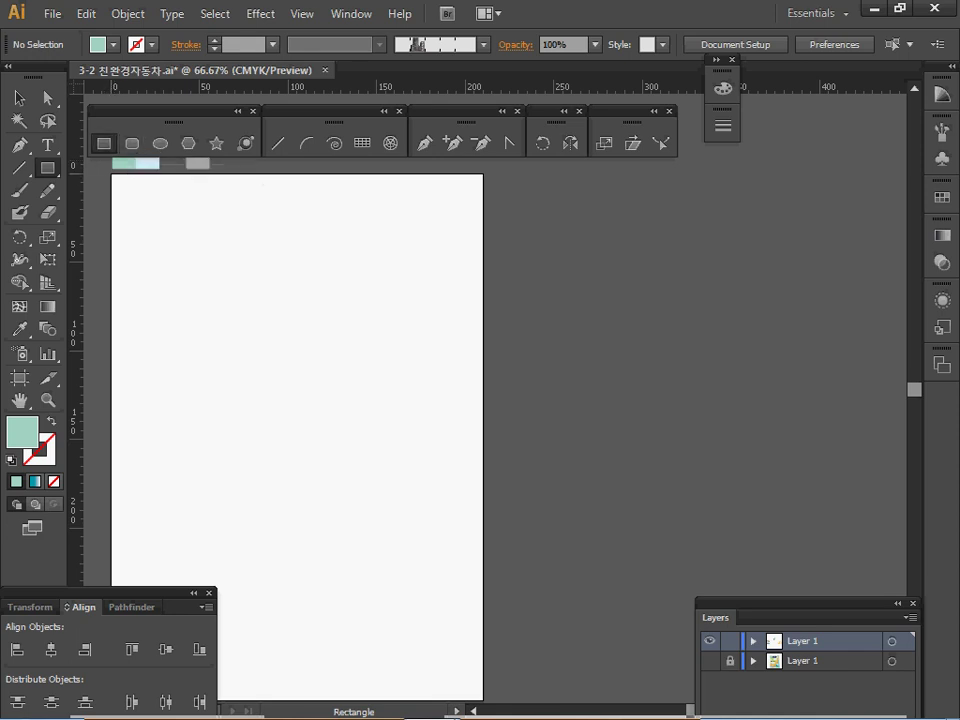
Draw a green rectangle 210 mm wide and 297 mm high covering the page
click(180, 254)
click(288, 314)
click(288, 343)
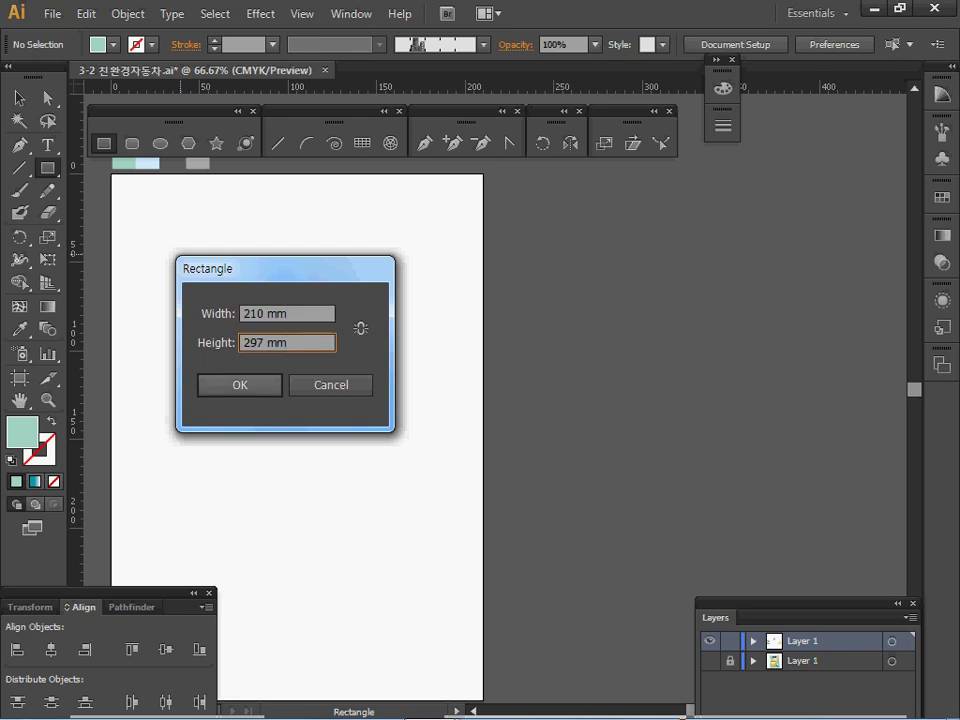
key(Return)
Add two Mesh points to the green rectangle at about X 47, Y 51 mm and X 161, Y 179 mm
key(space)
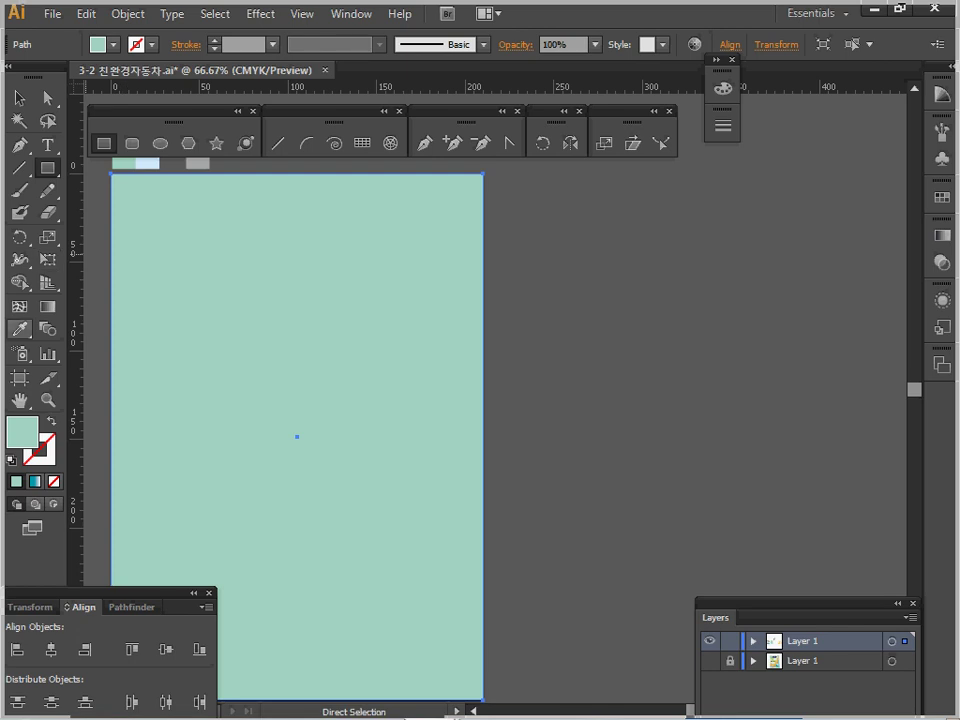
key(u)
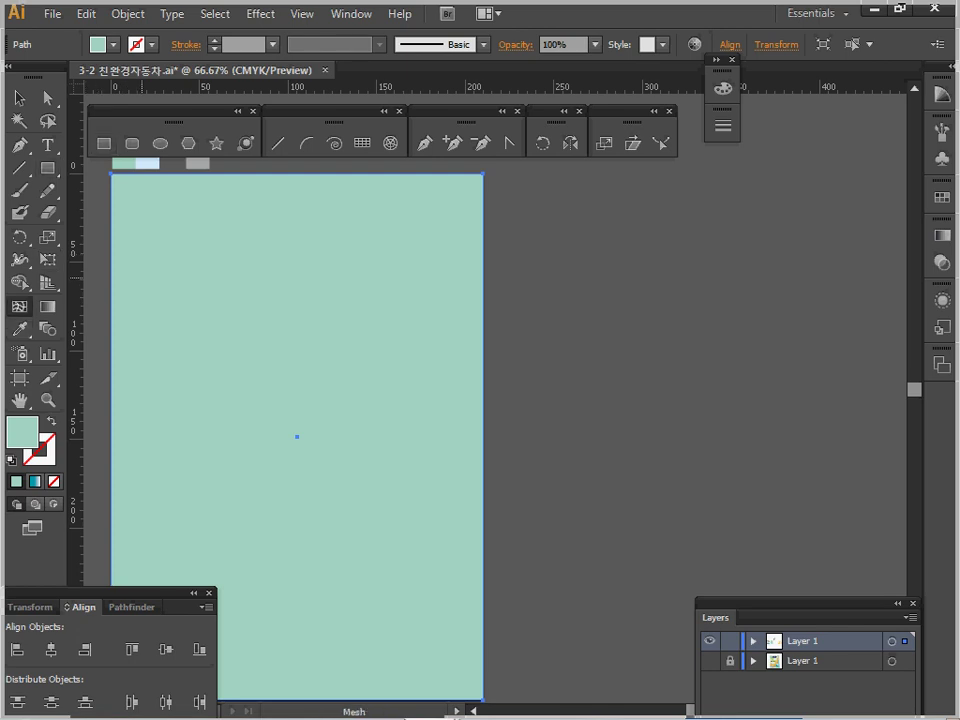
key(ctrl+alt+space)
ctrl+alt+click(199, 305)
key(space)
drag(466, 380, 144, 271)
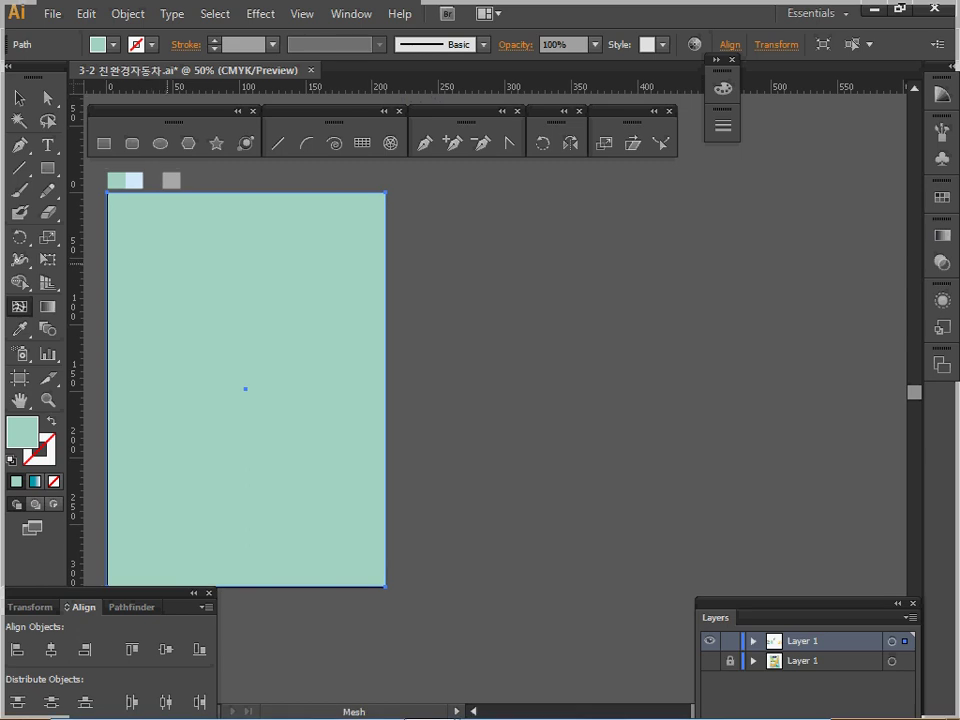
click(169, 259)
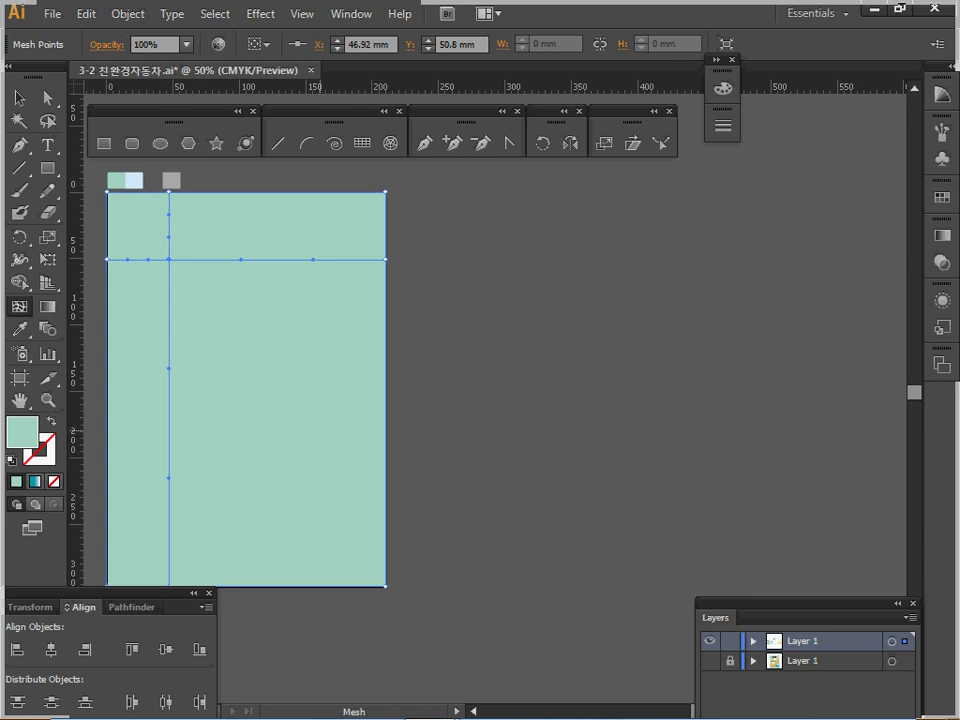
click(320, 430)
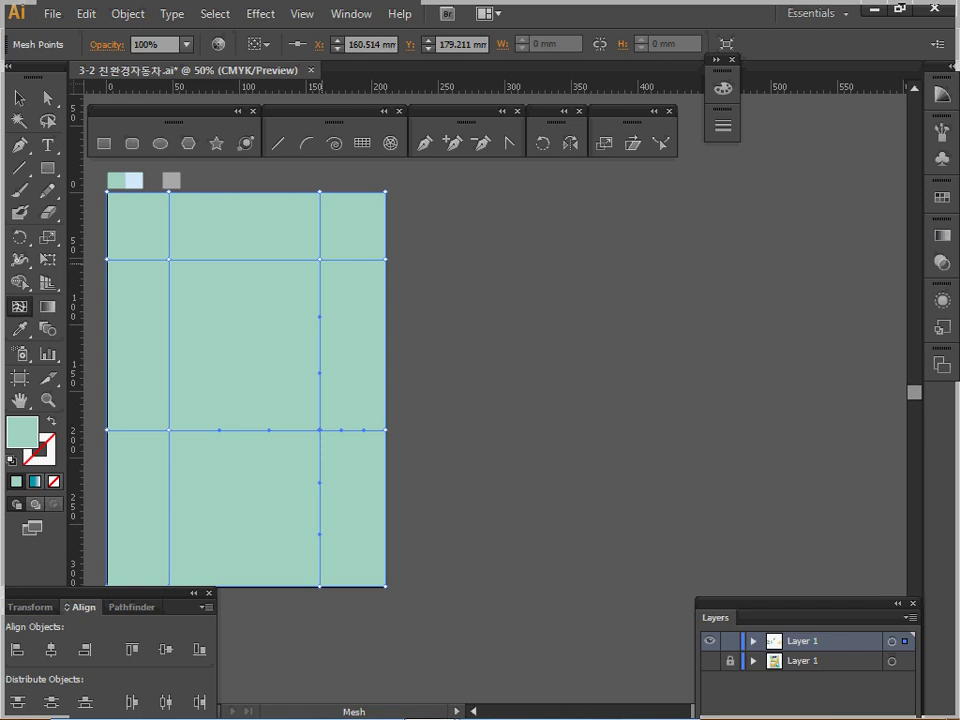
Colour the rectangle's upper-right and lower-left inner mesh points with the light blue sampled from the swatch above the page
click(320, 259)
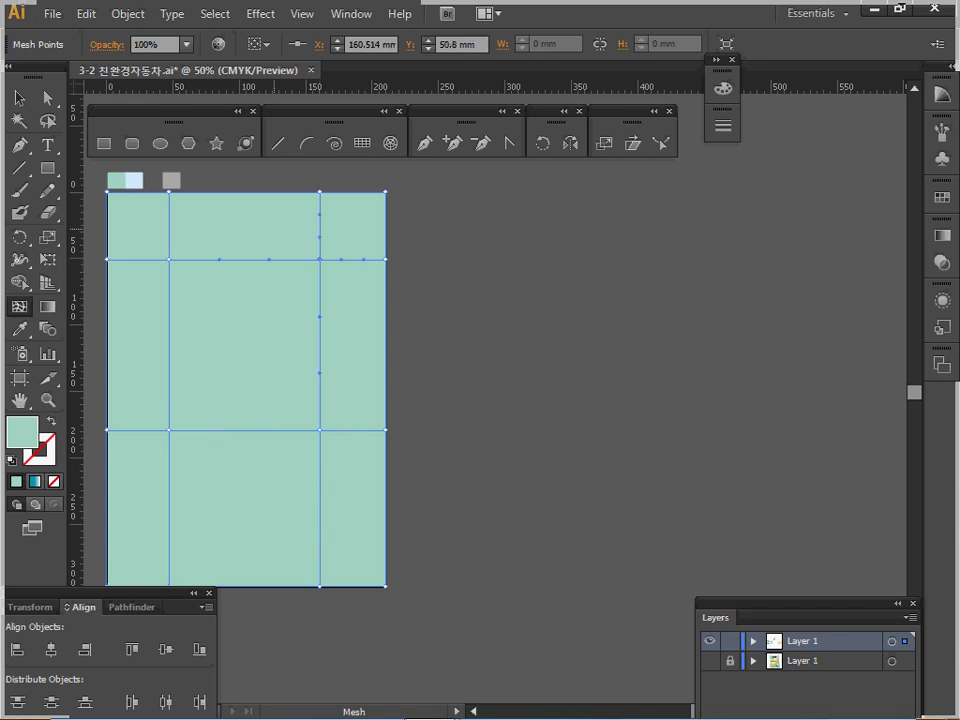
key(i)
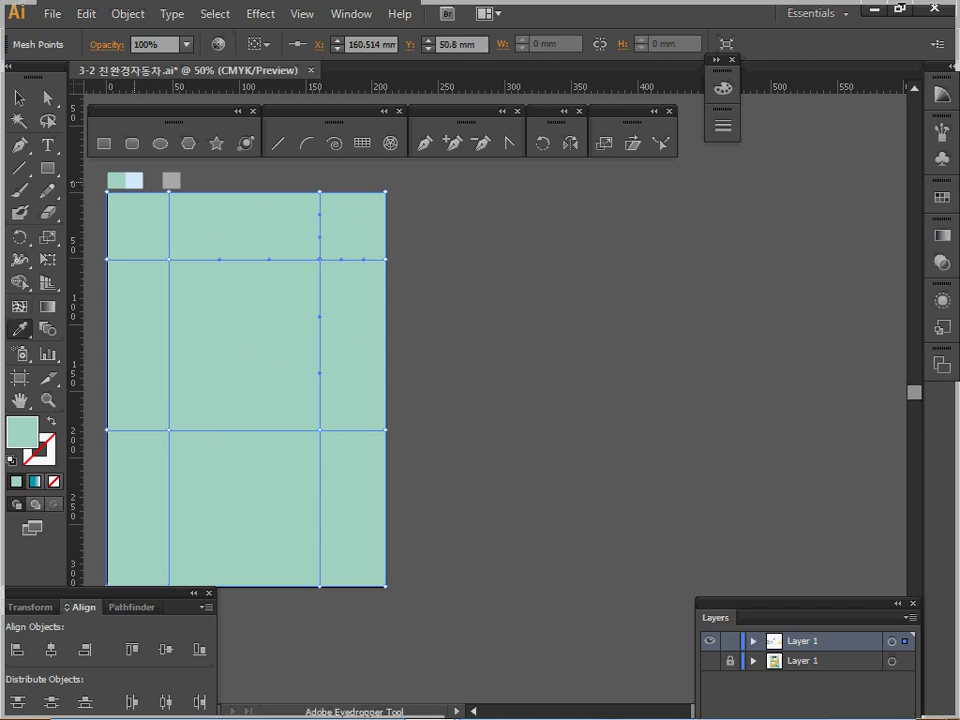
click(134, 181)
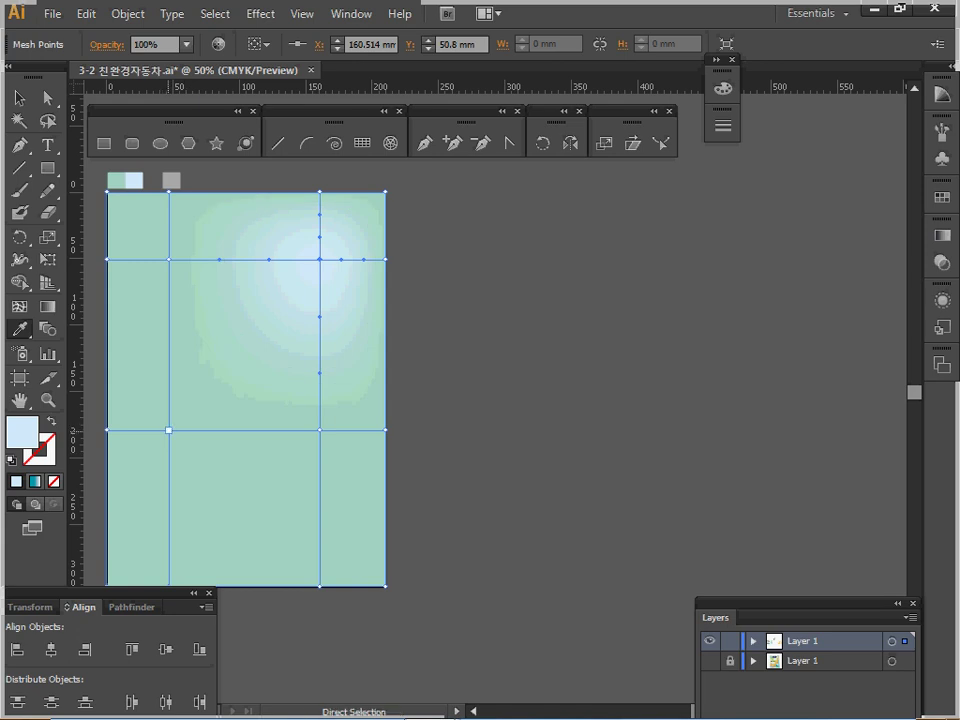
ctrl+click(169, 430)
click(134, 183)
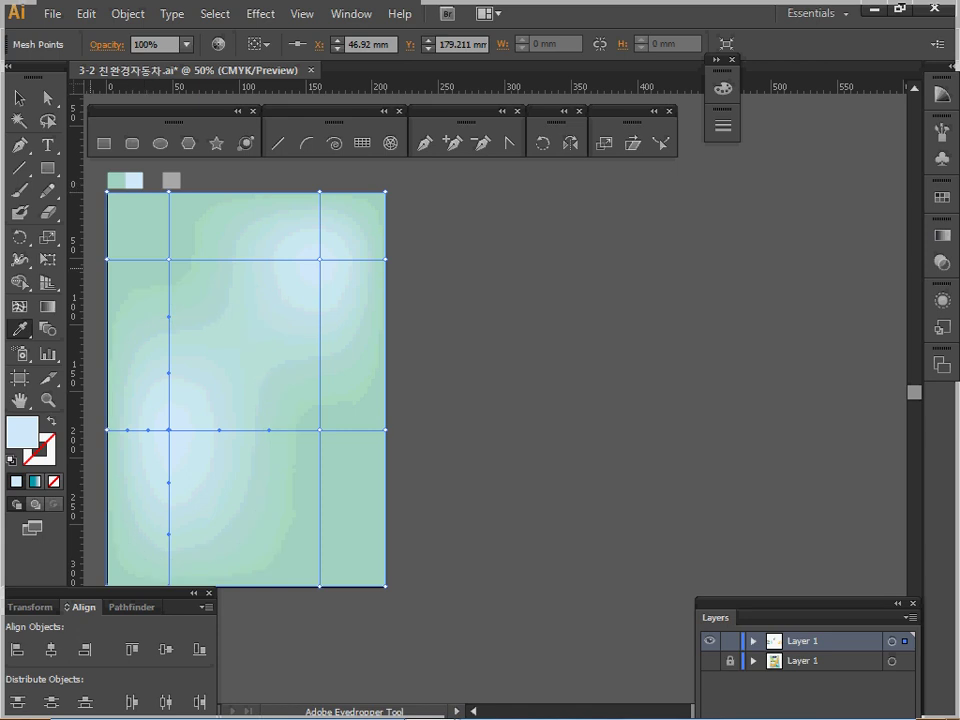
key(ctrl)
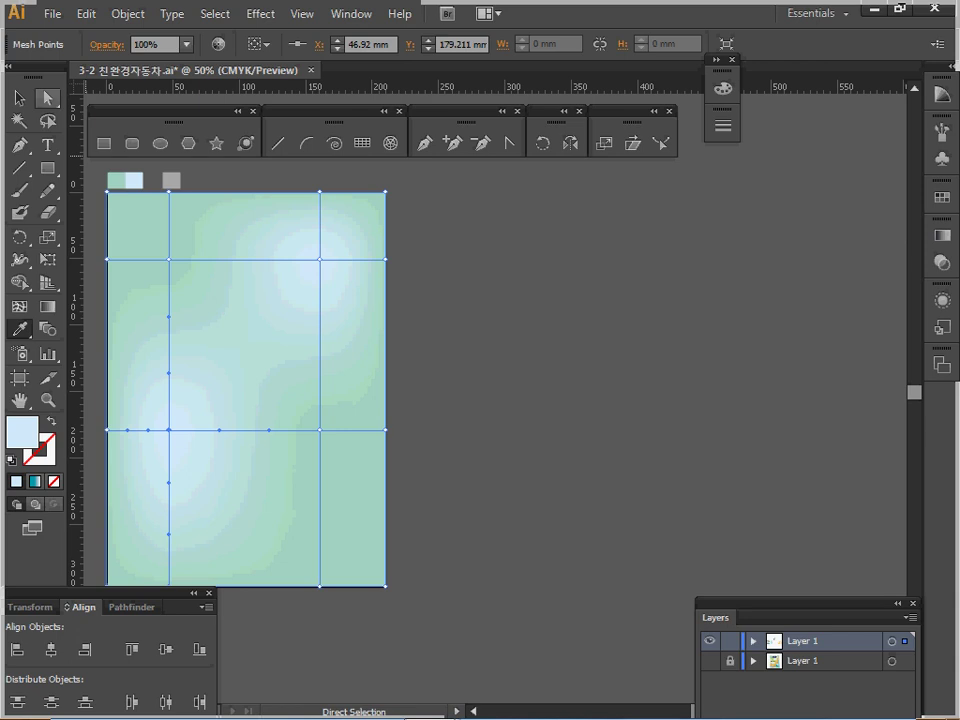
Move the lower-left mesh point to about X 81, Y 108 mm and the upper-left one to about X 34, Y 31 mm, and save
click(19, 306)
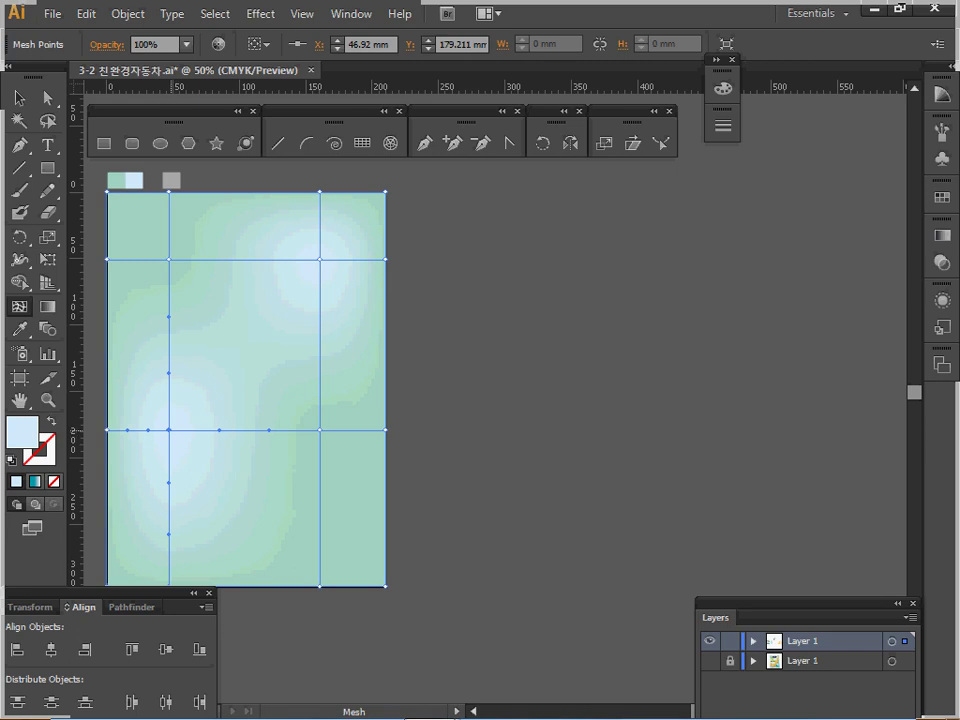
drag(168, 430, 213, 336)
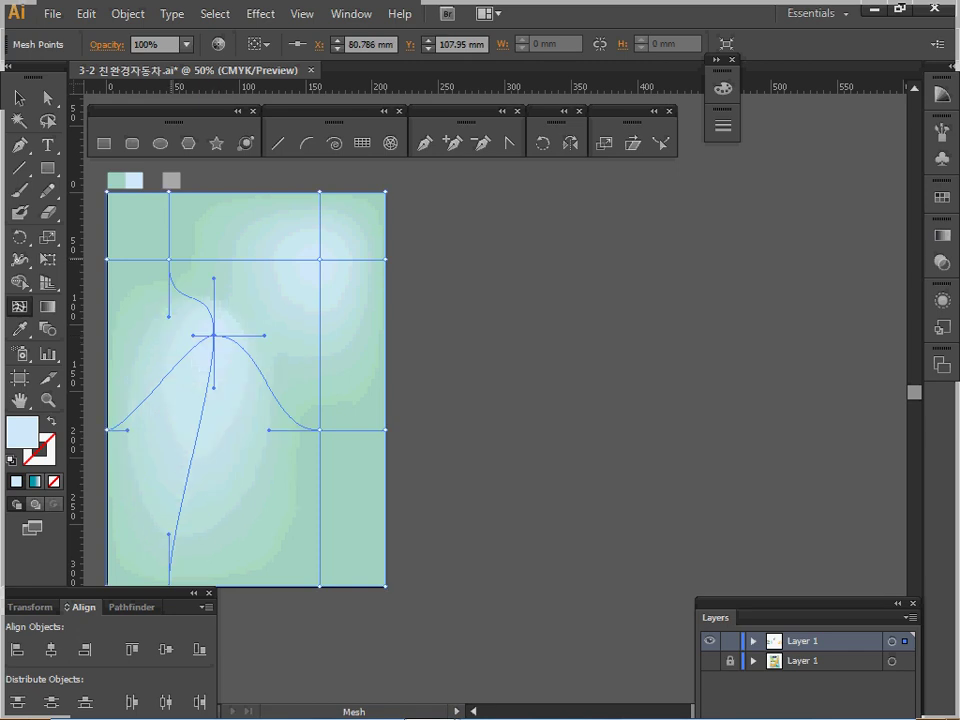
drag(168, 259, 151, 234)
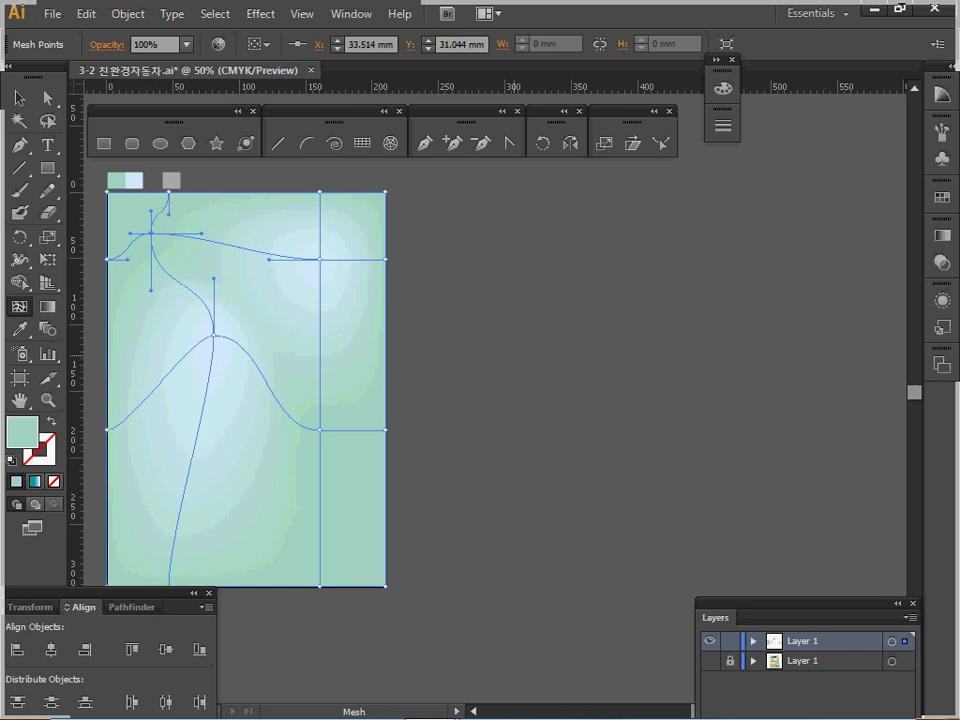
ctrl+click(514, 359)
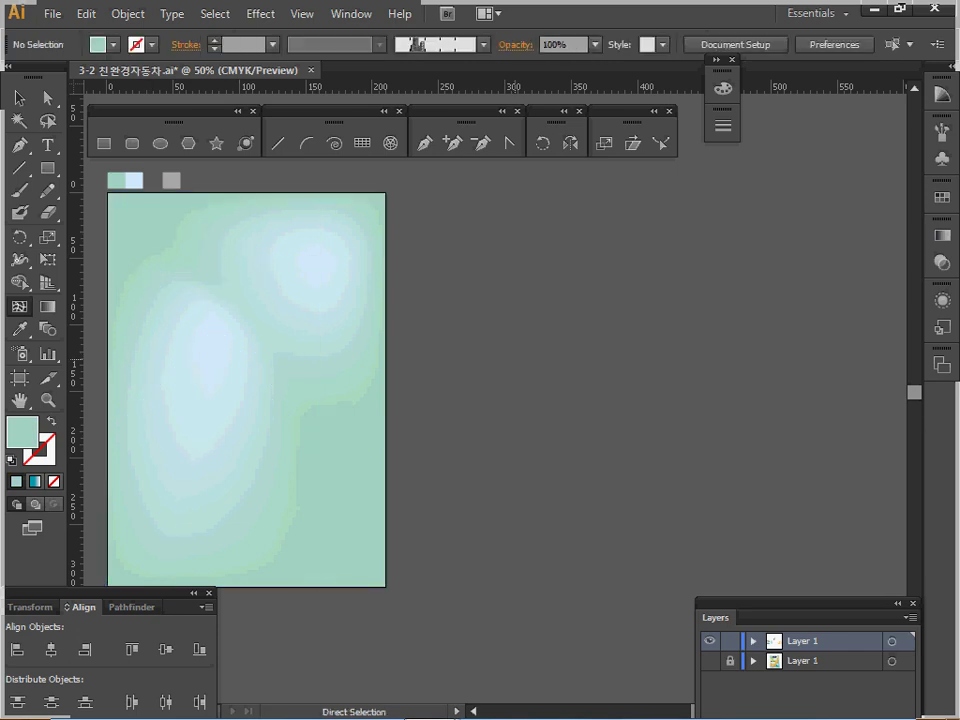
key(ctrl+s)
Show the hidden teal and white curves over the background and check each one's stroke settings
key(ctrl+alt+3)
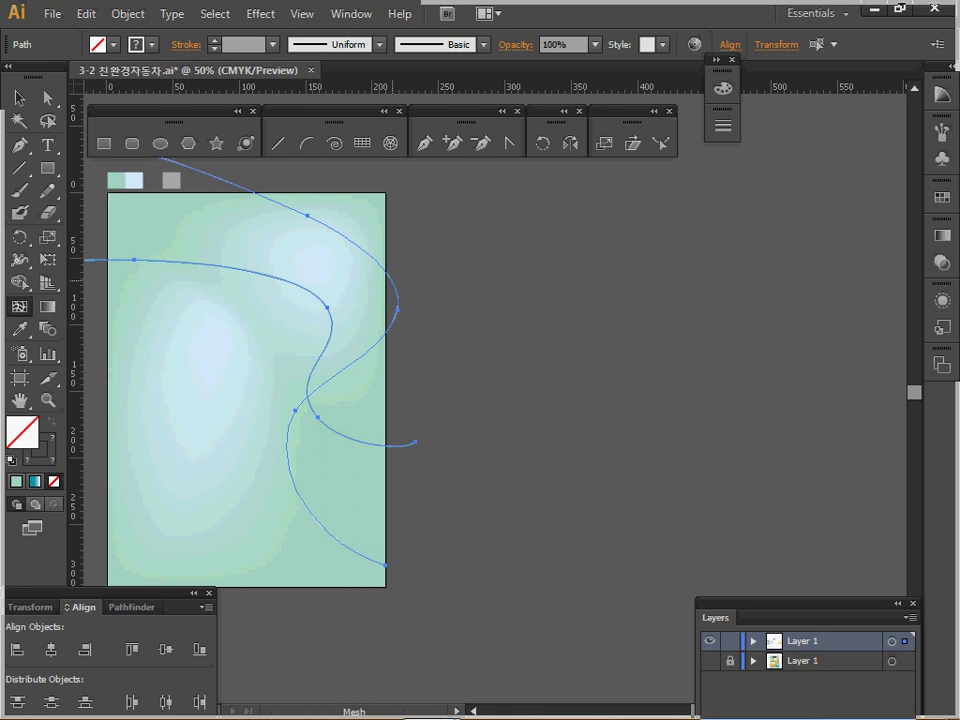
click(19, 98)
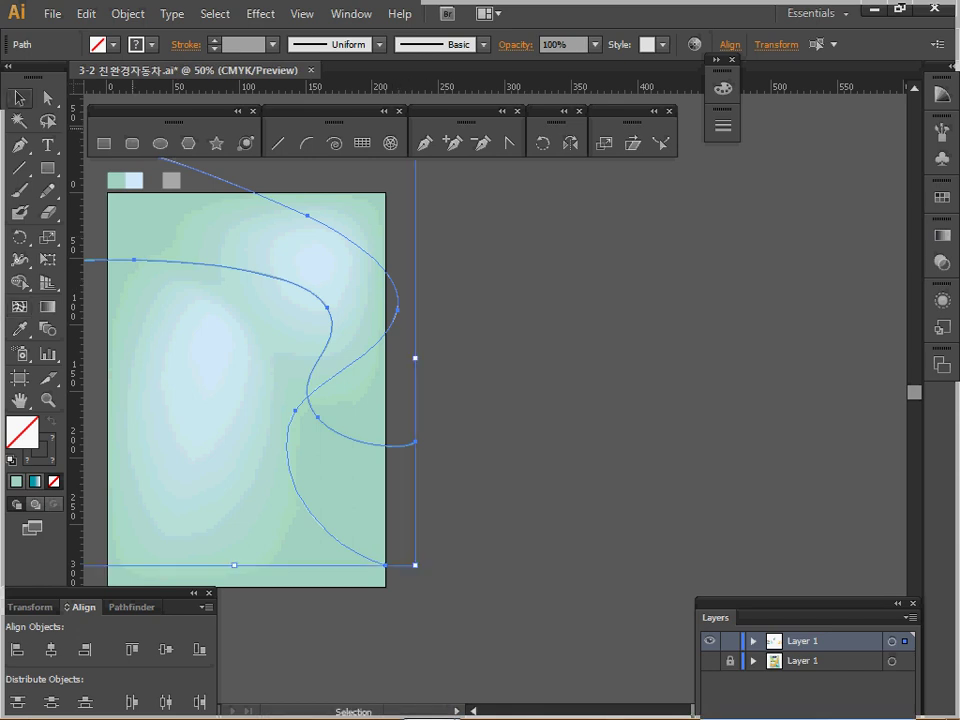
click(428, 302)
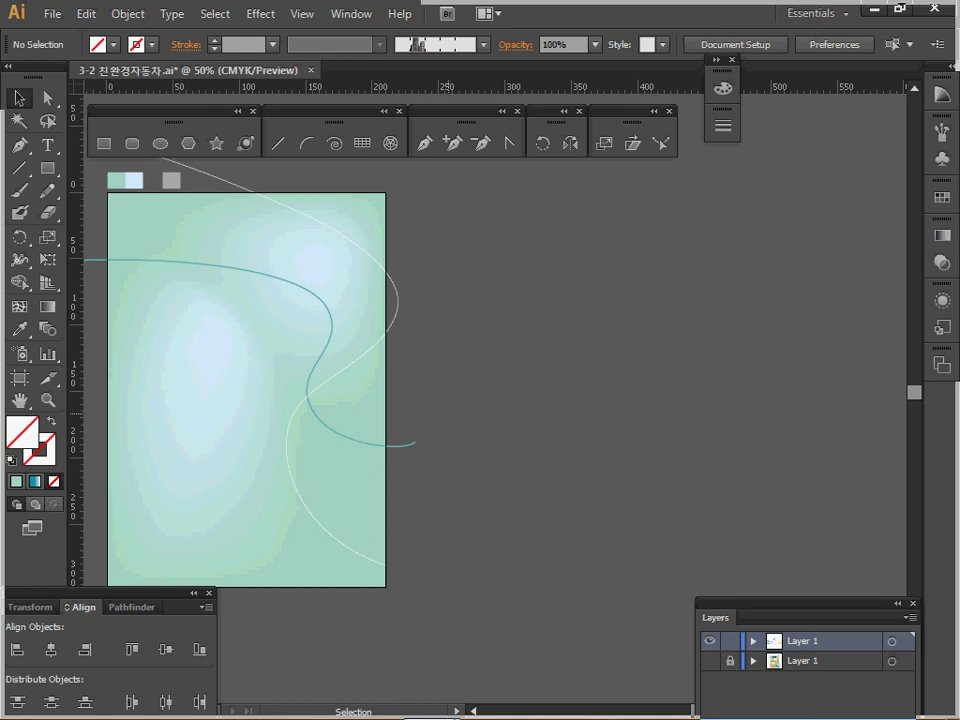
click(312, 343)
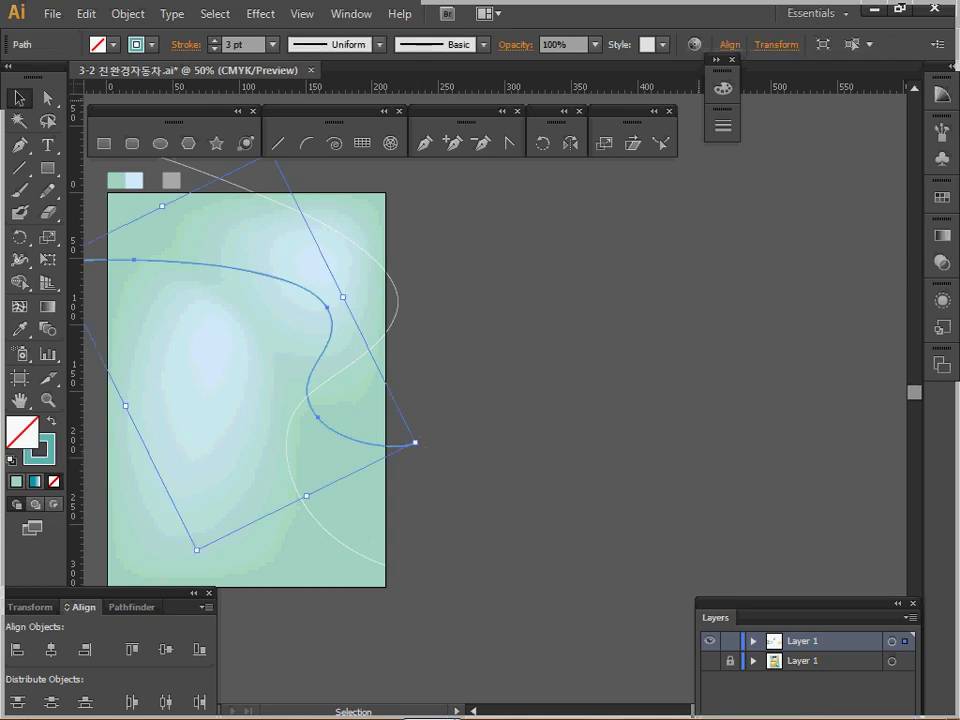
click(716, 60)
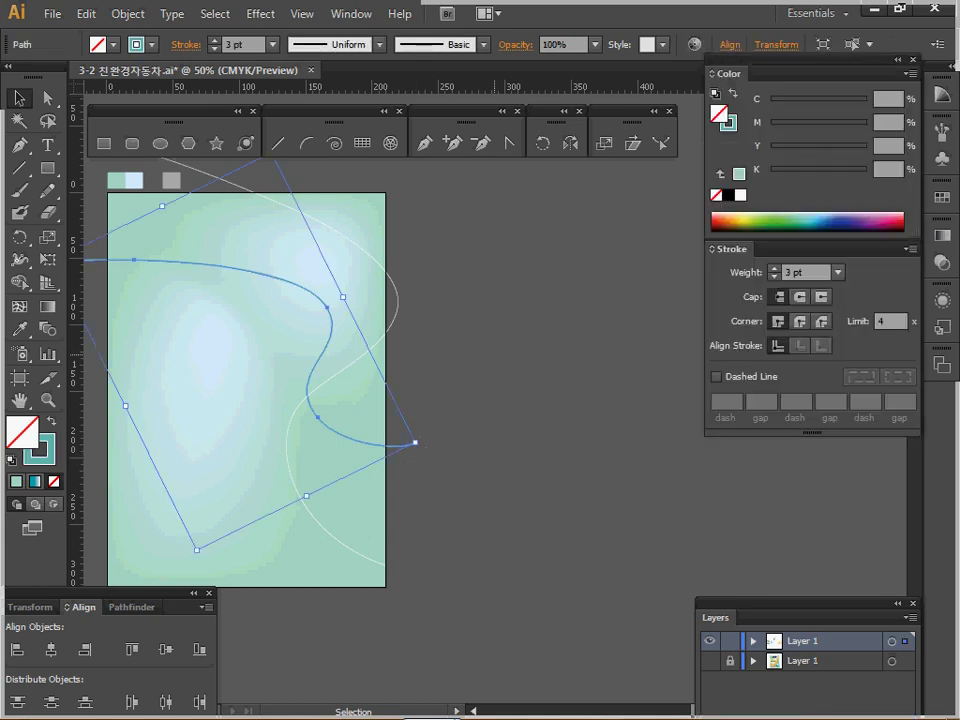
drag(430, 298, 394, 319)
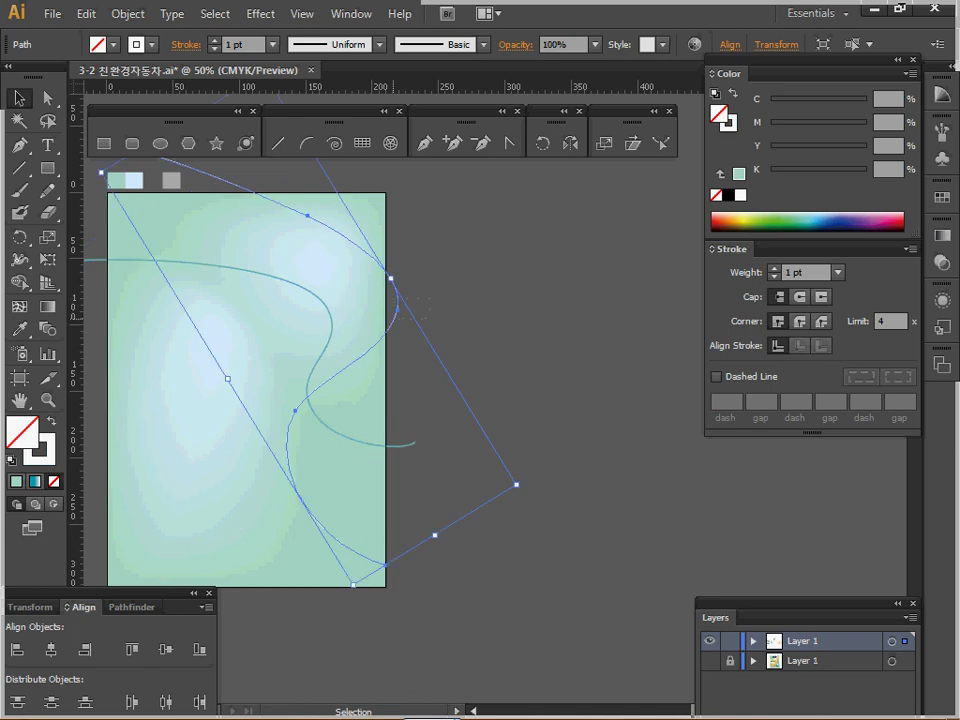
Make a Blend between the teal curve and the white curve
key(ctrl+a)
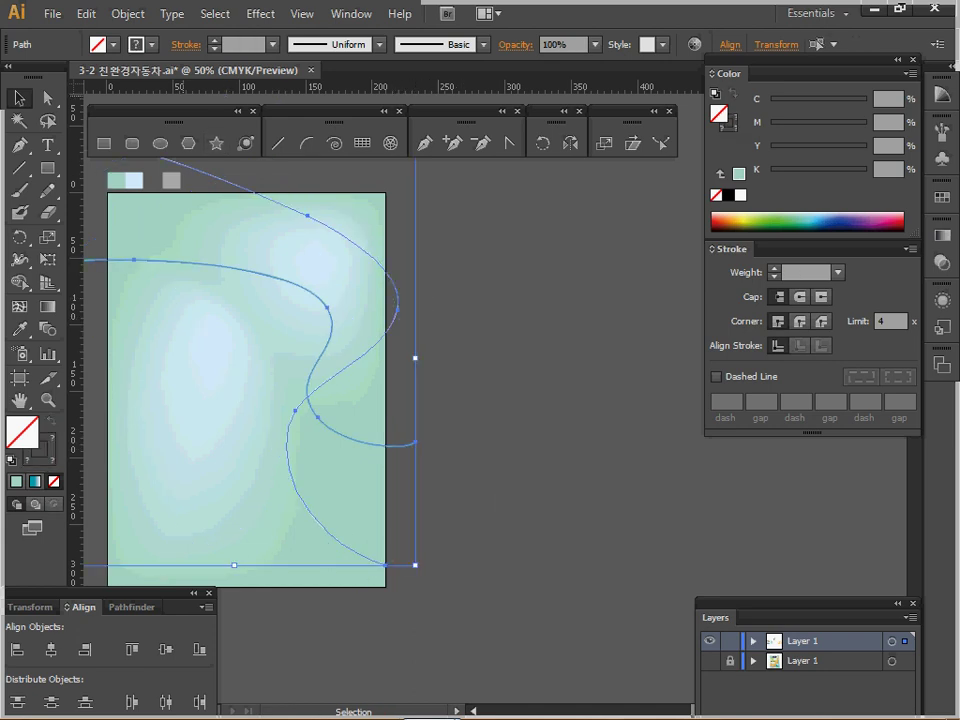
click(128, 14)
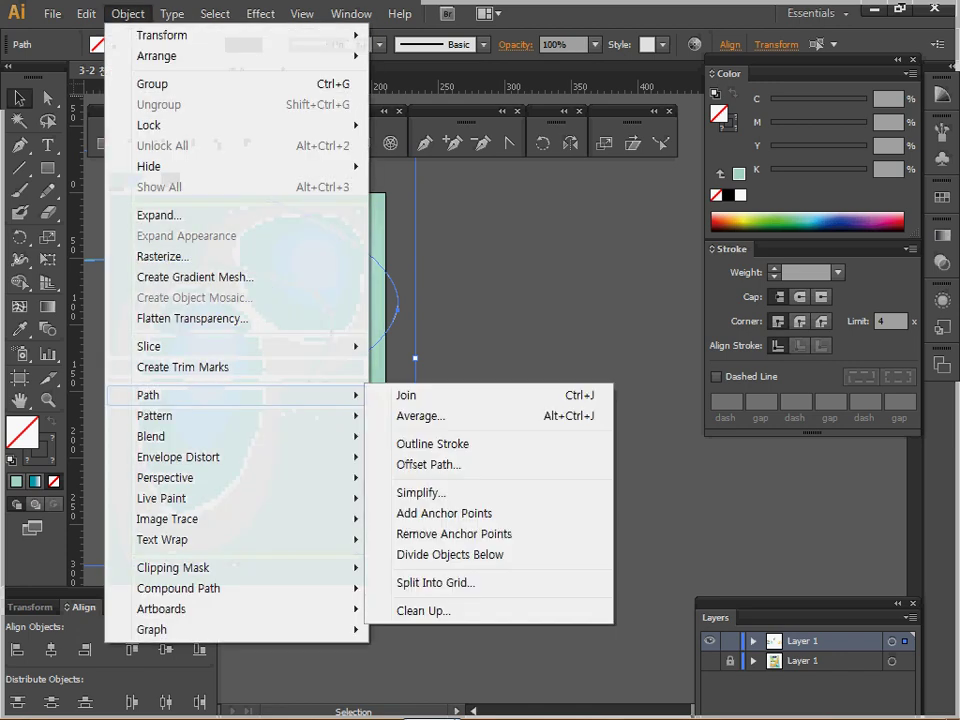
mouse_move(180, 436)
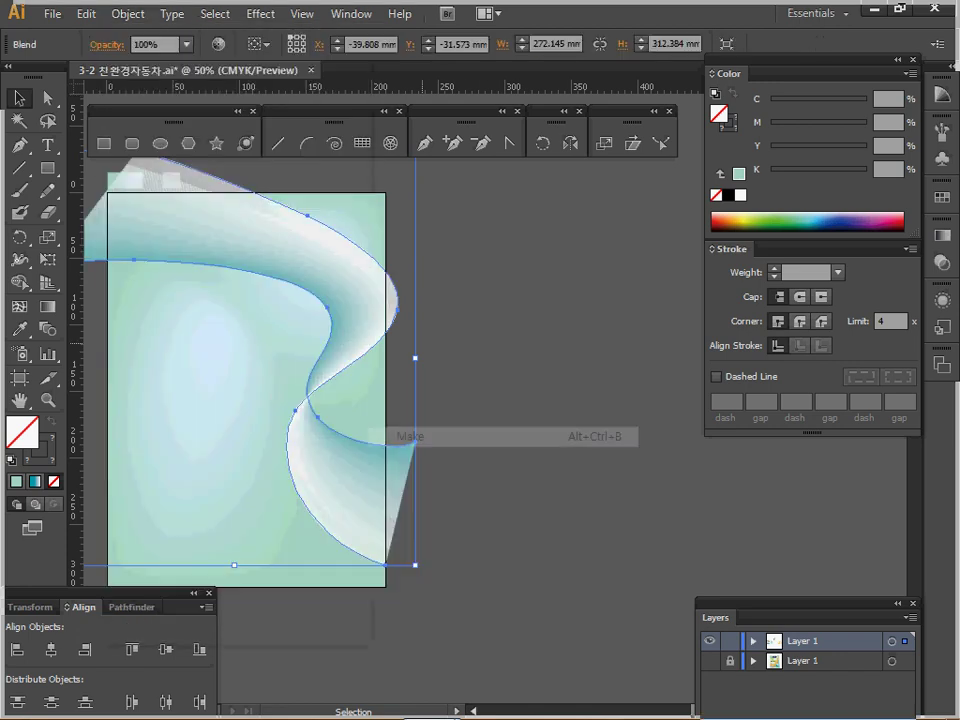
click(410, 436)
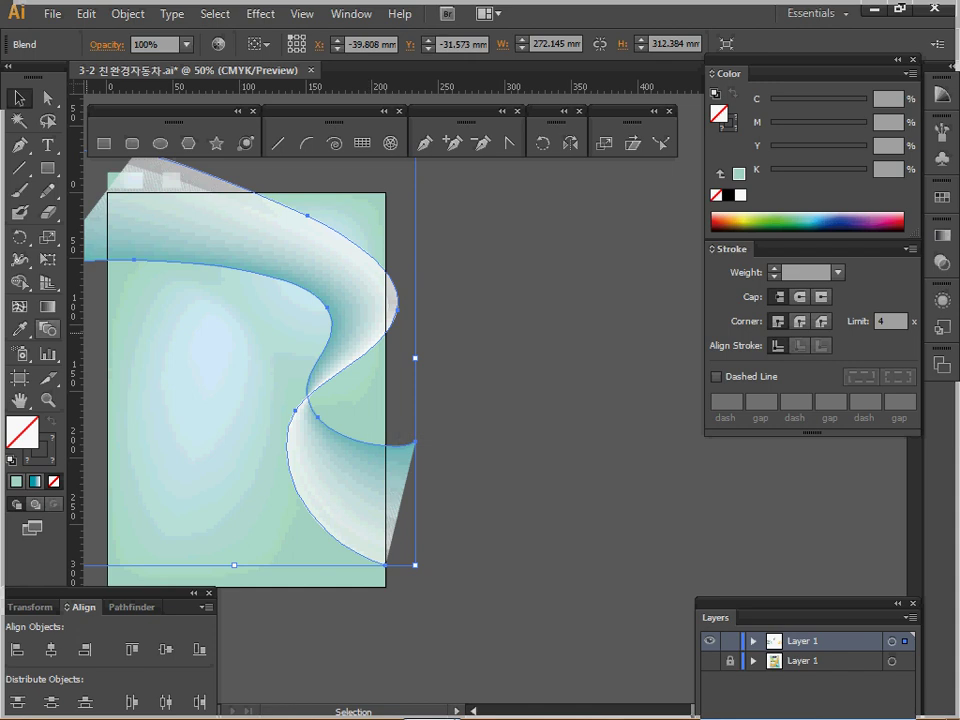
Set the curve blend's spacing to 15 Specified Steps with the preview on, and save the document
double_click(48, 329)
click(466, 376)
click(592, 289)
click(600, 329)
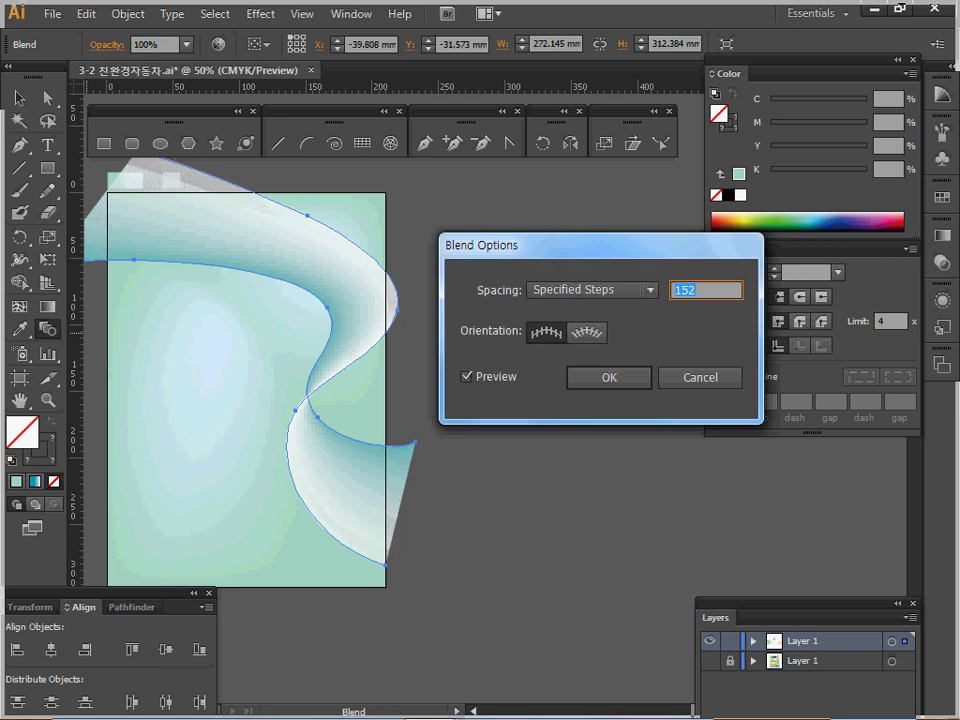
text(15)
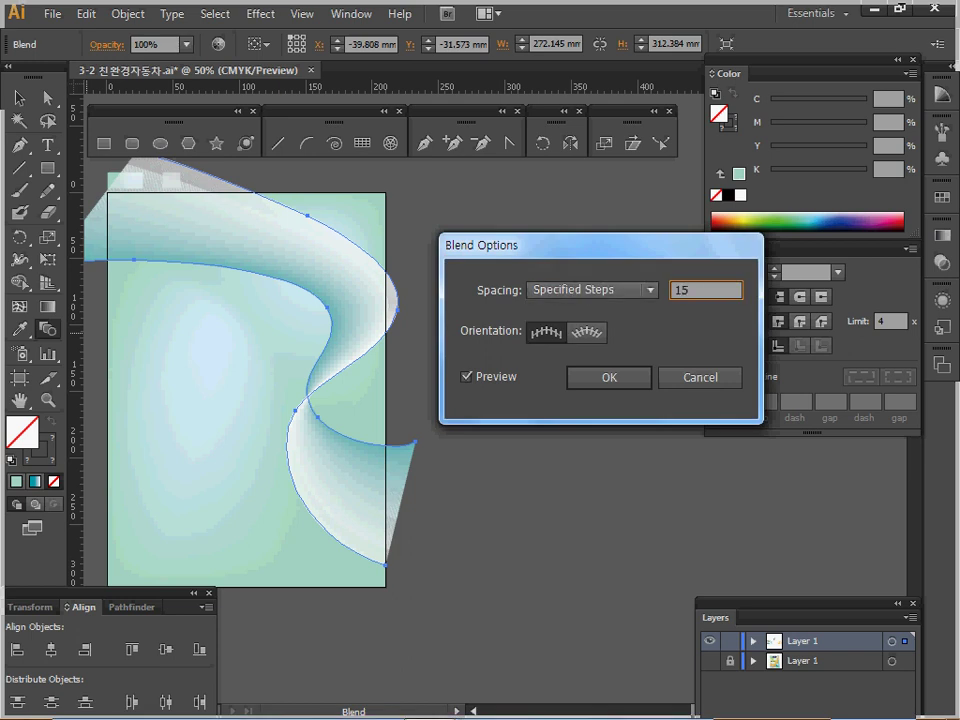
key(Return)
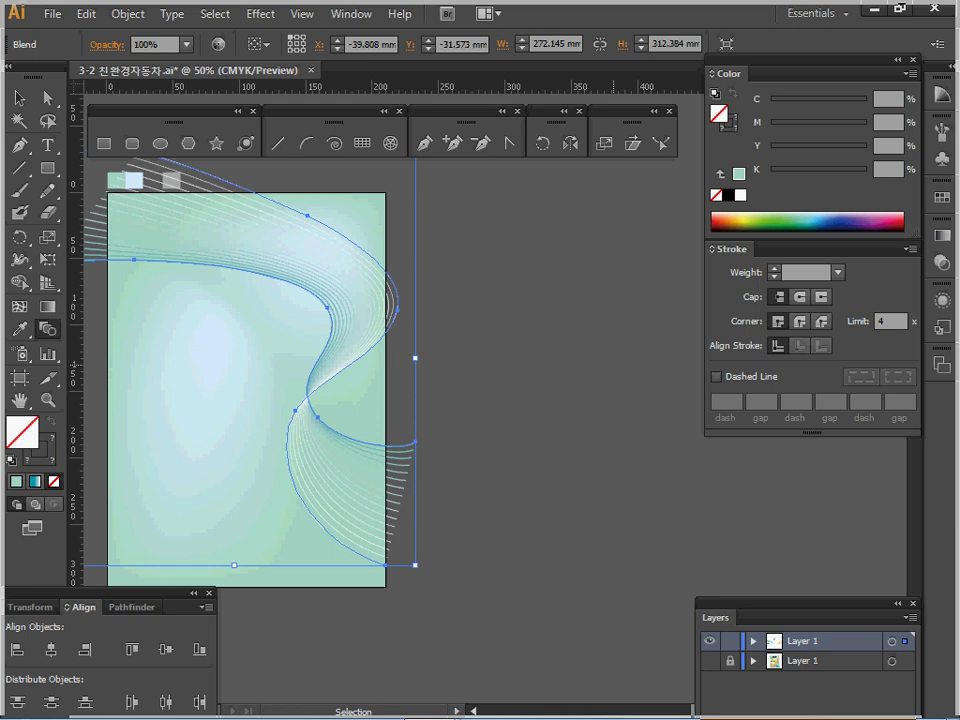
ctrl+click(515, 420)
key(ctrl+s)
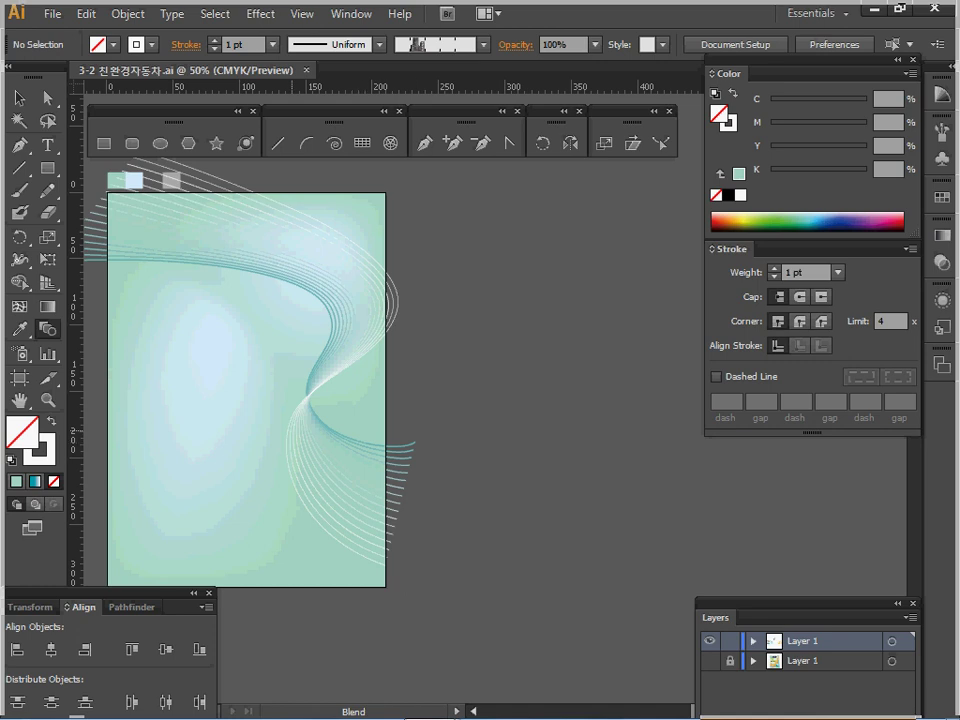
Examine the white building outlines next to the finished teal skyline, collapsing the expanded colour and stroke settings
key(space)
drag(250, 538, 459, 461)
key(ctrl+space)
click(208, 490)
drag(280, 480, 426, 474)
key(ctrl+space)
click(426, 387)
drag(426, 387, 428, 378)
click(910, 74)
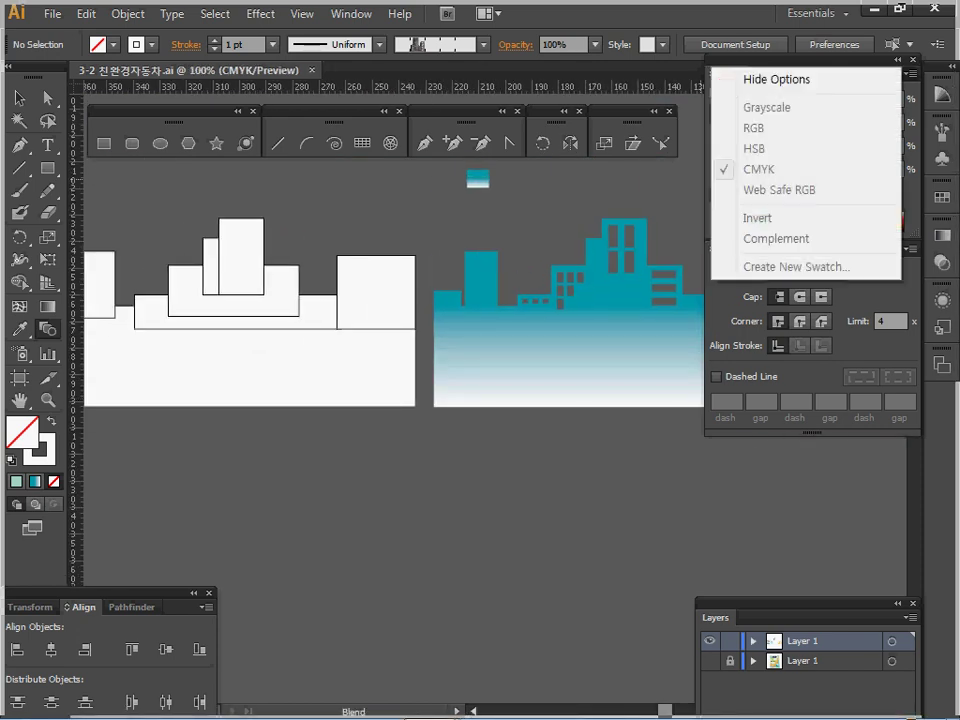
click(897, 60)
key(space)
drag(514, 394, 600, 383)
key(ctrl)
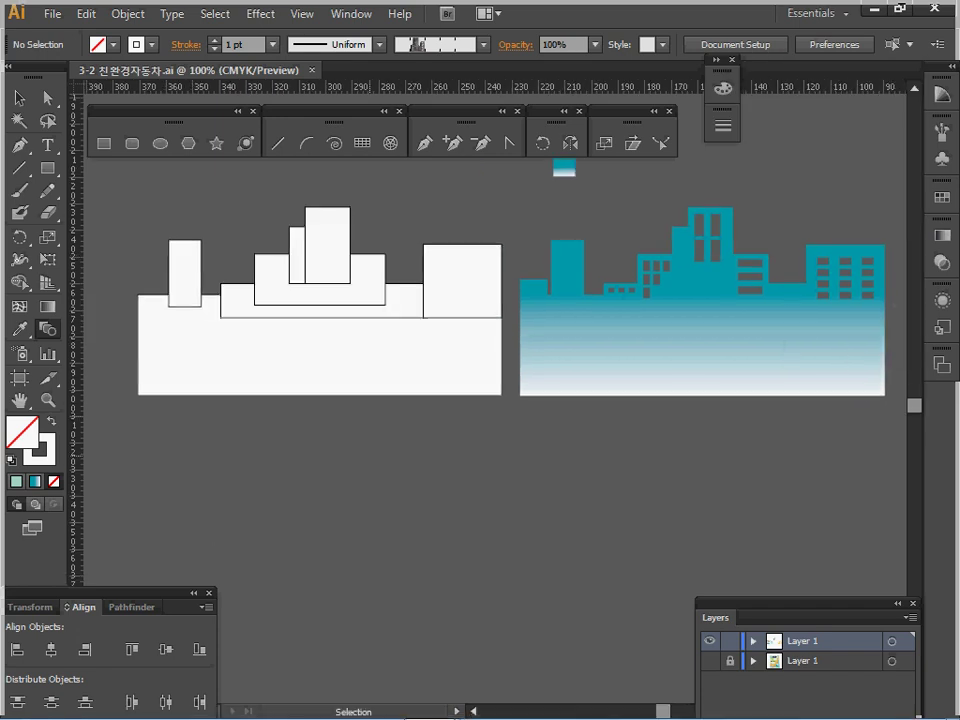
Draw a rectangle 137 mm wide and 38 mm high below the white building outlines
click(104, 143)
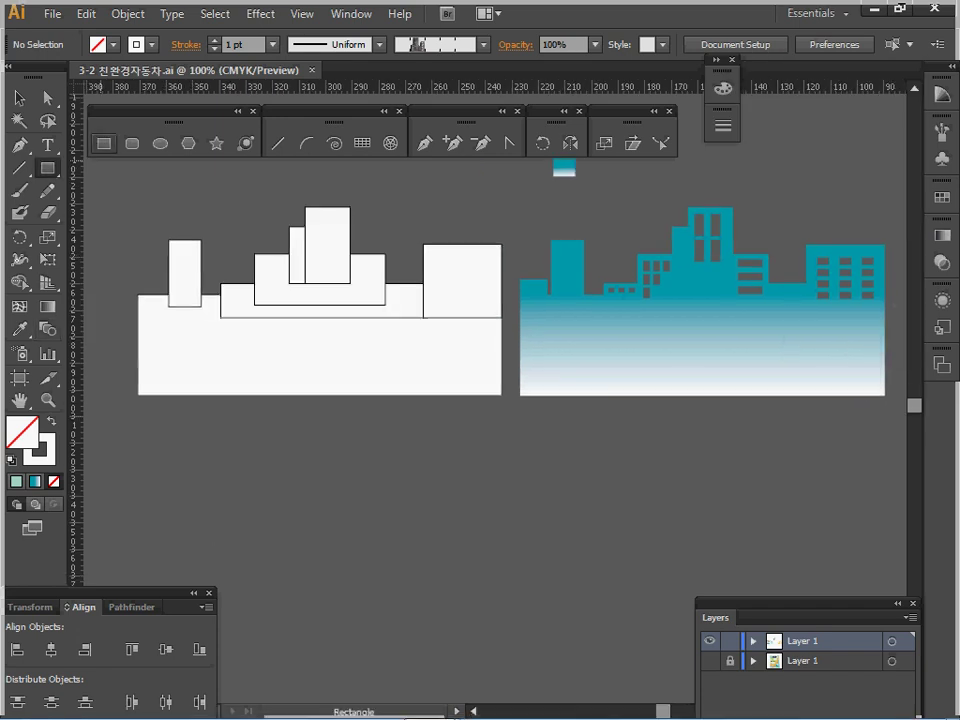
key(space)
drag(243, 415, 232, 398)
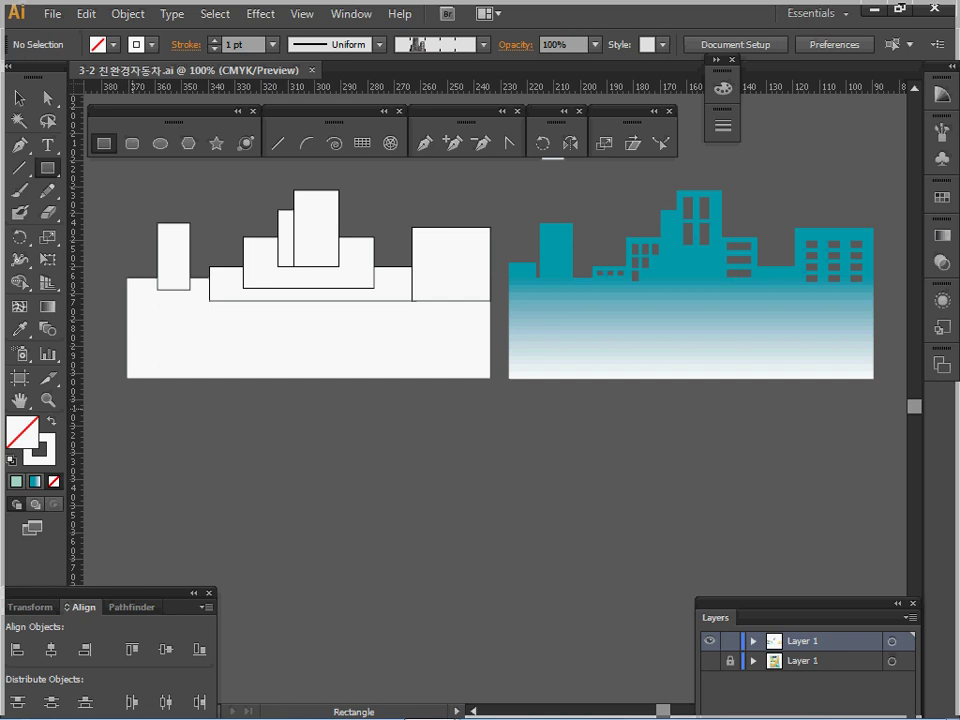
click(204, 490)
text(137)
key(Tab)
text(38)
key(Tab)
key(Return)
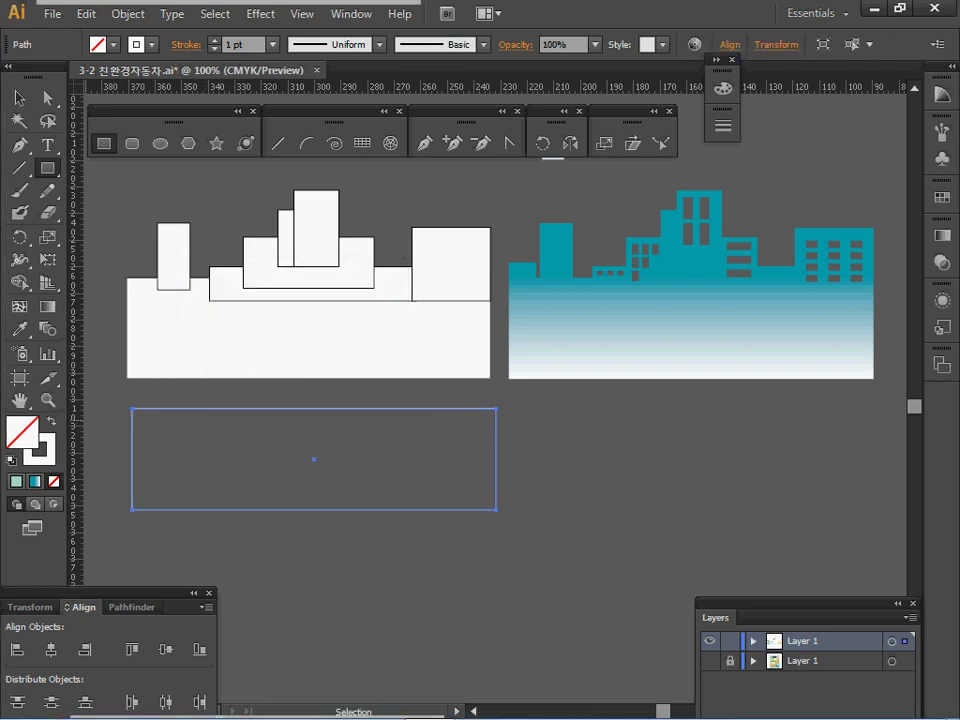
Apply the default white fill and black stroke to the new rectangle and place it behind the building outlines as their base
key(d)
drag(338, 461, 331, 330)
key(ctrl+shift+[)
key(ctrl+shift+a)
ctrl+click(425, 363)
drag(447, 367, 490, 448)
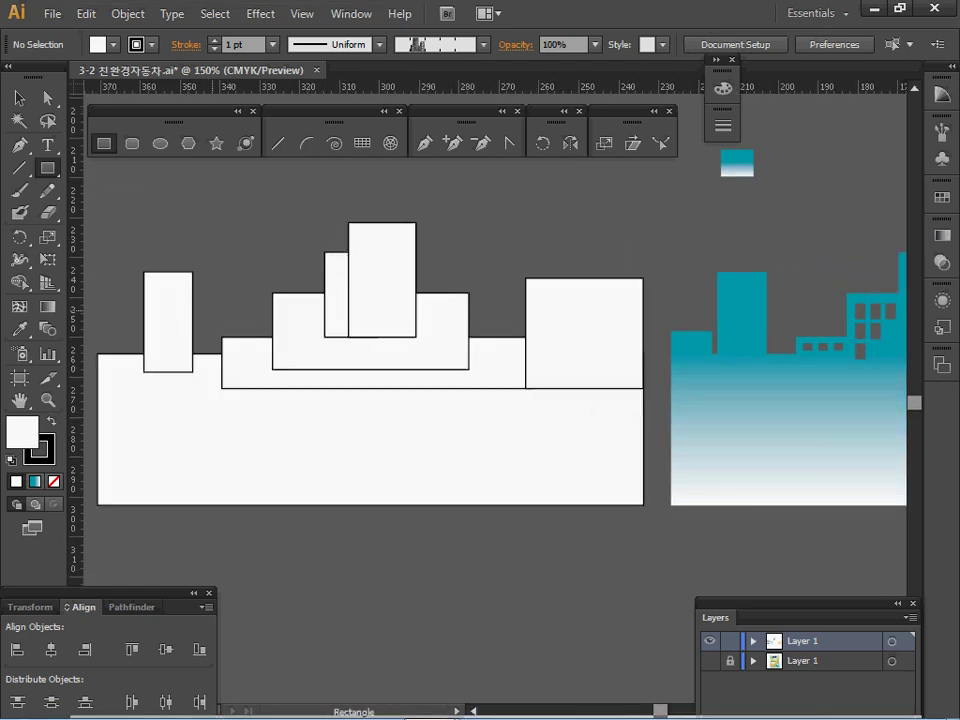
ctrl+click(168, 312)
ctrl+click(180, 412)
ctrl+click(301, 328)
ctrl+click(335, 276)
ctrl+click(376, 265)
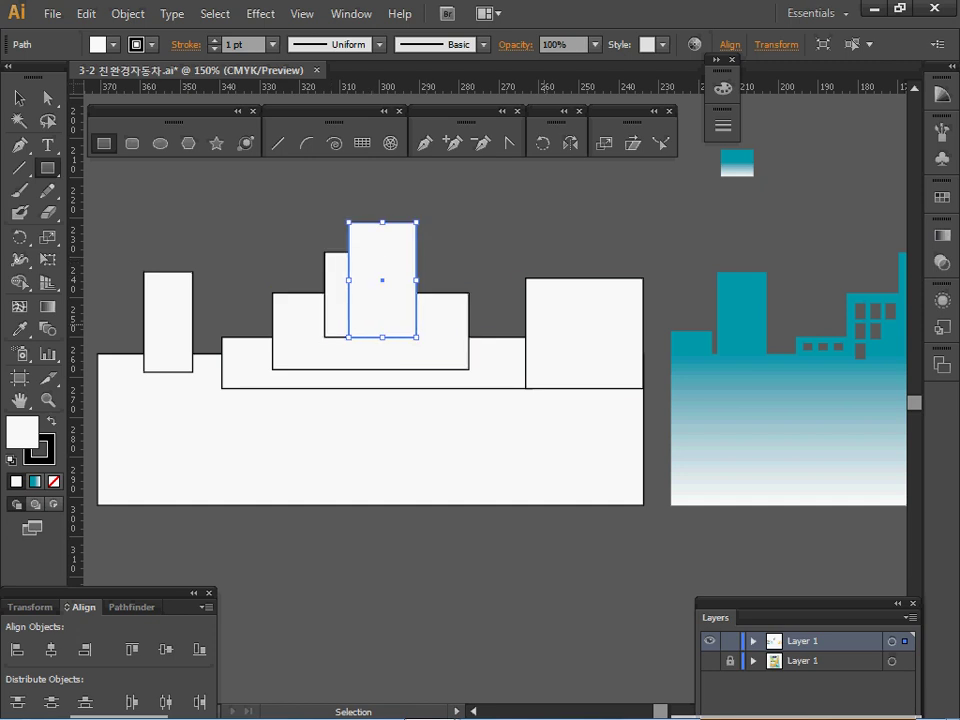
ctrl+click(546, 326)
ctrl+click(344, 240)
Unite all the white building rectangles and their base into a single skyline silhouette, and save the document
ctrl+alt+click(498, 375)
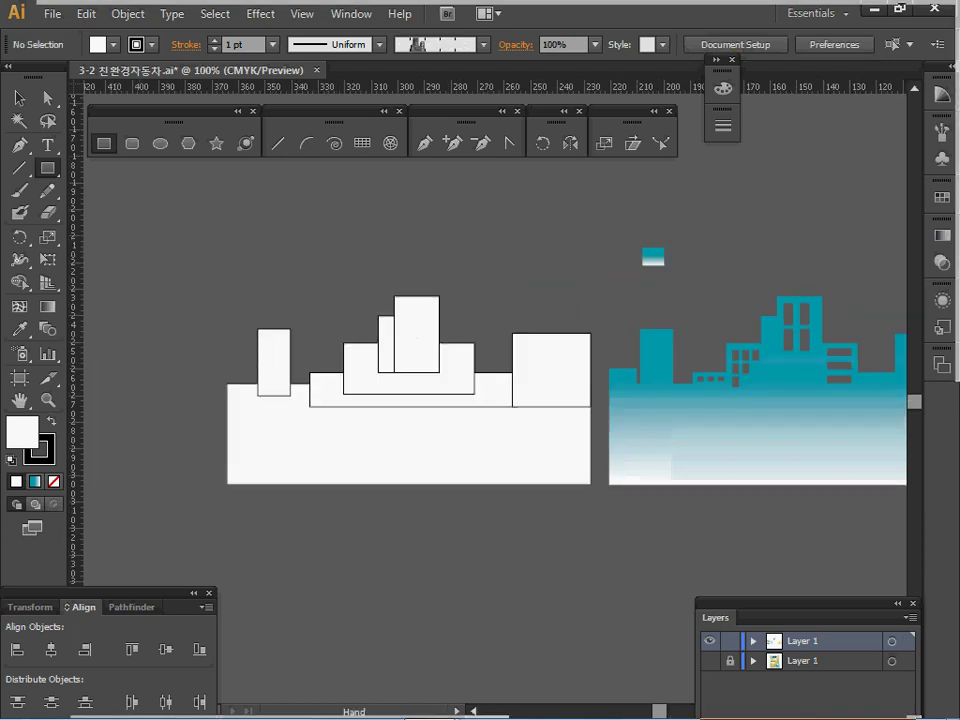
drag(498, 375, 440, 341)
drag(180, 248, 493, 352)
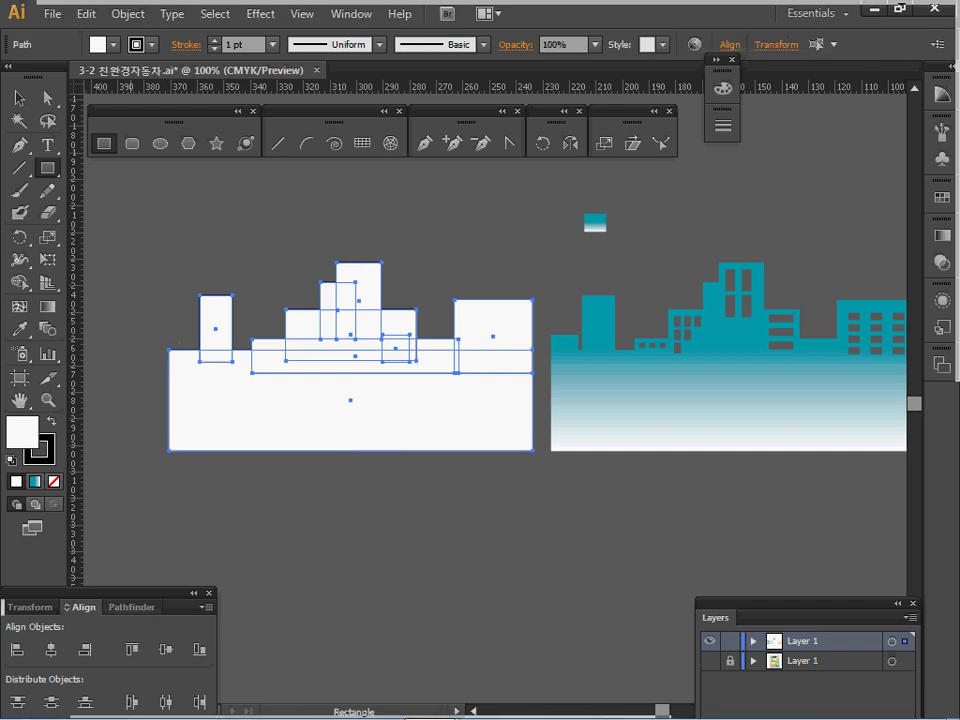
click(131, 607)
click(17, 656)
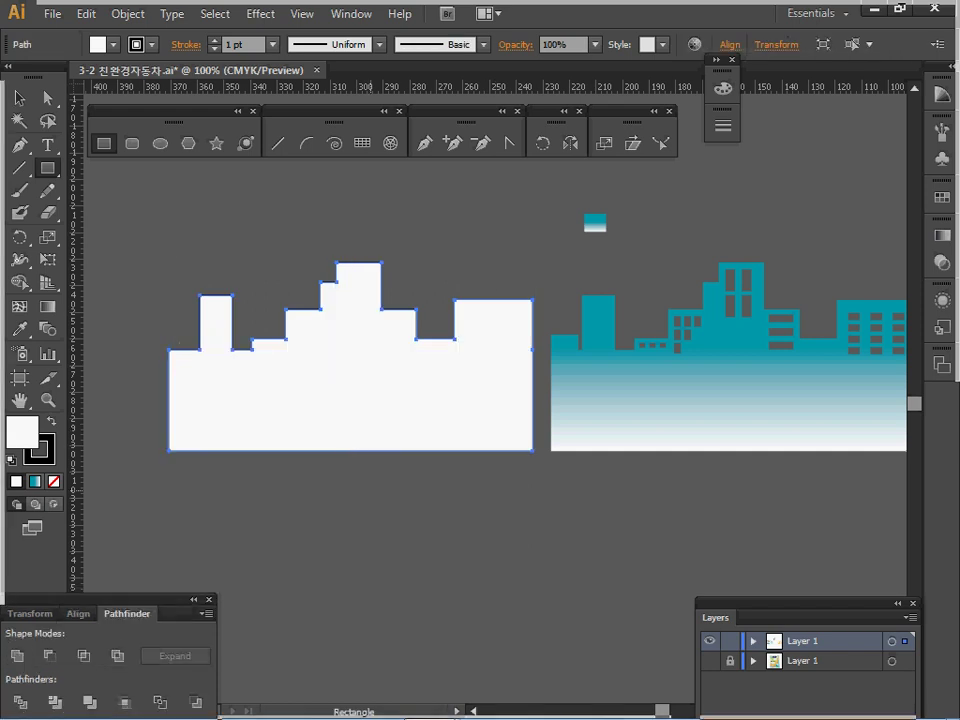
key(ctrl)
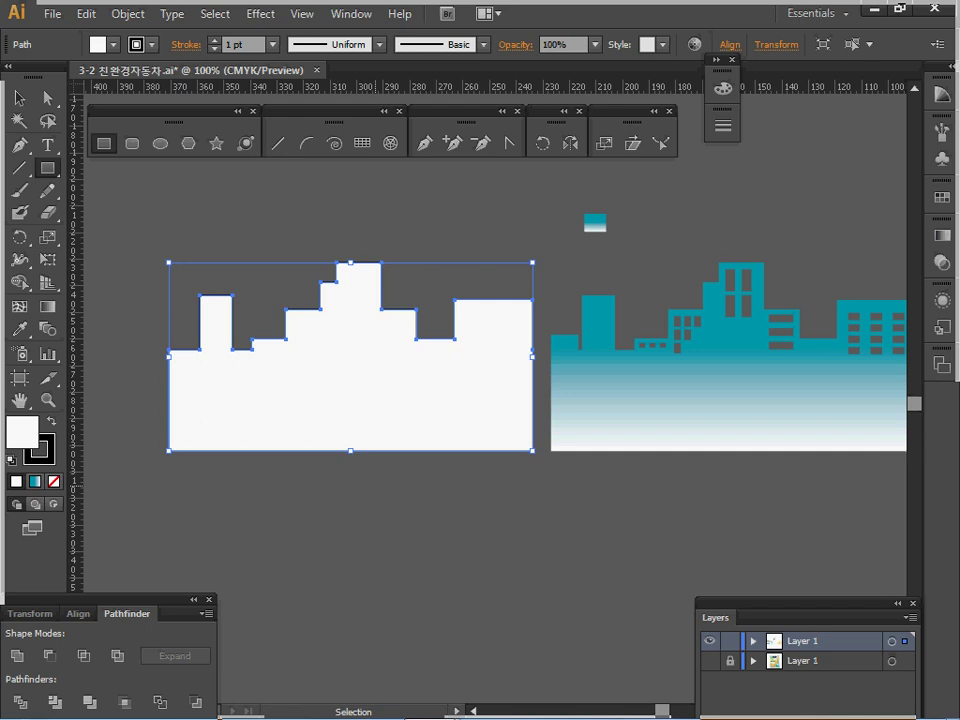
key(ctrl+s)
Draw a small window rectangle on the lowest roof step of the white silhouette, between the left tower and the stepped centre building
key(ctrl+space)
ctrl+click(692, 367)
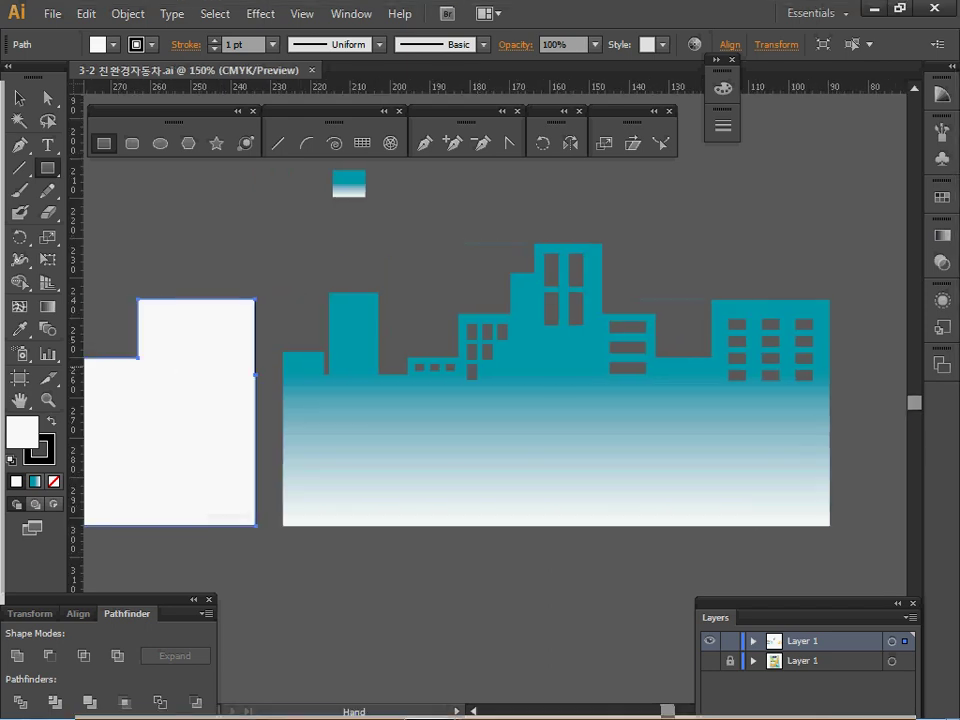
drag(437, 372, 760, 382)
mouse_move(664, 404)
mouse_down()
mouse_move(675, 394)
mouse_move(660, 393)
mouse_up()
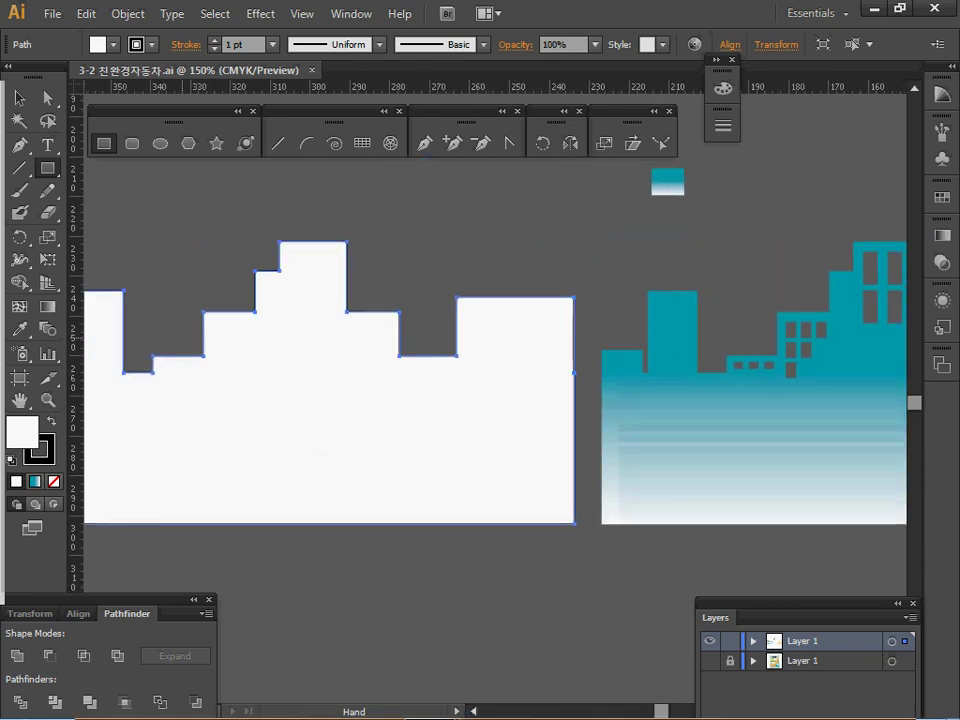
key(ctrl+shift+a)
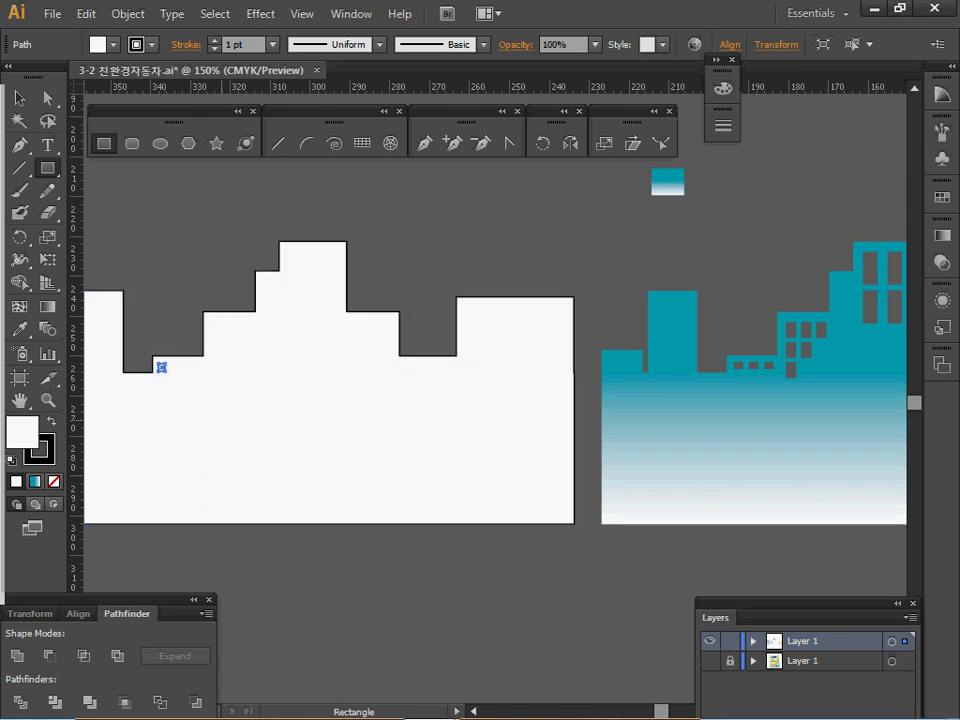
ctrl+click(161, 367)
ctrl+click(446, 400)
drag(491, 297, 298, 432)
ctrl+click(298, 432)
mouse_move(449, 362)
mouse_down()
mouse_move(317, 362)
mouse_move(362, 391)
mouse_move(349, 380)
mouse_up()
key(ctrl+z)
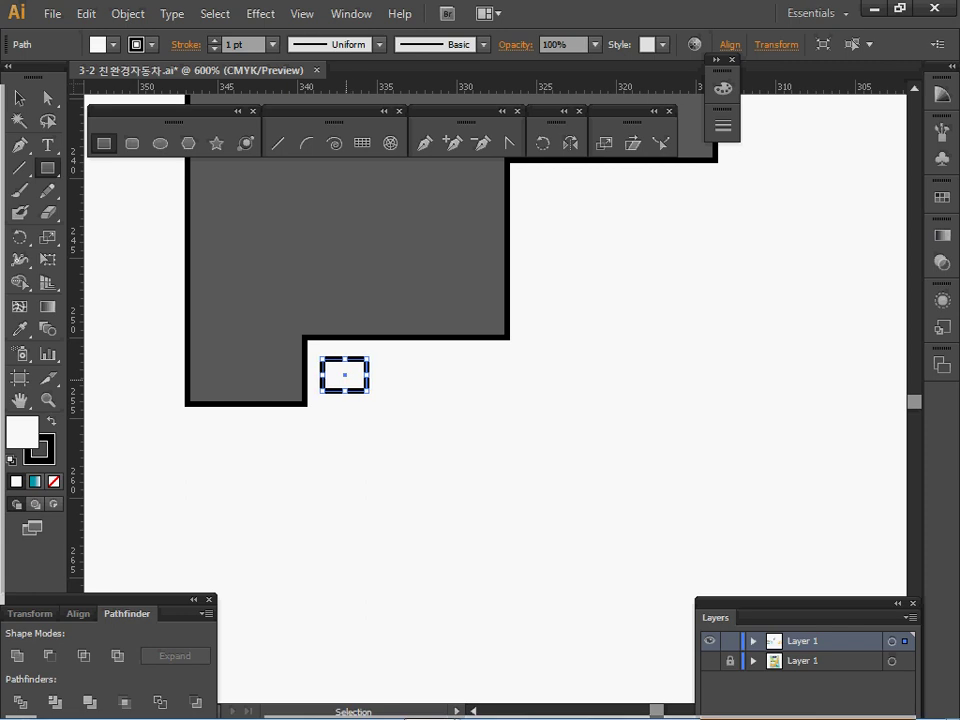
Copy the small window rectangle horizontally beside itself and repeat the copy to make a row of three evenly spaced windows
key(v)
drag(345, 374, 402, 384)
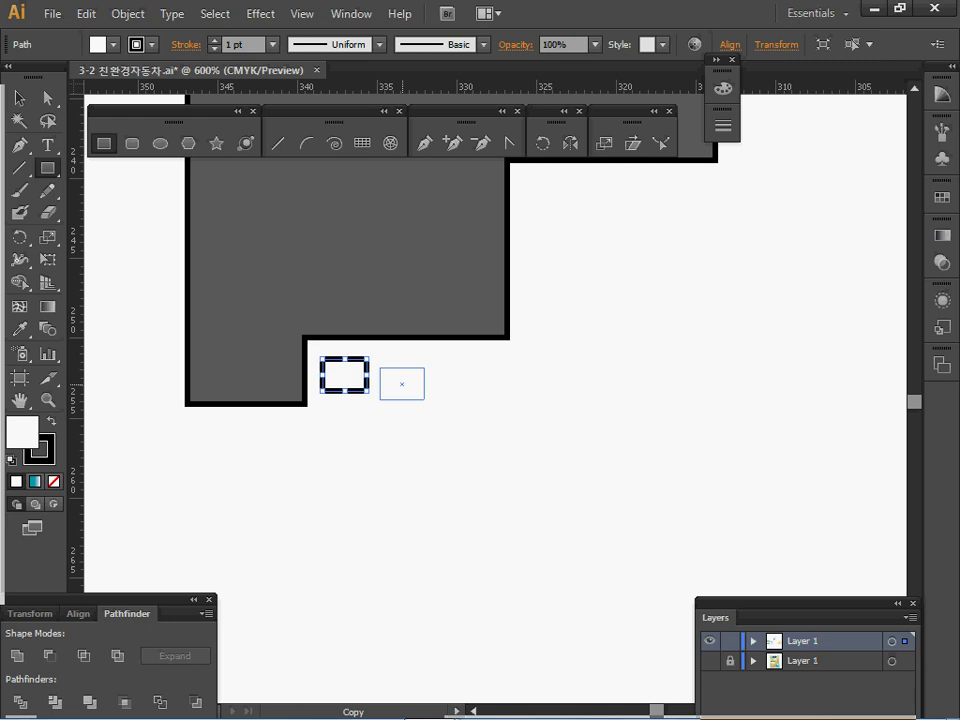
drag(402, 384, 408, 375)
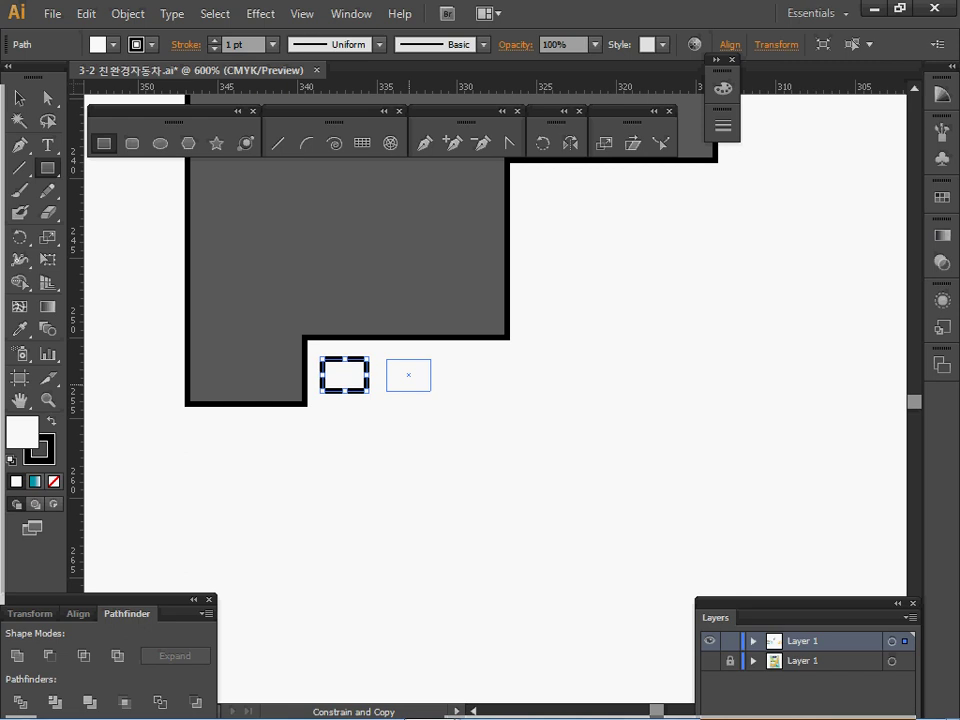
drag(408, 375, 408, 375)
key(ctrl+d)
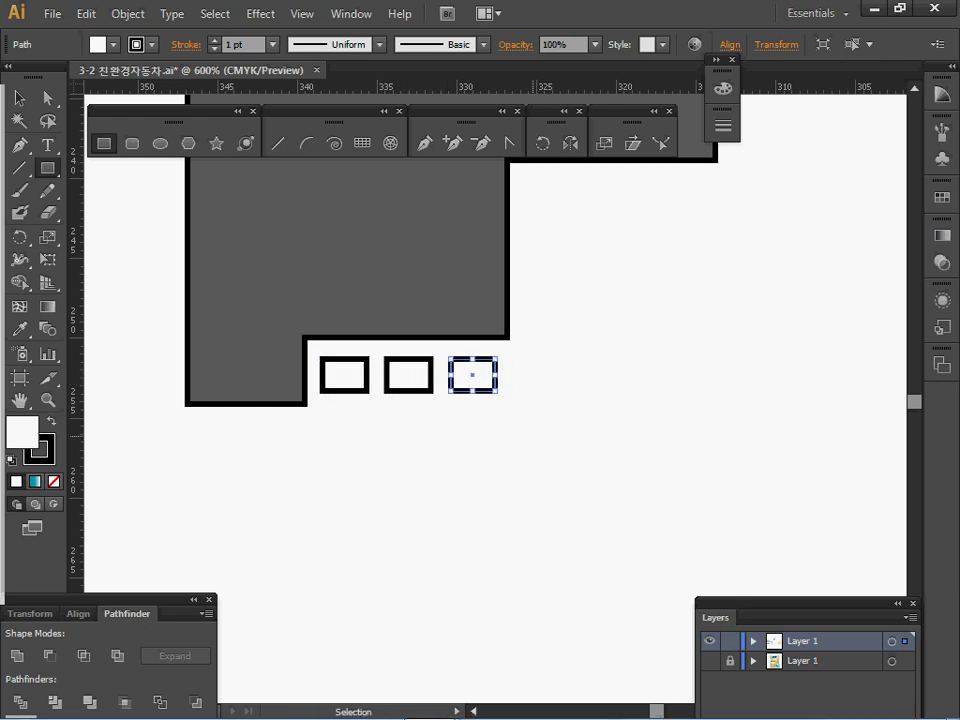
Examine the window cut-outs of the finished teal skyline
ctrl+alt+click(604, 434)
ctrl+alt+click(605, 434)
drag(607, 412, 126, 422)
drag(895, 393, 313, 397)
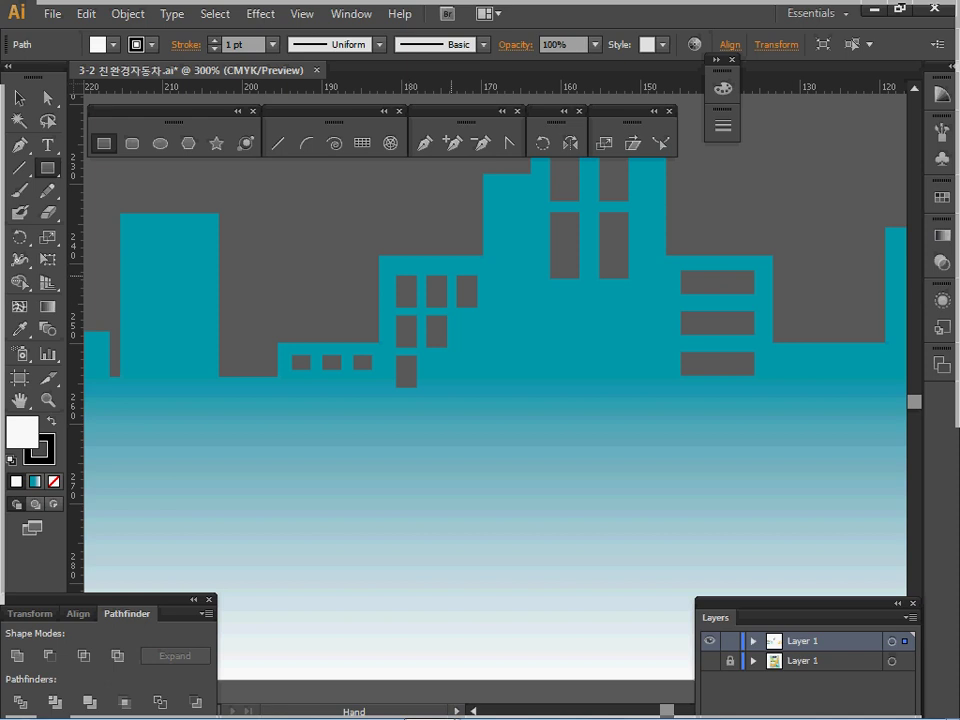
key(ctrl+space)
ctrl+alt+click(313, 402)
Try cutting the three windows out of the white silhouette with Minus Front and with Exclude, undoing each attempt
drag(313, 402, 720, 424)
drag(134, 292, 197, 445)
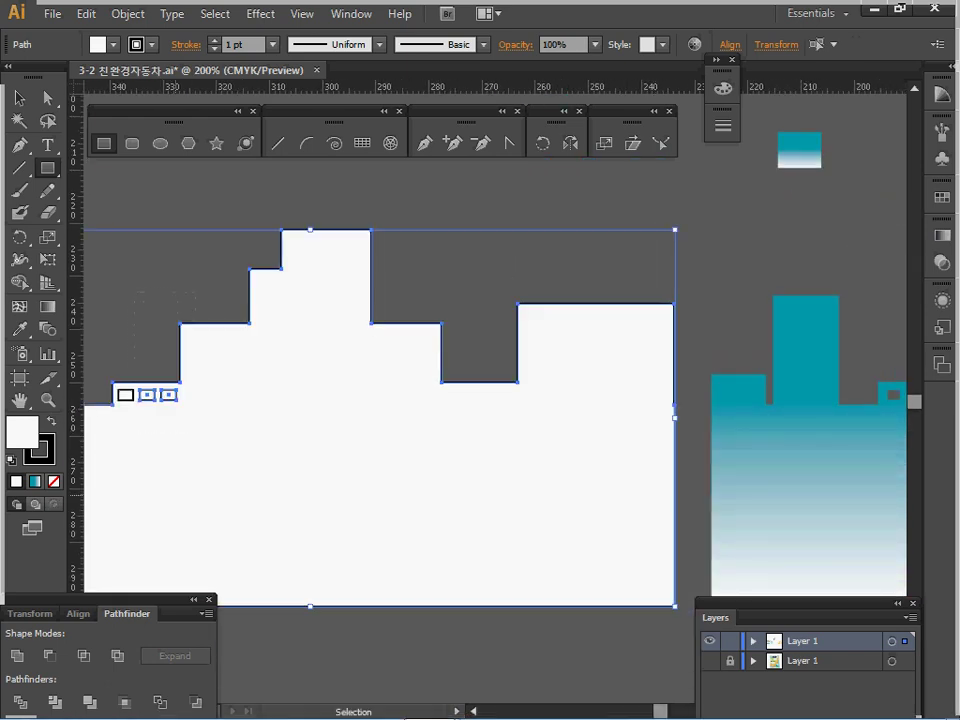
drag(116, 293, 195, 441)
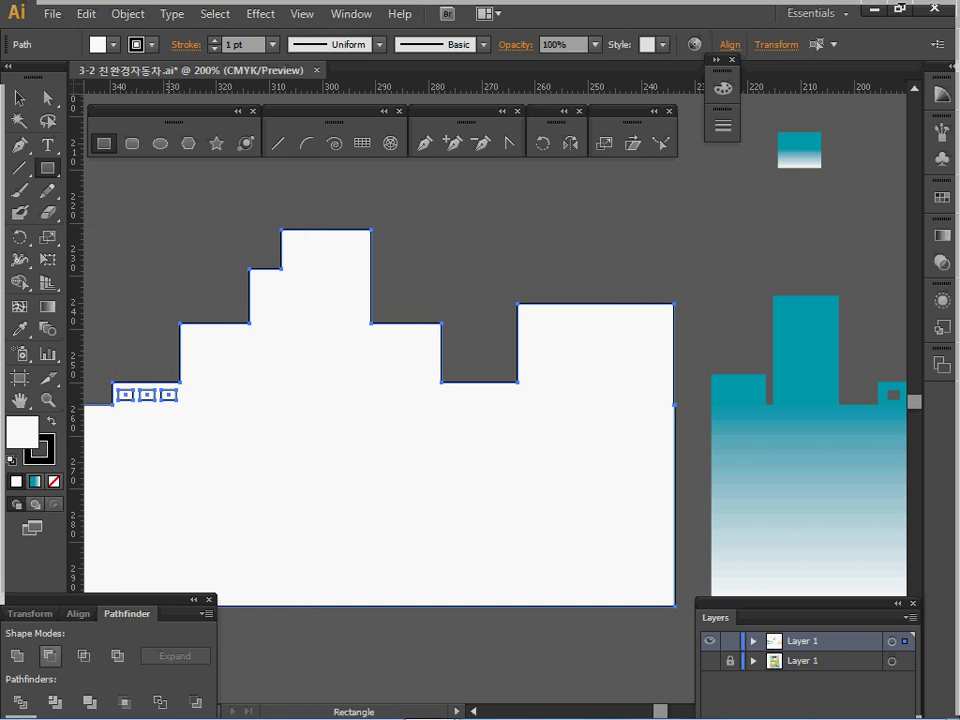
click(49, 656)
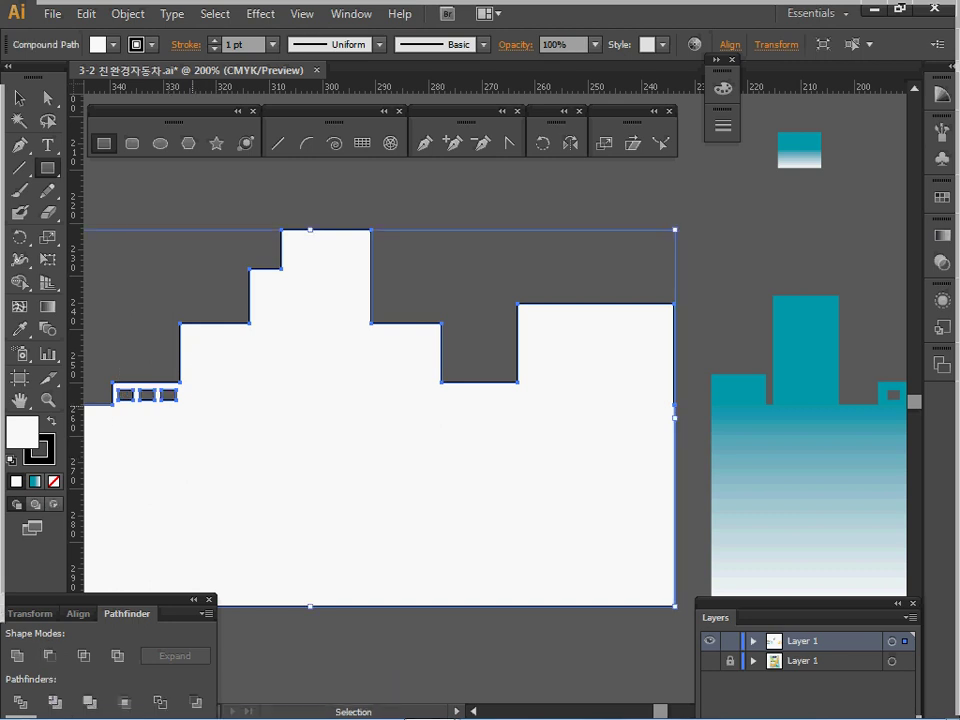
key(ctrl+z)
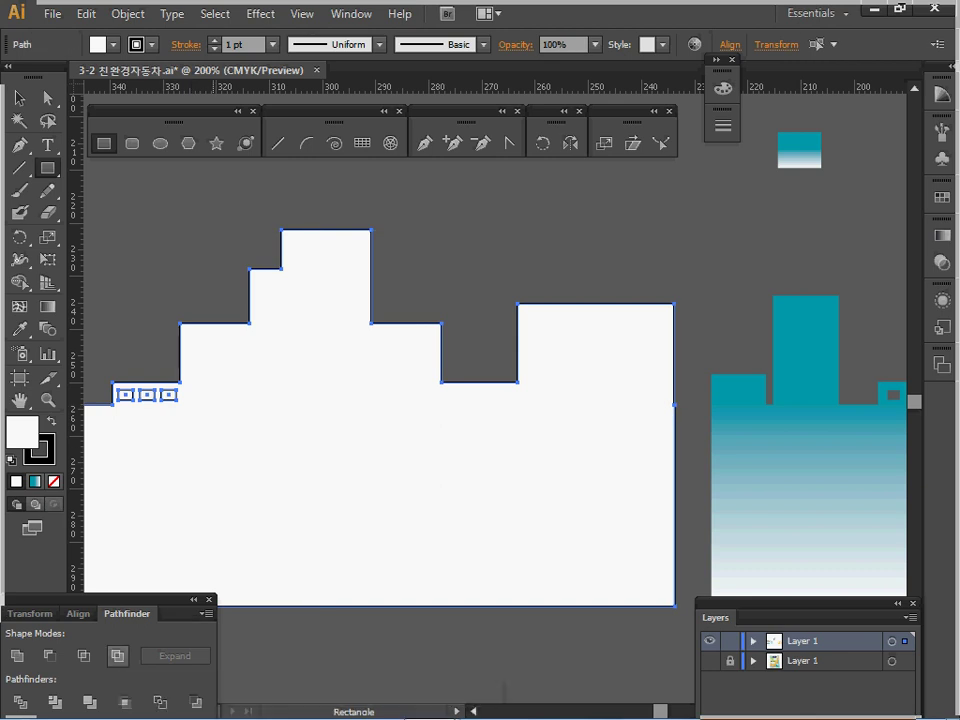
click(118, 656)
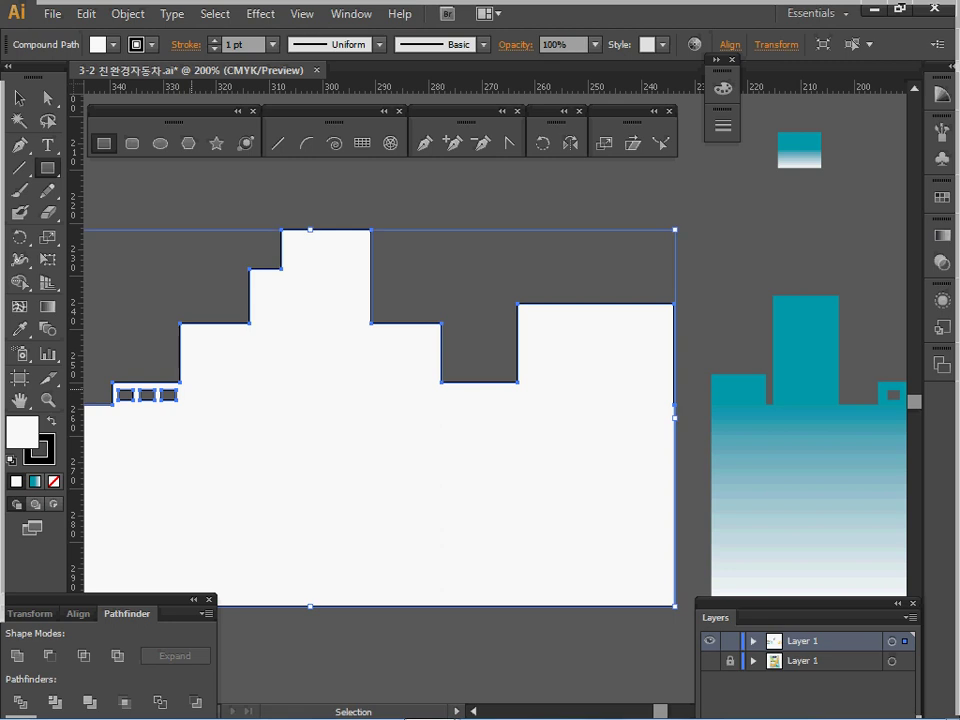
key(ctrl+z)
Examine the teal skyline's gradient type and angle and the CMYK colours of its two gradient stops
drag(681, 450, 32, 490)
ctrl+click(334, 370)
drag(334, 370, 395, 395)
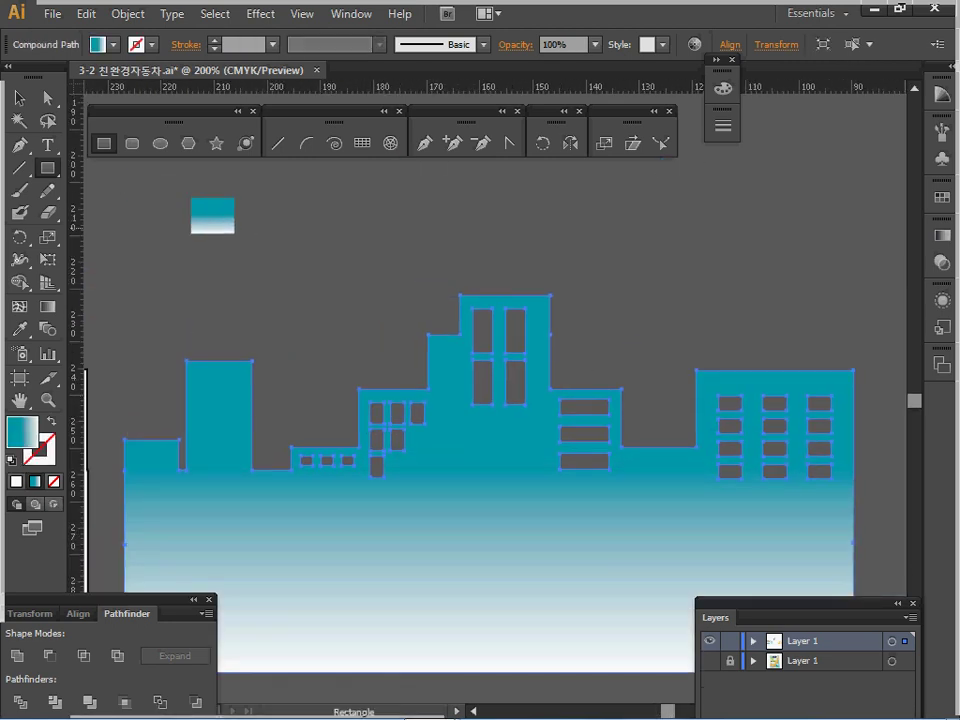
click(942, 235)
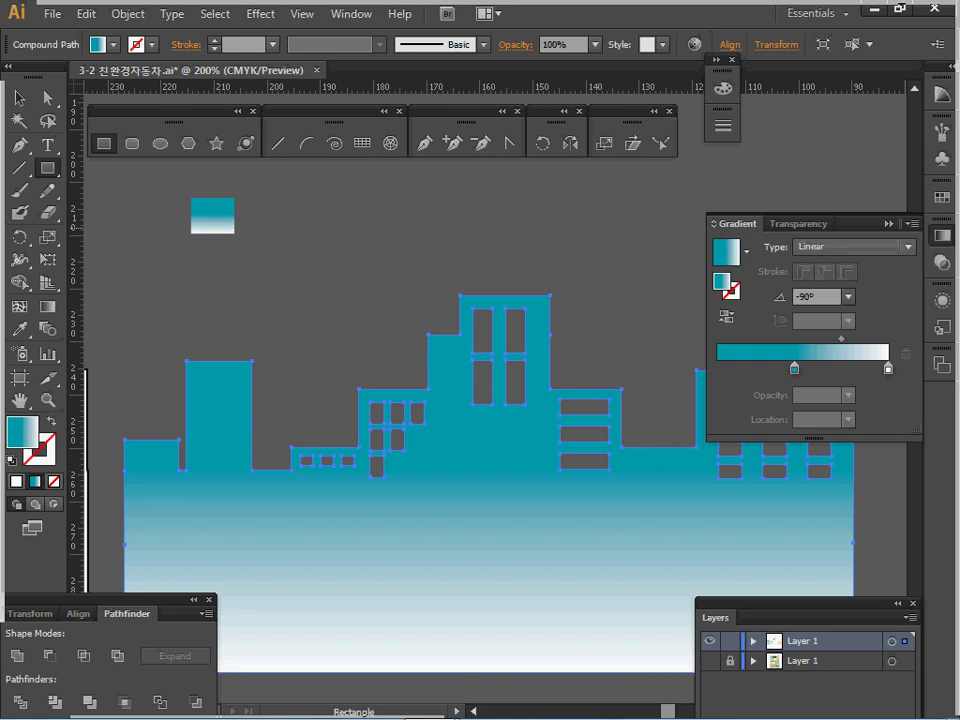
click(906, 247)
click(906, 247)
click(832, 297)
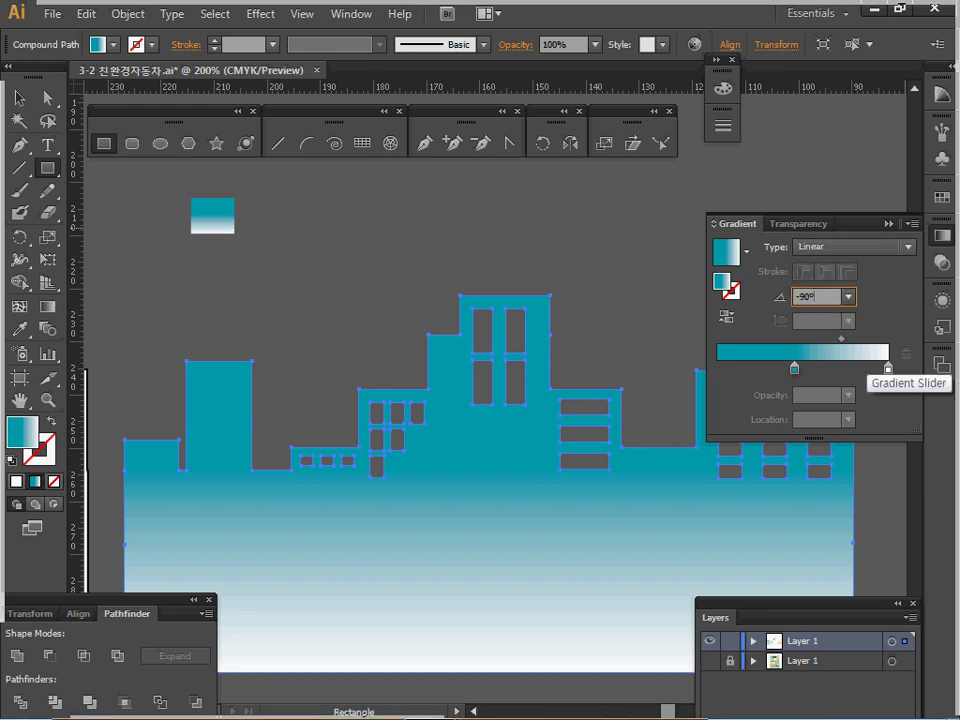
double_click(794, 368)
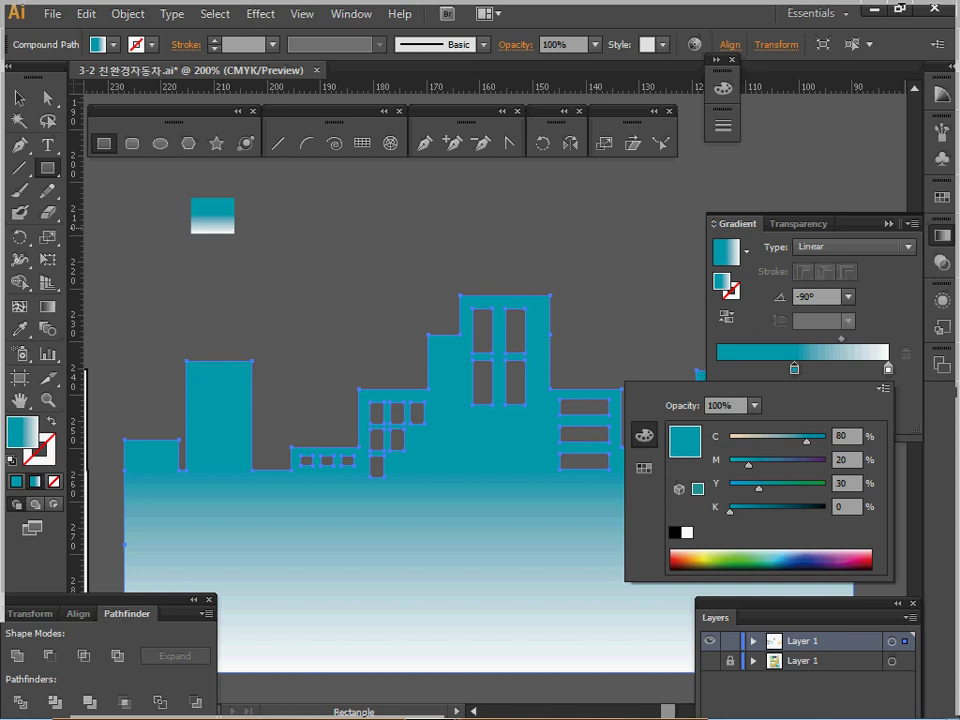
double_click(888, 368)
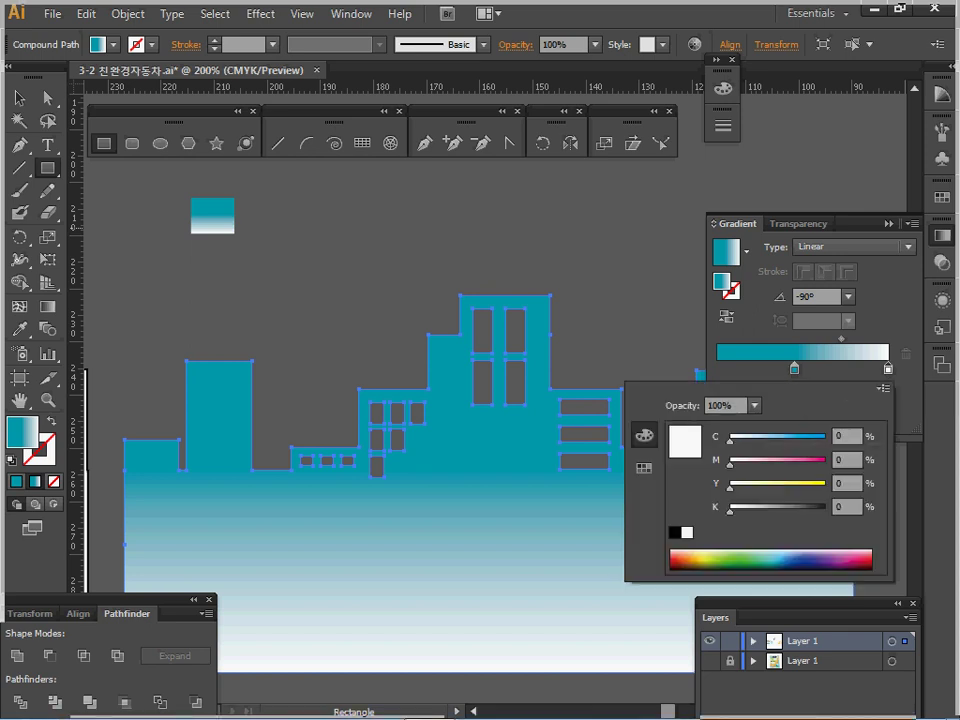
click(942, 235)
click(942, 235)
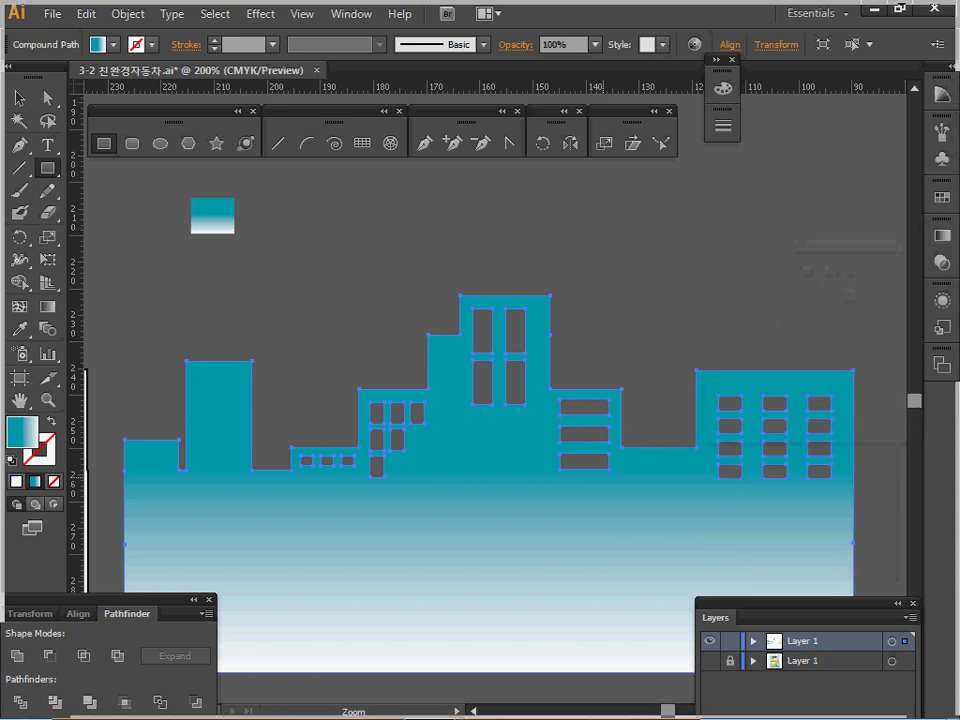
Cut the finished teal skyline and paste it onto the poster, placing it over the lower right corner of the background
ctrl+alt+click(604, 480)
ctrl+alt+click(604, 480)
ctrl+alt+click(530, 436)
drag(505, 384, 307, 358)
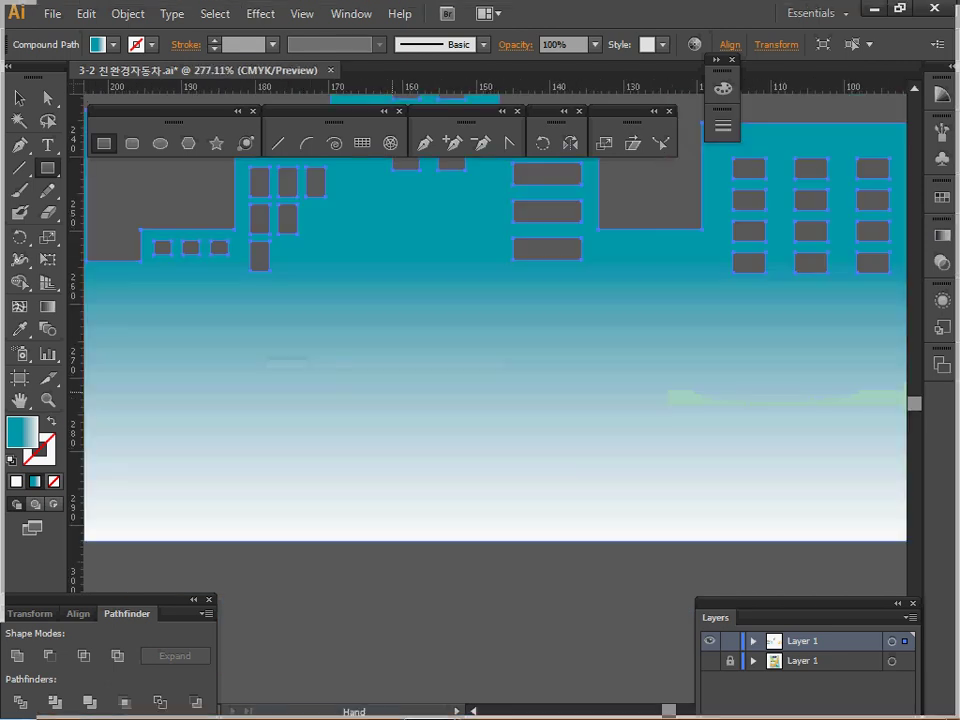
ctrl+alt+click(494, 443)
ctrl+alt+click(494, 443)
ctrl+alt+click(494, 440)
ctrl+alt+click(494, 443)
drag(494, 443, 280, 542)
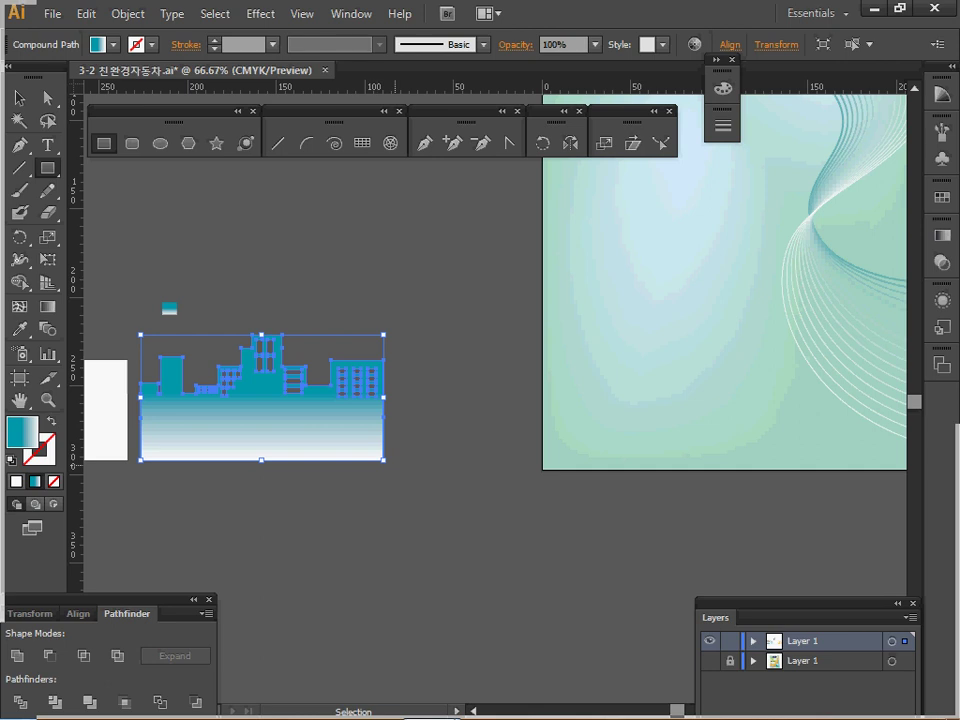
key(ctrl+x)
drag(728, 390, 453, 481)
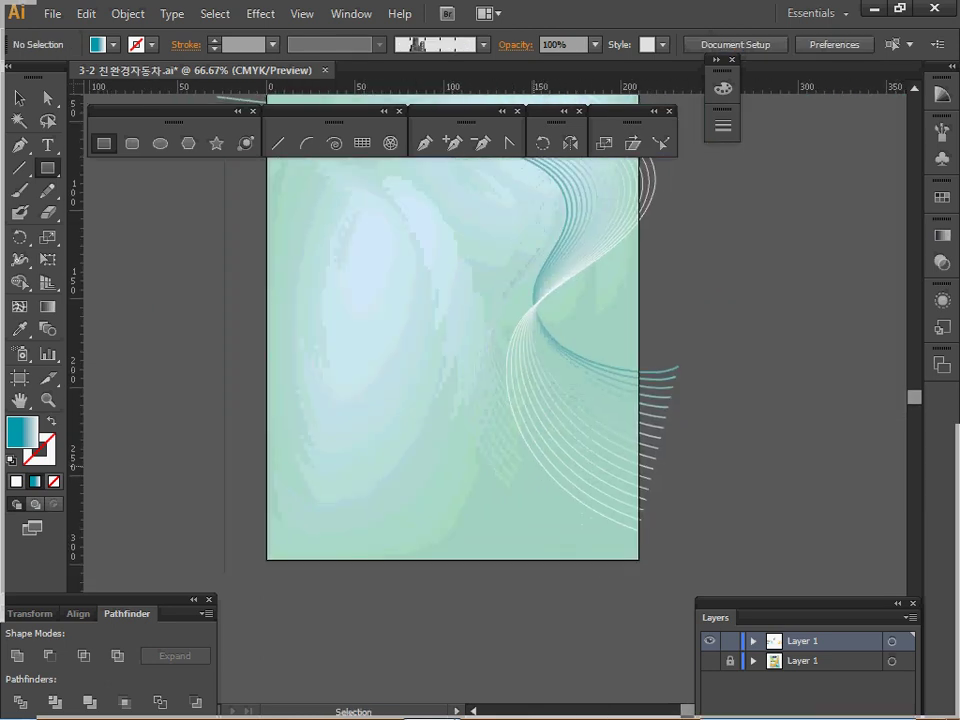
key(ctrl+v)
drag(554, 413, 582, 514)
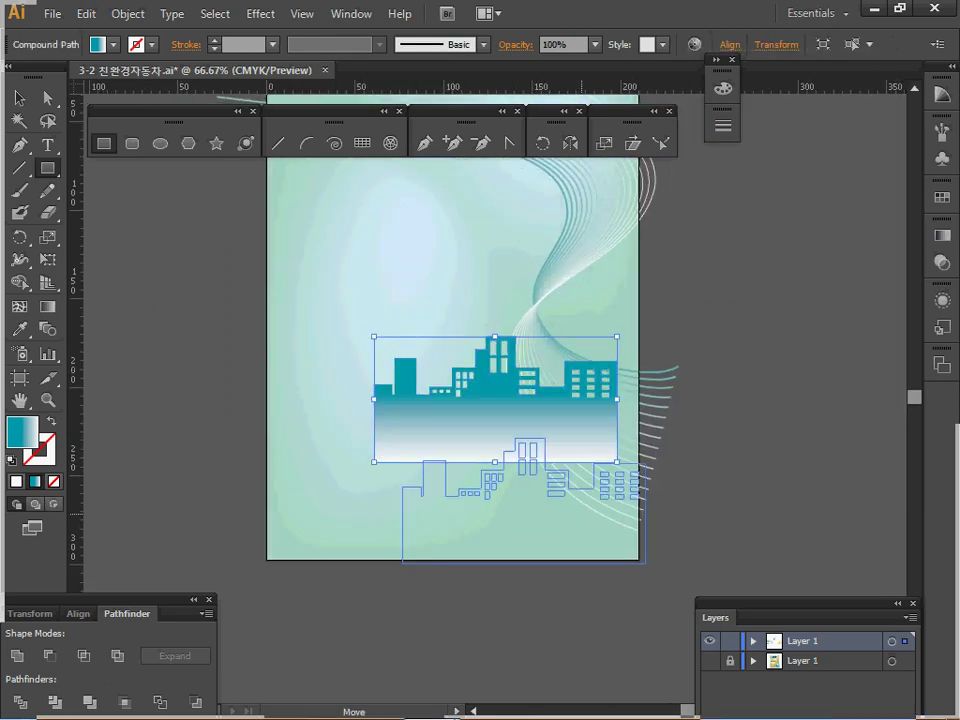
drag(523, 481, 524, 482)
Move the teal skyline up to match the reference poster's skyline using outline view, restore the normal view without the reference, and save
key(ctrl+y)
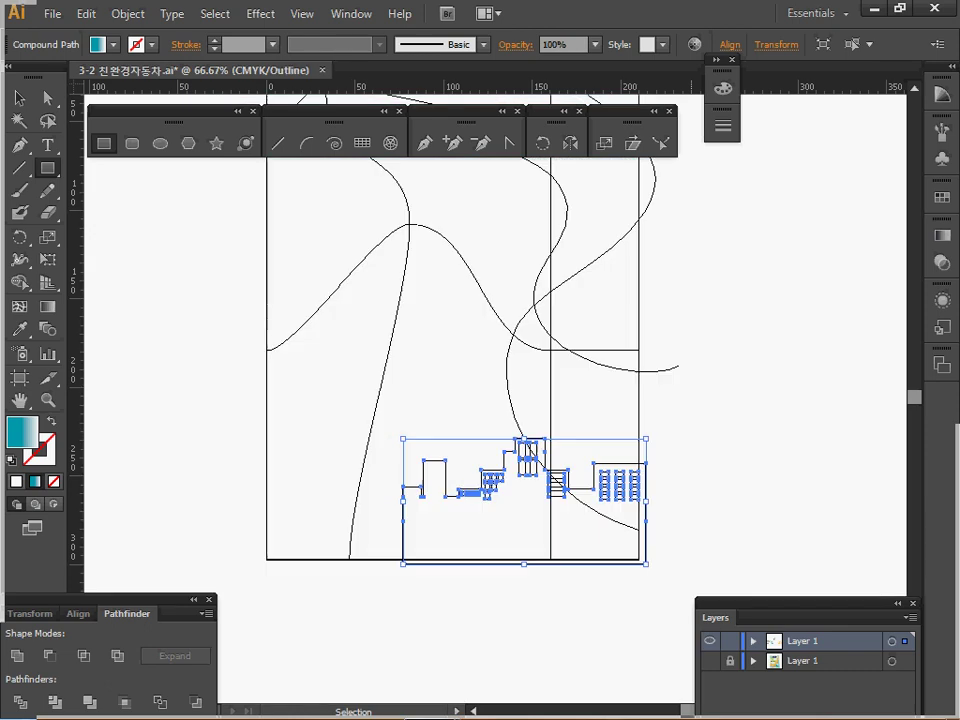
click(709, 661)
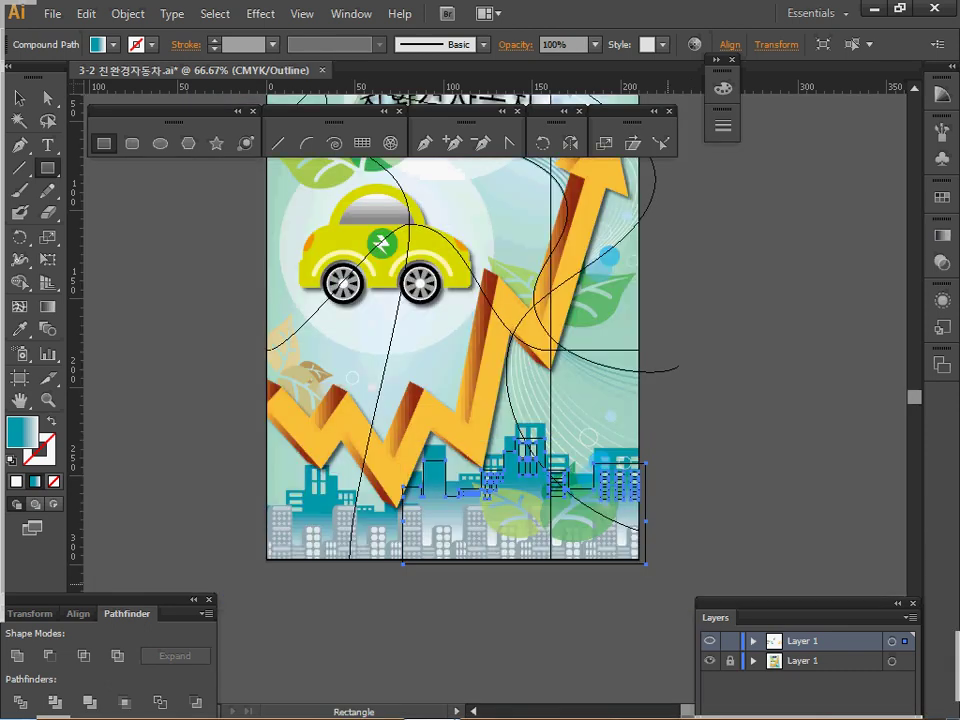
key(Up)
key(Up)
key(Up)
key(Up)
key(Up)
key(Up)
key(Up)
key(Up)
key(Up)
key(Up)
key(Up)
key(Up)
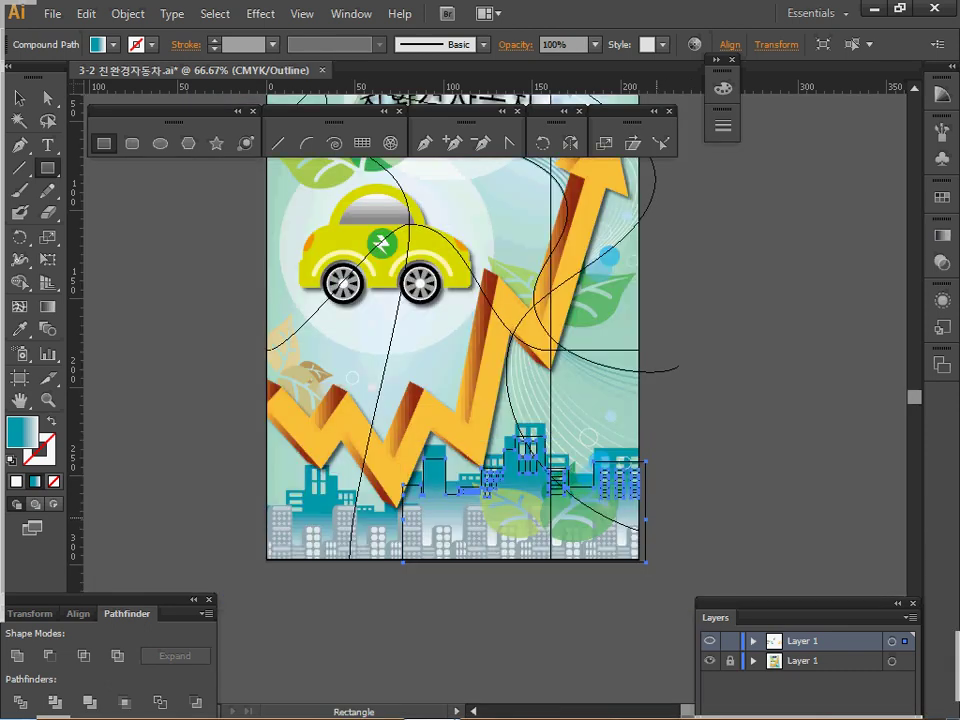
key(shift+Down)
key(ctrl)
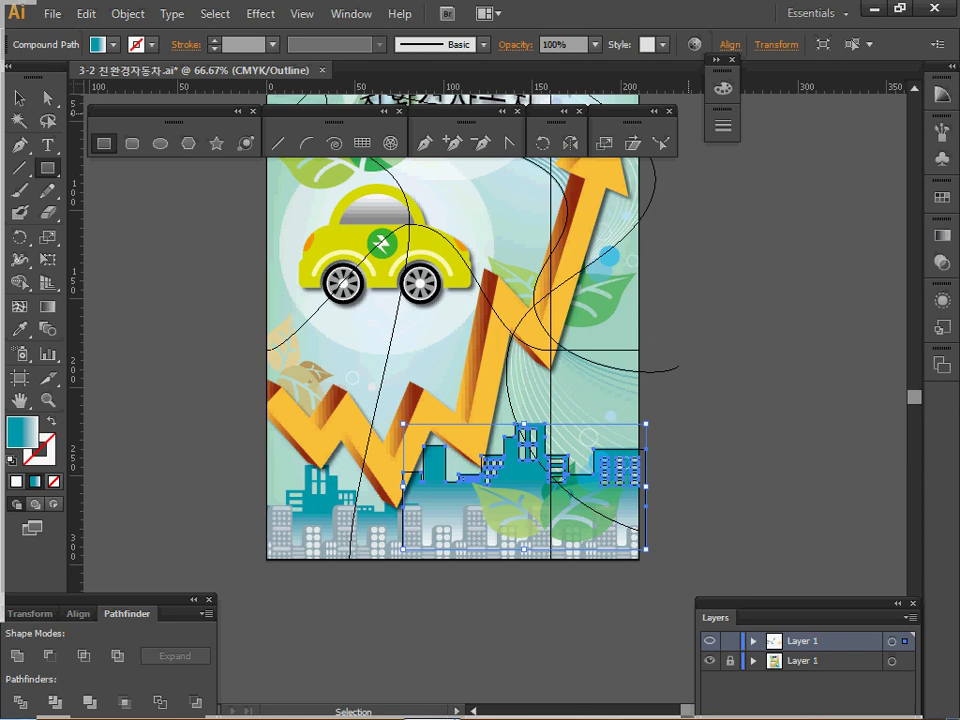
click(709, 661)
key(ctrl+y)
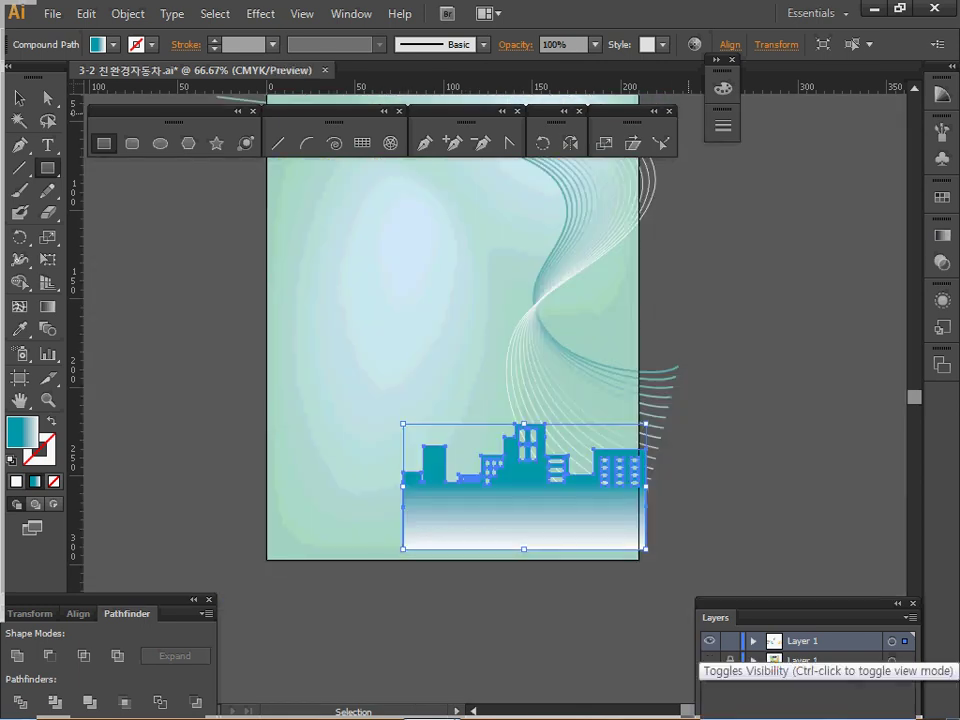
key(ctrl+s)
Reflect a copy of the teal skyline across the vertical axis and move it left past the poster's left edge
key(ctrl)
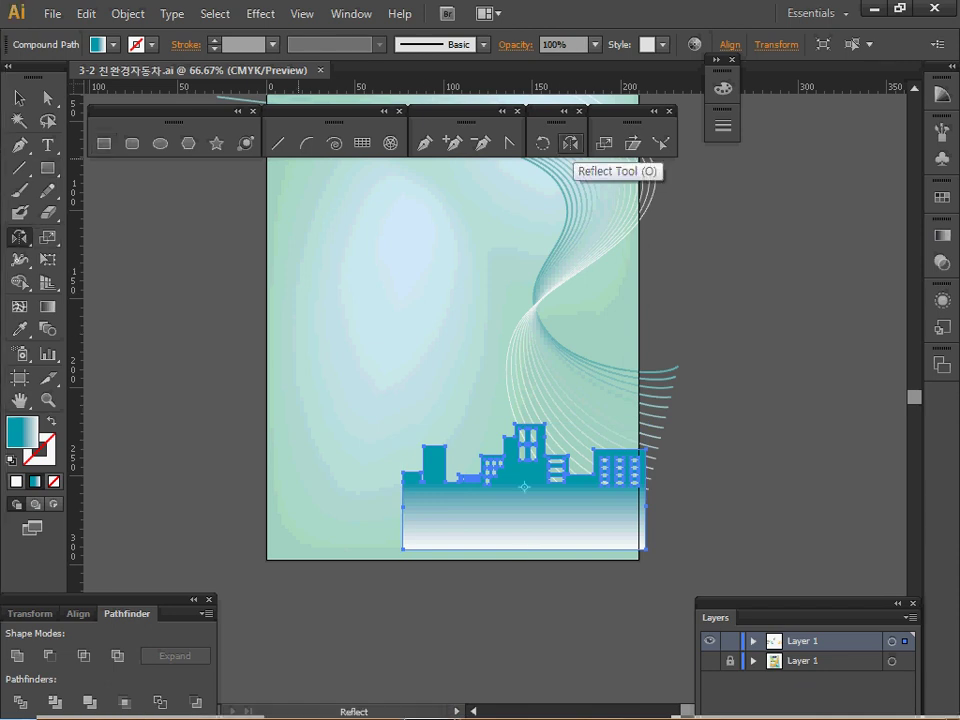
double_click(570, 143)
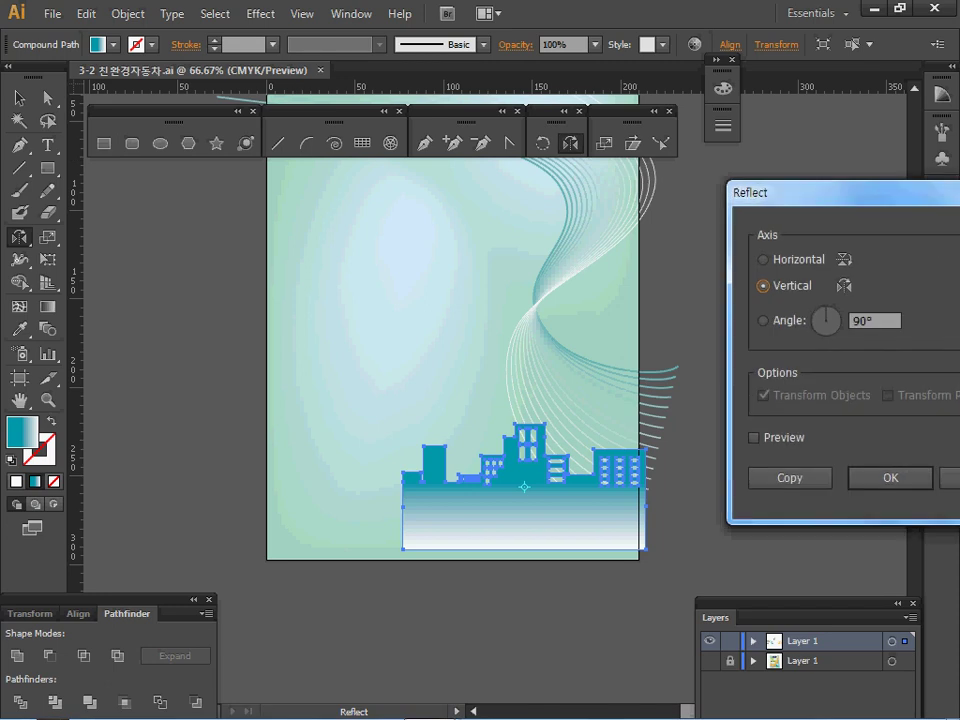
click(790, 478)
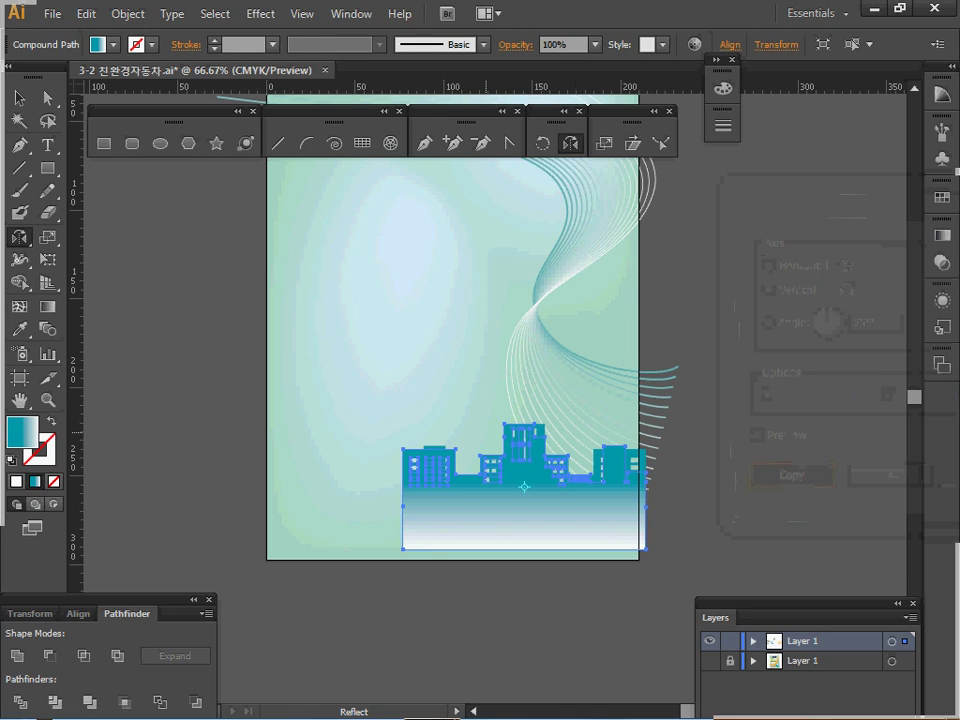
key(ctrl+shift+Left)
key(ctrl+shift+Left)
key(ctrl+shift+Left)
key(ctrl+shift+Left)
key(ctrl+shift+Left)
key(ctrl+shift+Left)
key(ctrl+shift+Left)
key(ctrl+shift+Left)
key(ctrl+shift+Left)
key(ctrl+shift+Left)
key(ctrl+shift+Left)
key(ctrl+shift+Left)
key(ctrl+shift+Left)
key(ctrl+shift+Left)
key(ctrl+shift+Left)
key(ctrl+shift+Left)
key(ctrl+shift+Left)
key(ctrl+shift+Left)
key(ctrl+shift+Left)
key(ctrl+shift+Left)
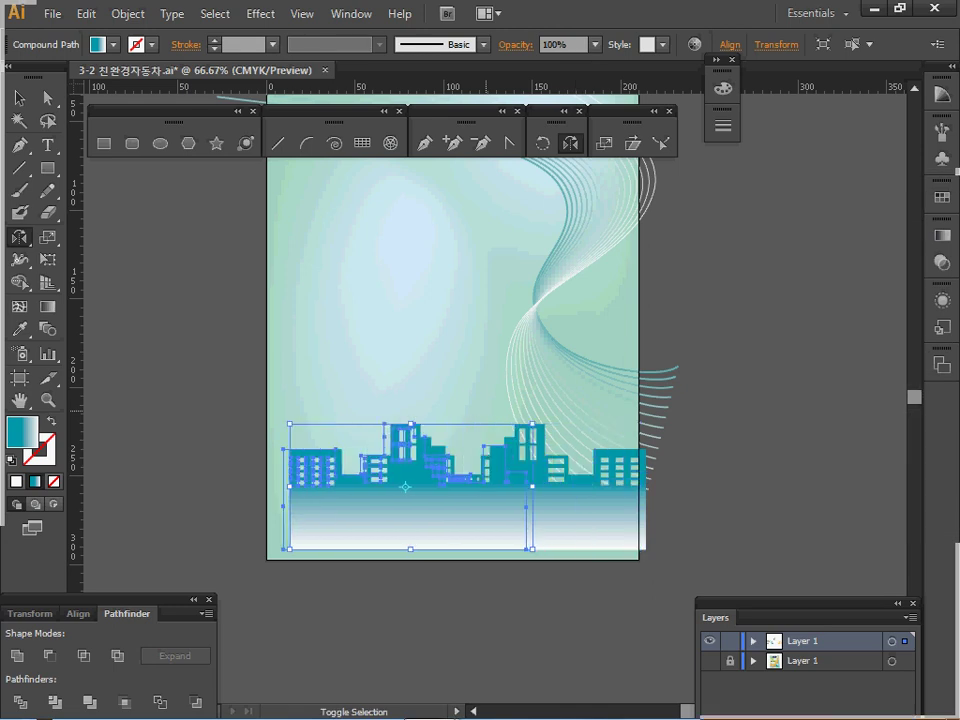
Scale the reflected skyline copy uniformly to 80%
key(ctrl)
key(s)
key(Return)
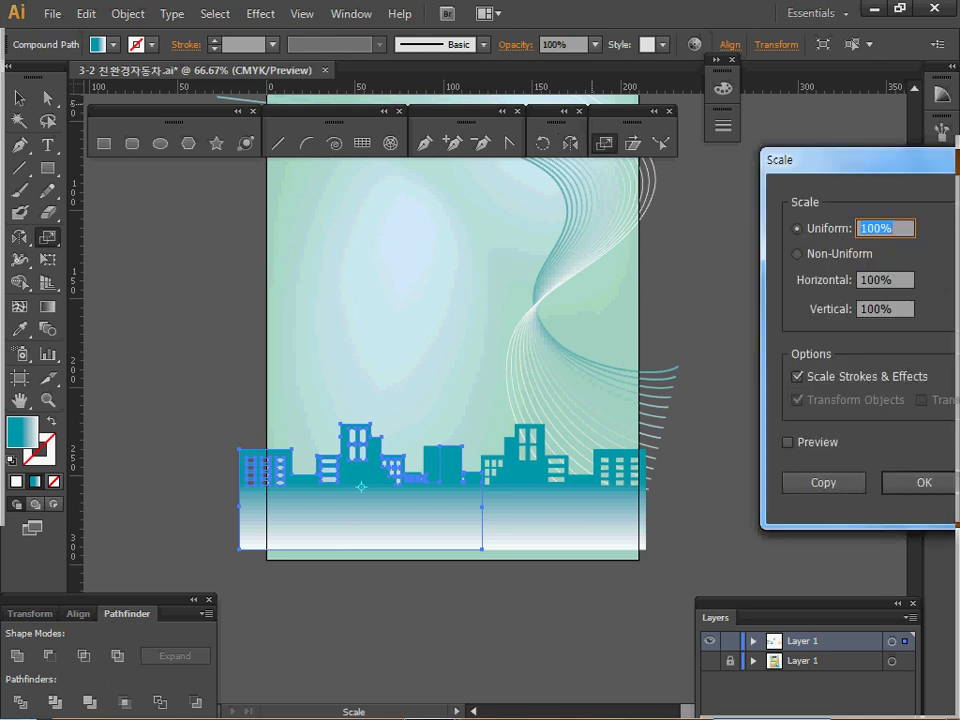
text(80)
key(Return)
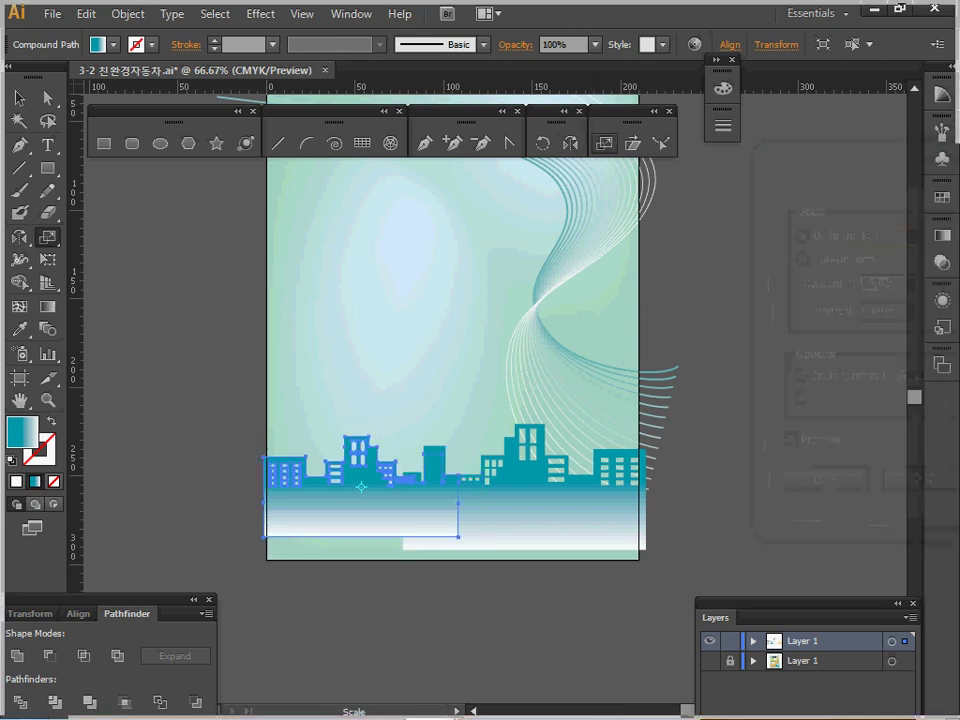
Move the reduced skyline copy into the poster's lower left corner, aligning it with the reference poster's left skyline in outline view
key(ctrl)
drag(420, 489, 408, 511)
drag(349, 508, 349, 509)
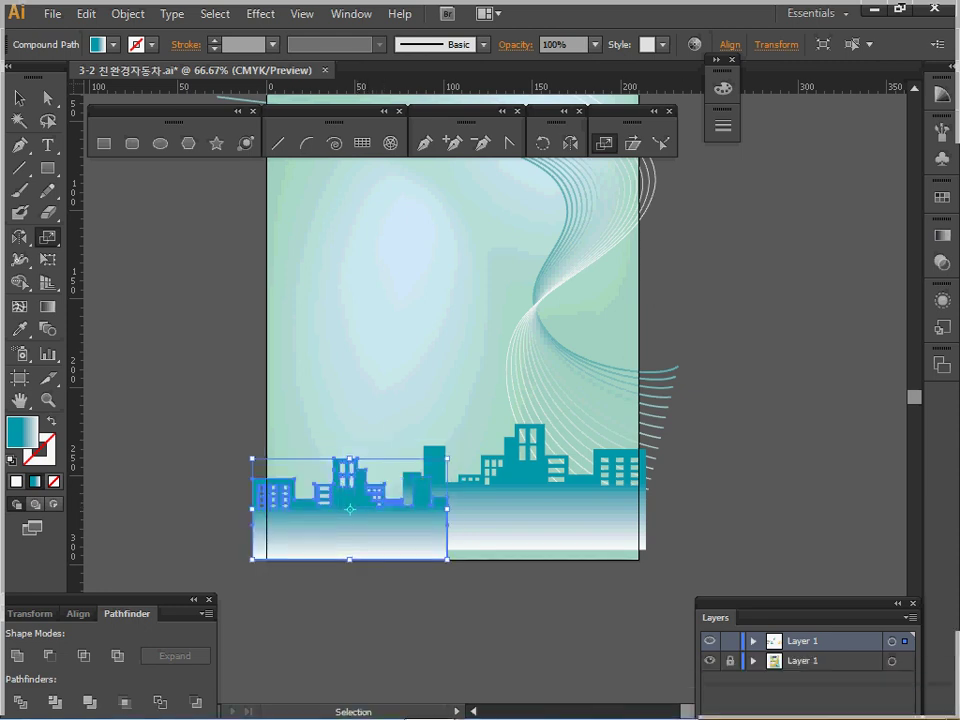
click(709, 660)
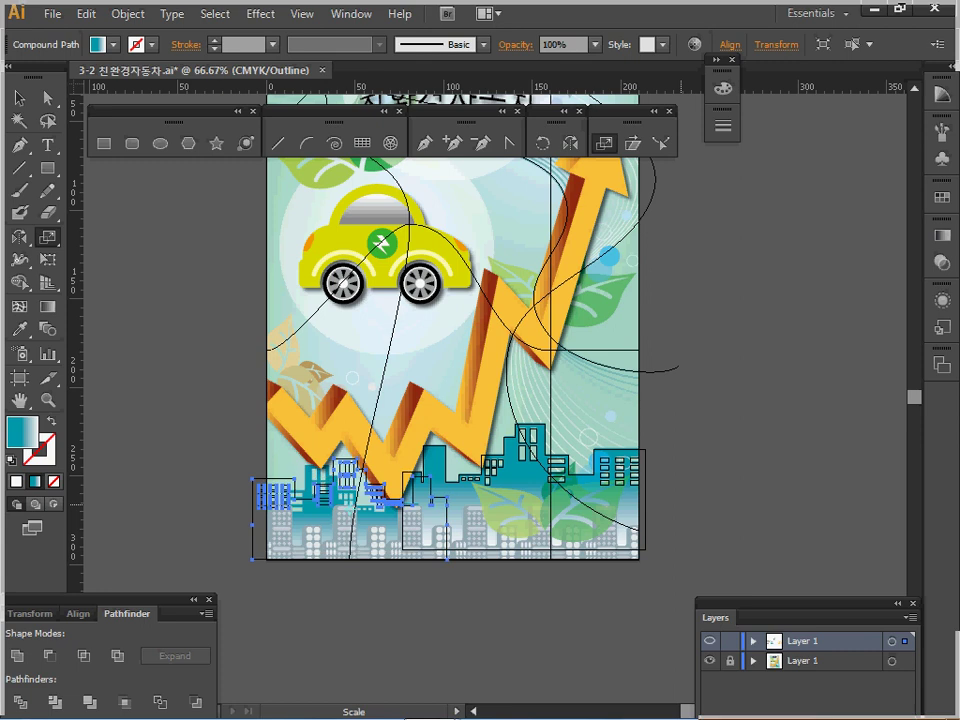
key(shift+Left)
key(shift+Left)
key(shift+Left)
key(shift+Left)
key(shift+Down)
key(Left)
key(Left)
key(Left)
key(Left)
key(ctrl)
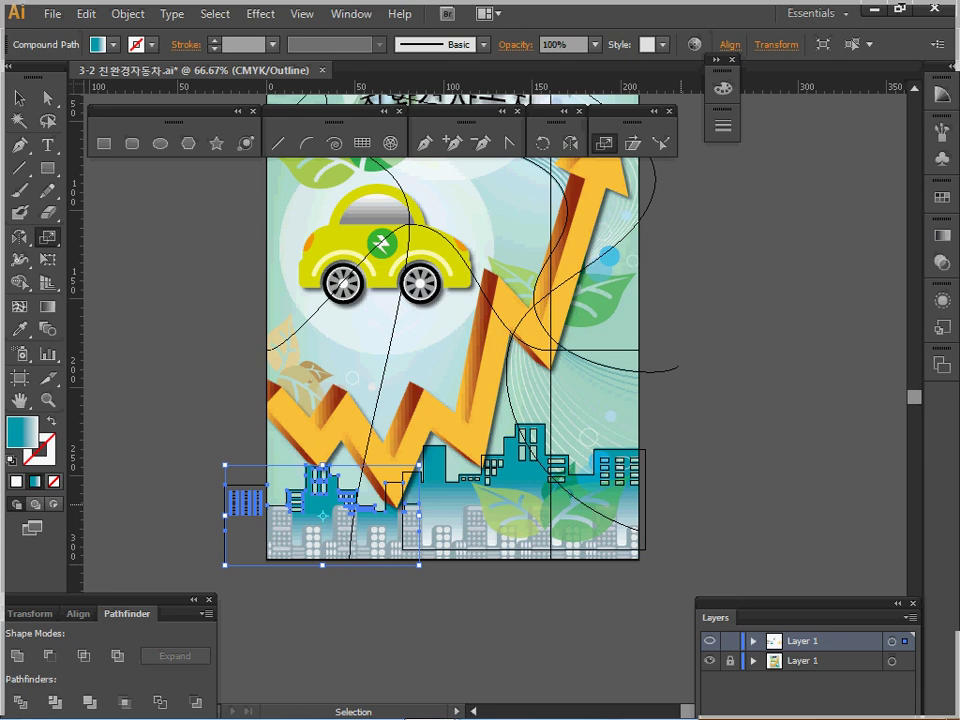
Hide the reference layer and restore the normal preview, then deselect everything and save the document
key(ctrl+s)
key(ctrl+shift+w)
key(ctrl+y)
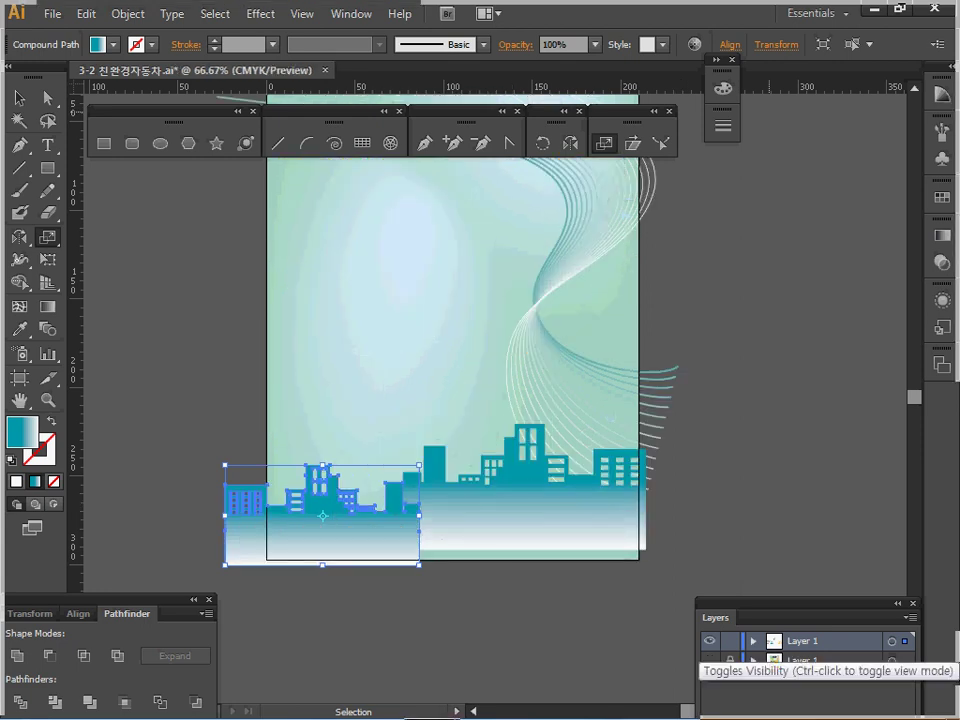
key(ctrl+shift+a)
key(ctrl+s)
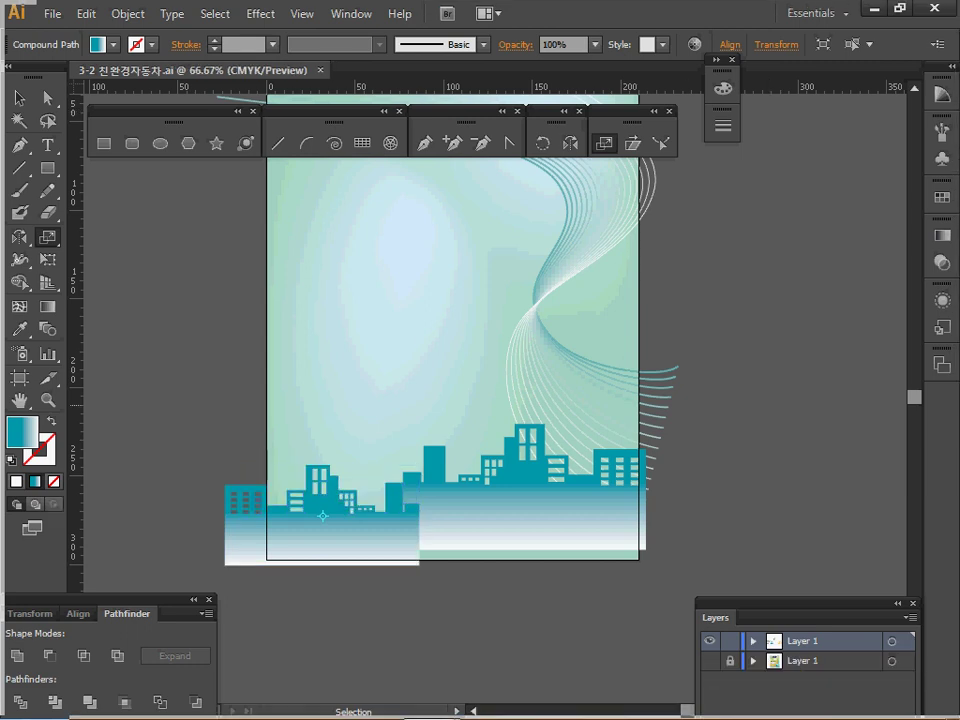
Draw a straight horizontal line across the lower part of the skylines, extending past both side edges of the poster
key(space)
drag(443, 280, 452, 392)
drag(569, 444, 541, 380)
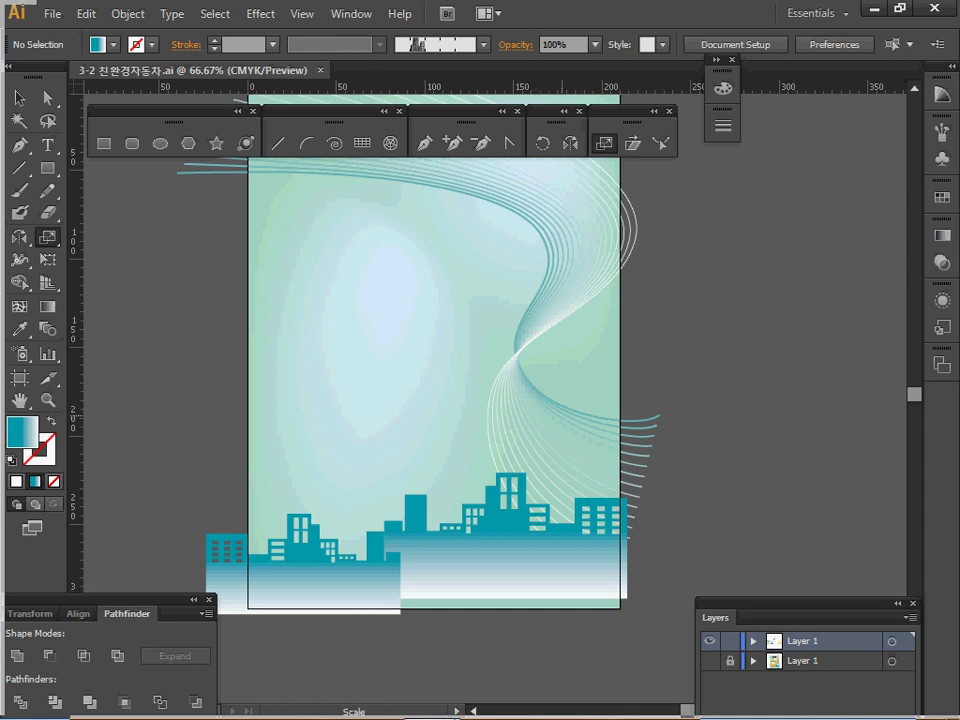
drag(383, 337, 403, 296)
drag(683, 397, 695, 380)
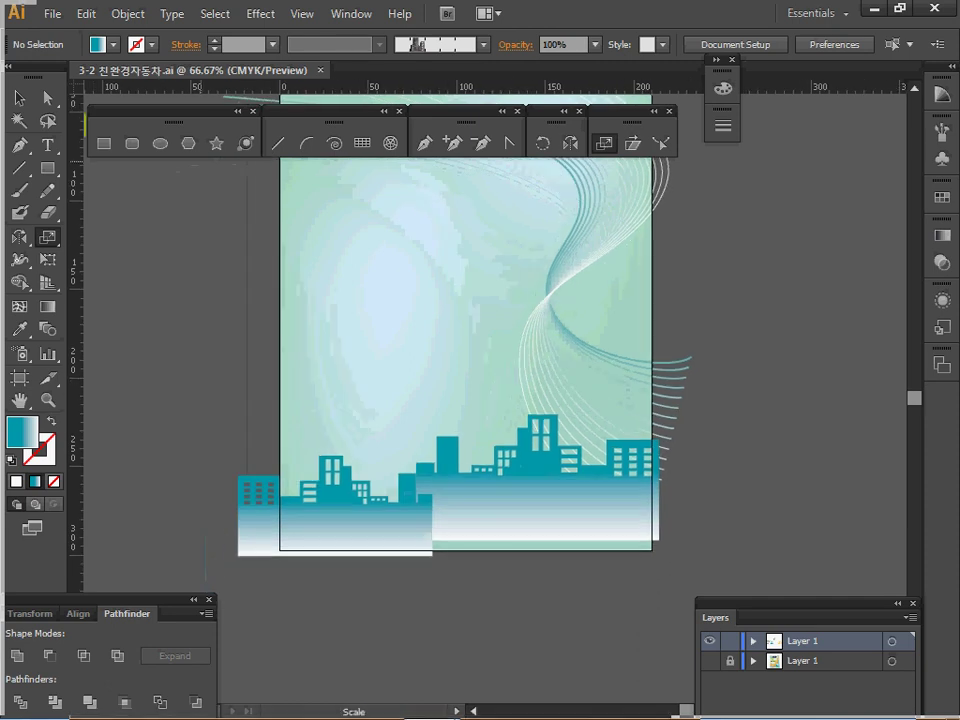
click(278, 143)
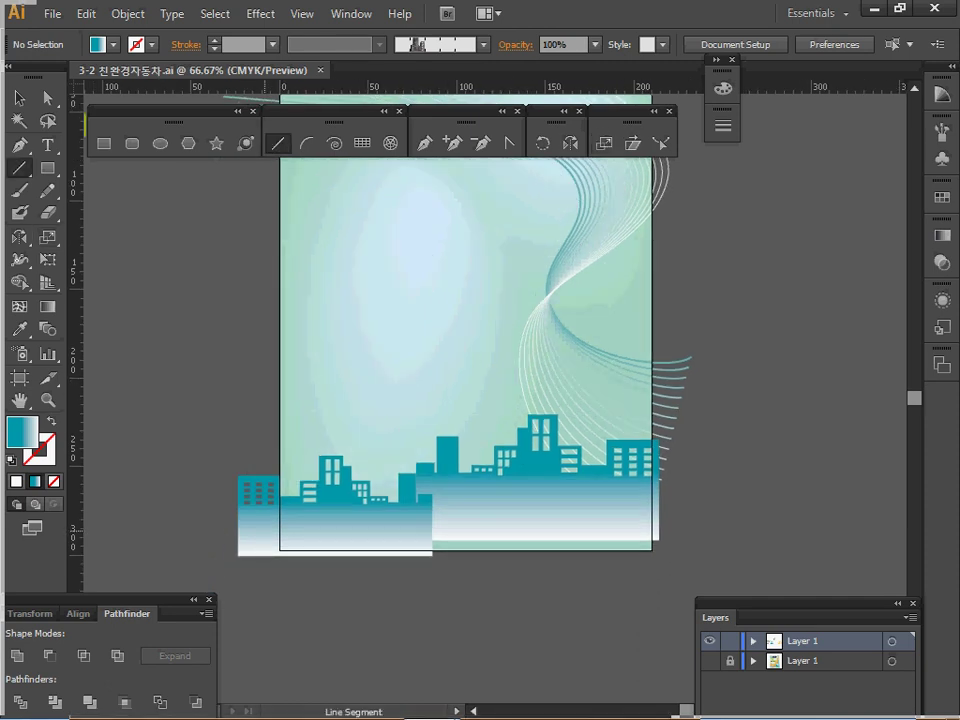
drag(258, 537, 674, 537)
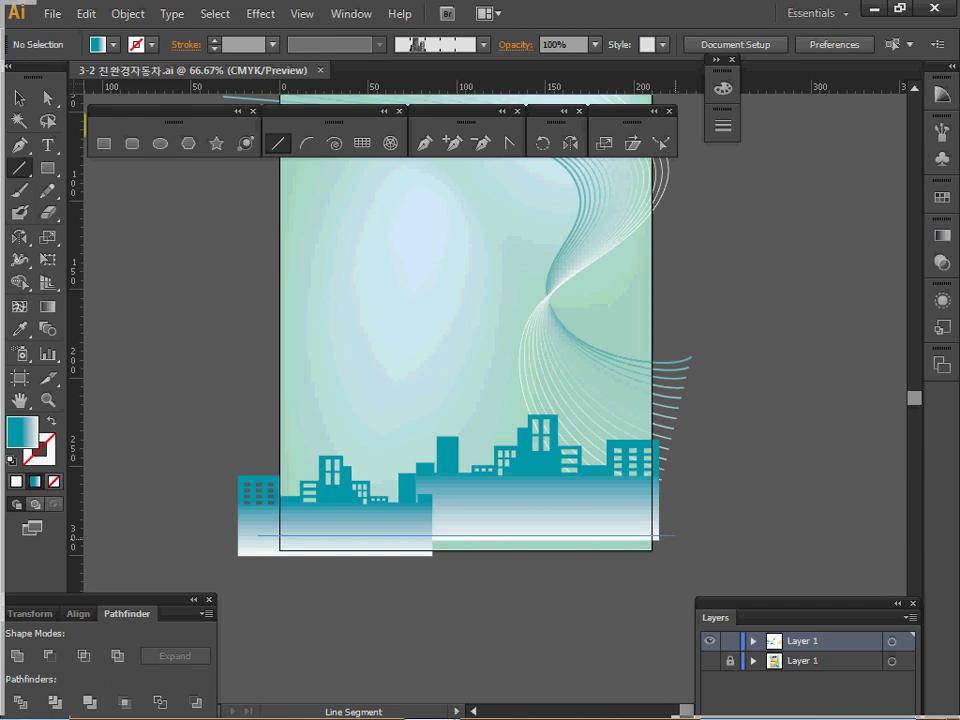
drag(675, 537, 680, 537)
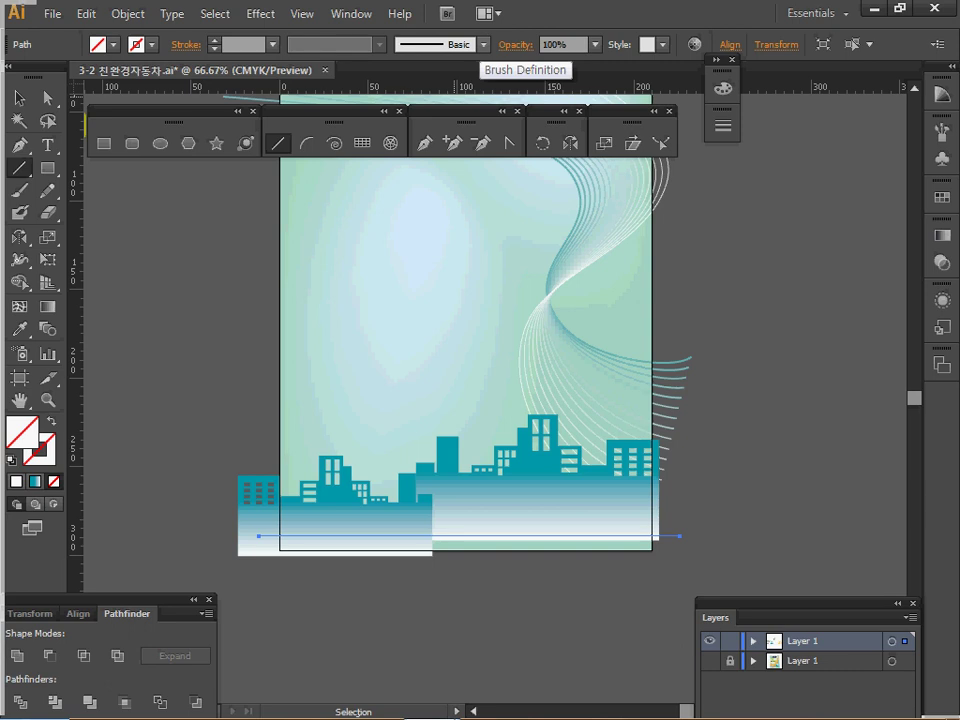
Open the Elegant Curl & Floral Brush Set library, browse to its city building pattern brush, and park the library collapsed below the poster
click(484, 44)
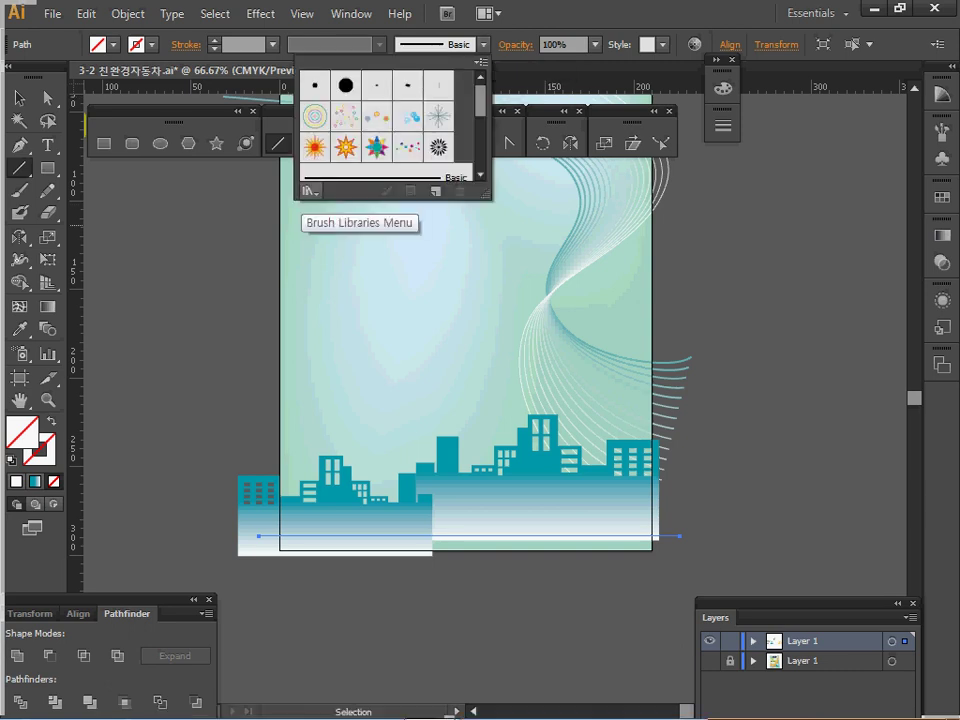
click(310, 190)
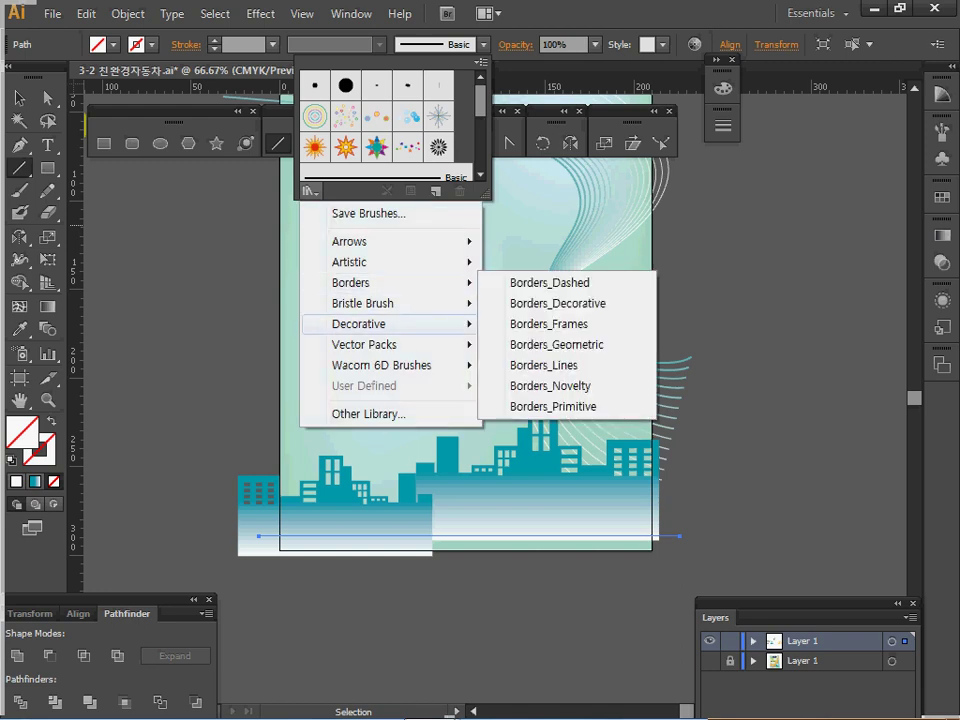
mouse_move(380, 324)
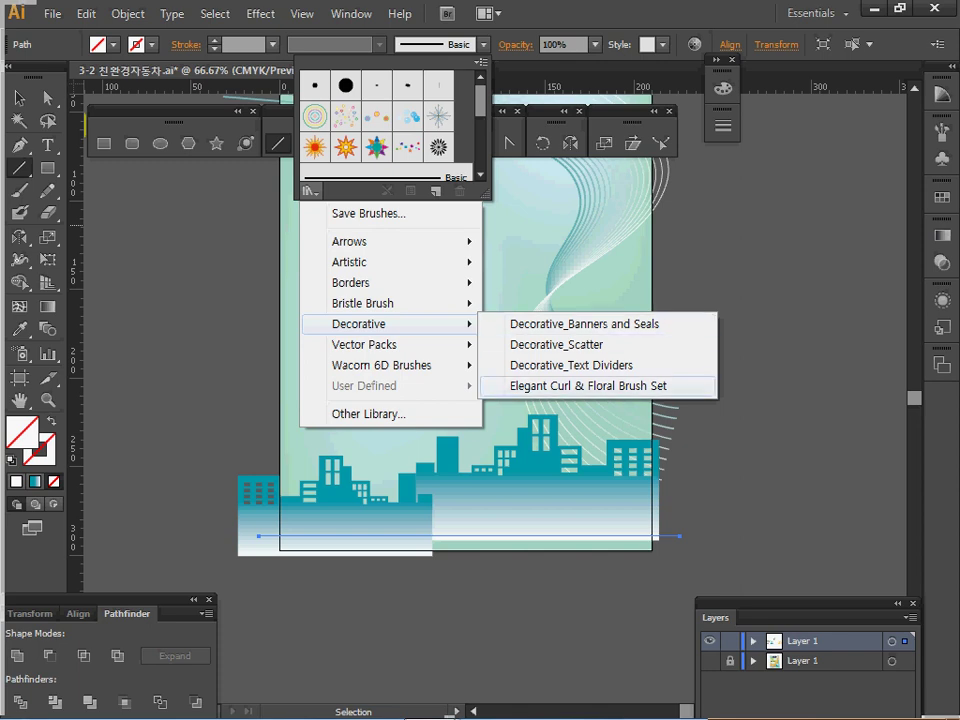
click(585, 385)
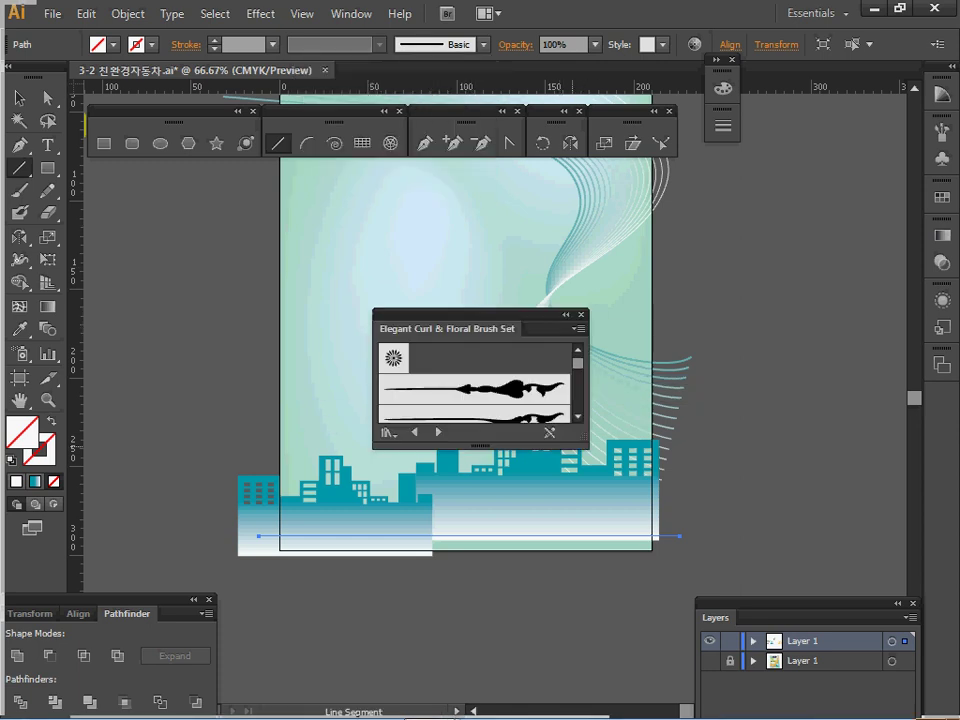
drag(481, 446, 481, 552)
mouse_move(578, 364)
mouse_down()
mouse_move(578, 509)
mouse_move(578, 473)
mouse_up()
scroll(475, 435, up, 1)
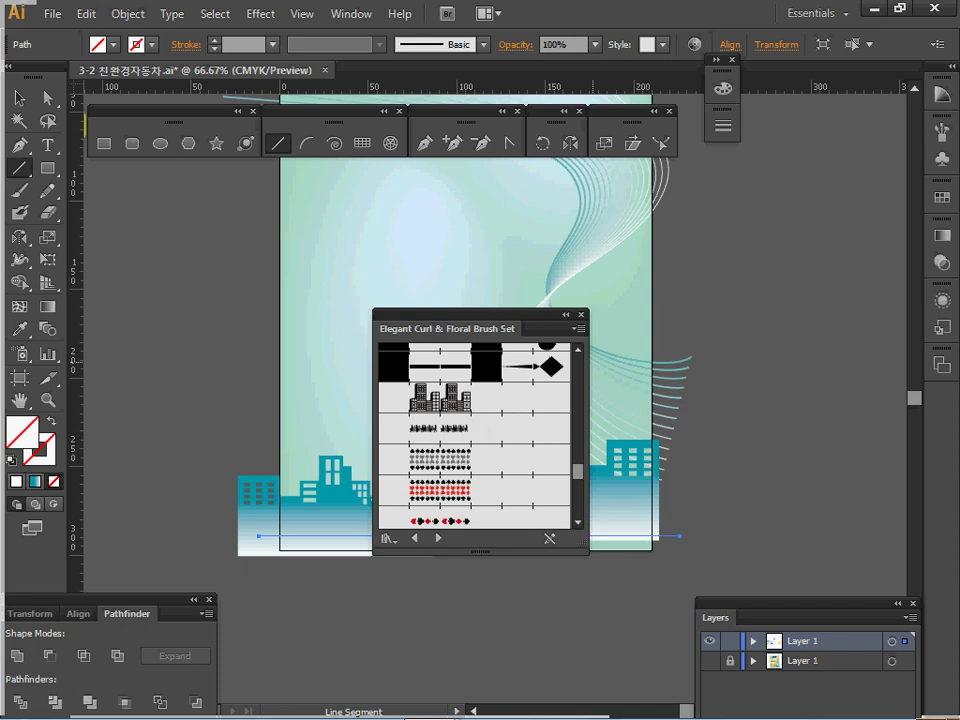
double_click(447, 328)
mouse_move(447, 328)
mouse_down()
mouse_move(393, 609)
mouse_move(327, 645)
mouse_up()
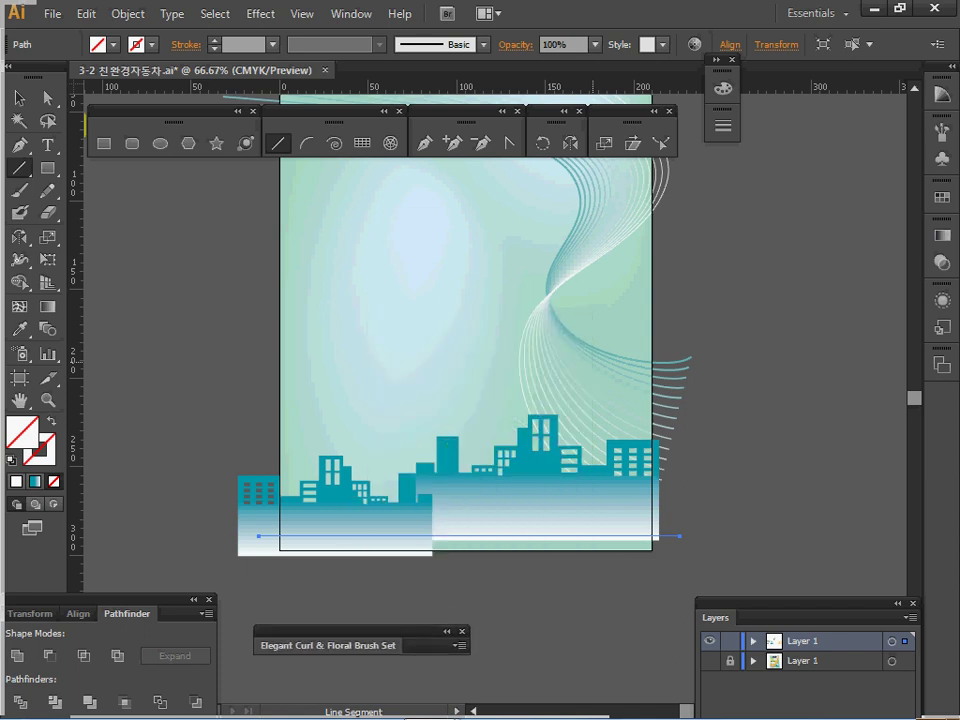
Apply the city building pattern brush to the horizontal line
click(484, 44)
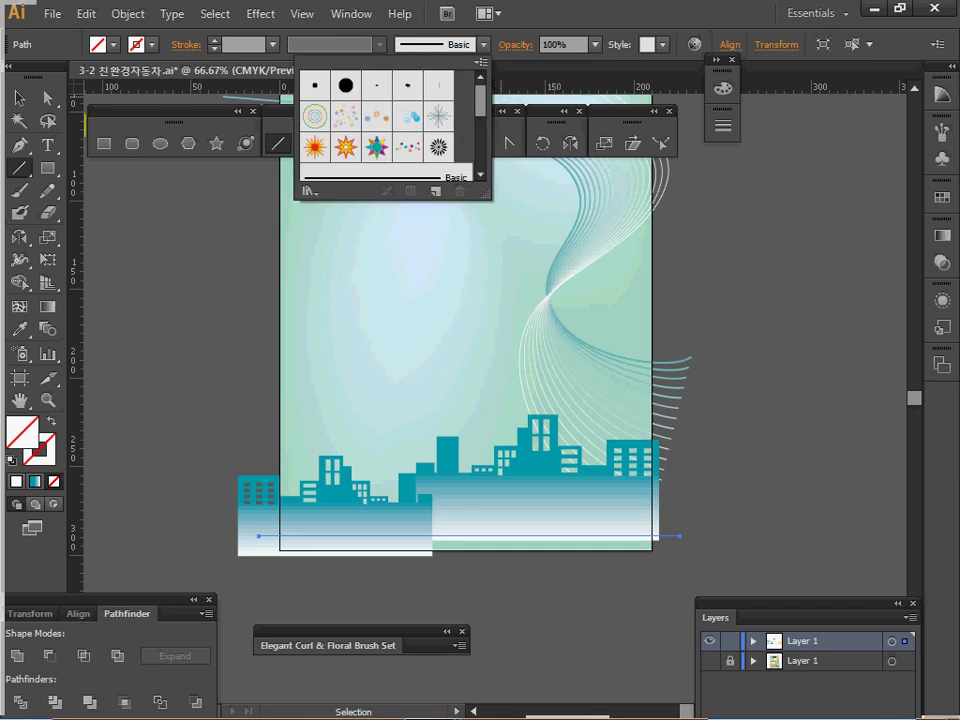
scroll(386, 150, down, 3)
click(386, 164)
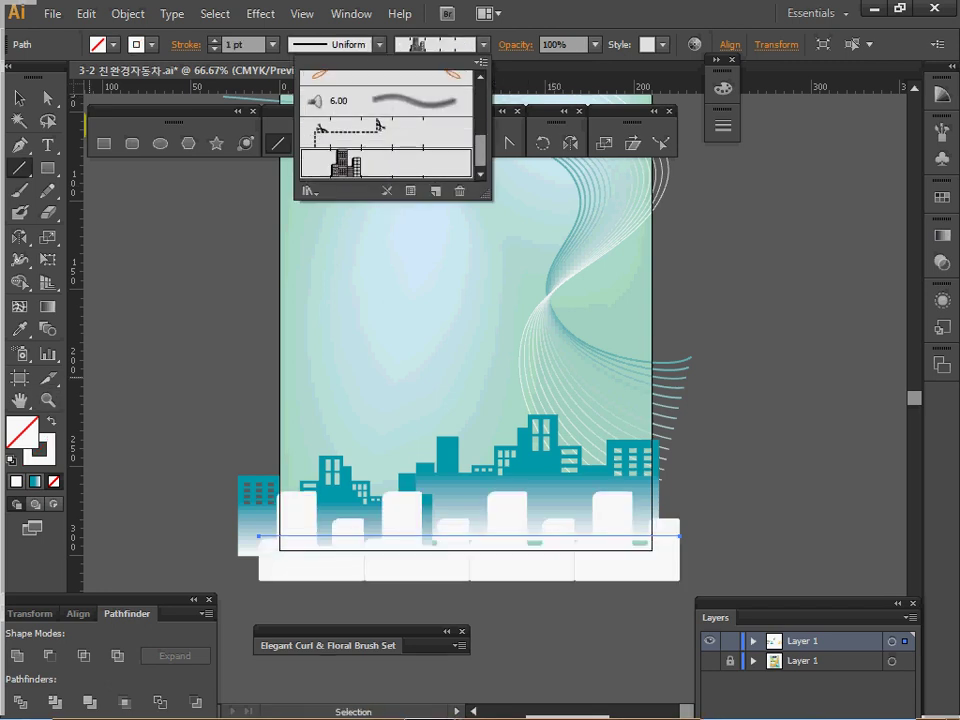
click(484, 44)
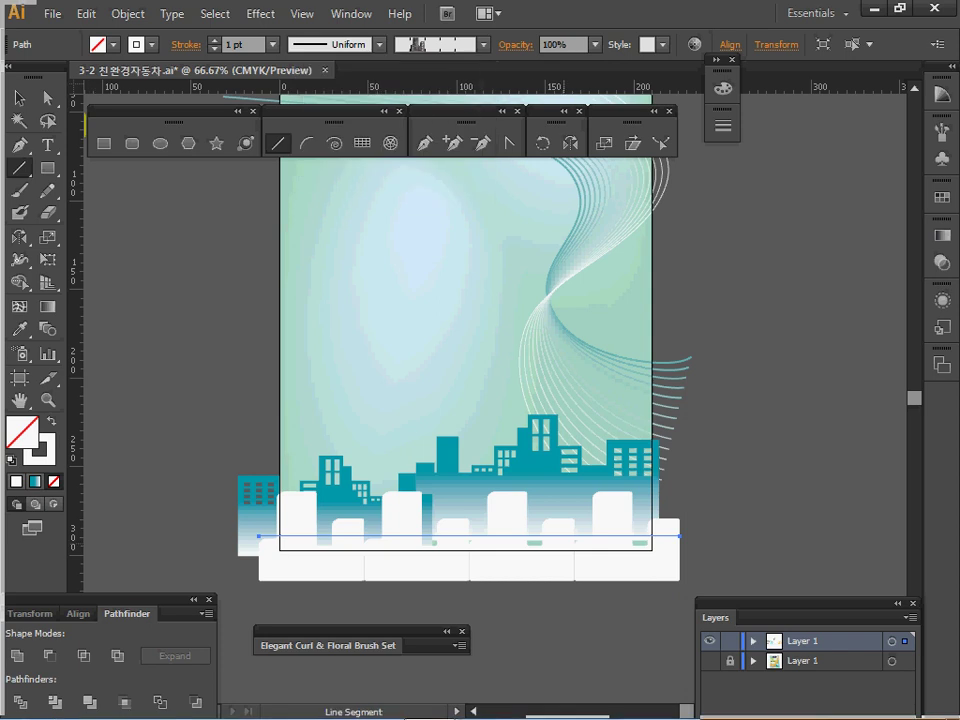
Set the stroke weight of the brushed building line to 0.75 pt
key(space)
drag(430, 462, 477, 464)
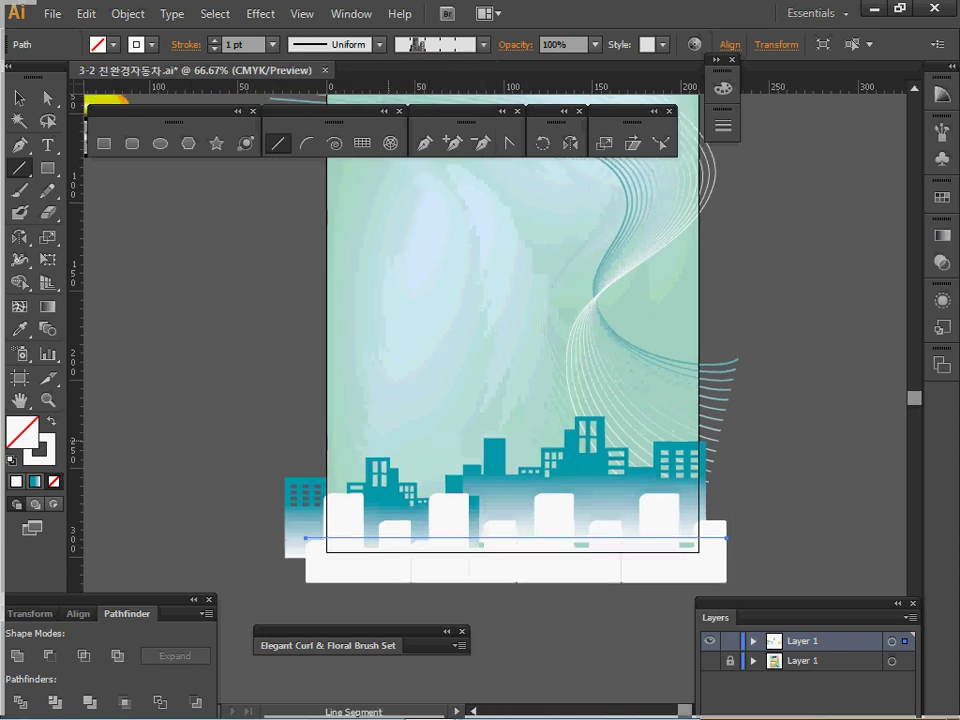
click(272, 44)
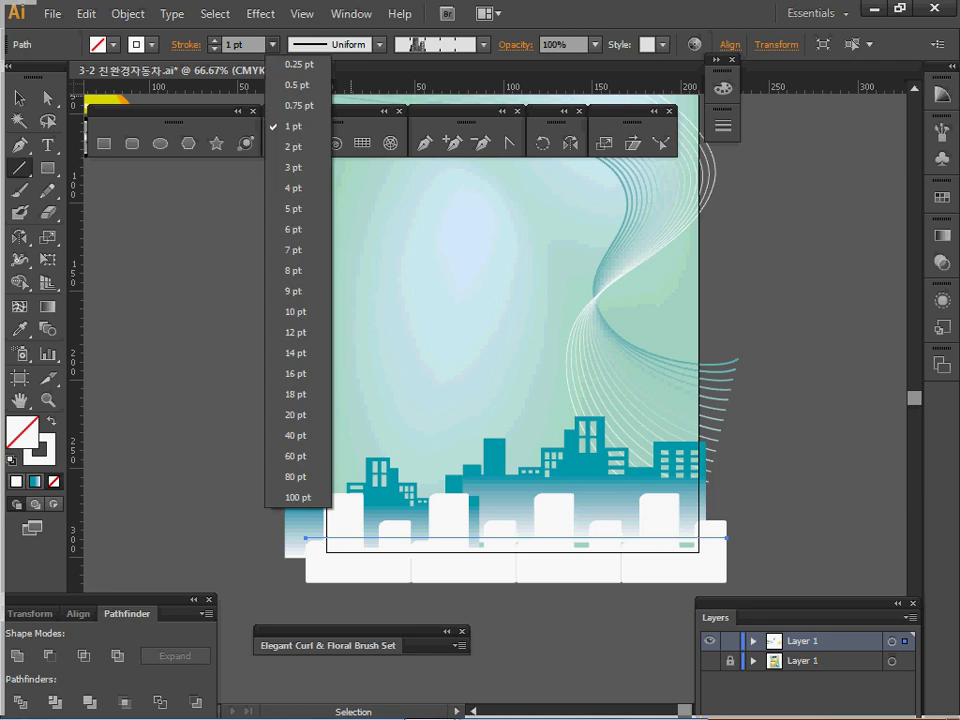
click(297, 105)
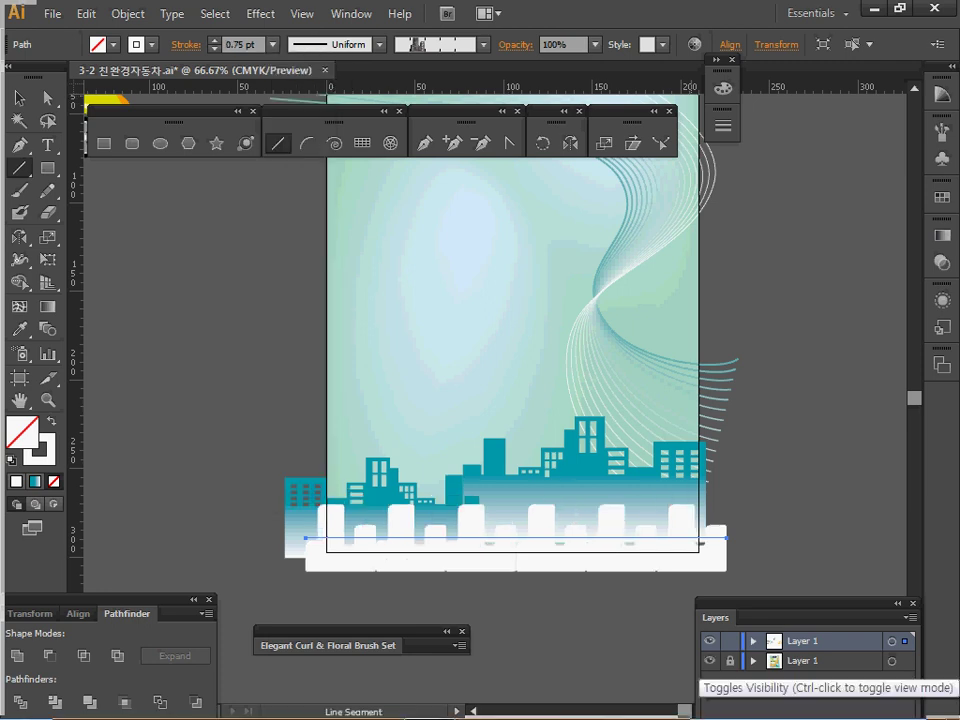
Show only the reference layer, unlock it, and select the grey building line inside its clip group
click(709, 661)
click(709, 641)
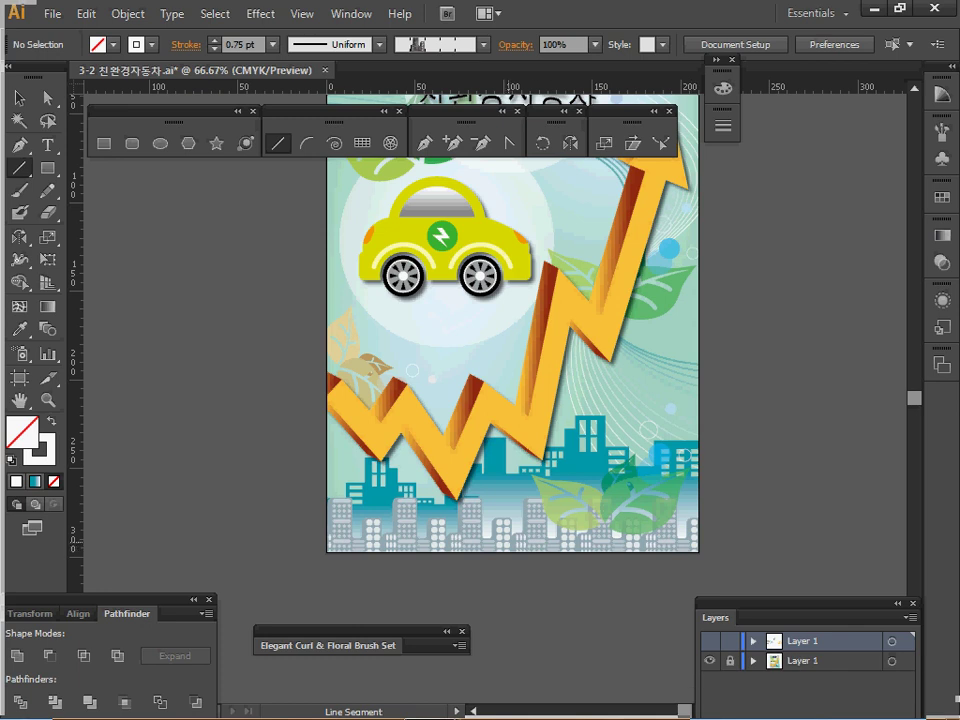
click(730, 661)
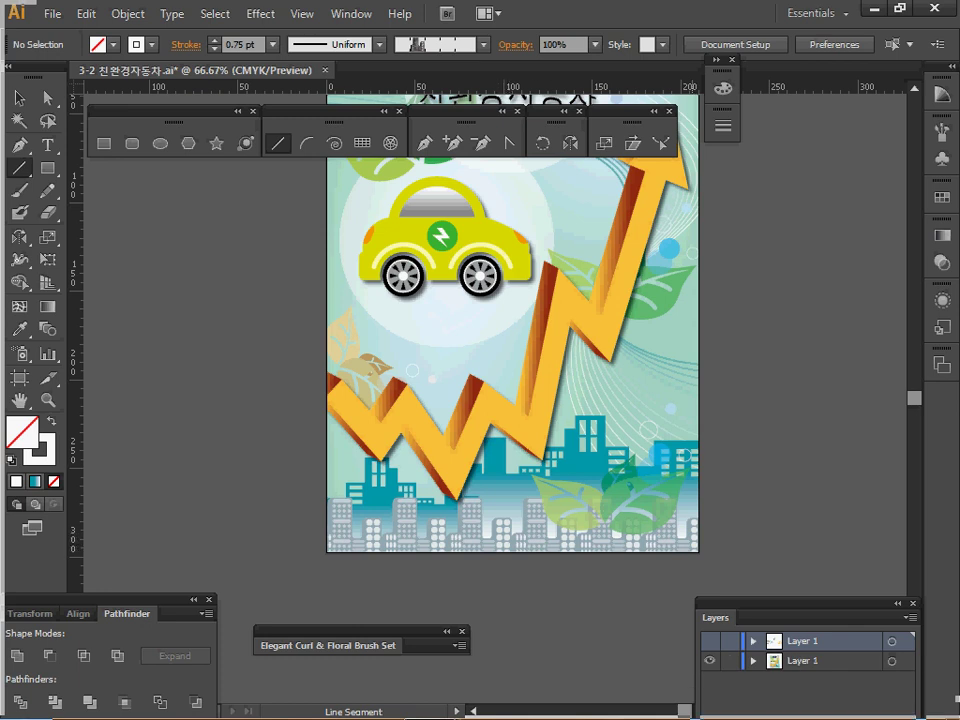
ctrl+double_click(494, 519)
ctrl+click(461, 535)
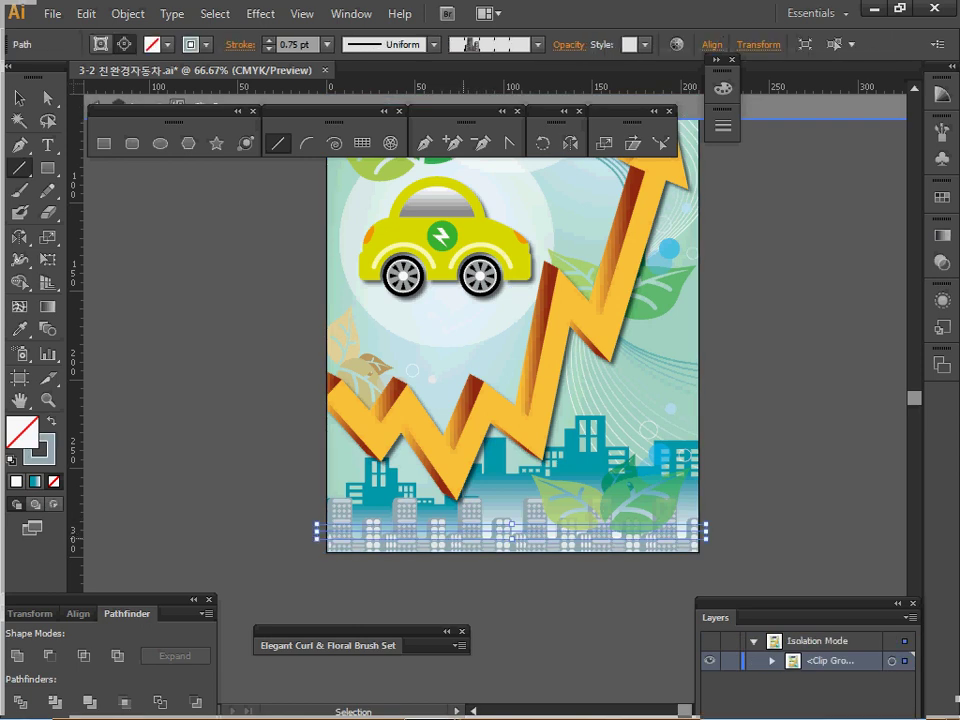
Paste the reference's grey 0.75 pt building line in place along the poster's bottom instead of the white one, and save
key(backslash)
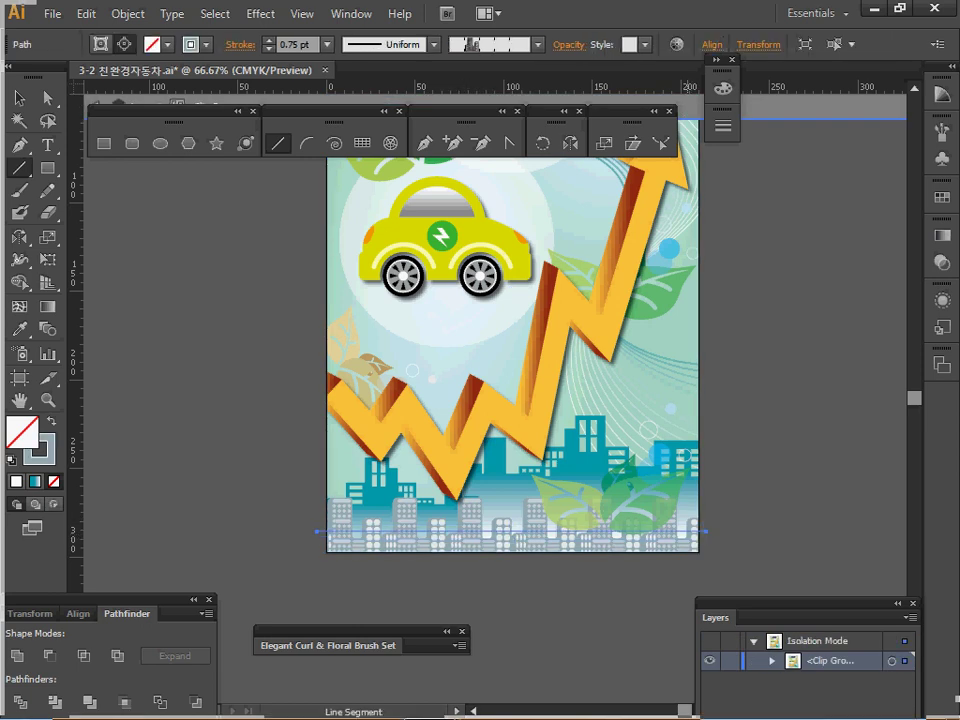
key(Escape)
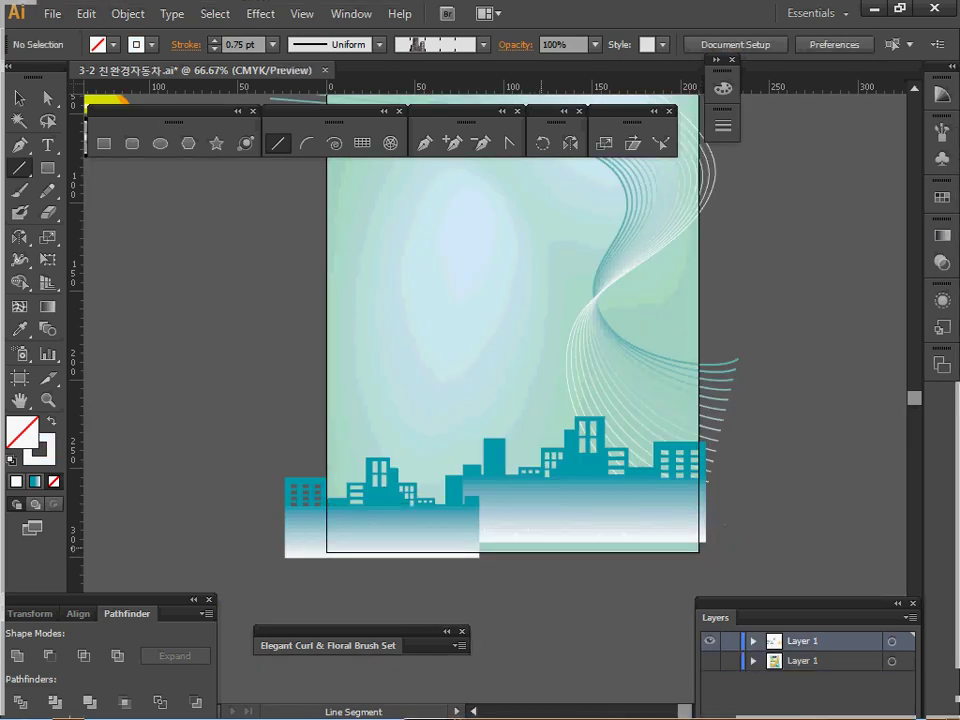
key(ctrl+v)
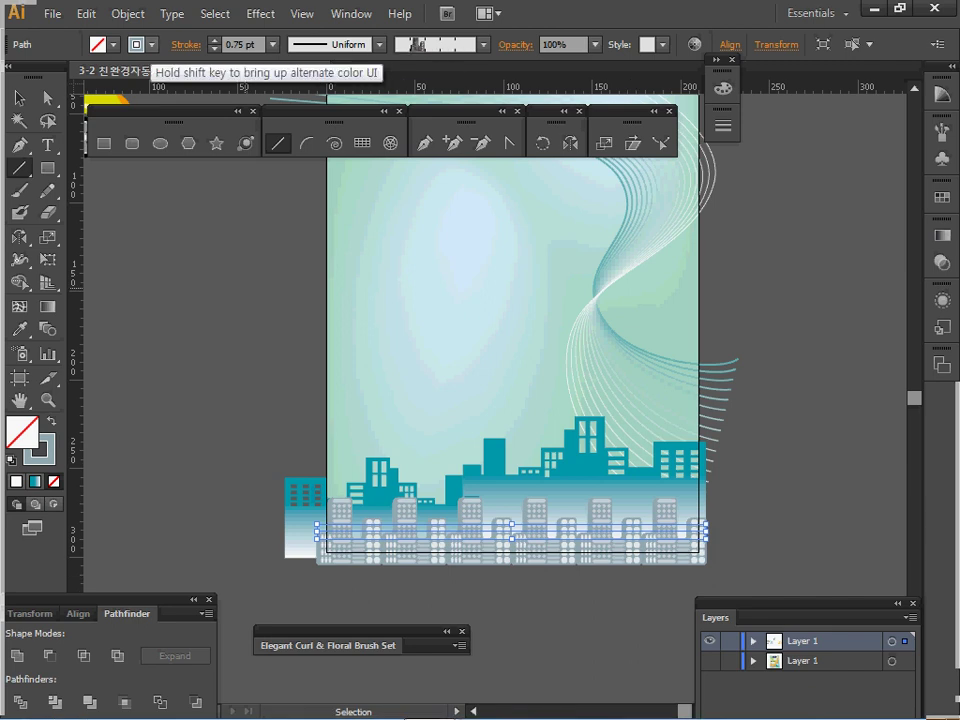
key(ctrl)
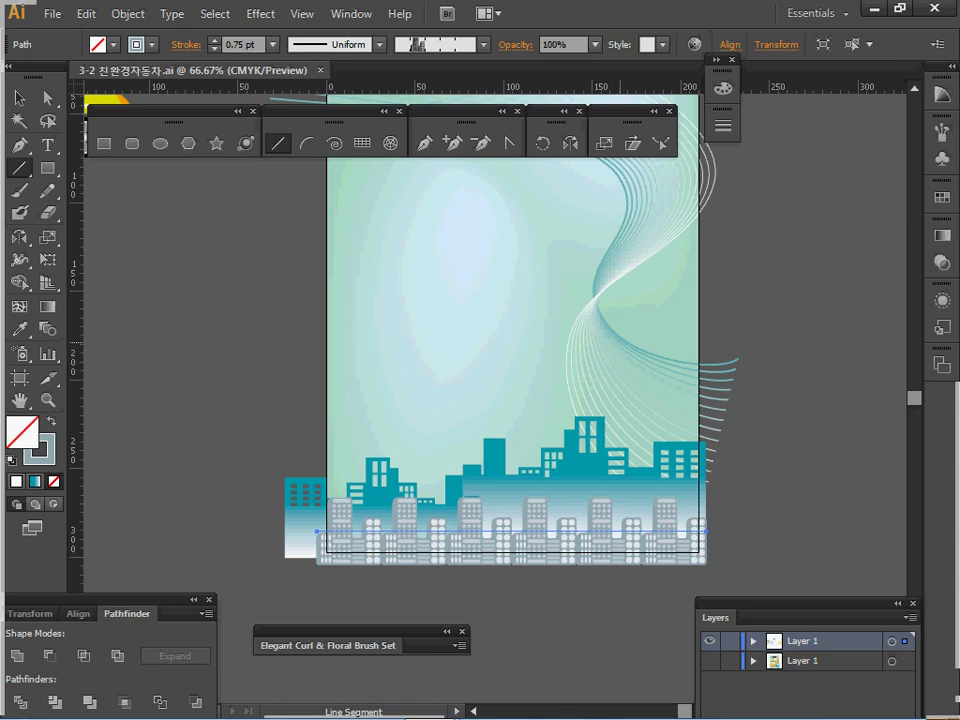
Draw a circle 121 mm wide and 121 mm high on the poster
key(space)
drag(473, 331, 404, 417)
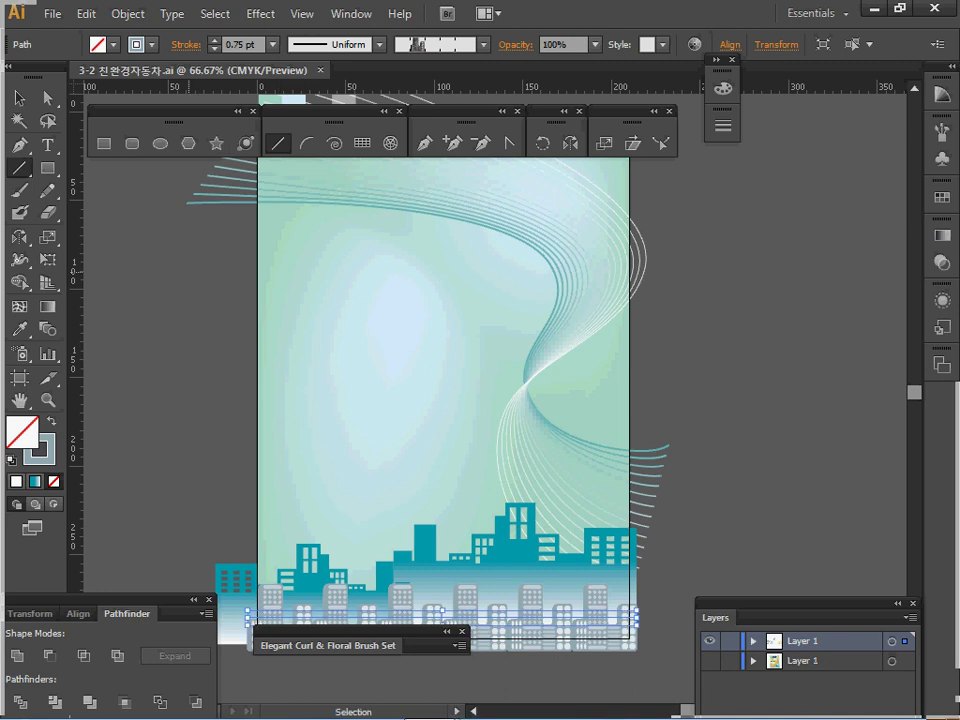
key(ctrl+shift+a)
click(160, 143)
key(space)
drag(430, 316, 533, 418)
click(533, 418)
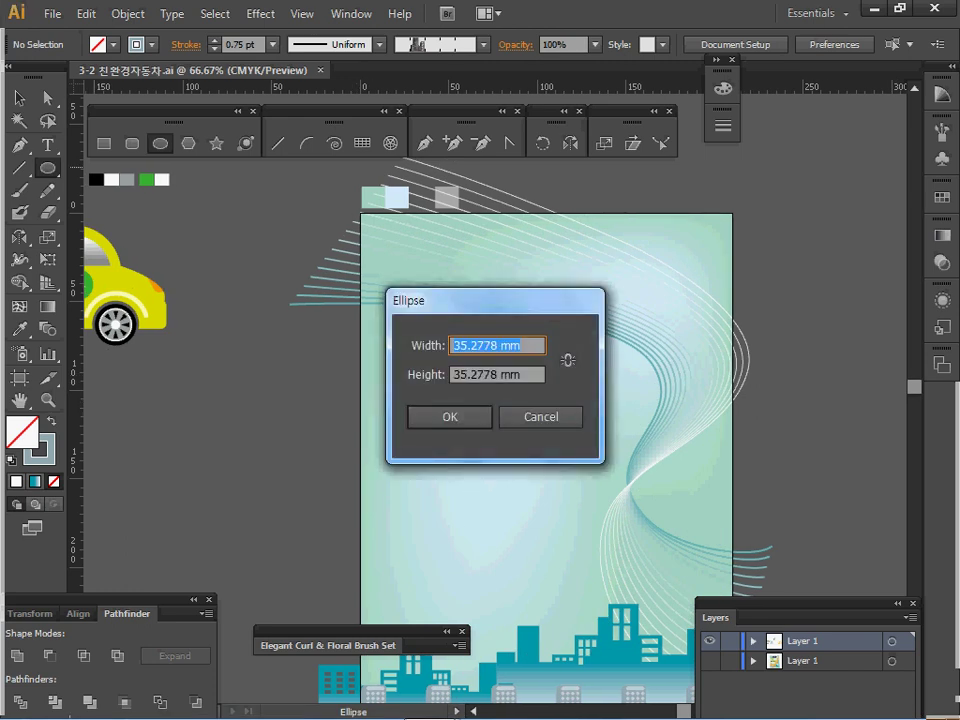
text(2)
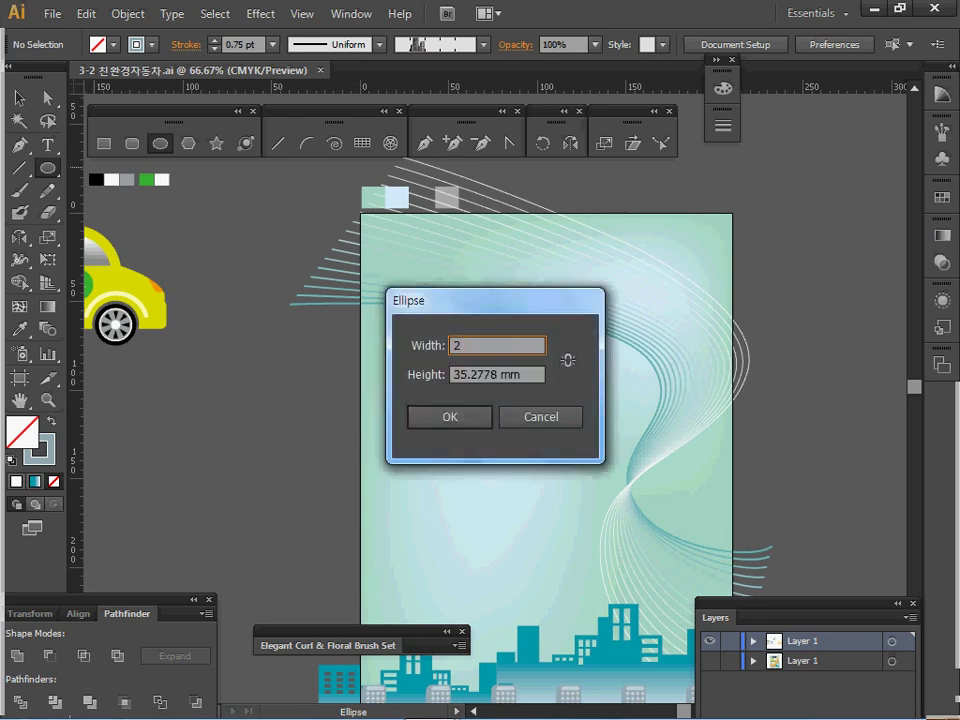
key(BackSpace)
text(121)
key(Tab)
text(11)
key(BackSpace)
text(21)
key(Return)
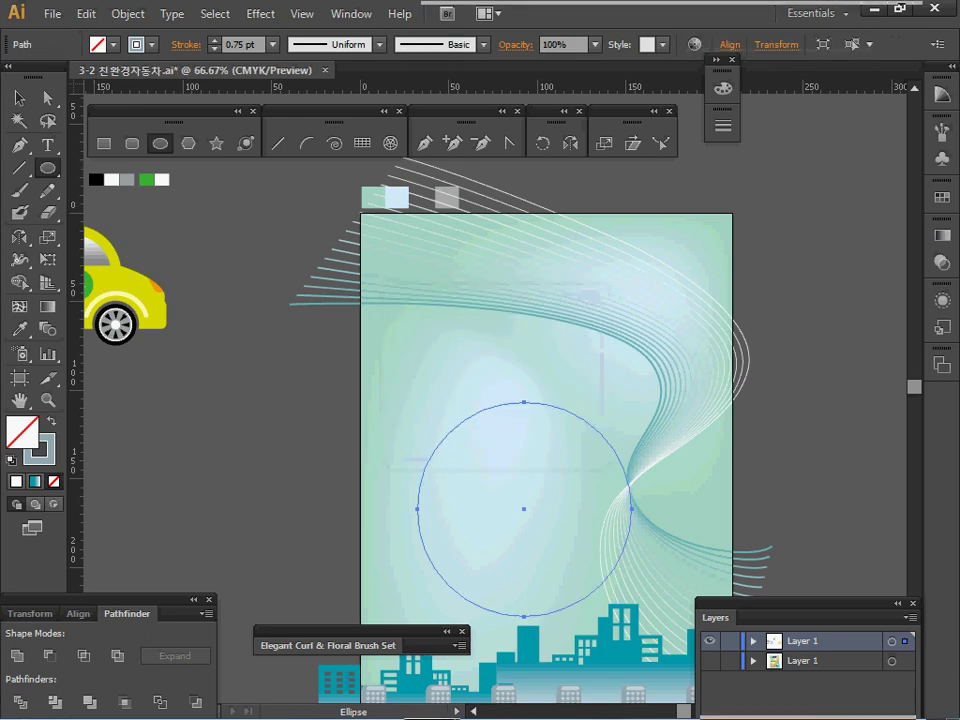
Move the circle up and left into the upper-left half of the poster, just beneath the wave lines
key(shift+Up)
key(shift+Up)
key(shift+Up)
key(shift+Up)
key(shift+Up)
key(shift+Up)
key(shift+Up)
key(shift+Up)
key(shift+Up)
key(shift+Up)
key(shift+Up)
key(shift+Left)
key(shift+Left)
key(shift+Left)
key(shift+Left)
key(shift+Up)
key(shift+Up)
key(shift+Left)
key(shift+Left)
key(shift+Left)
key(shift+Up)
key(shift+Up)
key(space)
drag(380, 365, 399, 384)
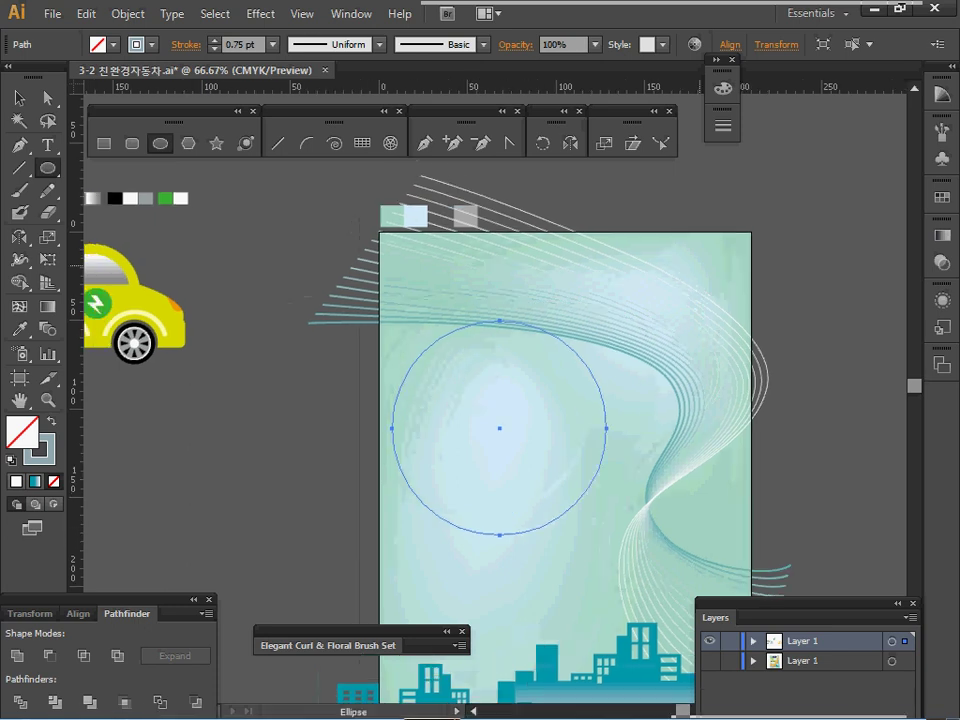
Fill the circle with white and remove its stroke
click(716, 60)
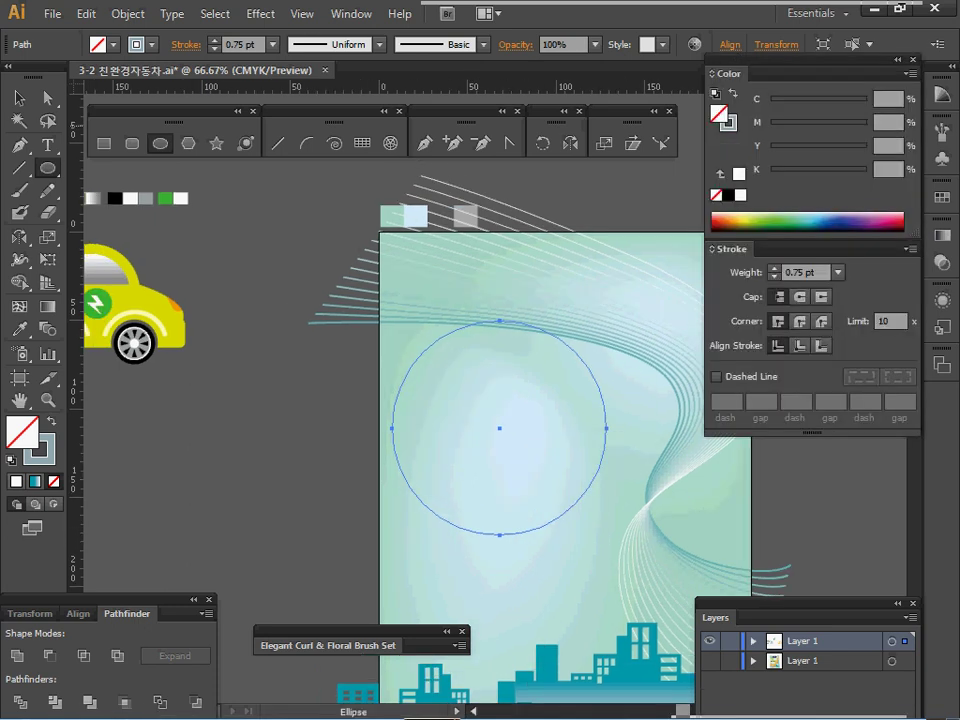
click(740, 195)
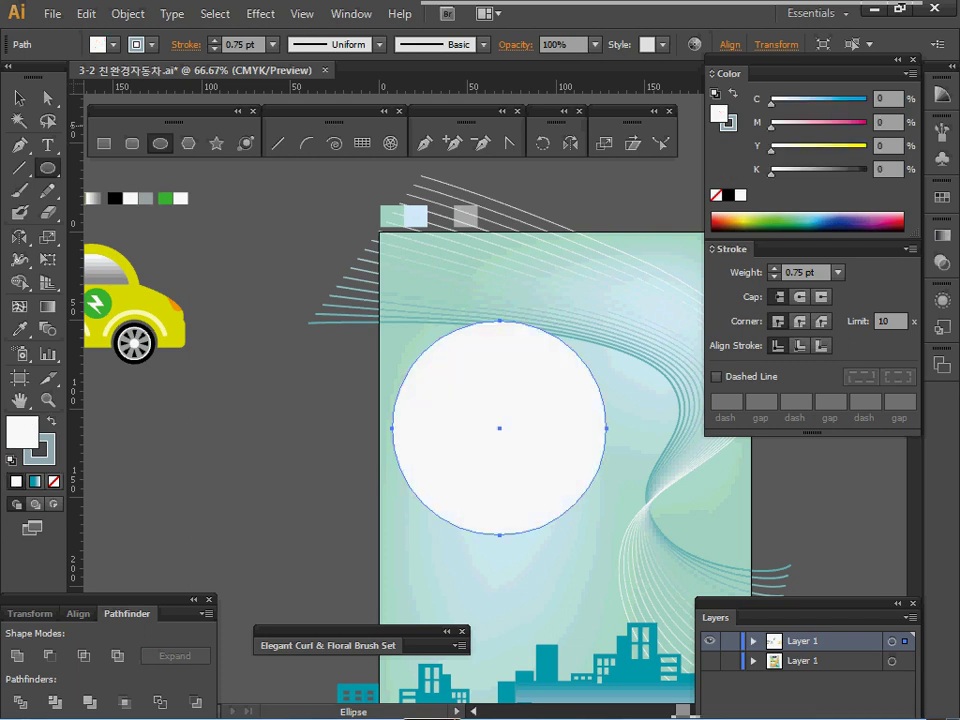
key(x)
key(x)
key(slash)
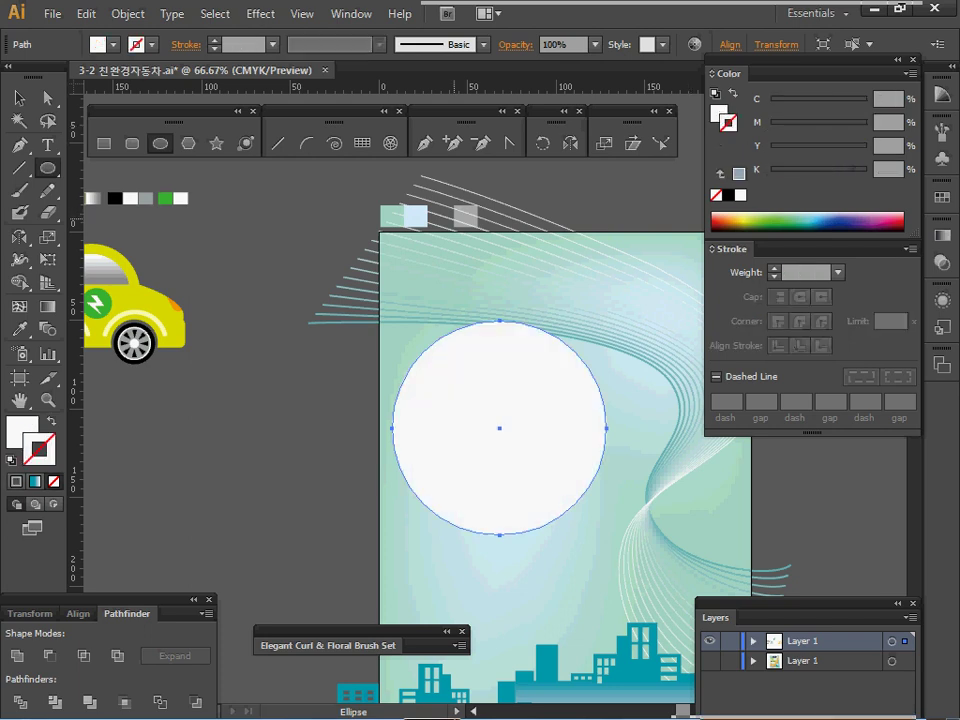
Set the white circle's opacity to 50%
click(942, 262)
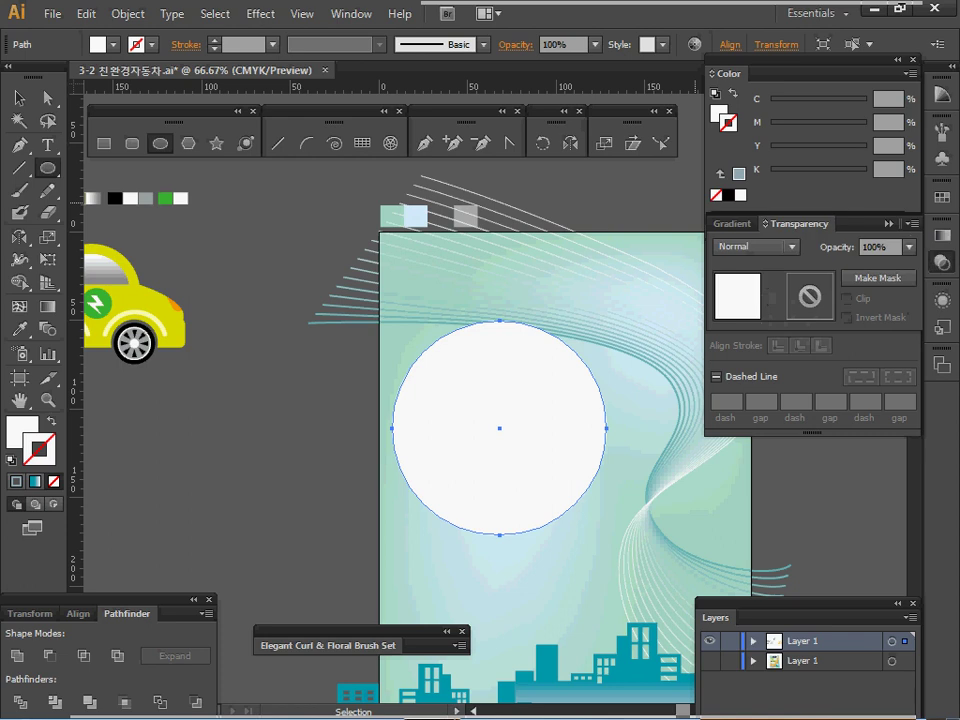
click(909, 247)
click(885, 370)
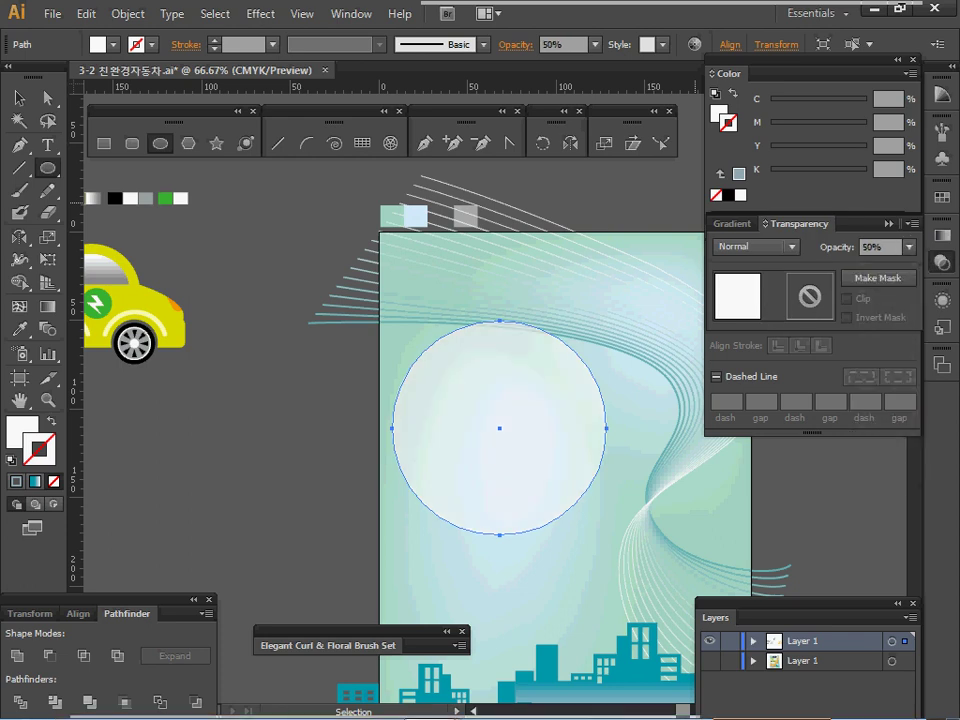
Move the circle down to match the one behind the car in the reference layer, using outline view, and hide the reference and bounding box
key(ctrl)
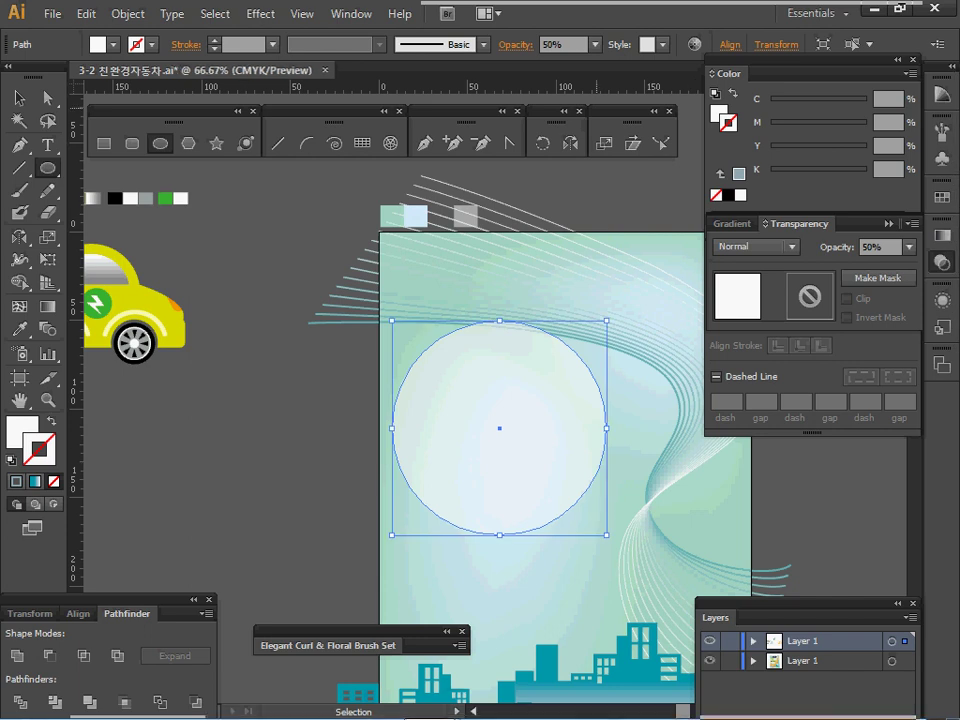
key(ctrl+y)
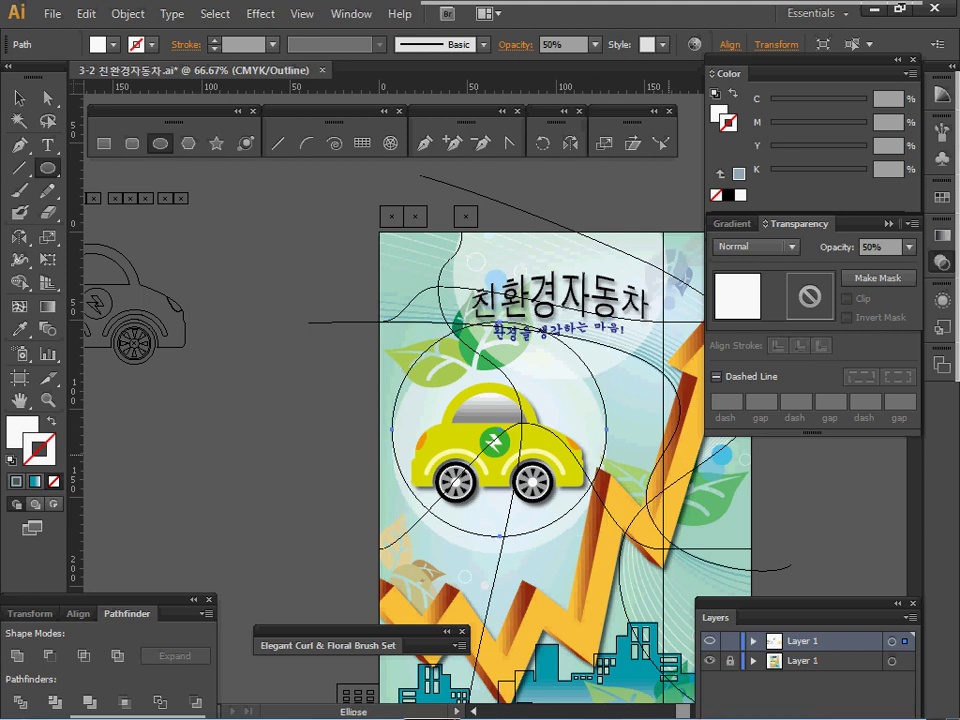
key(shift+Down)
key(shift+Down)
key(Left)
key(shift+Down)
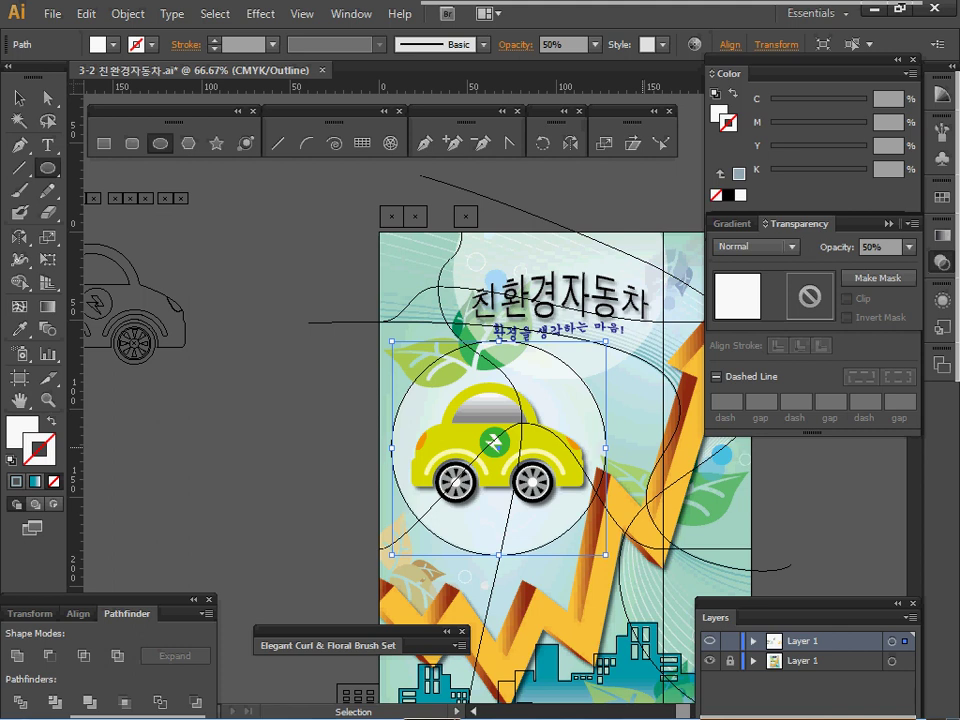
click(710, 660)
click(710, 660)
click(710, 660)
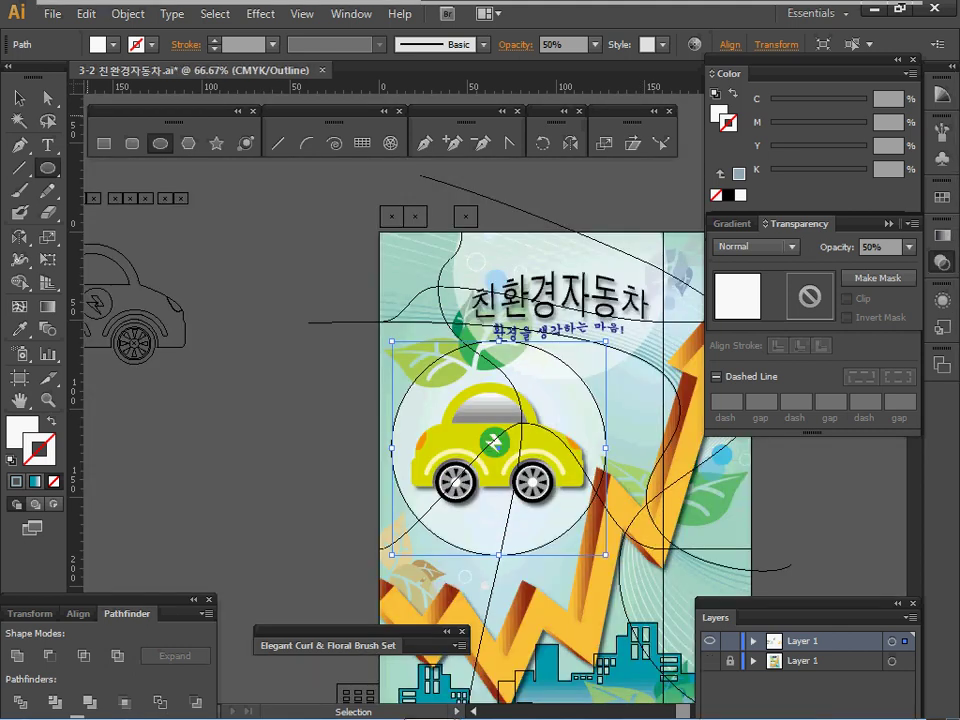
key(ctrl+y)
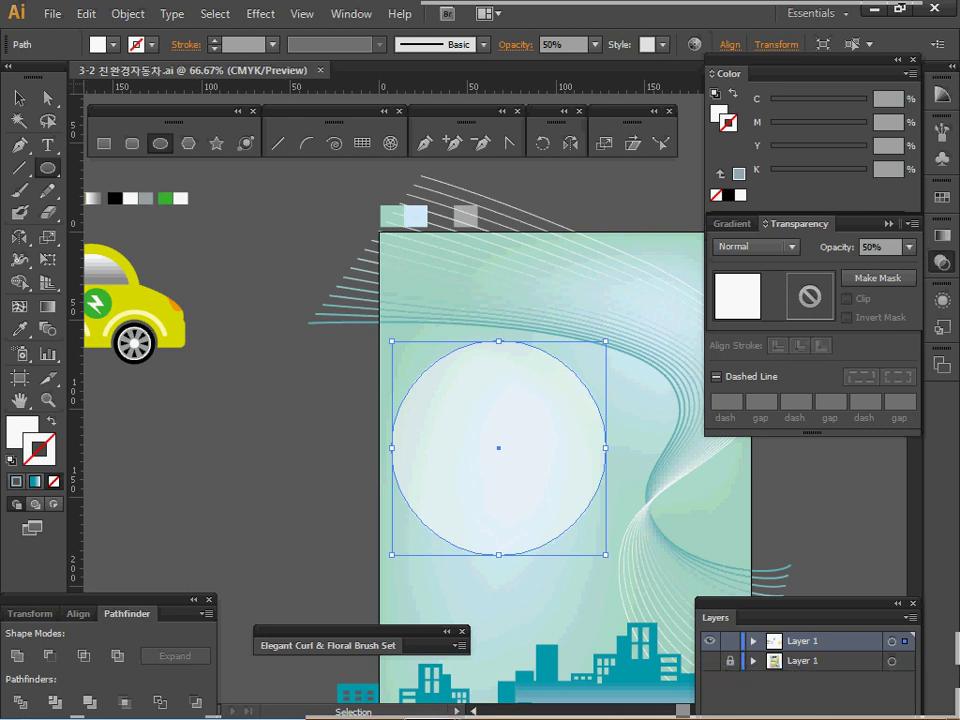
key(ctrl+shift+b)
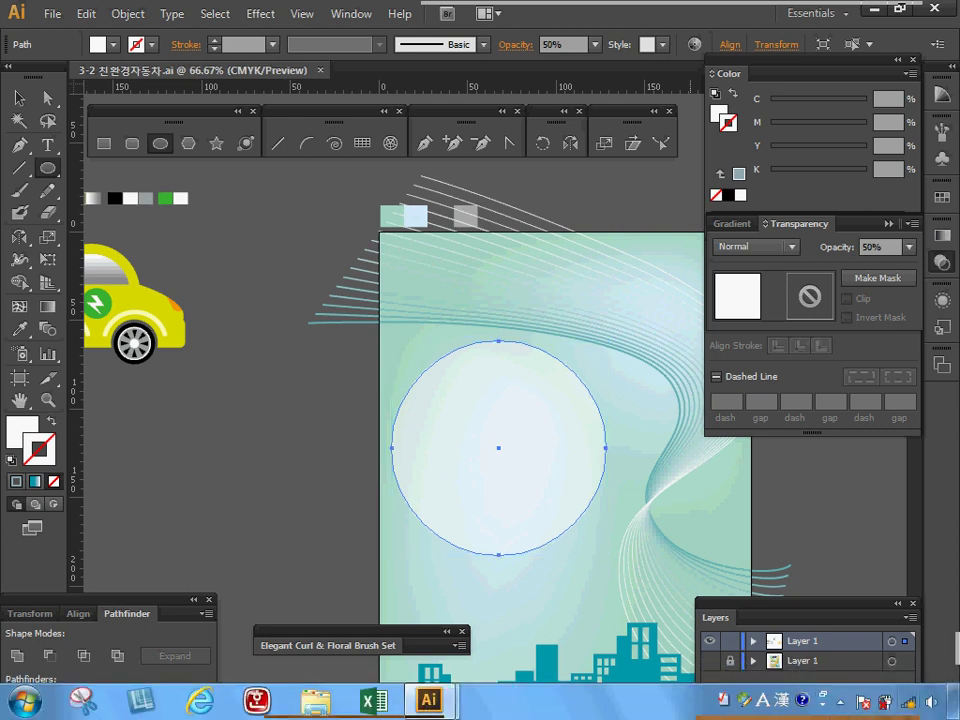
Draw a rounded rectangle 97 mm wide and 16 mm high with a 3 mm corner radius below the car construction shapes
drag(125, 330, 362, 377)
ctrl+click(362, 377)
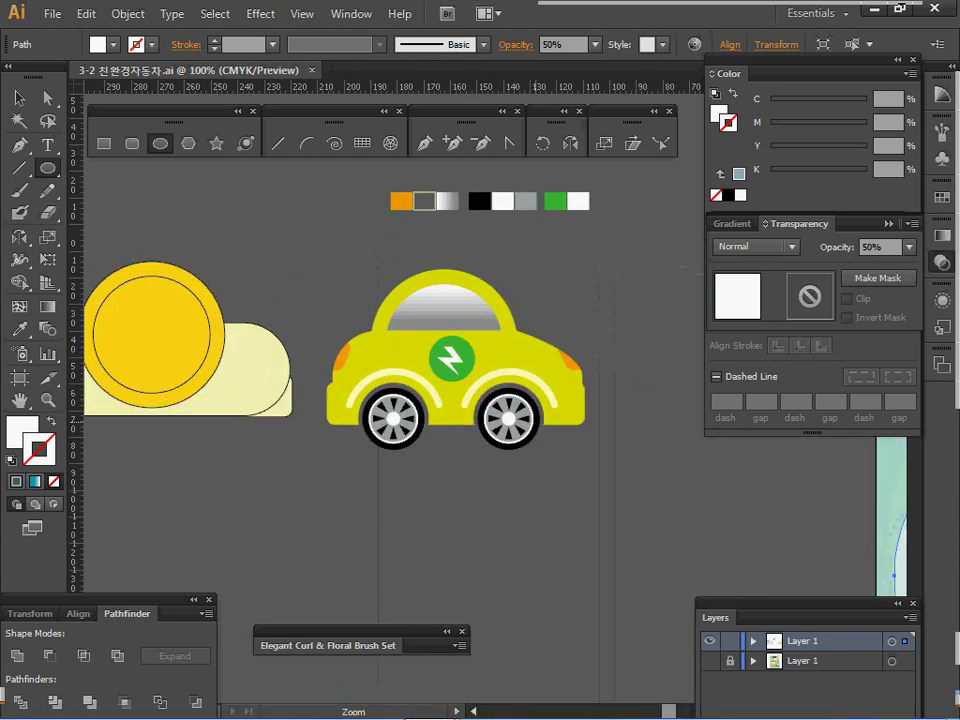
drag(537, 420, 631, 418)
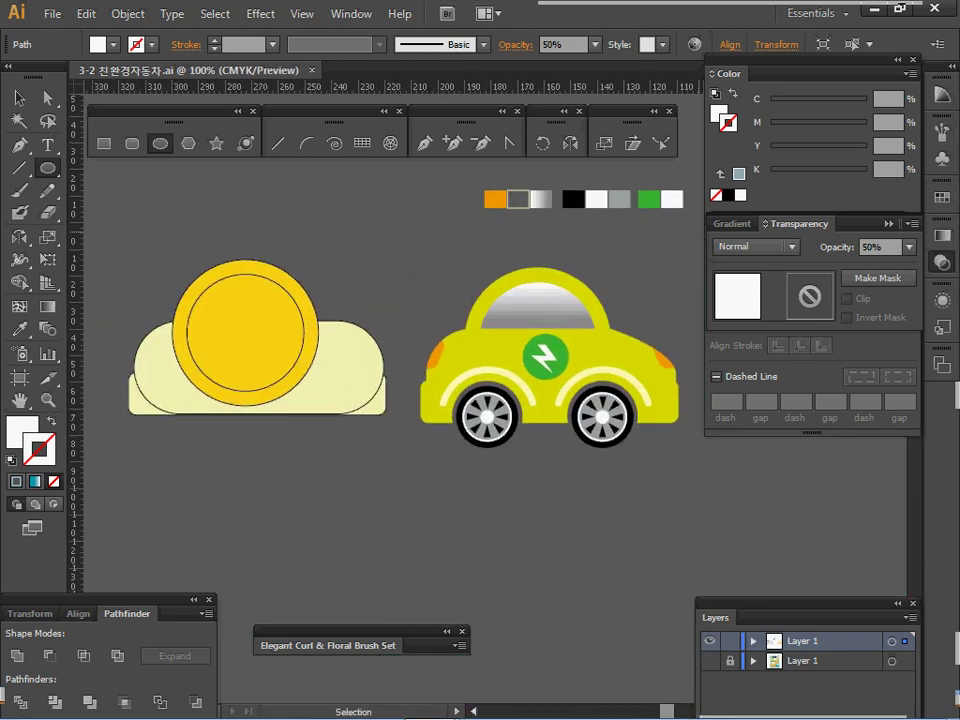
drag(503, 374, 475, 406)
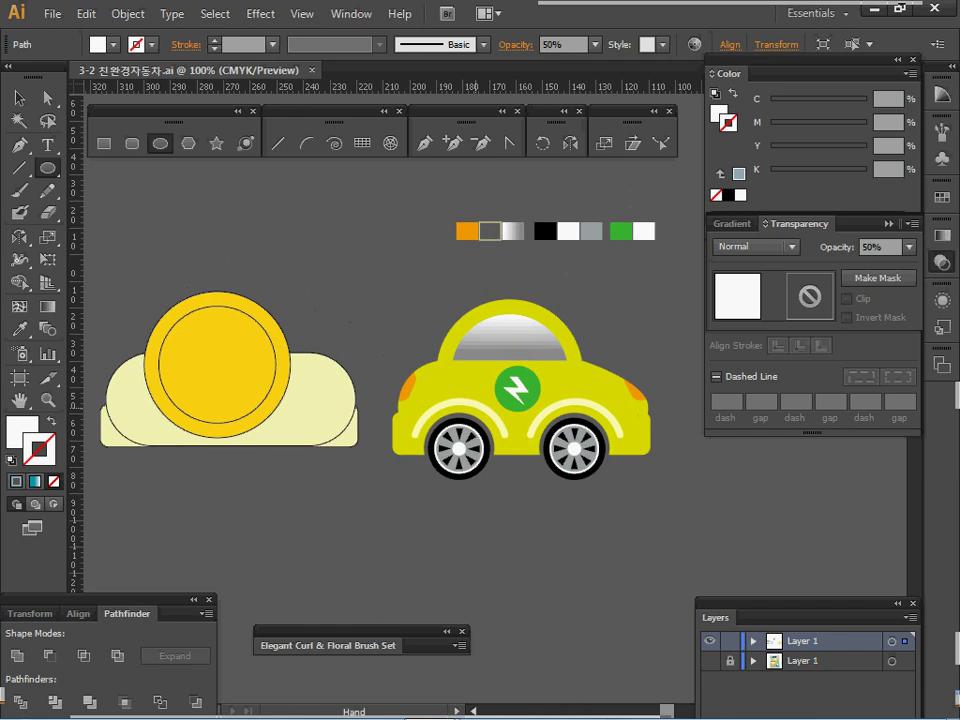
drag(372, 432, 402, 411)
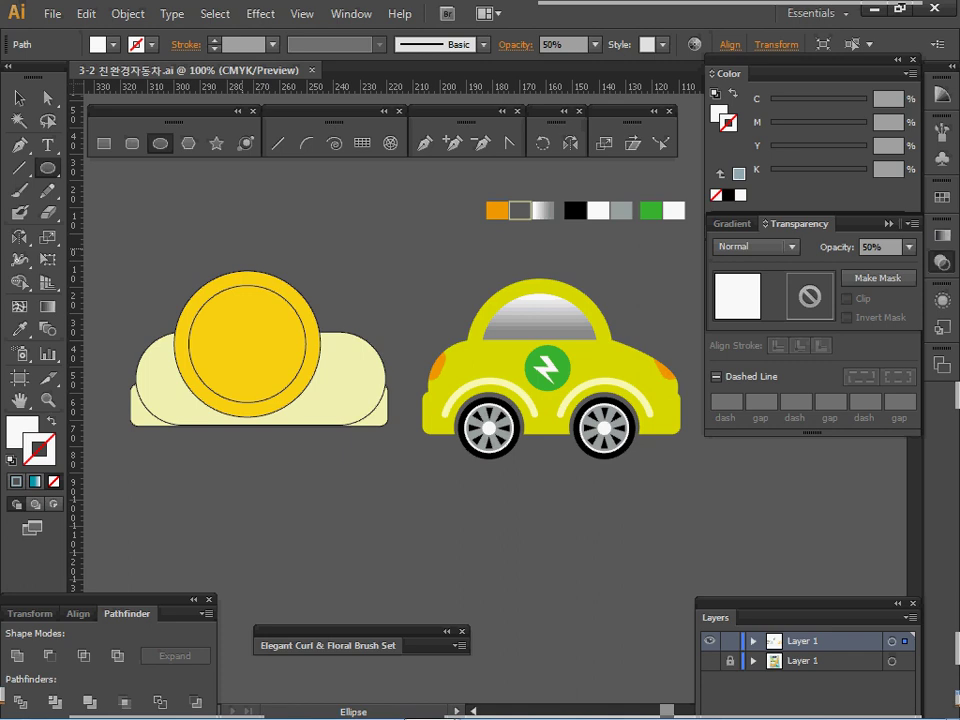
ctrl+click(252, 245)
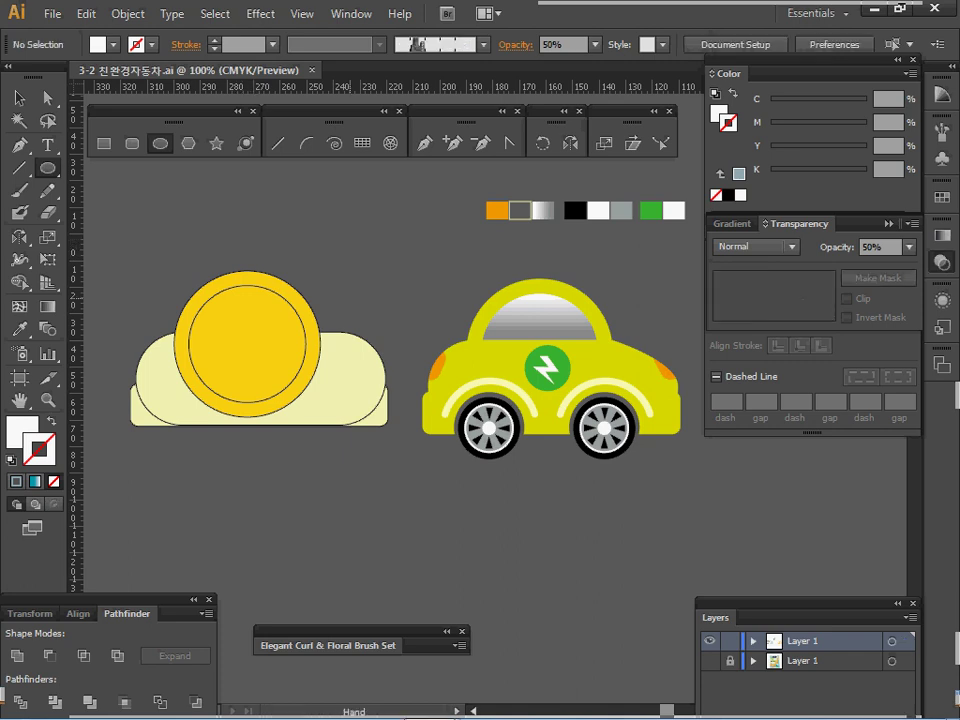
drag(342, 480, 359, 437)
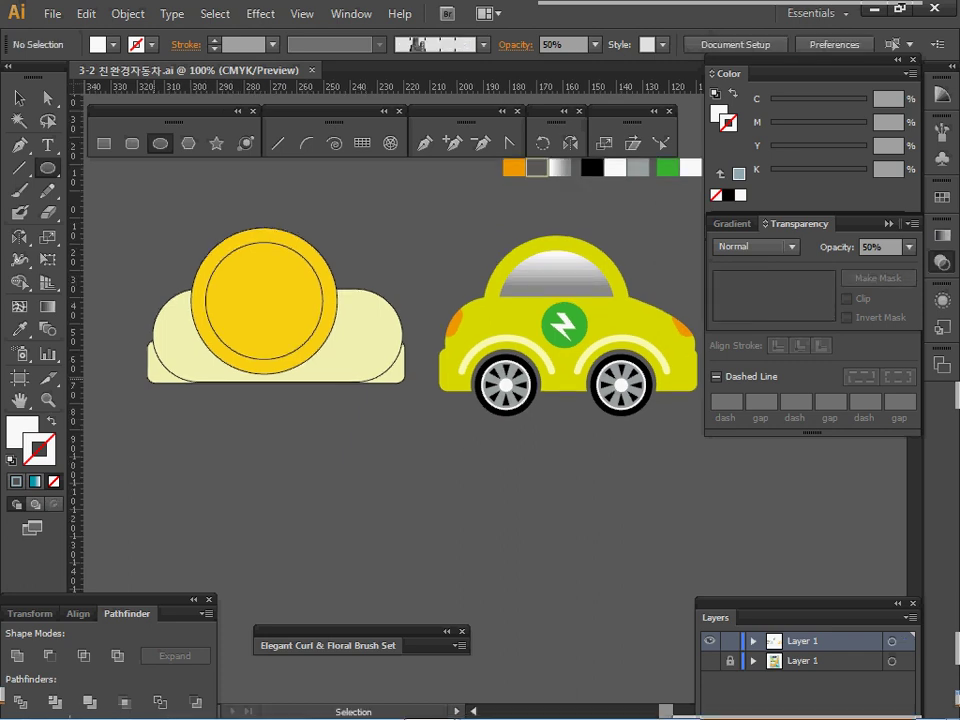
click(132, 143)
drag(188, 481, 205, 448)
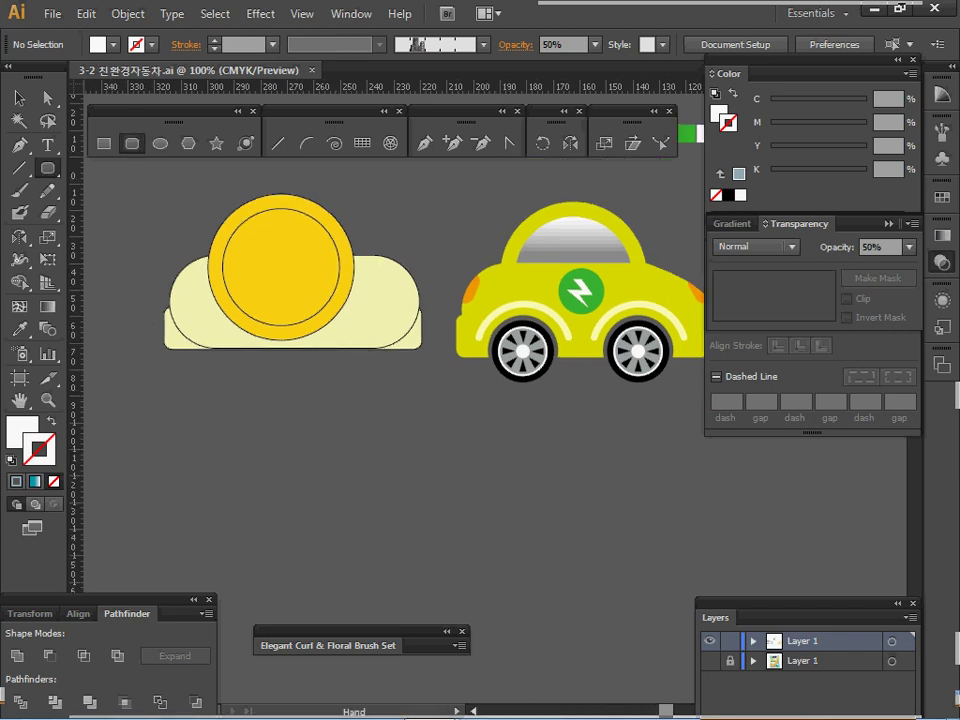
click(535, 312)
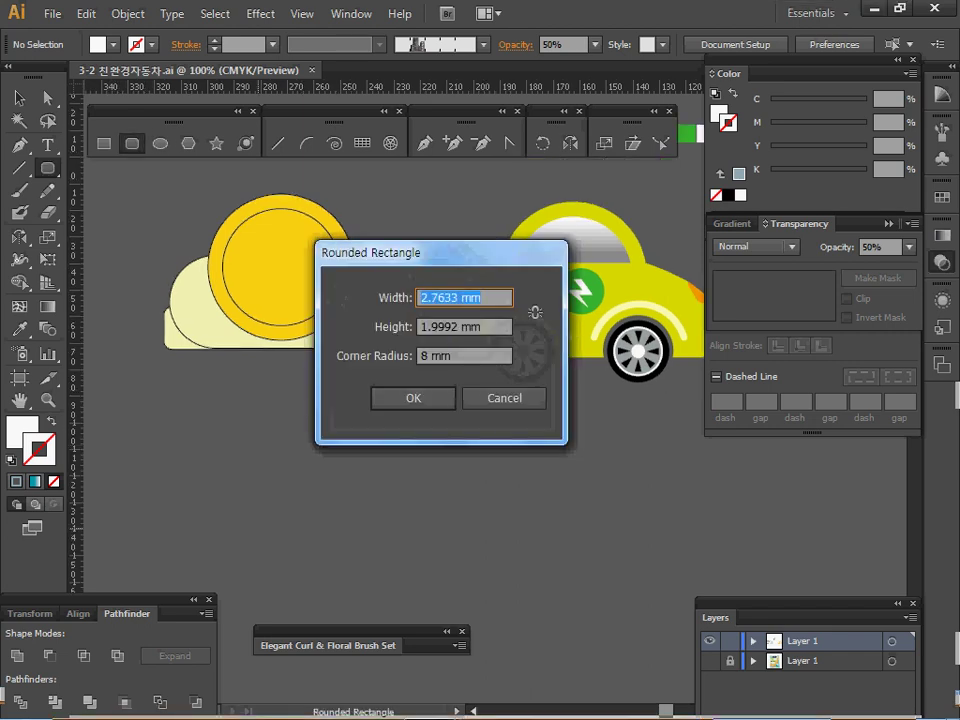
text(97)
key(Tab)
text(15)
key(Tab)
text(2)
key(Return)
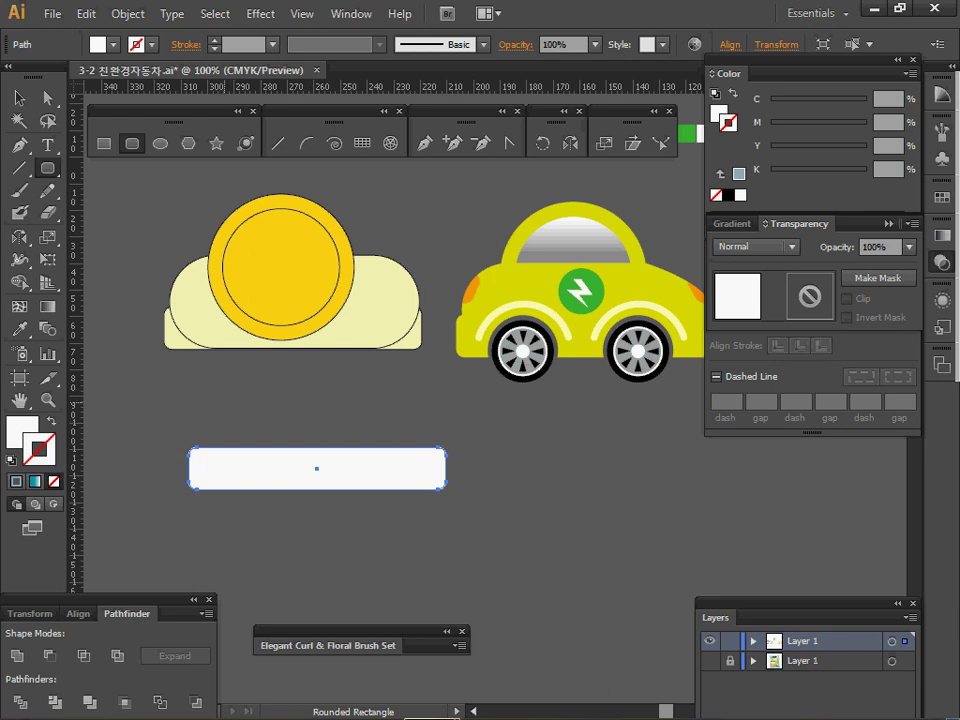
Draw a 94 by 35 mm rounded rectangle with fully rounded ends and place it overlapping the first one
click(320, 492)
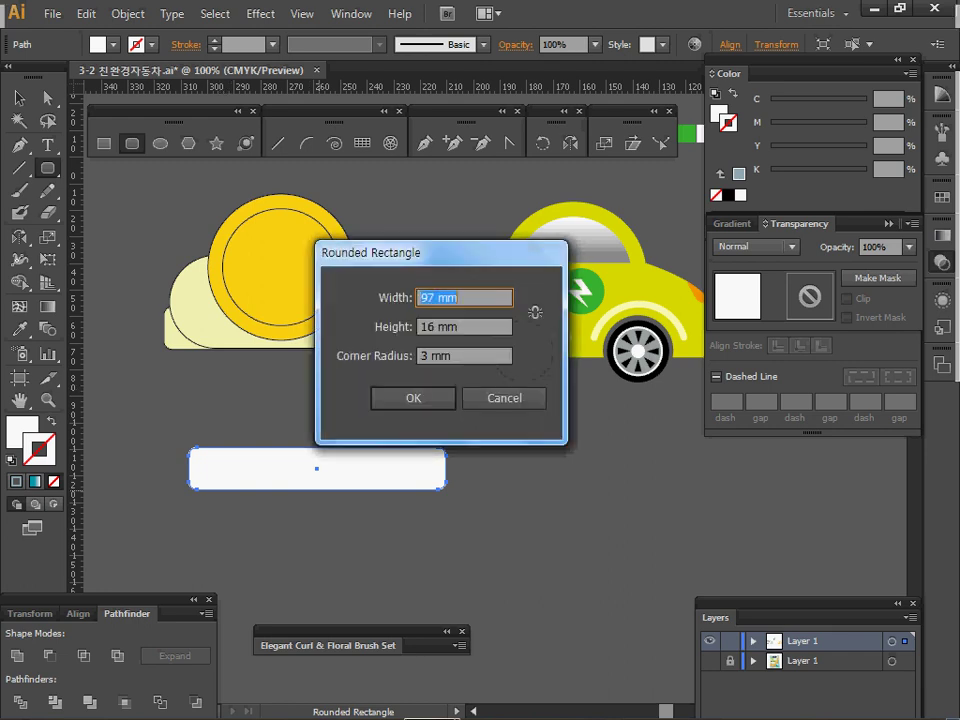
text(94)
key(Tab)
text(35)
key(Tab)
text(26)
key(Return)
drag(349, 461, 338, 434)
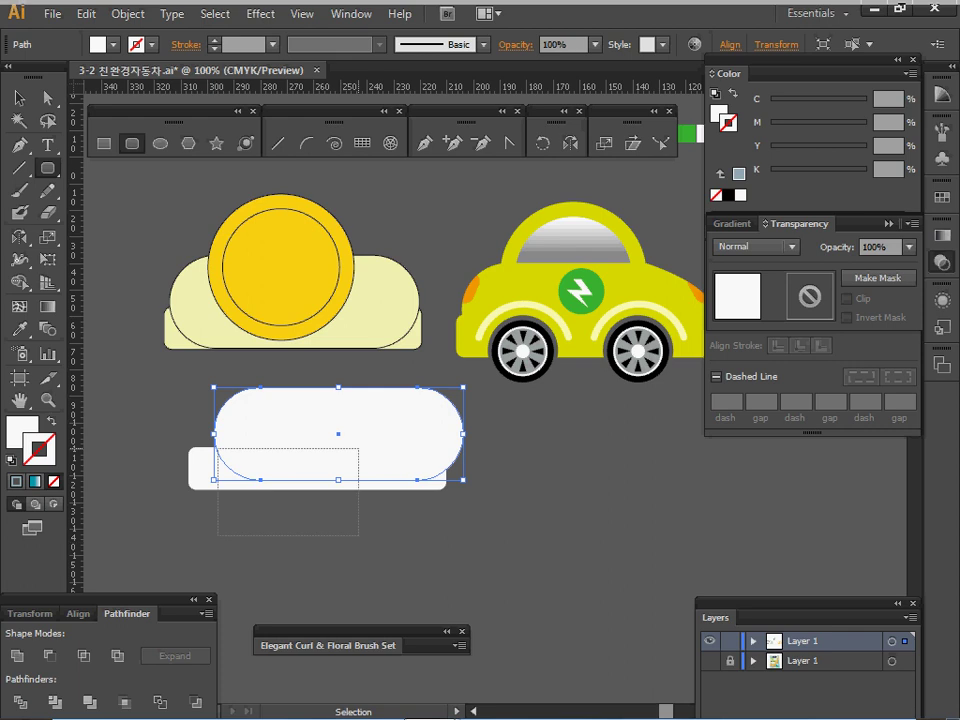
Apply the default white fill and 1 pt black stroke to both rounded rectangles
drag(358, 535, 218, 448)
key(d)
key(ctrl+shift+a)
Move the larger rounded rectangle left over the base rectangle and align the bottom edges of both
drag(338, 430, 314, 434)
drag(272, 524, 394, 441)
key(ctrl)
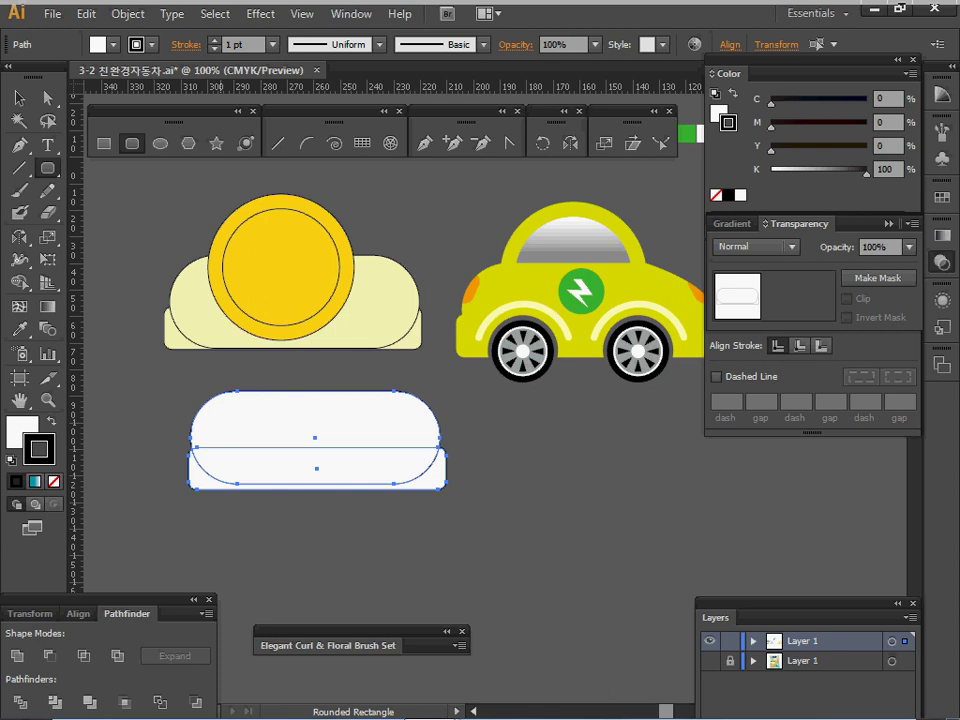
click(78, 614)
click(199, 649)
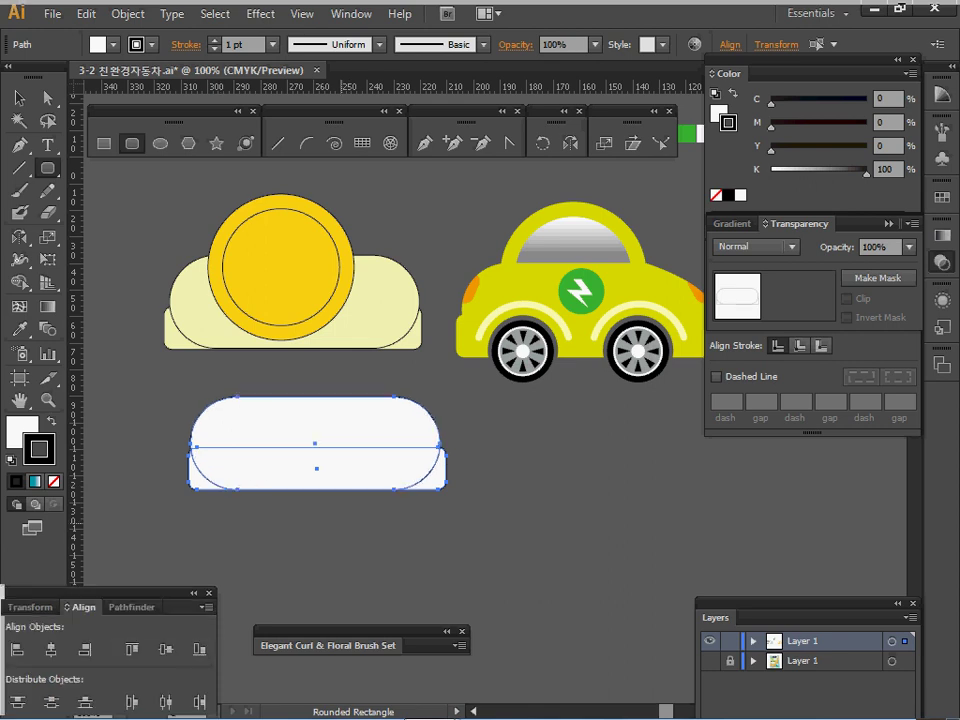
Nudge the larger rounded rectangle slightly right over the base rectangle and deselect it
ctrl+click(344, 526)
ctrl+click(335, 438)
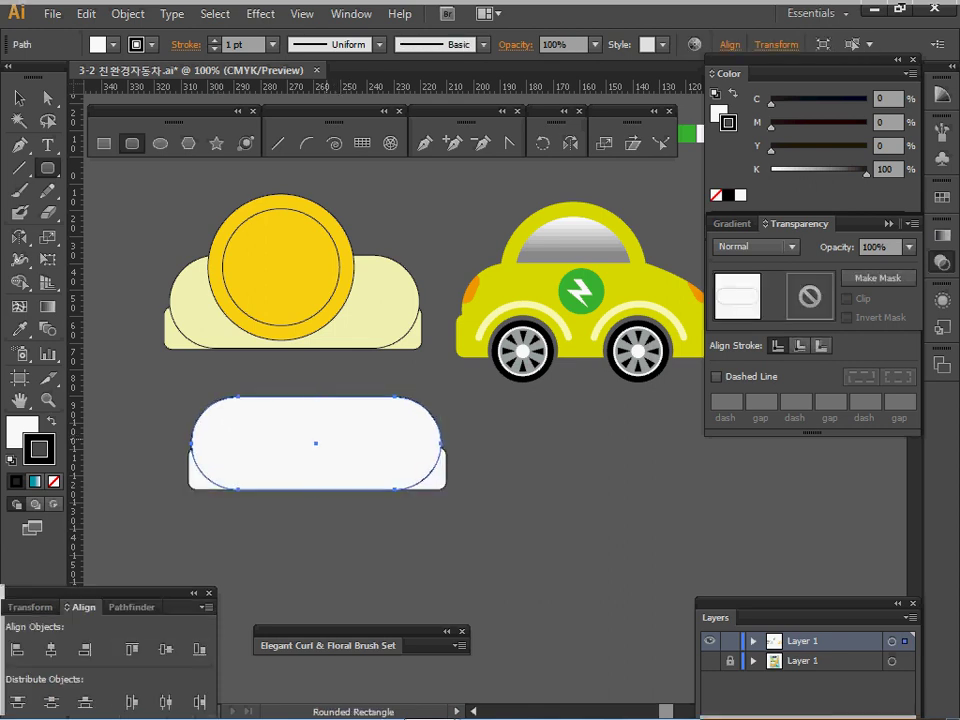
key(Right)
key(Right)
key(Right)
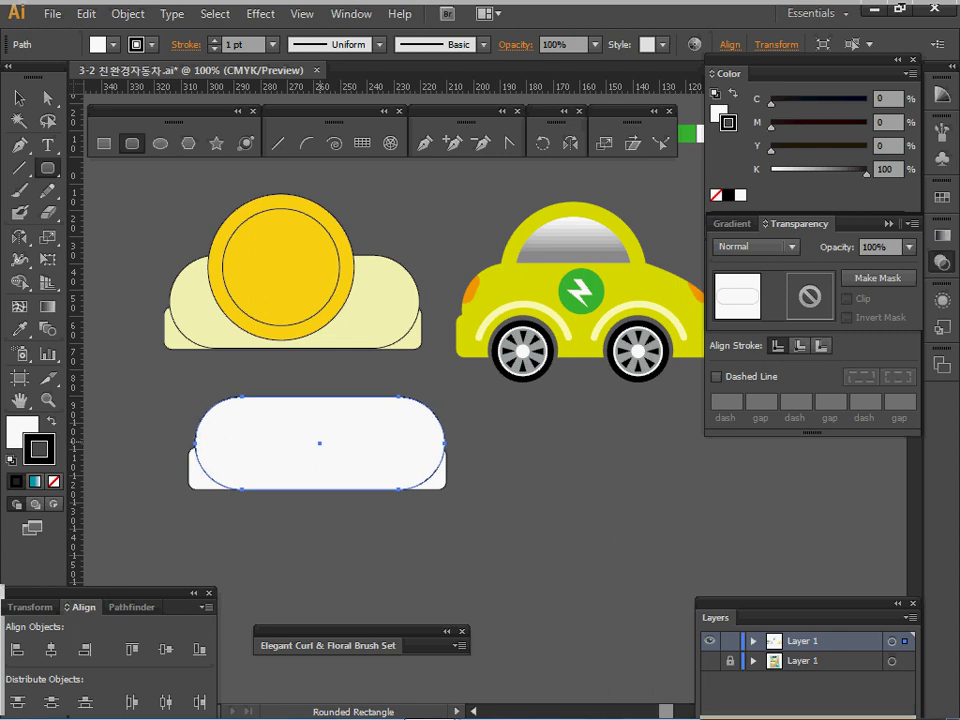
key(ctrl)
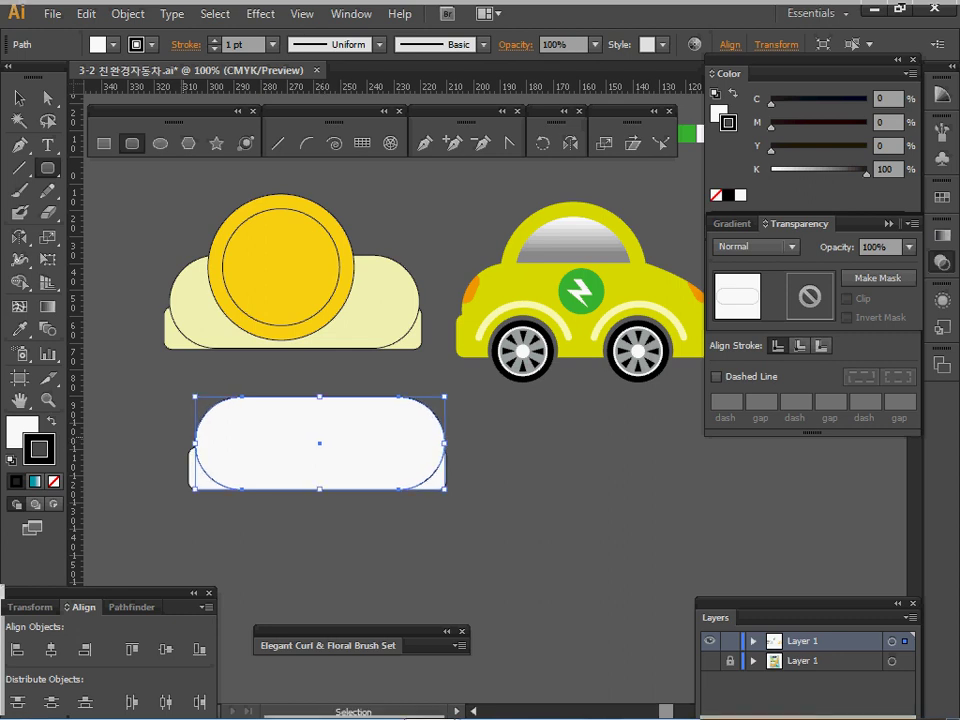
ctrl+click(151, 428)
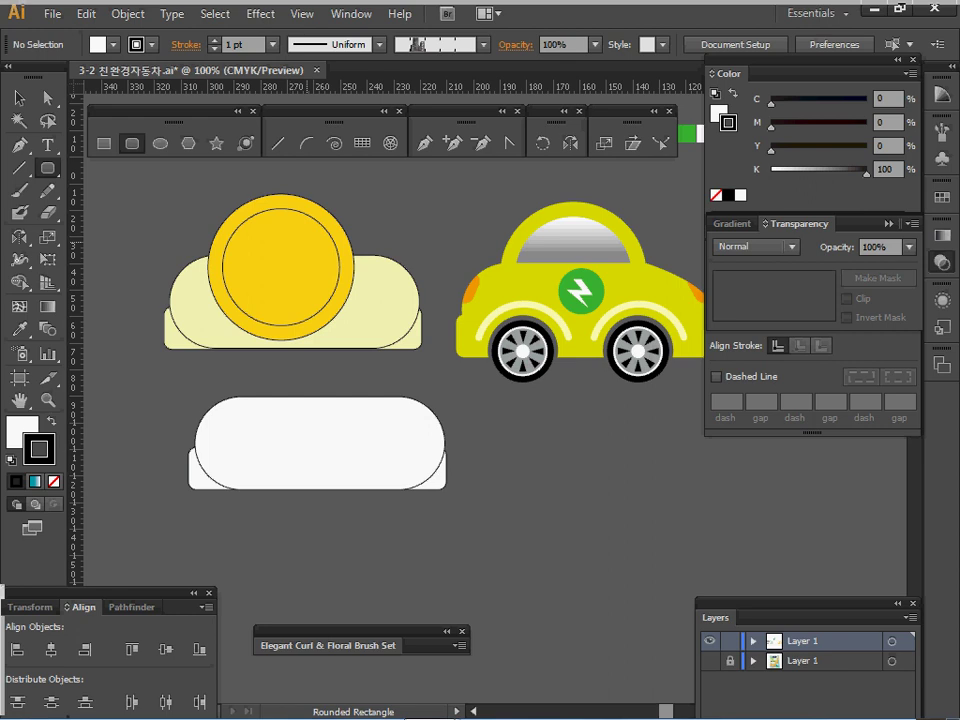
Draw a 55 mm circle and place it over the upper middle of the white rounded rectangles
key(l)
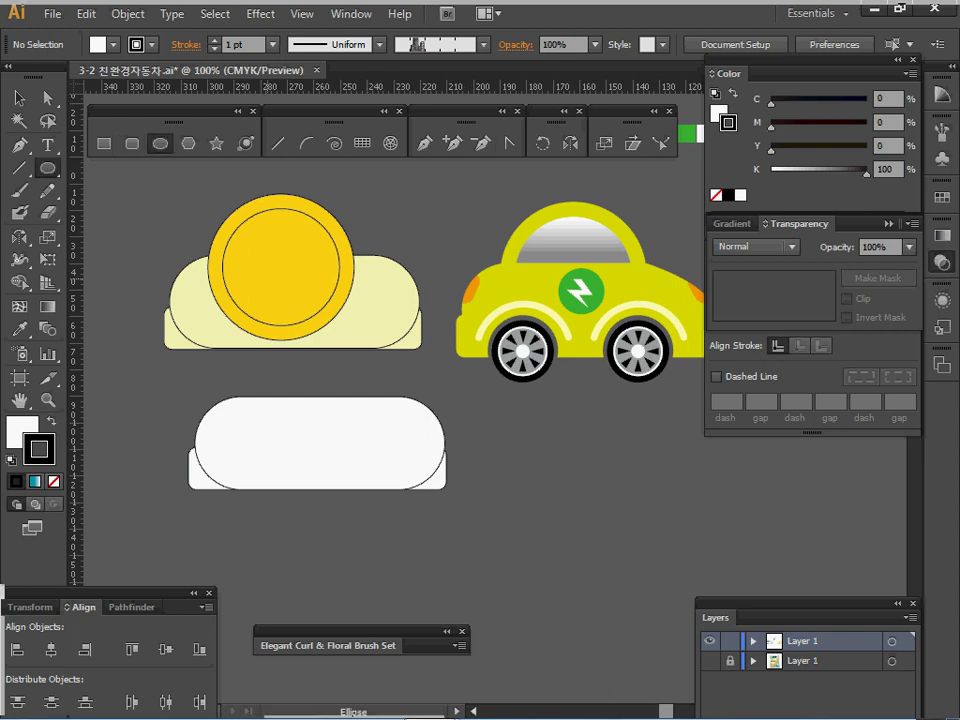
click(351, 463)
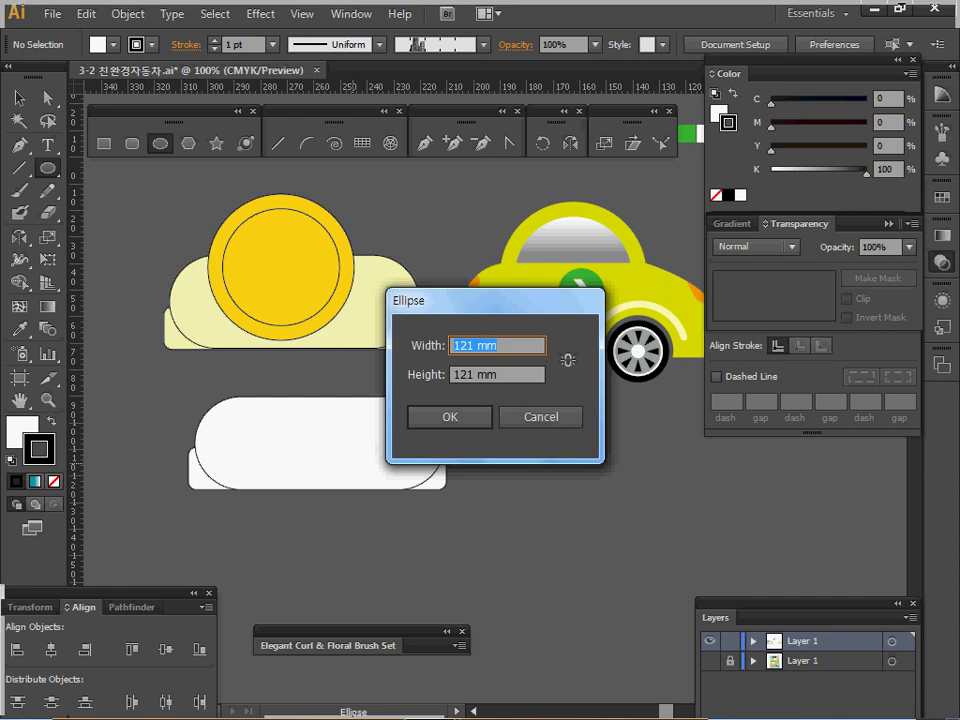
text(55)
key(Tab)
text(55)
key(Tab)
key(Return)
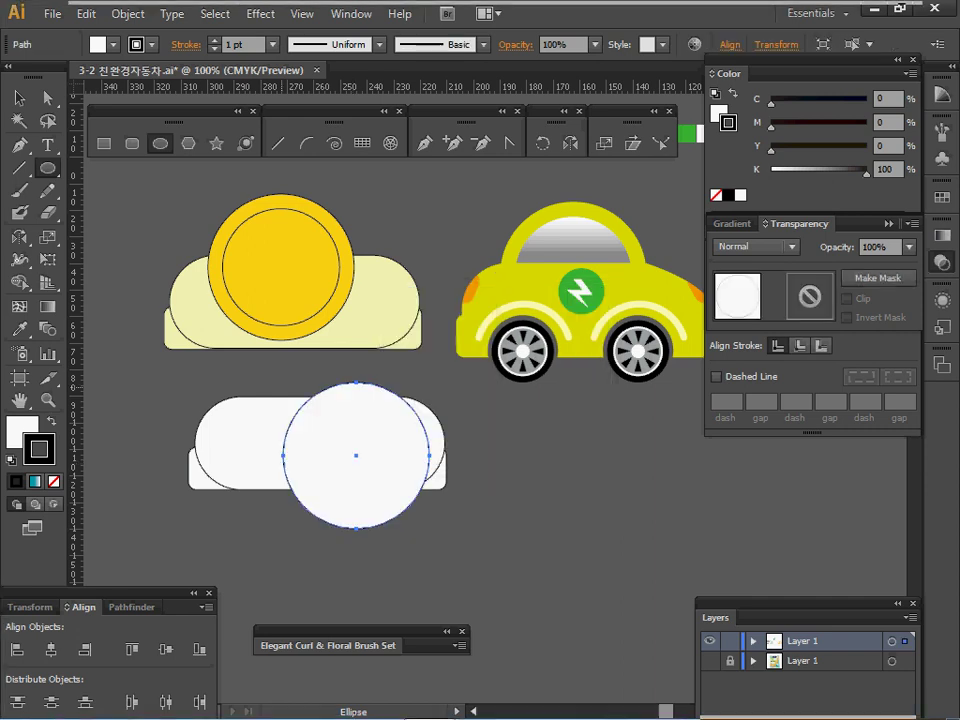
drag(389, 482, 306, 401)
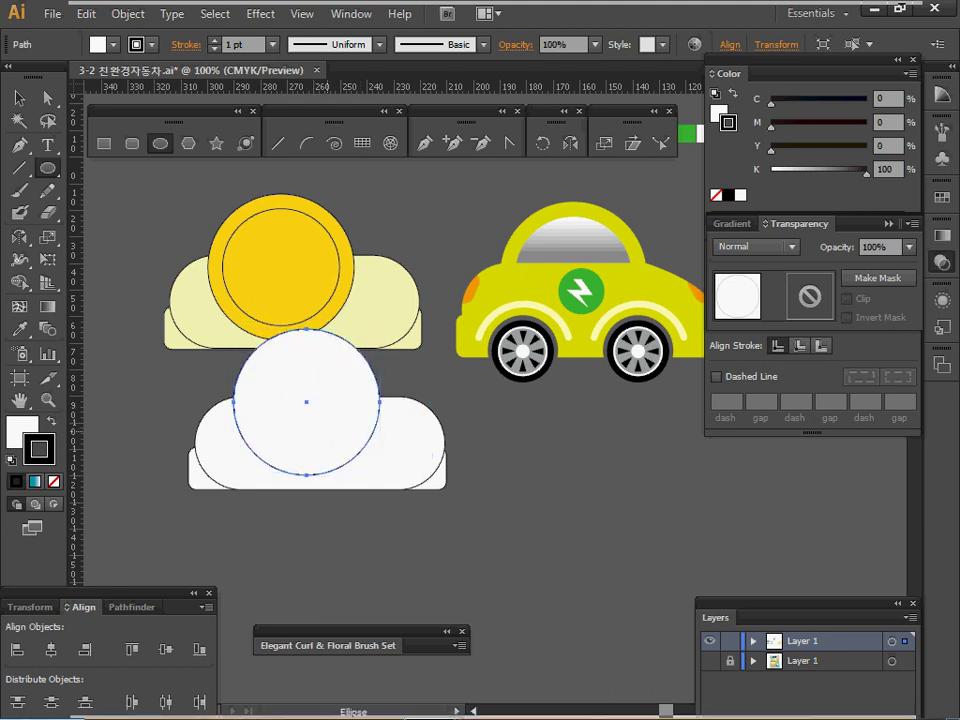
Create a concentric copy of the white circle scaled uniformly to 80%
double_click(47, 237)
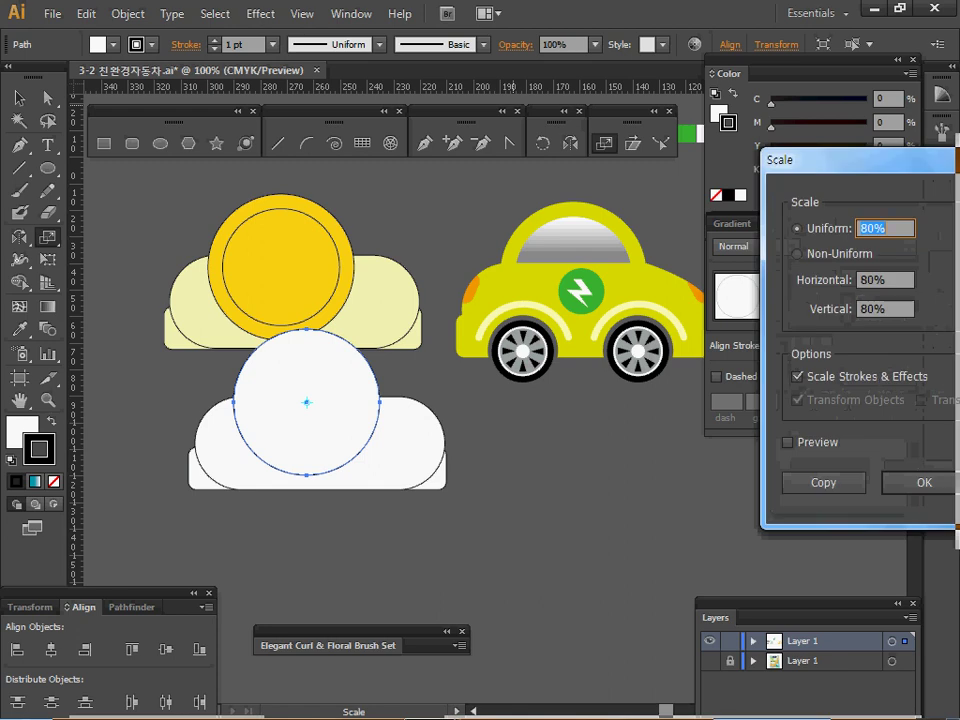
text(80)
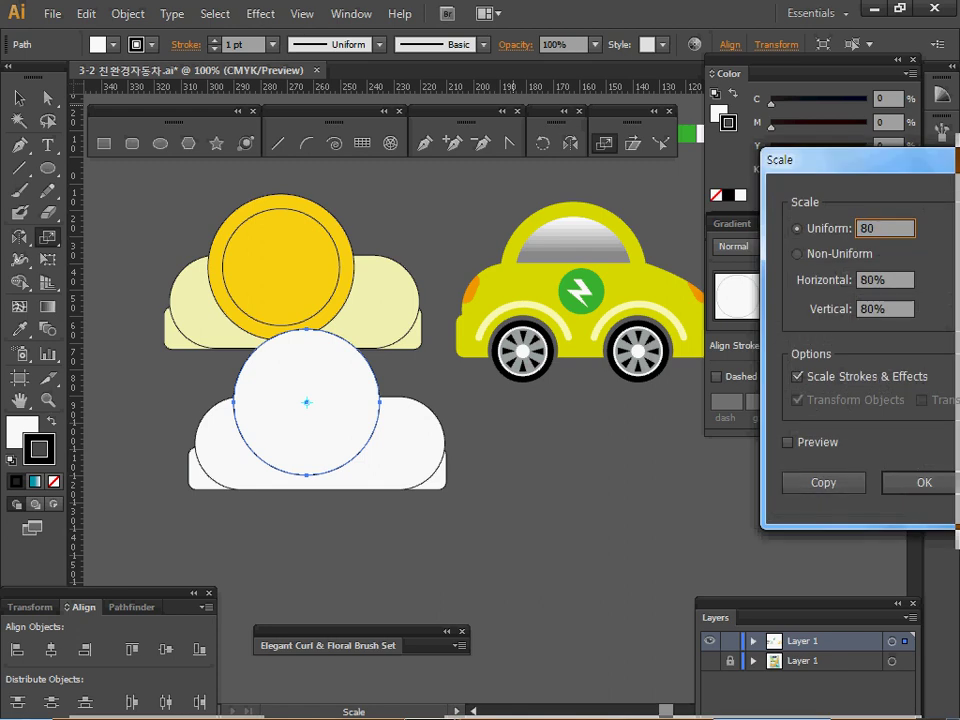
key(Tab)
click(823, 482)
Delete all the white practice shapes below the coloured car base
drag(180, 381, 339, 478)
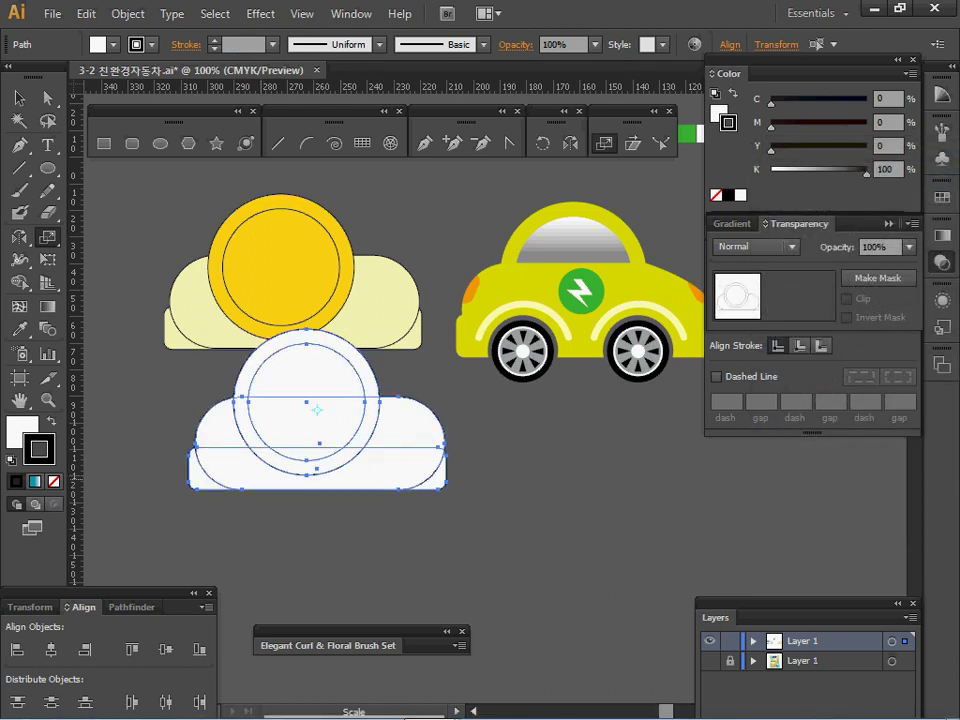
key(Delete)
ctrl+click(319, 356)
drag(508, 344, 336, 397)
ctrl+alt+click(338, 397)
drag(406, 389, 232, 349)
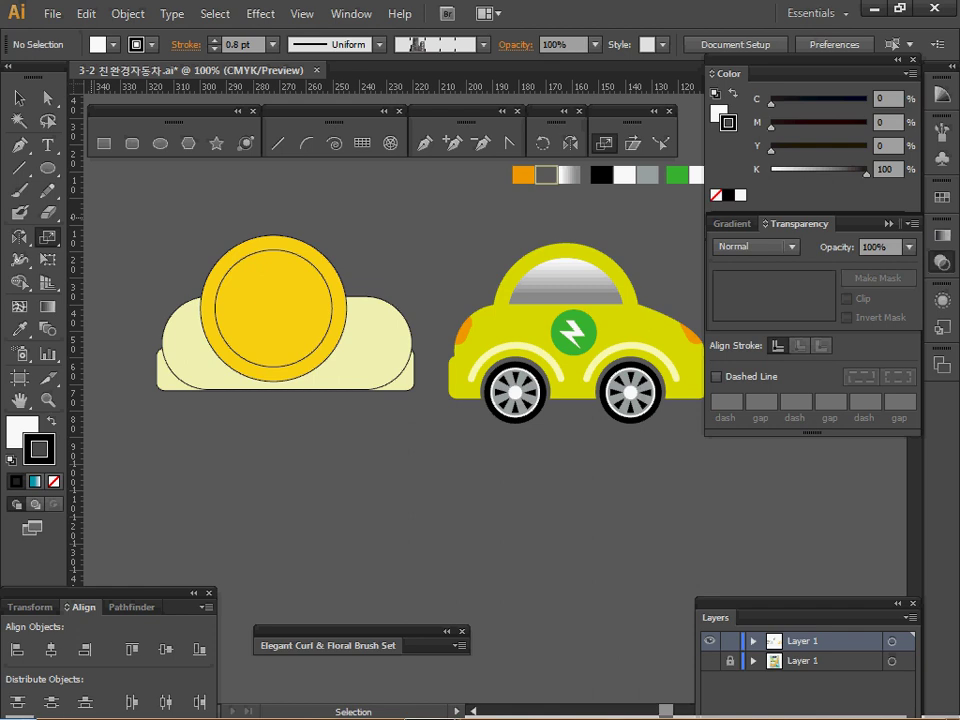
Divide the overlapping yellow circles and cream rounded rectangles into separate pieces with Pathfinder, and save the document
key(v)
drag(155, 218, 293, 431)
click(131, 607)
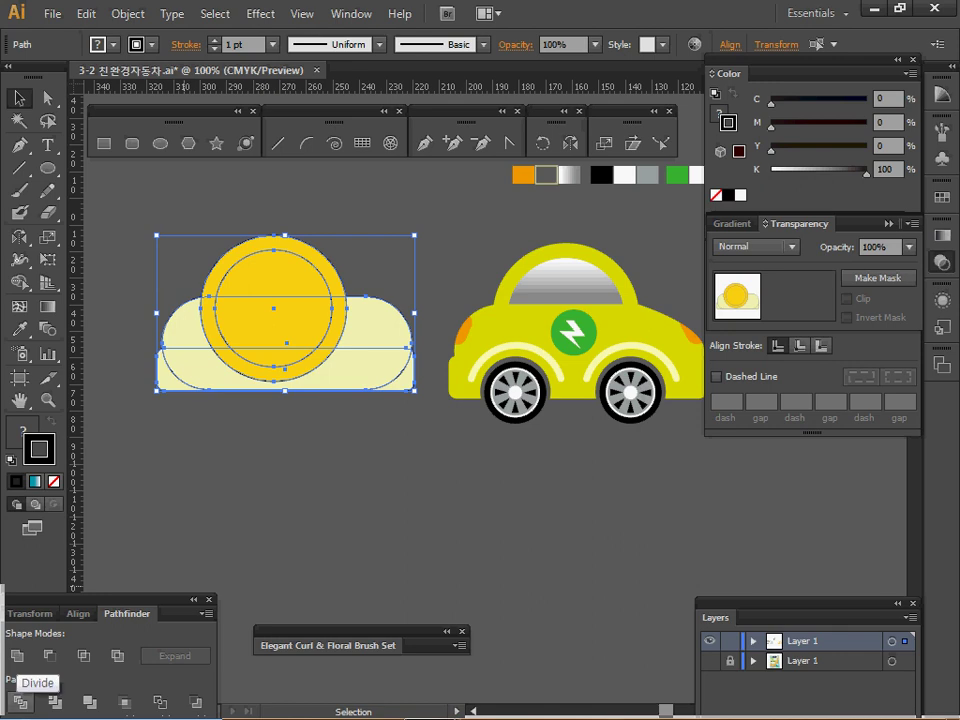
click(20, 703)
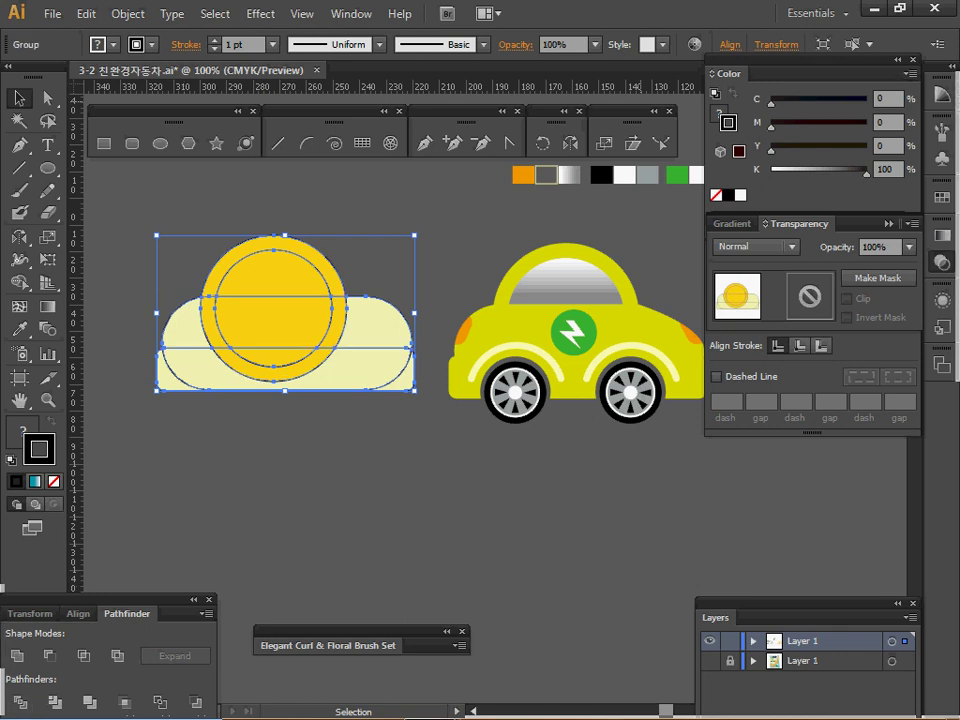
click(889, 224)
click(899, 59)
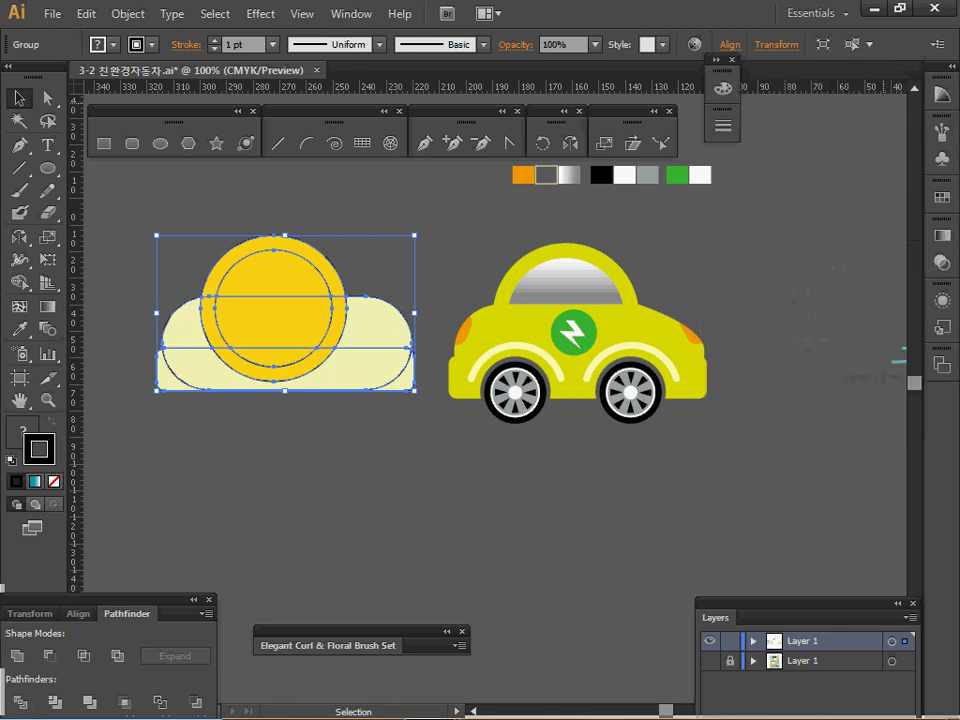
key(a)
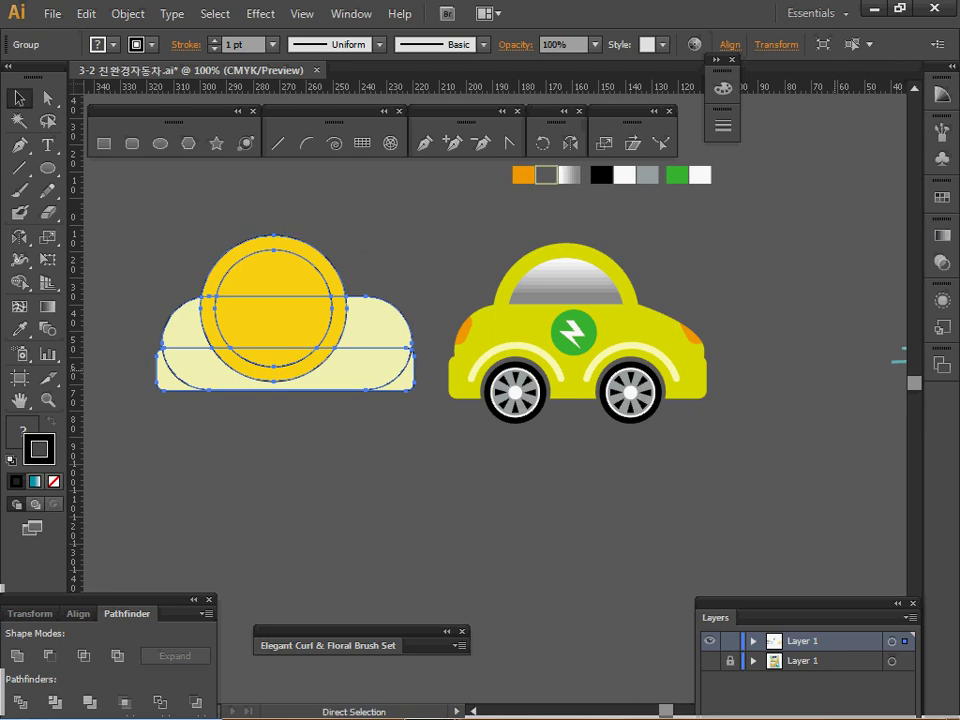
key(ctrl+s)
drag(310, 335, 332, 380)
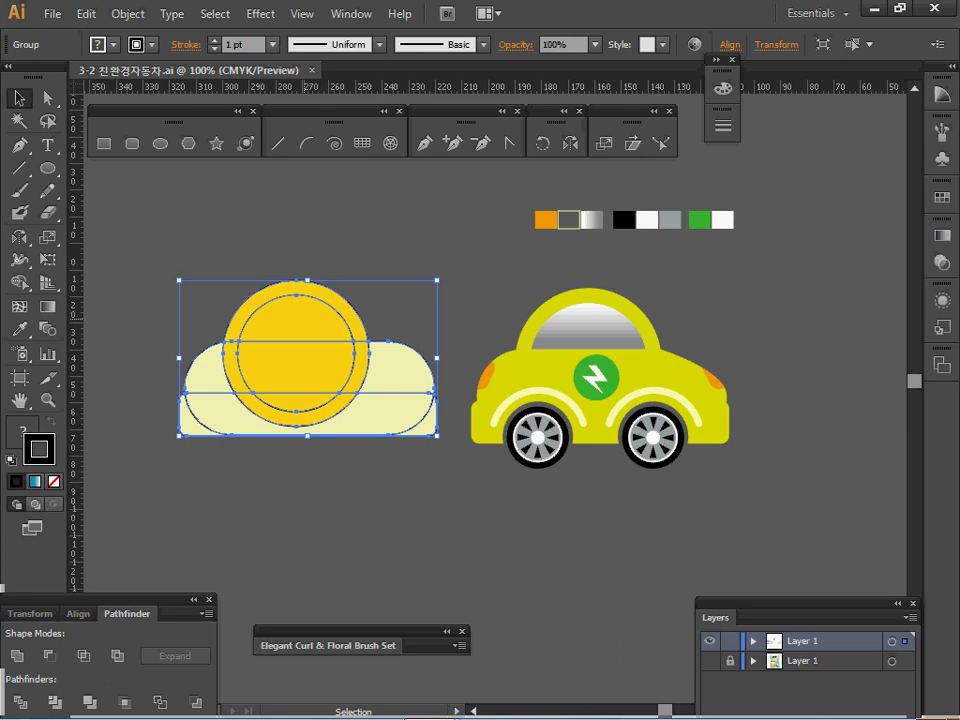
Isolate the divided group and unite every piece except the upper half of the inner circle, which forms the window
double_click(313, 311)
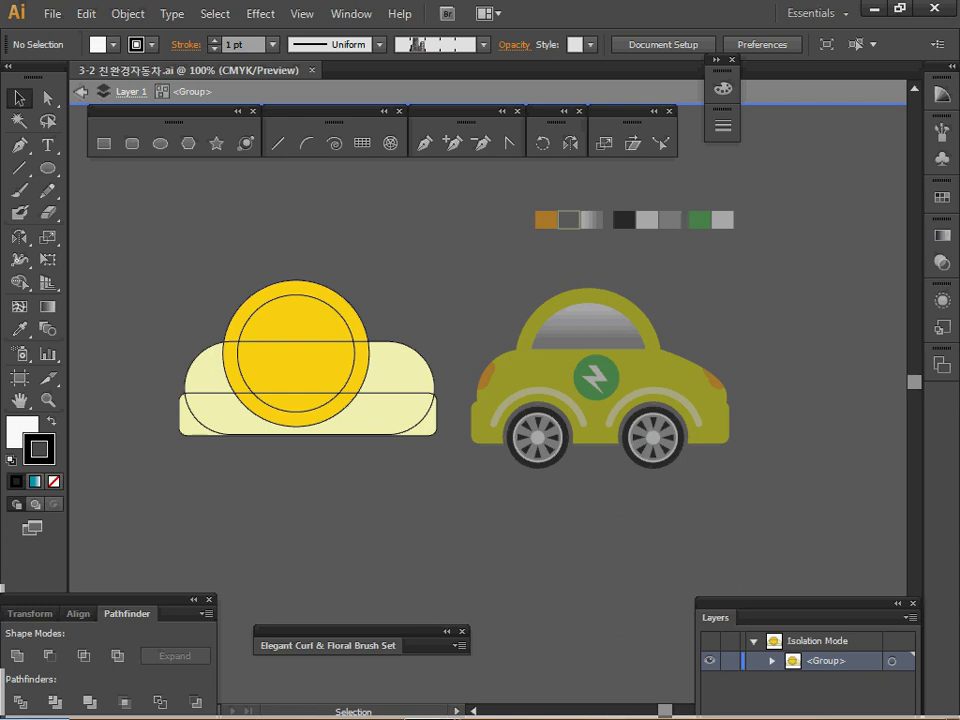
click(296, 319)
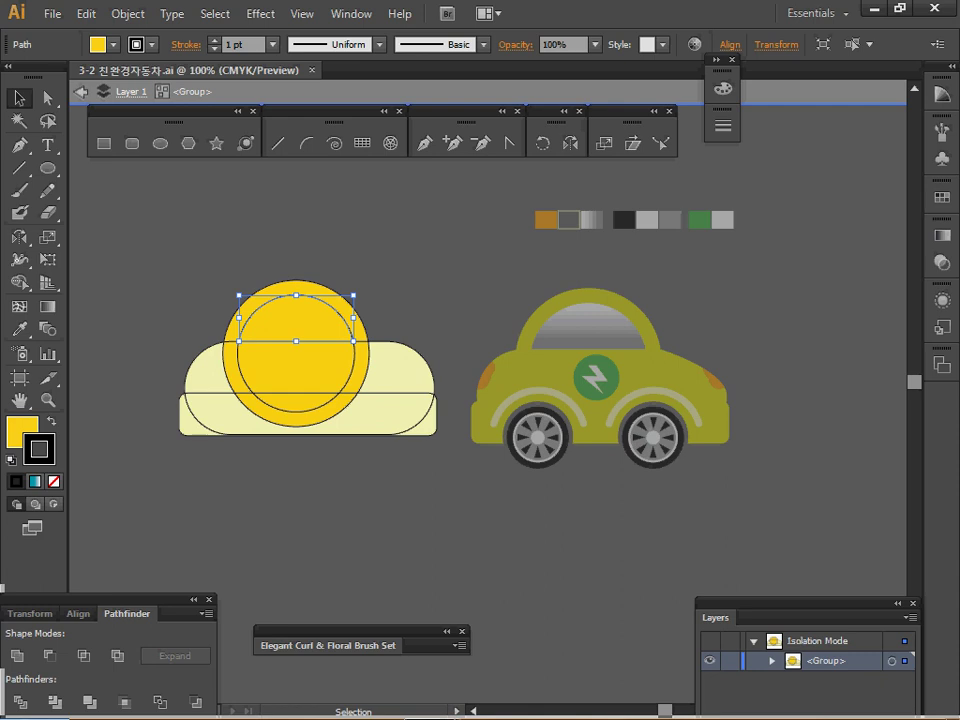
click(215, 13)
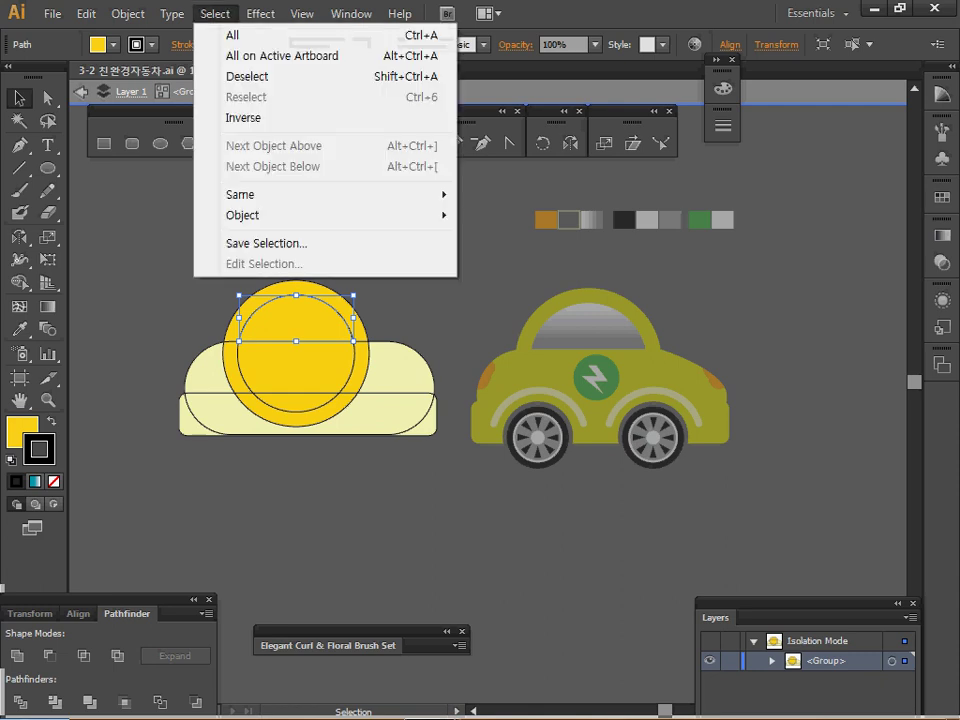
click(243, 117)
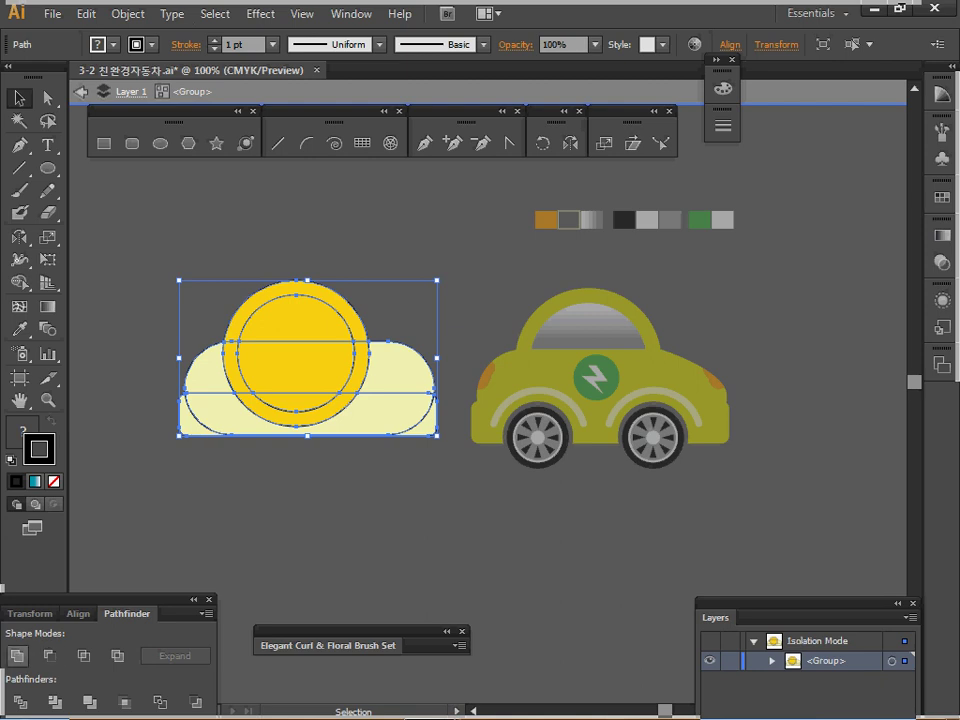
click(17, 656)
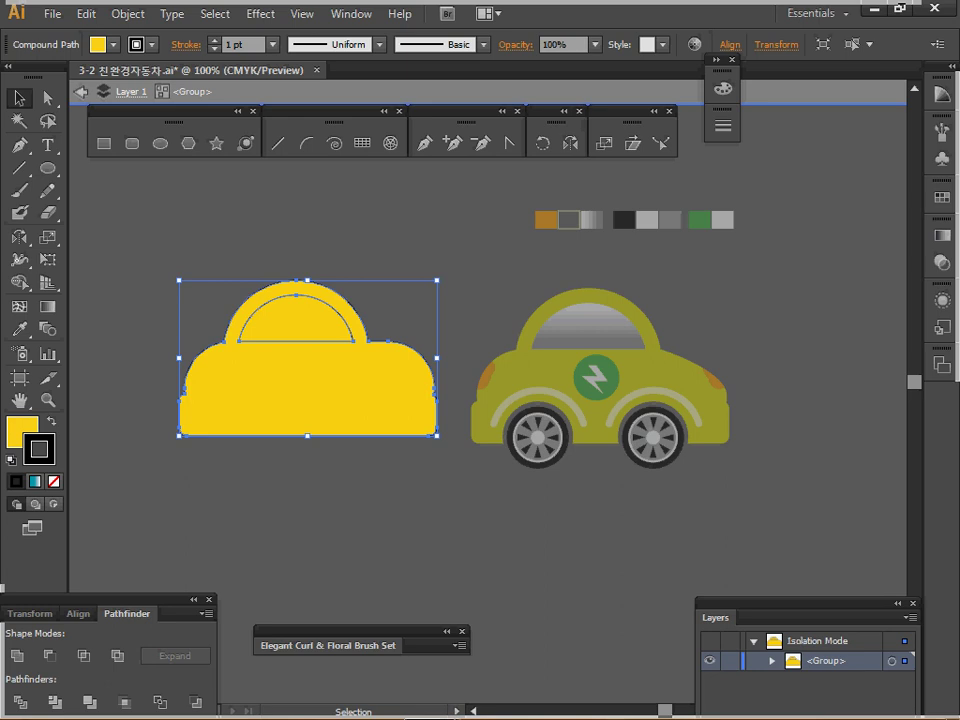
key(ctrl+shift+a)
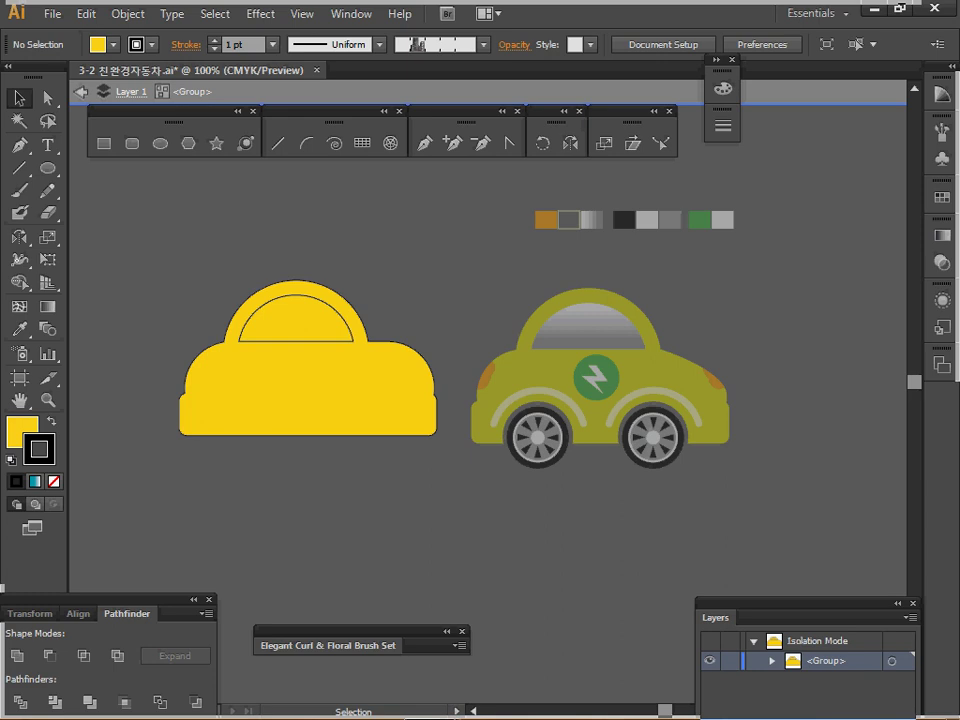
Delete the anchor point on the flat top of the body just right of the roof, so the hood slopes down
key(minus)
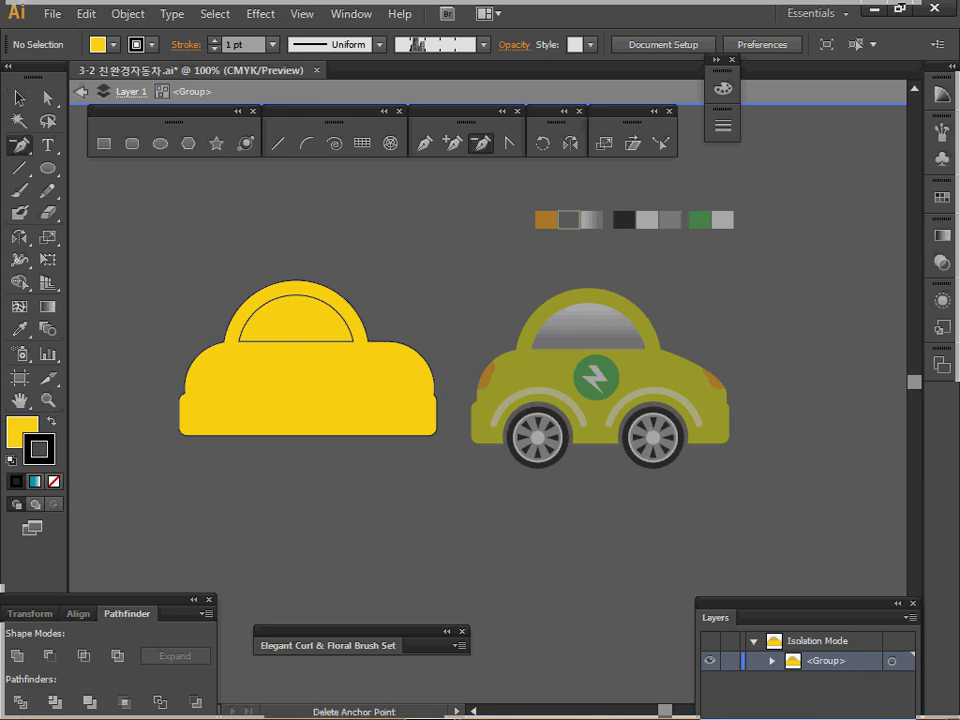
ctrl+click(434, 388)
drag(434, 388, 413, 369)
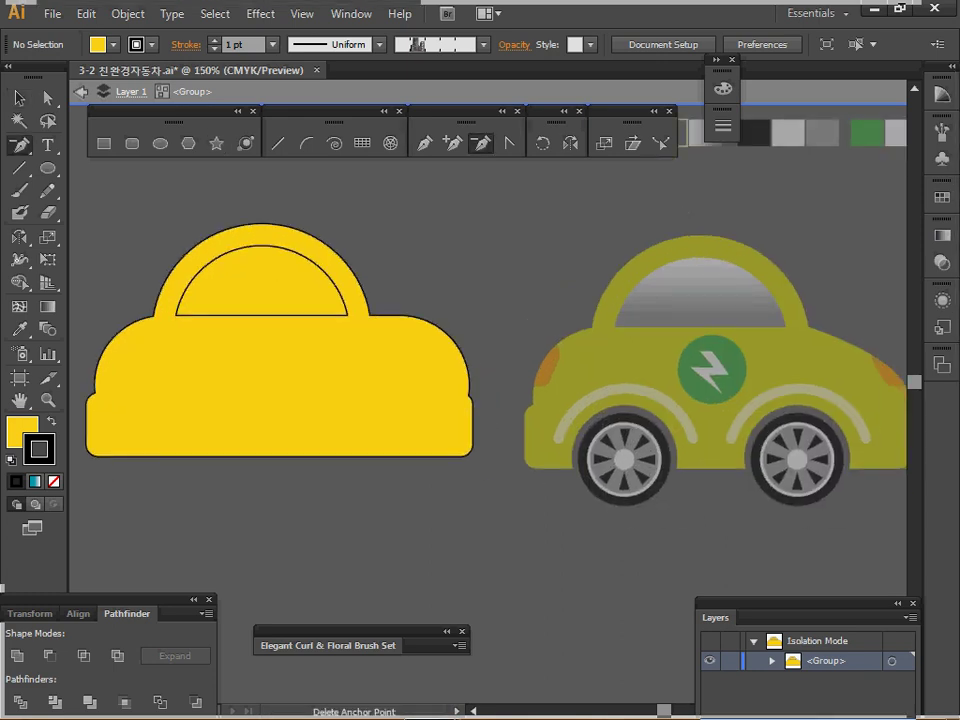
drag(418, 280, 478, 339)
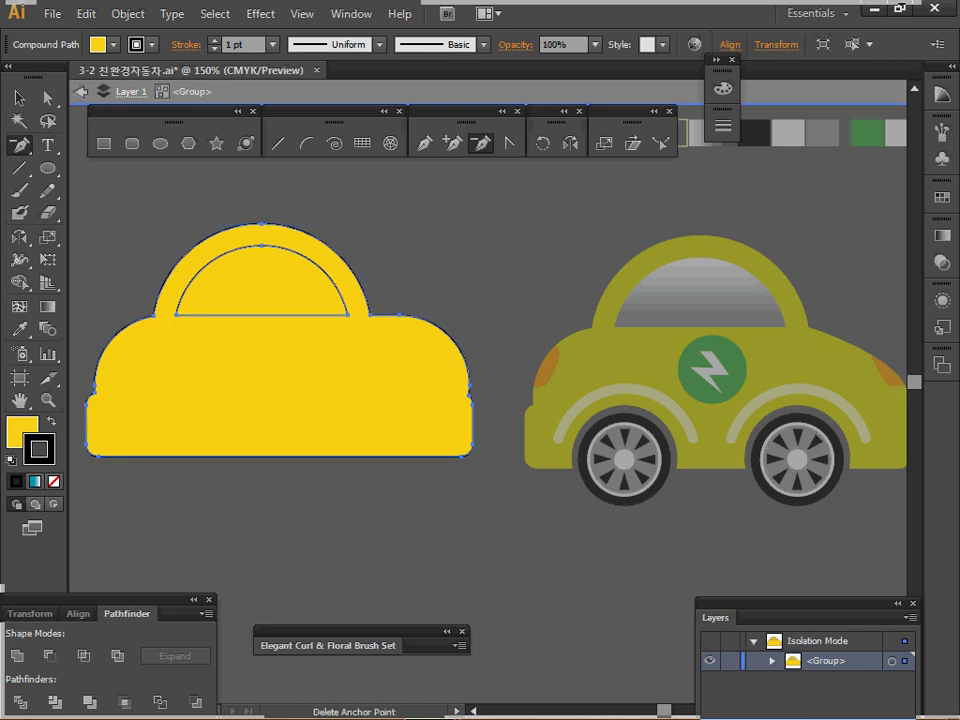
click(400, 315)
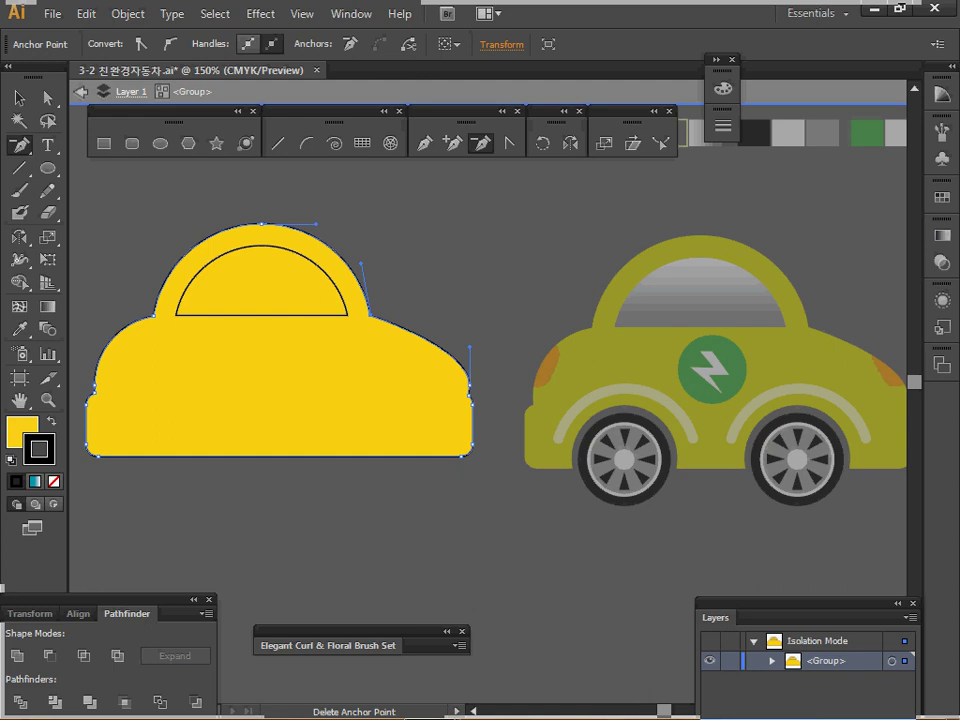
Copy the reference car body's yellow-green fill without a stroke onto the united body, and deselect it
key(i)
click(625, 365)
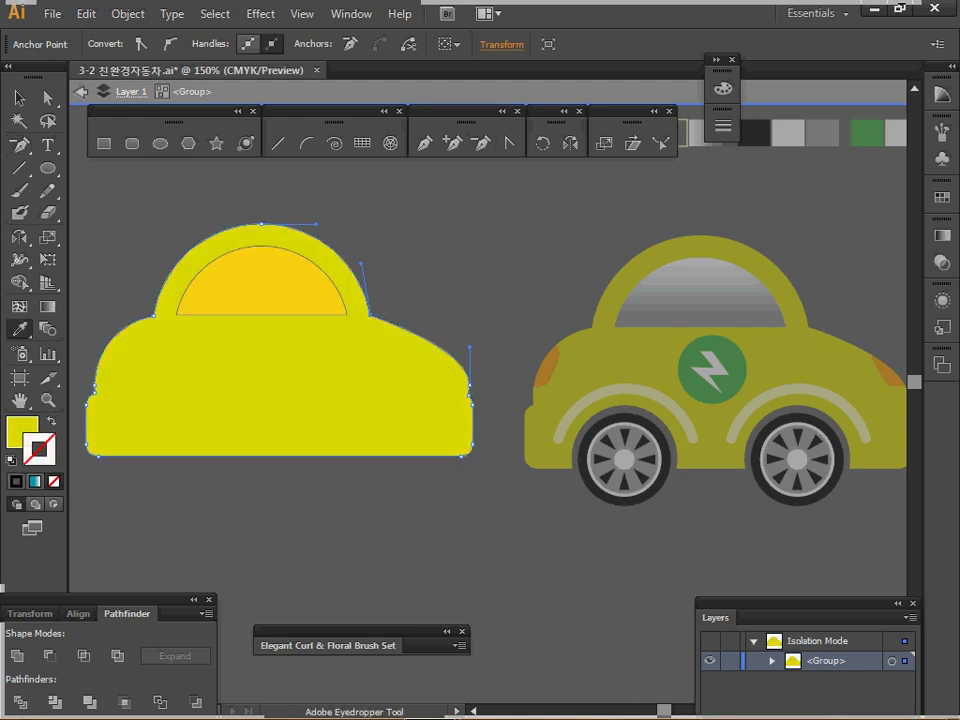
key(ctrl)
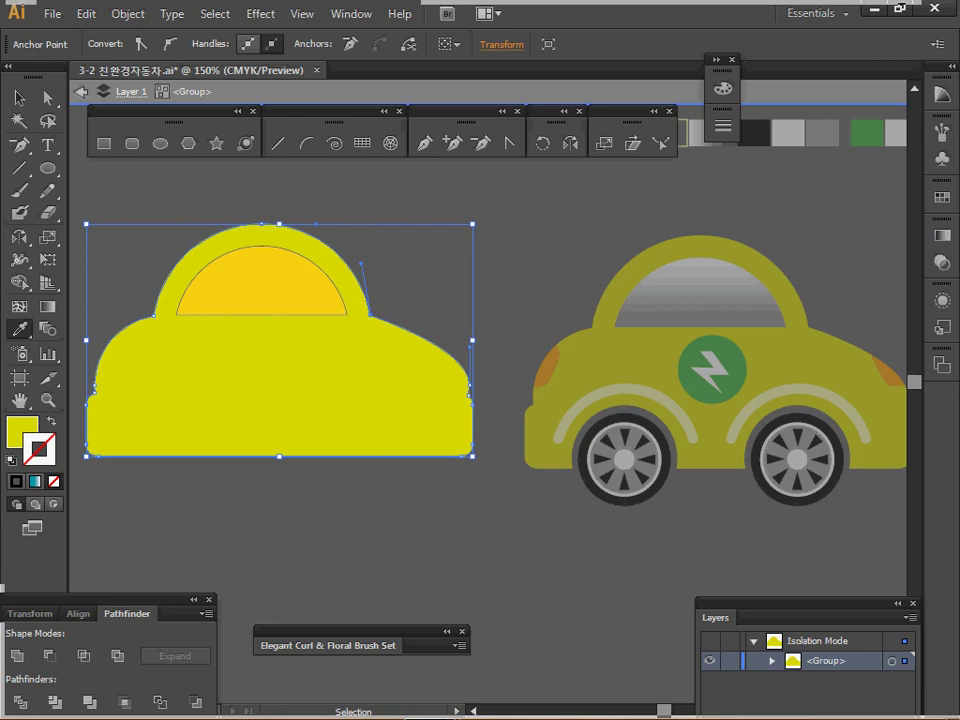
key(ctrl+shift+a)
Fill the half-circle window with the sample white-to-grey gradient and inspect its colour stops
ctrl+click(262, 284)
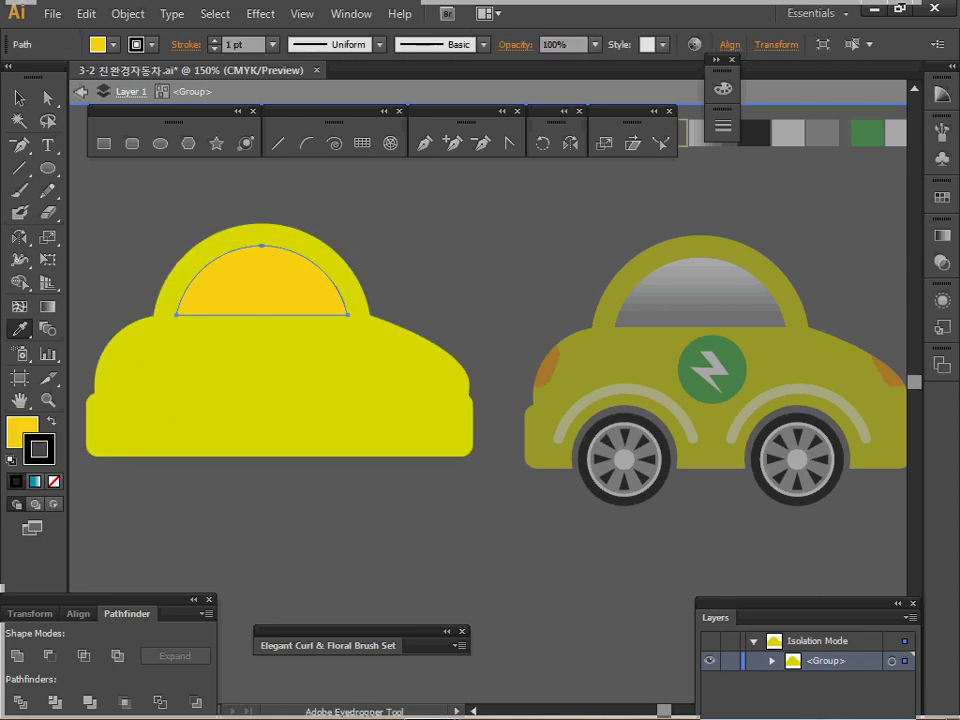
click(697, 134)
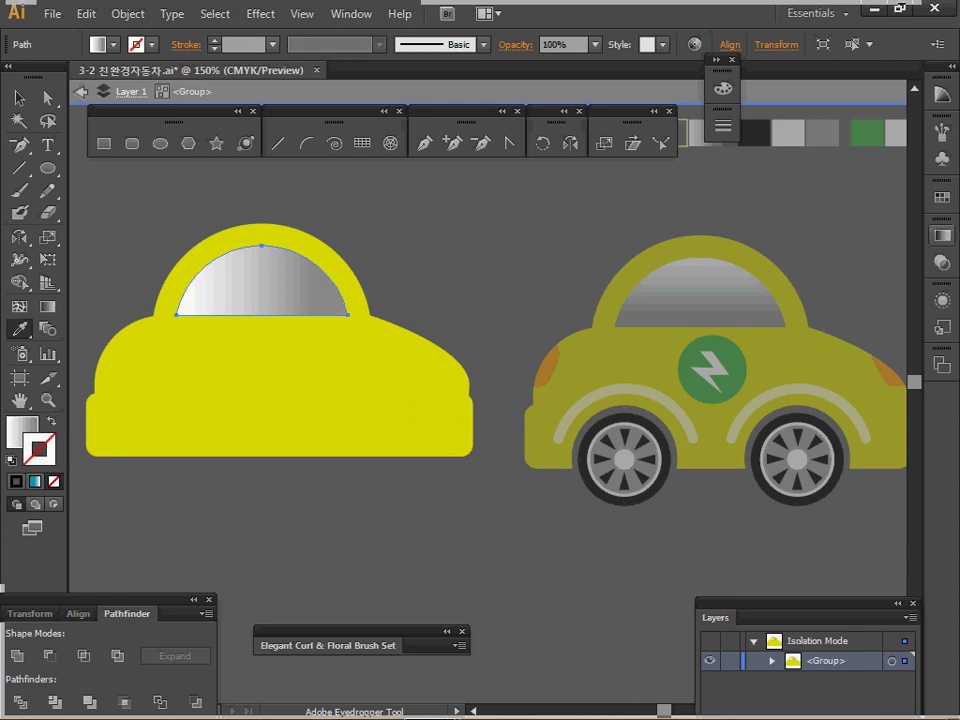
click(942, 236)
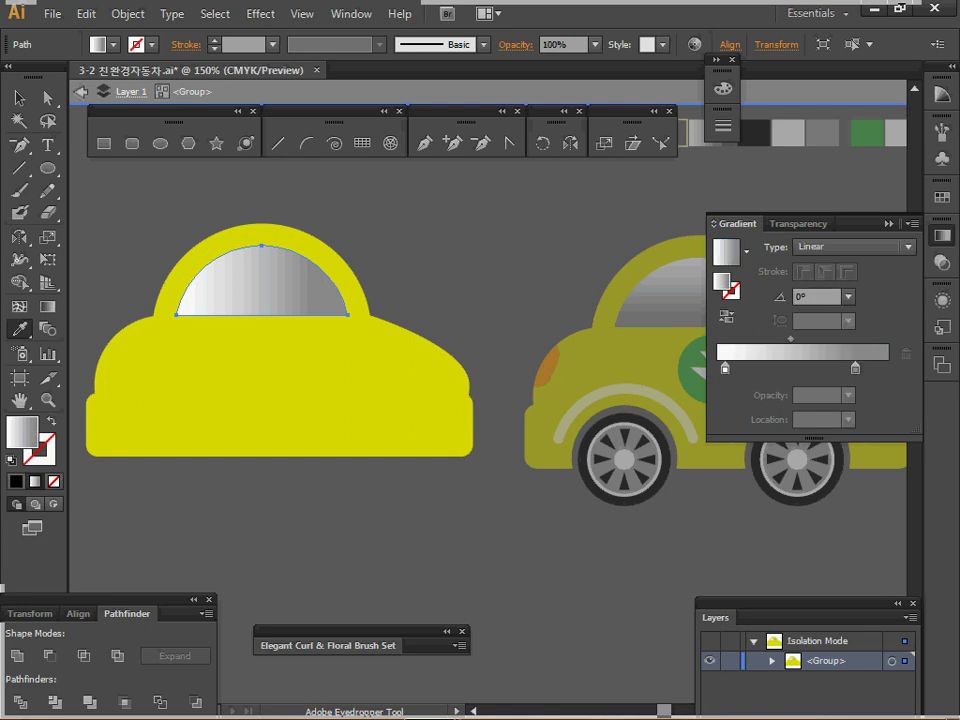
click(725, 368)
click(855, 368)
double_click(855, 368)
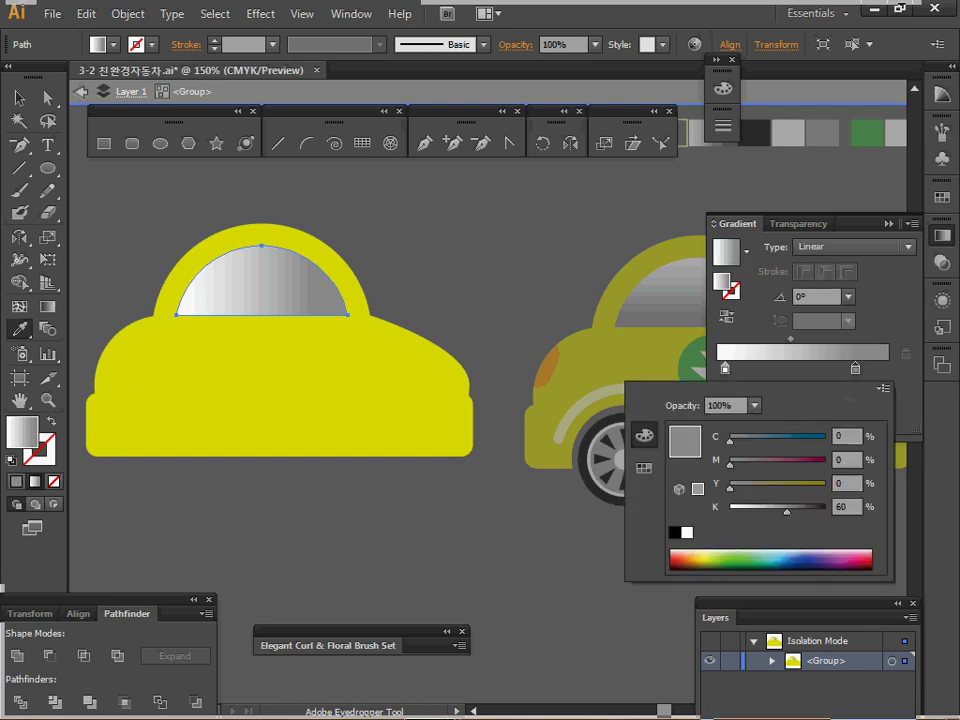
key(Escape)
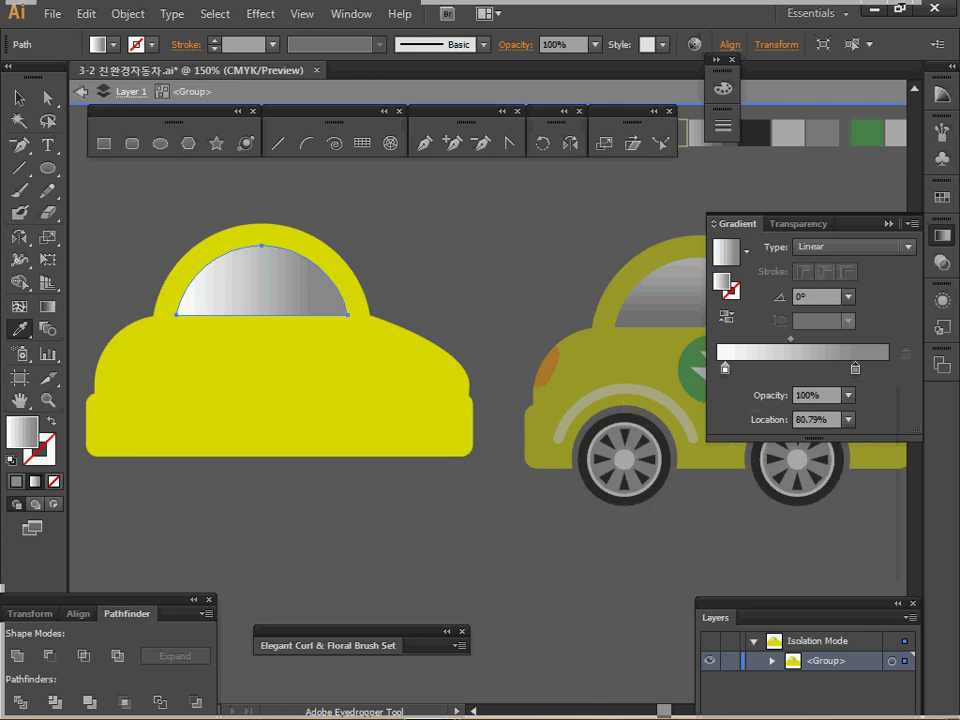
Set the window gradient's angle to -90° and save the document
click(848, 297)
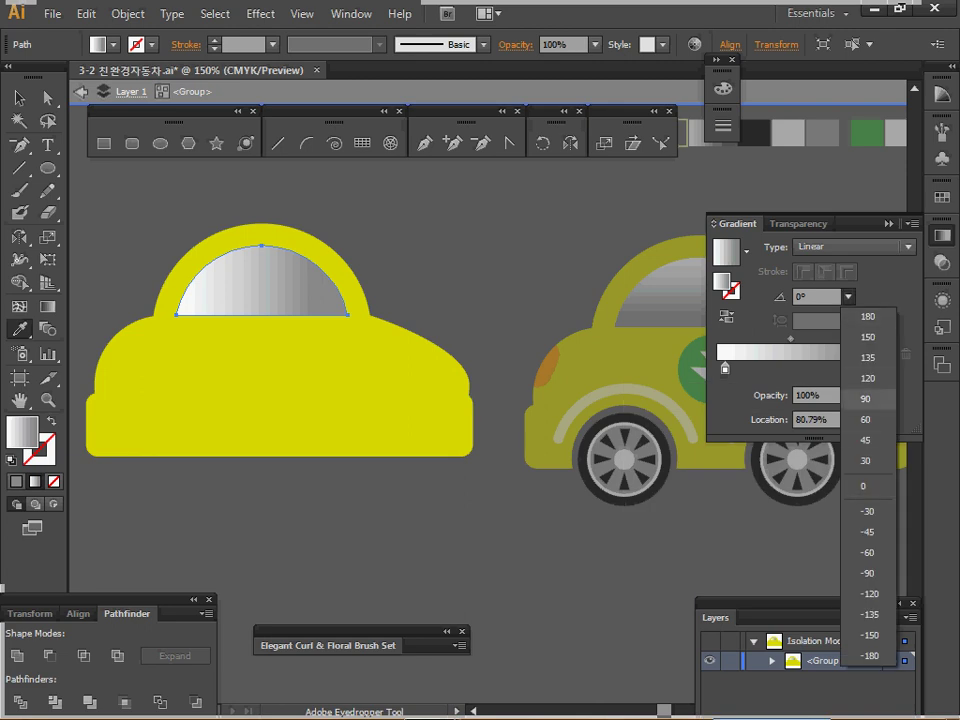
click(866, 398)
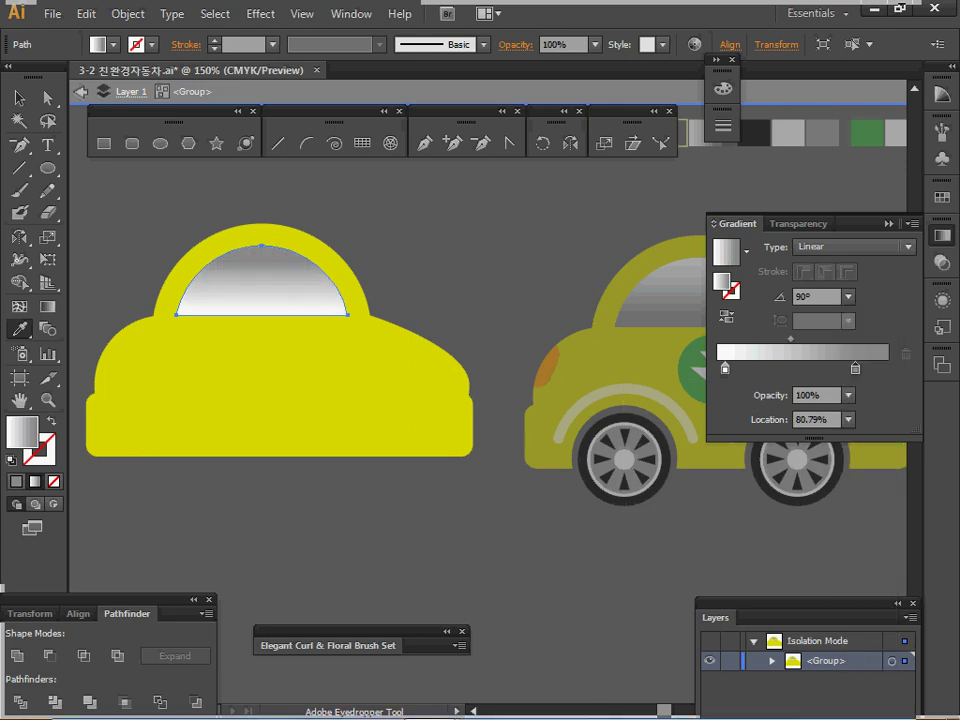
click(848, 297)
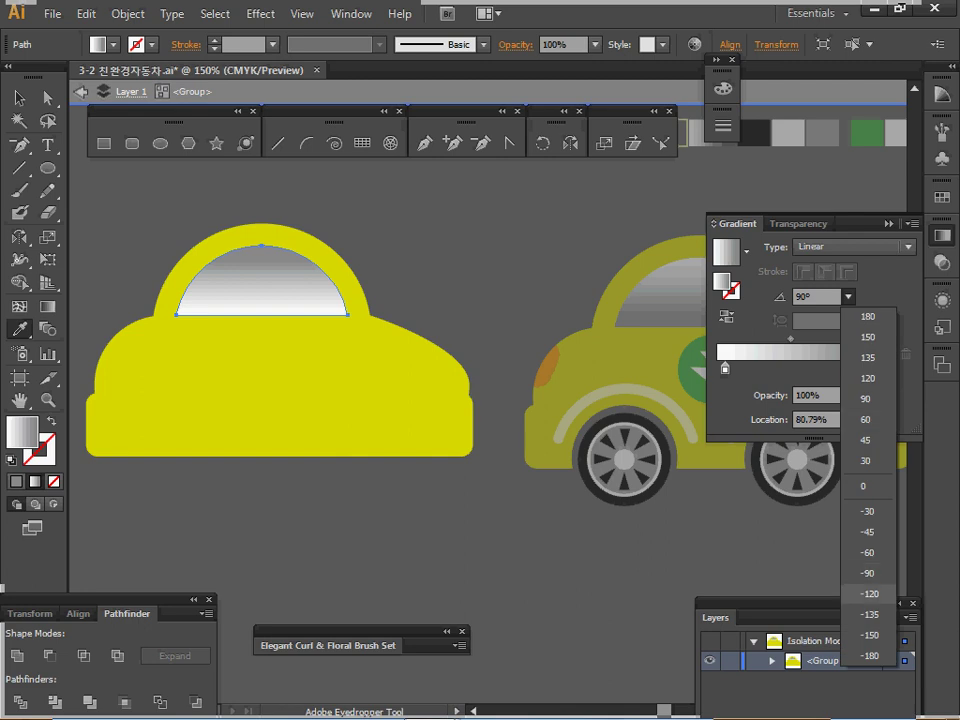
click(866, 573)
click(888, 224)
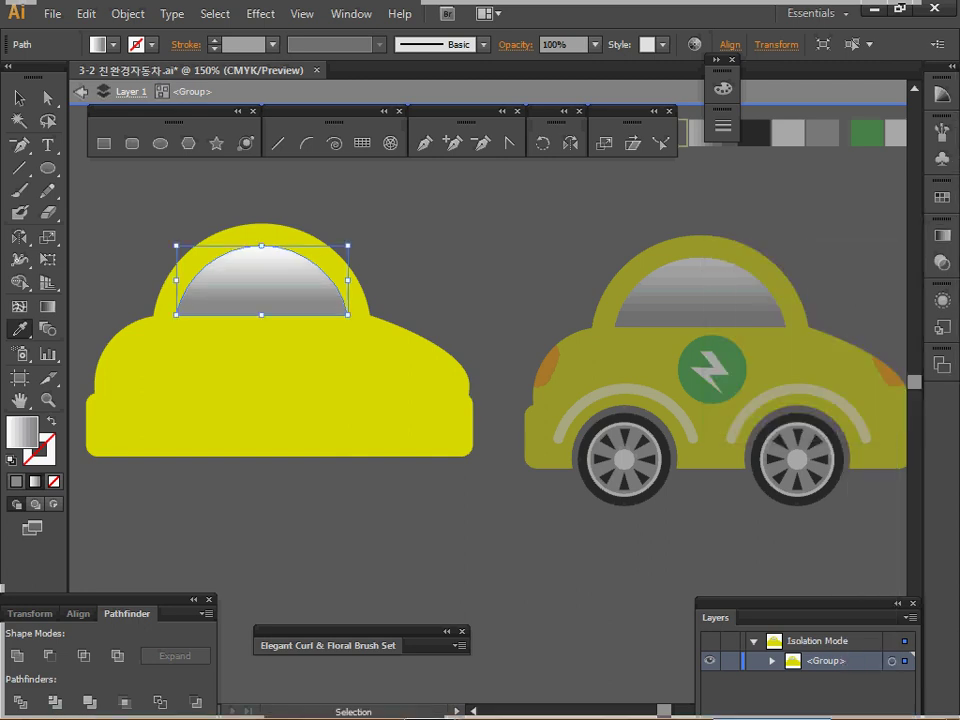
key(ctrl+s)
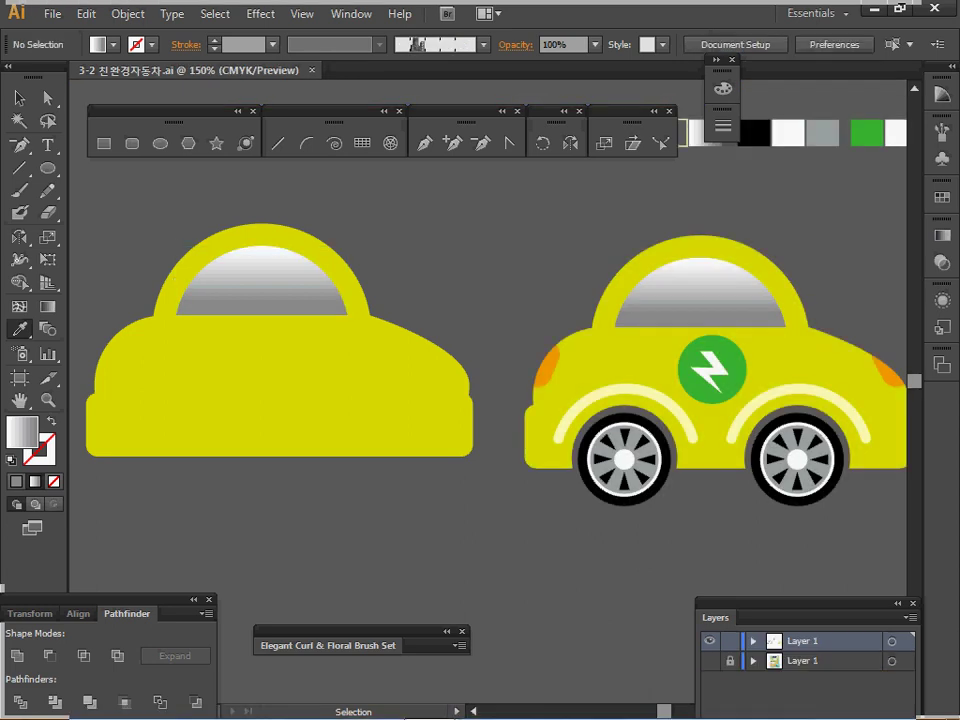
Draw a small upright rounded rectangle with no fill and a 1 pt black stroke over the upper left end of the car body
drag(480, 400, 547, 376)
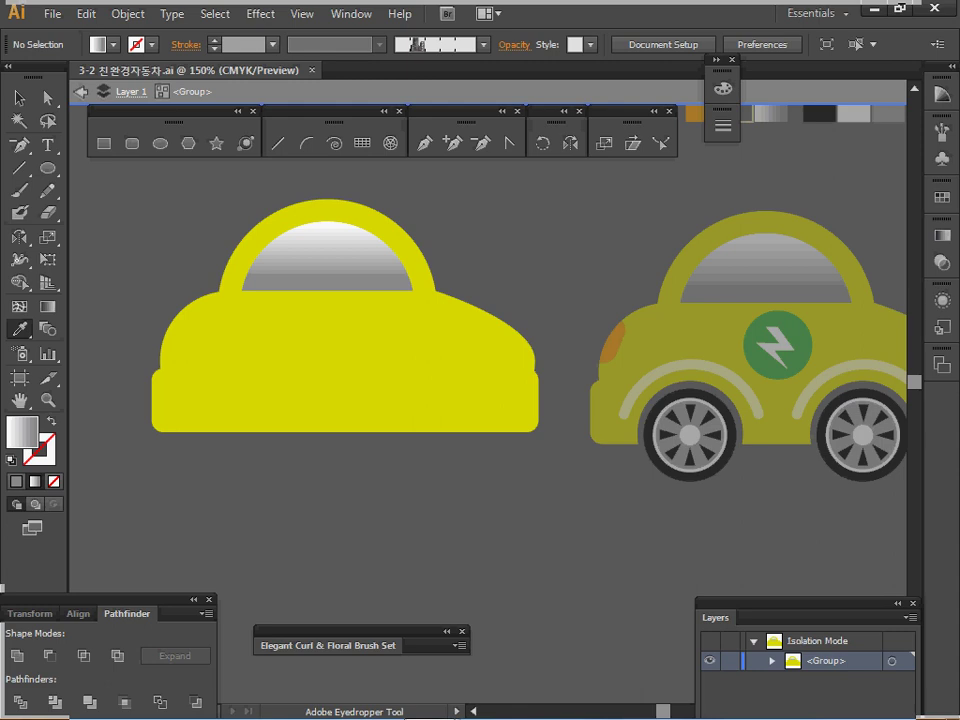
click(132, 144)
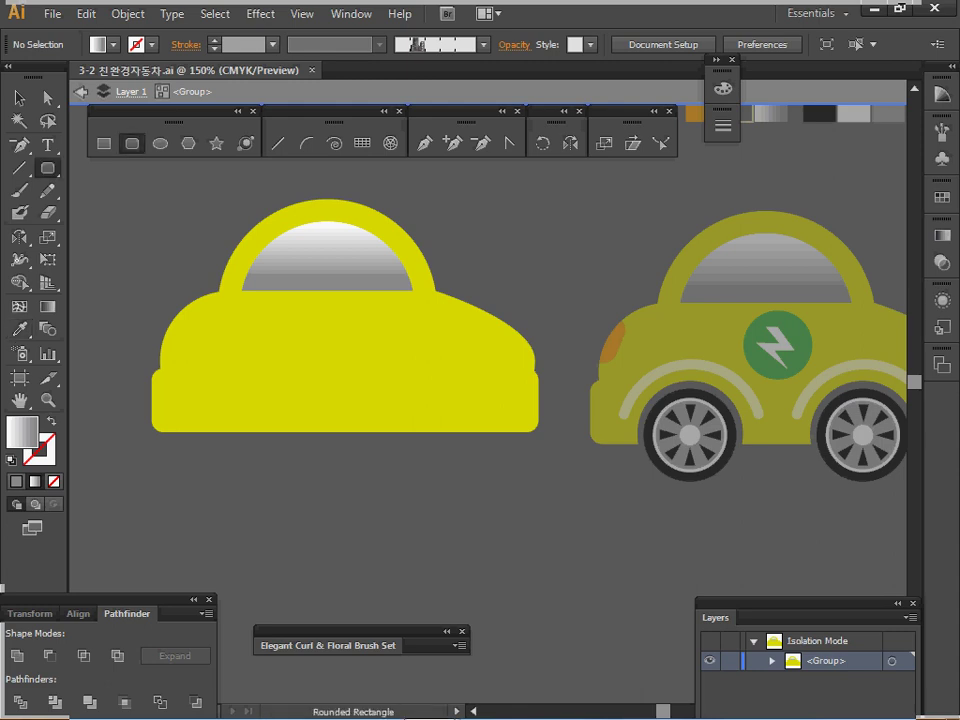
key(d)
key(slash)
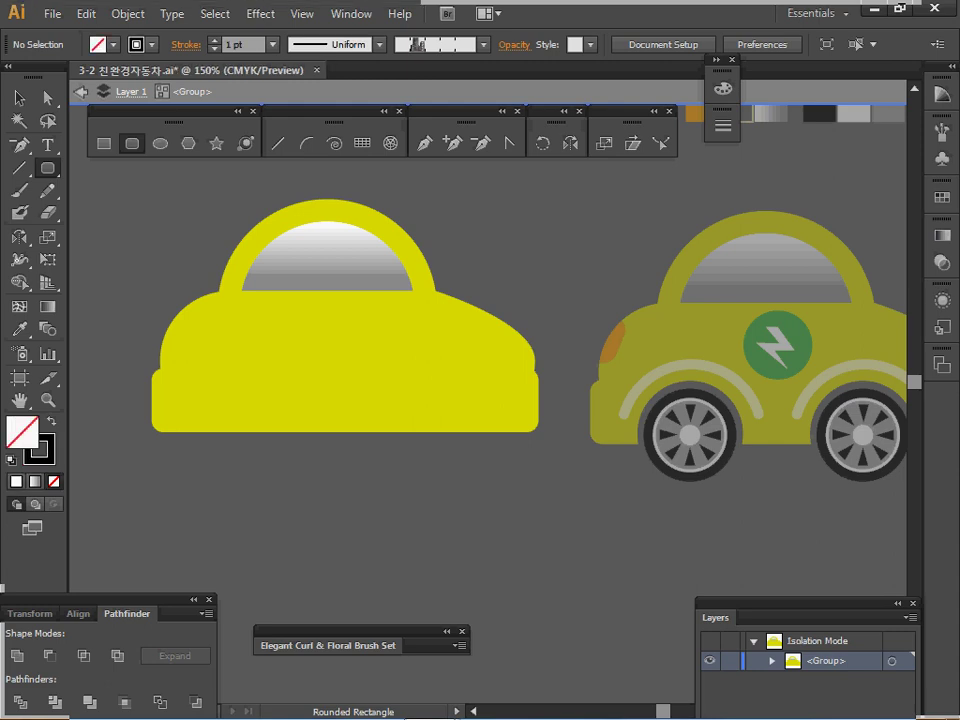
drag(147, 291, 183, 351)
key(Left)
key(Up)
key(Up)
key(Up)
key(Up)
key(Up)
drag(183, 351, 177, 350)
key(Left)
key(Right)
drag(177, 350, 131, 359)
key(space)
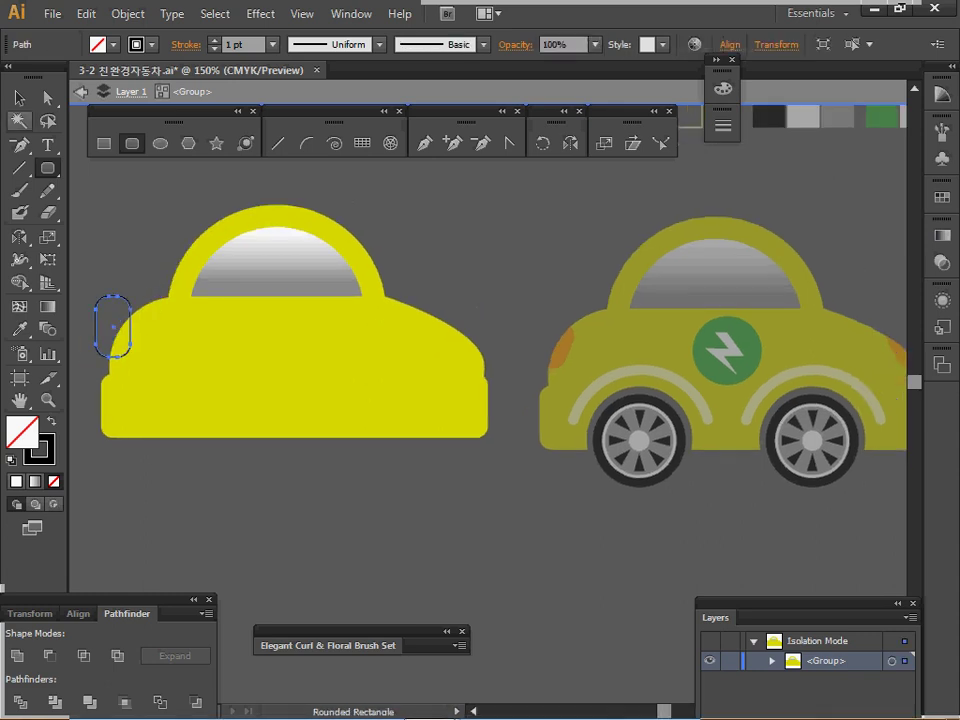
Duplicate the rounded rectangle horizontally onto the hood's end and tilt both outlines to follow the body's slopes
click(19, 98)
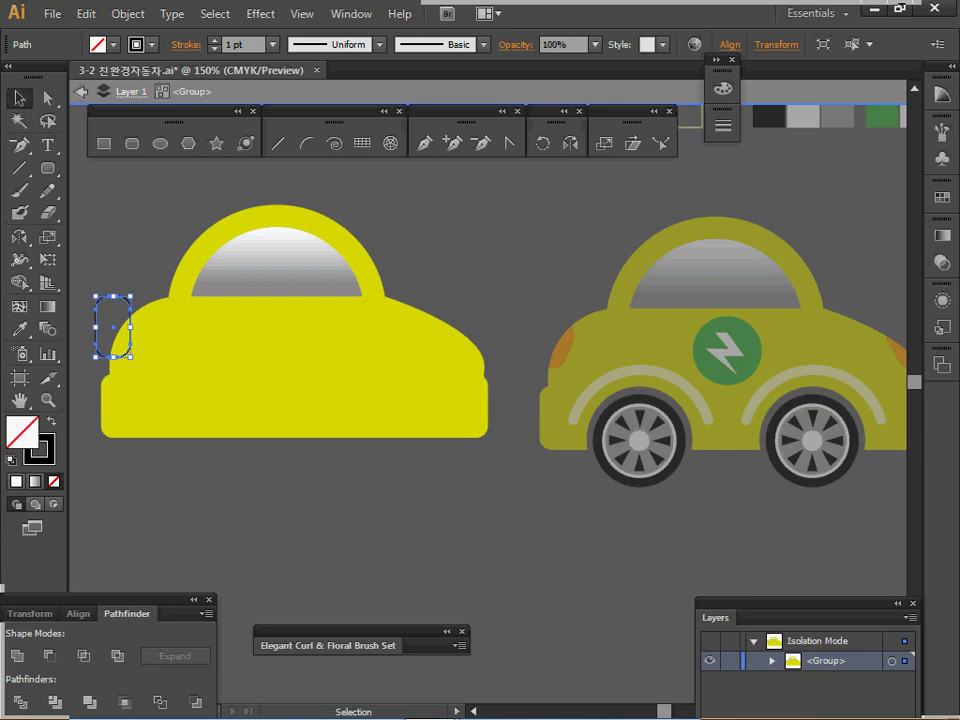
drag(113, 326, 462, 326)
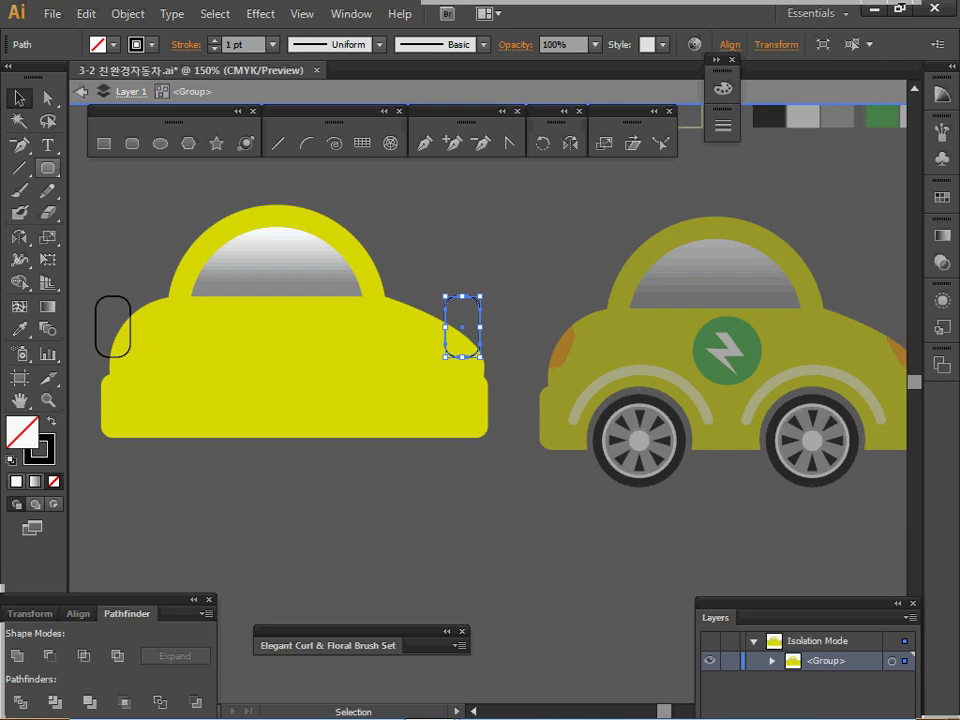
mouse_move(90, 263)
mouse_down()
mouse_move(118, 308)
mouse_move(105, 285)
mouse_up()
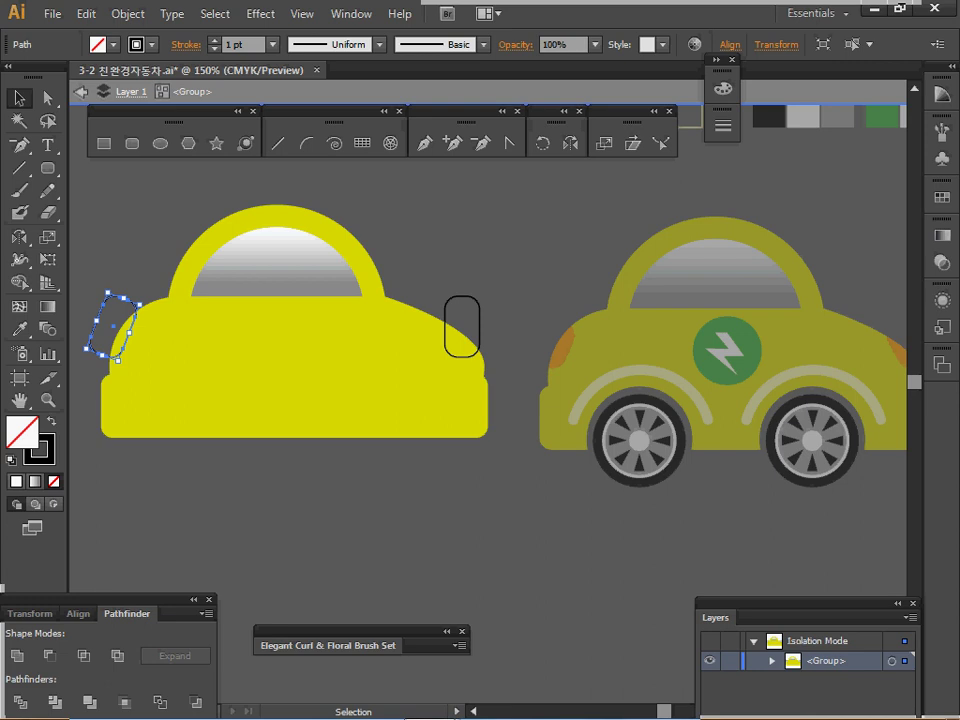
click(446, 322)
drag(484, 292, 461, 283)
key(space)
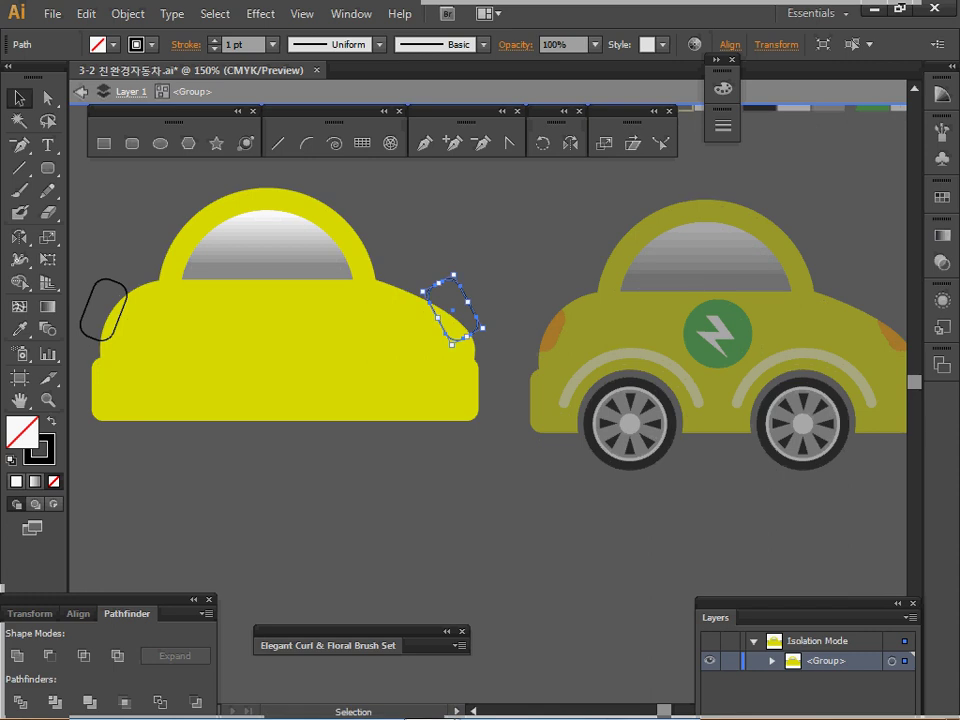
Scale the tilted rounded rectangle at the body's left end down slightly, keeping its proportions
click(302, 14)
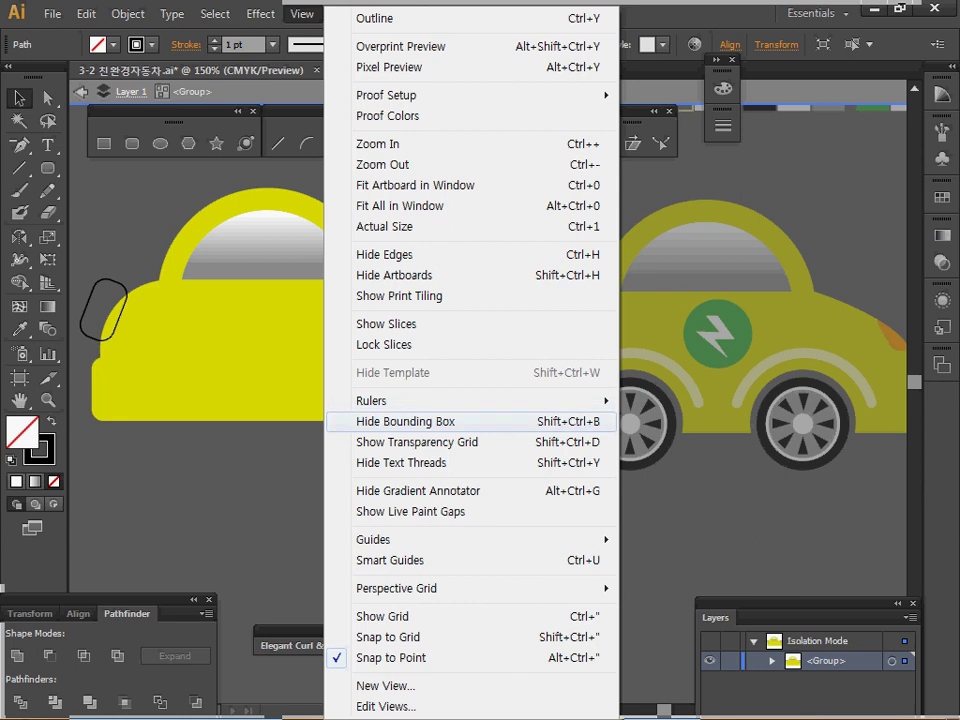
click(302, 14)
key(space)
mouse_move(280, 350)
mouse_down()
mouse_move(338, 340)
mouse_move(287, 370)
mouse_up()
click(127, 336)
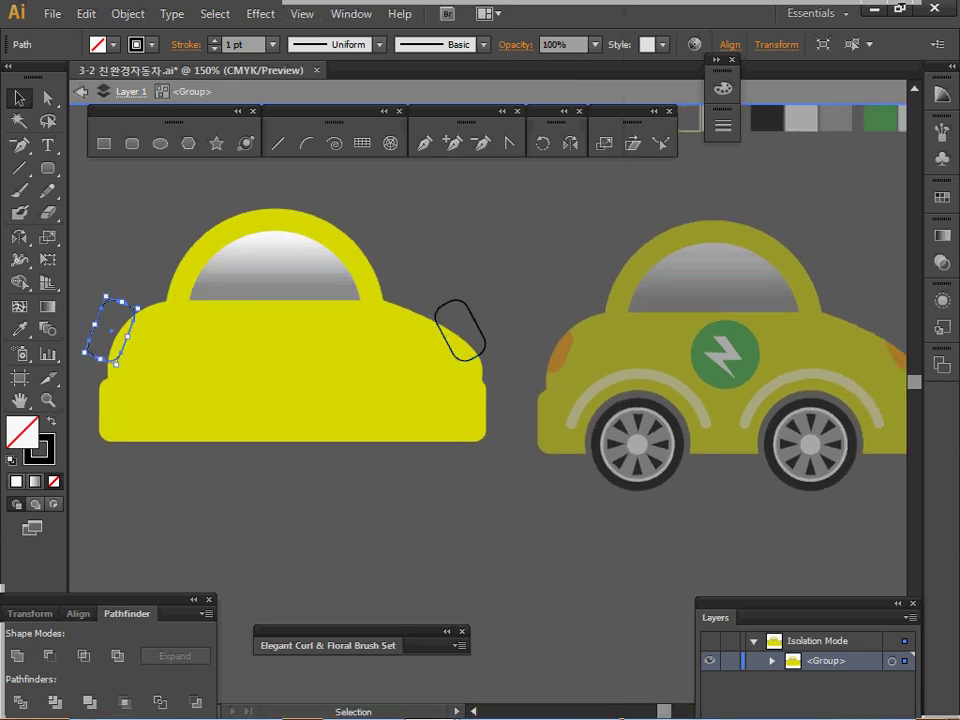
drag(106, 296, 108, 307)
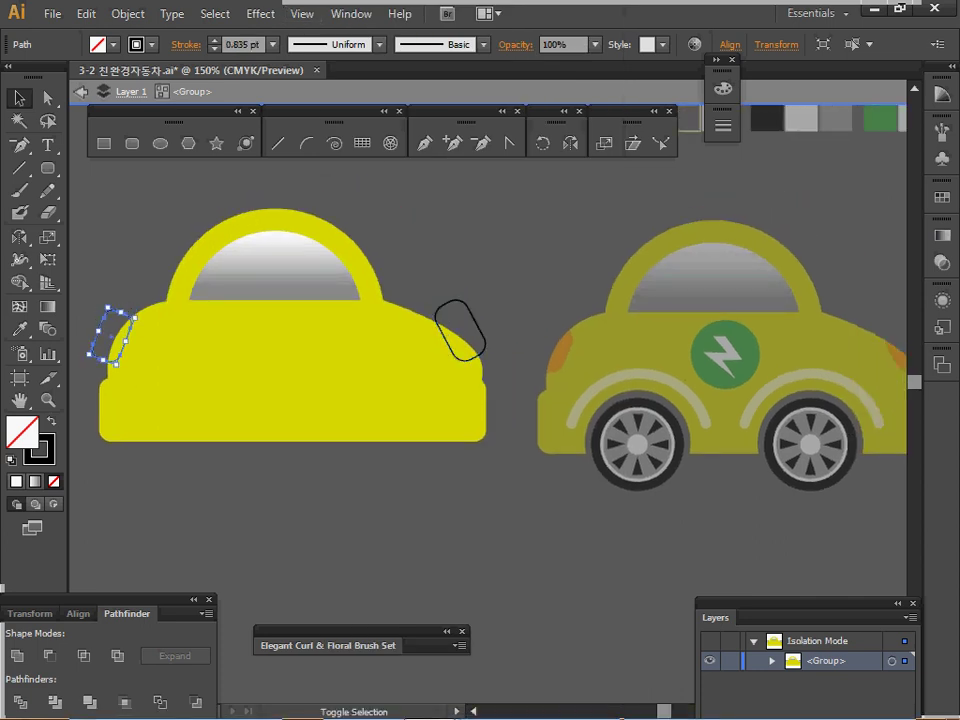
key(space)
mouse_move(200, 330)
mouse_down()
mouse_move(160, 309)
mouse_move(206, 313)
mouse_up()
key(space)
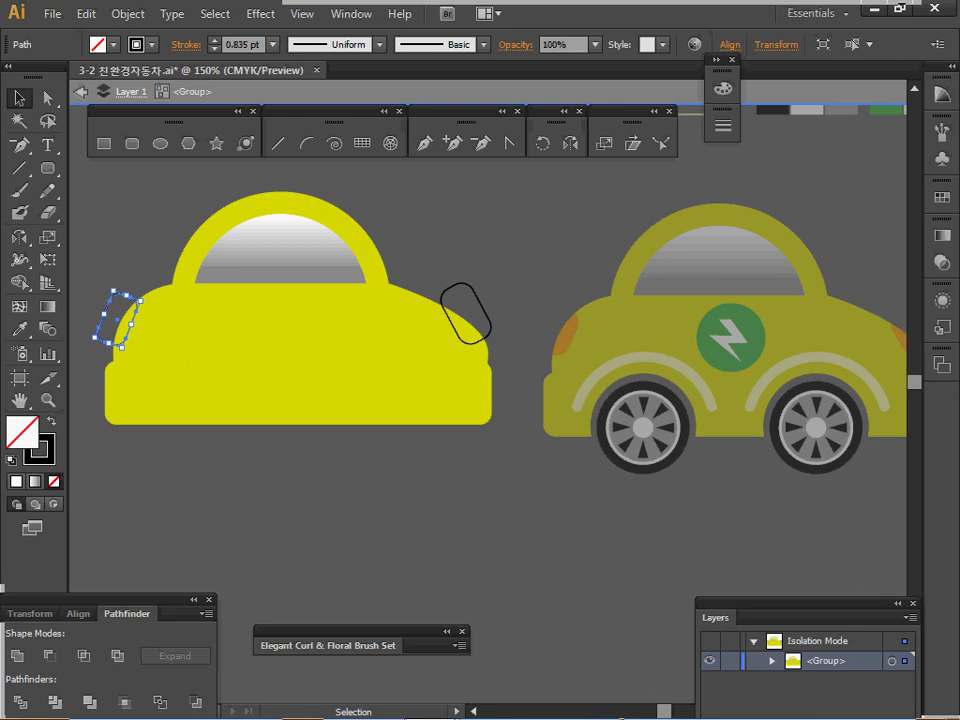
Divide the car shapes with the two tilted outlines using Pathfinder Divide, and isolate the divided group
drag(107, 304, 460, 345)
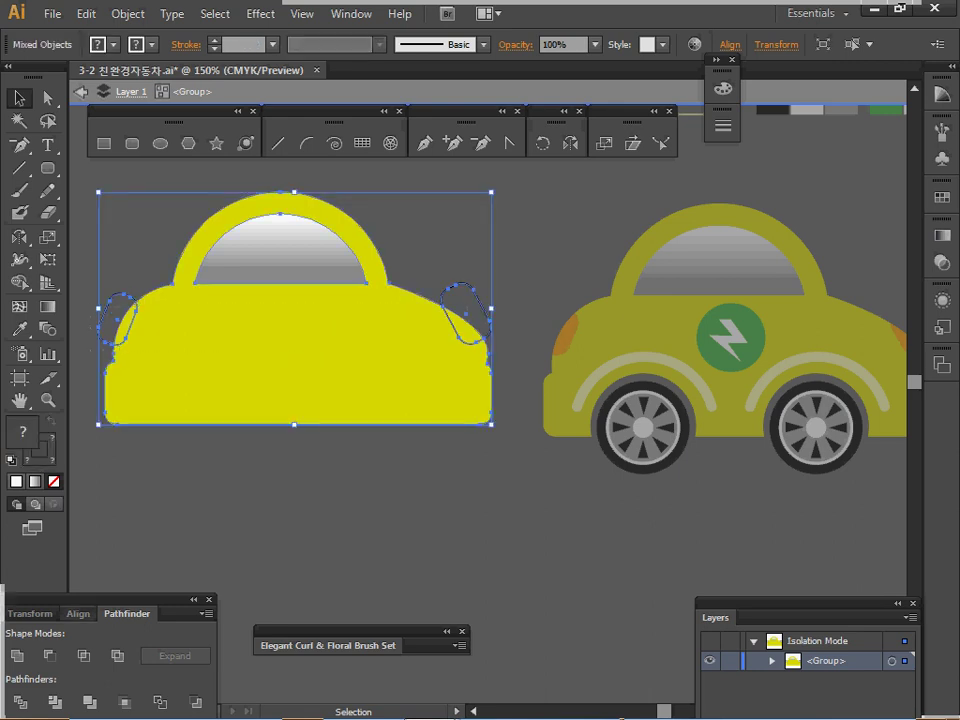
click(20, 702)
click(180, 500)
double_click(180, 370)
key(ctrl+shift+a)
Delete the two leftover outline pieces that stick out beyond the left and right ends of the body
click(112, 296)
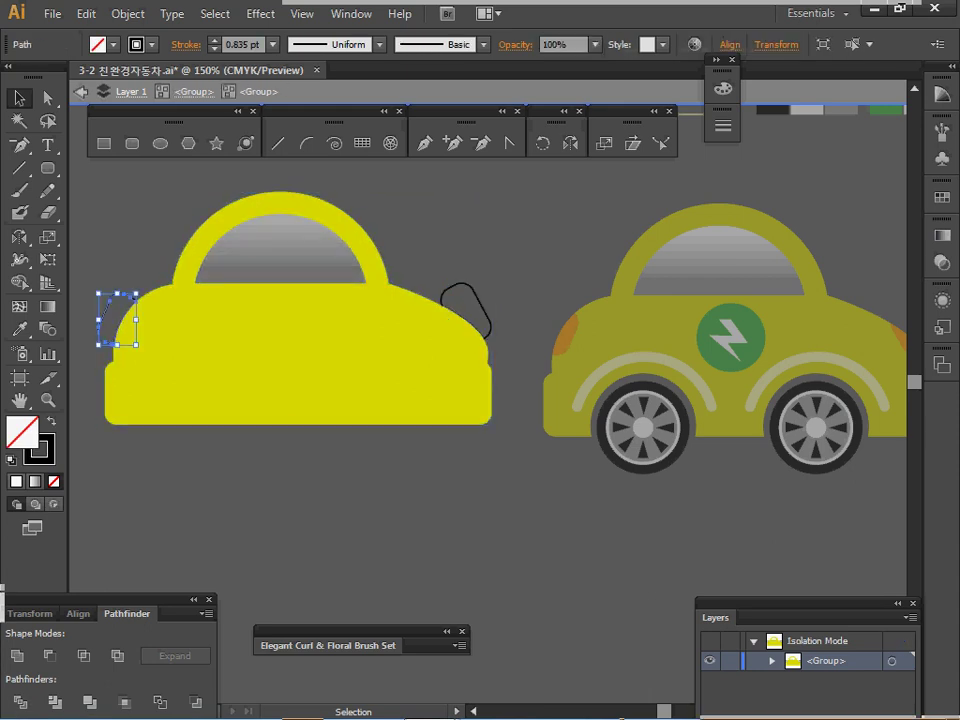
key(Delete)
click(481, 305)
key(Delete)
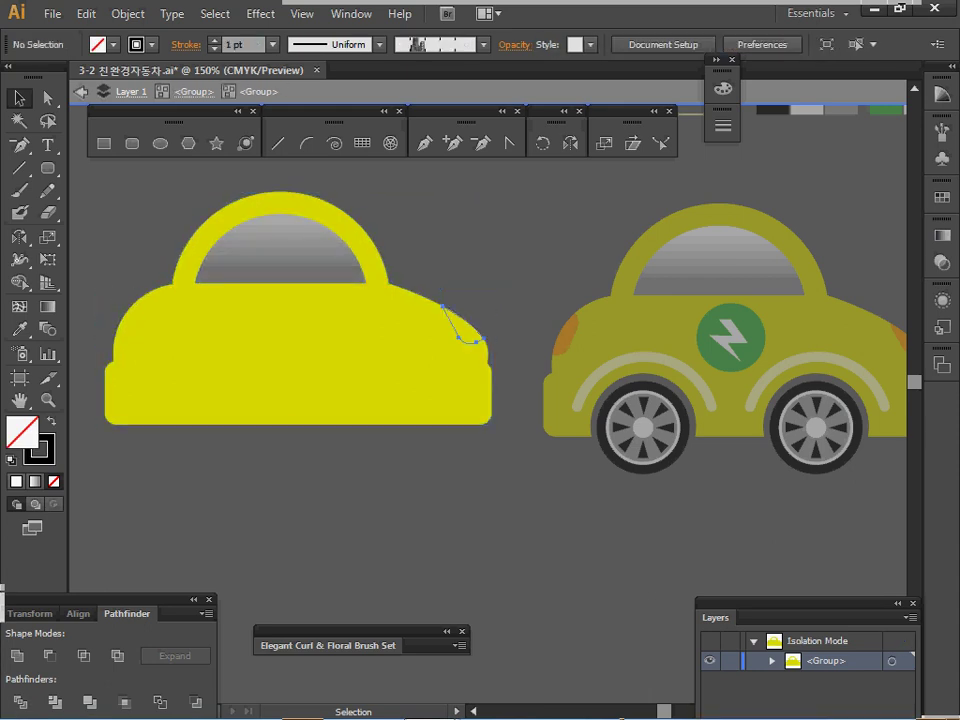
Fill both lamp pieces with the orange of the reference car's lamp and leave isolation mode
click(467, 328)
shift+click(123, 325)
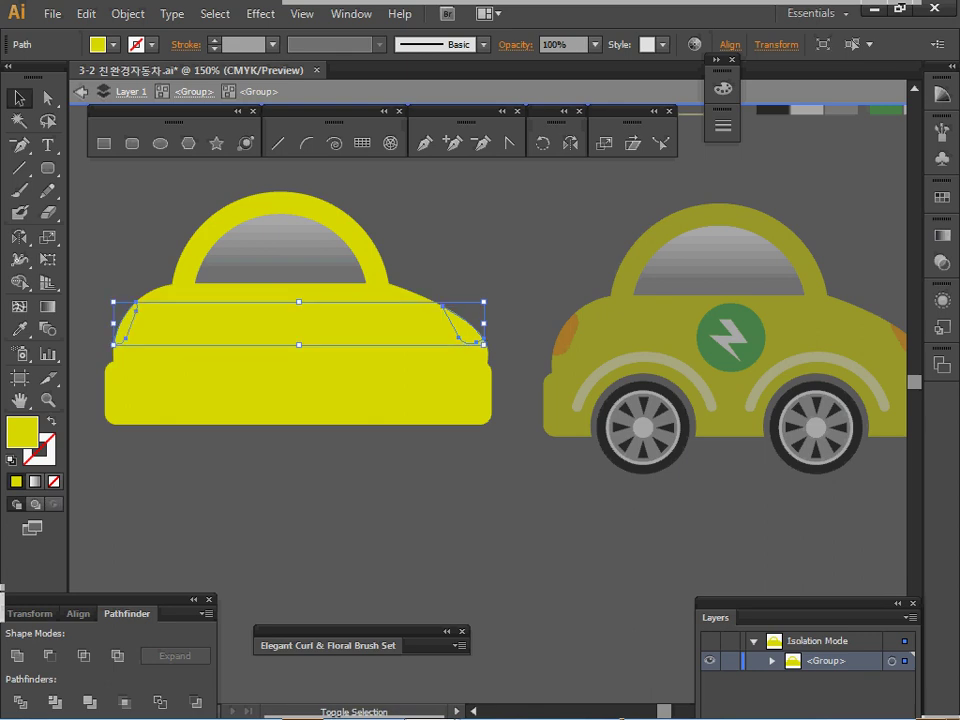
key(i)
click(566, 334)
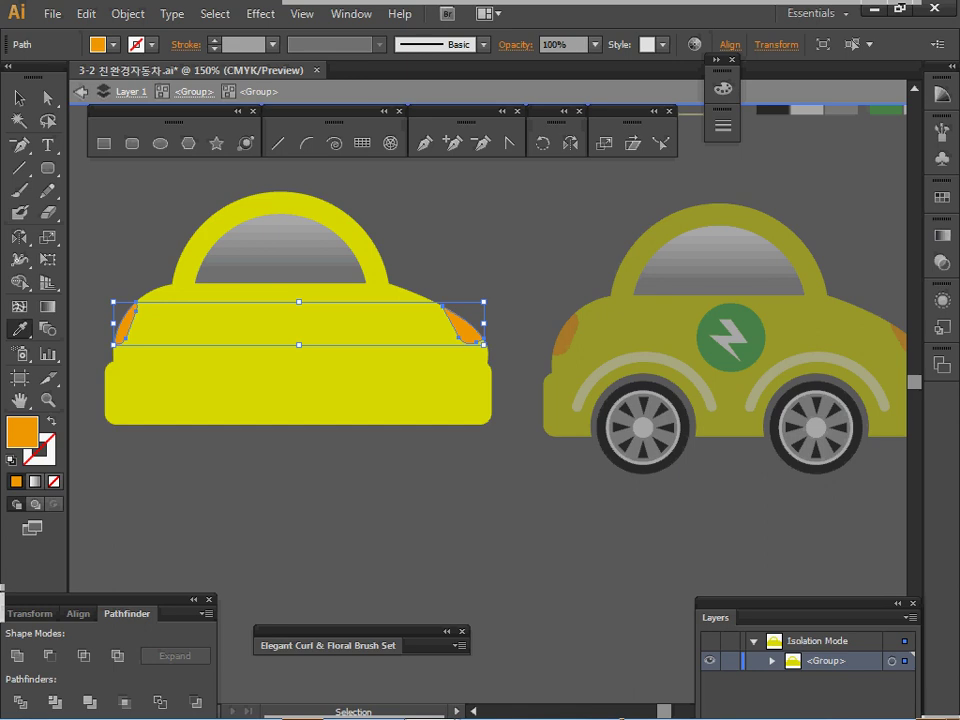
key(Escape)
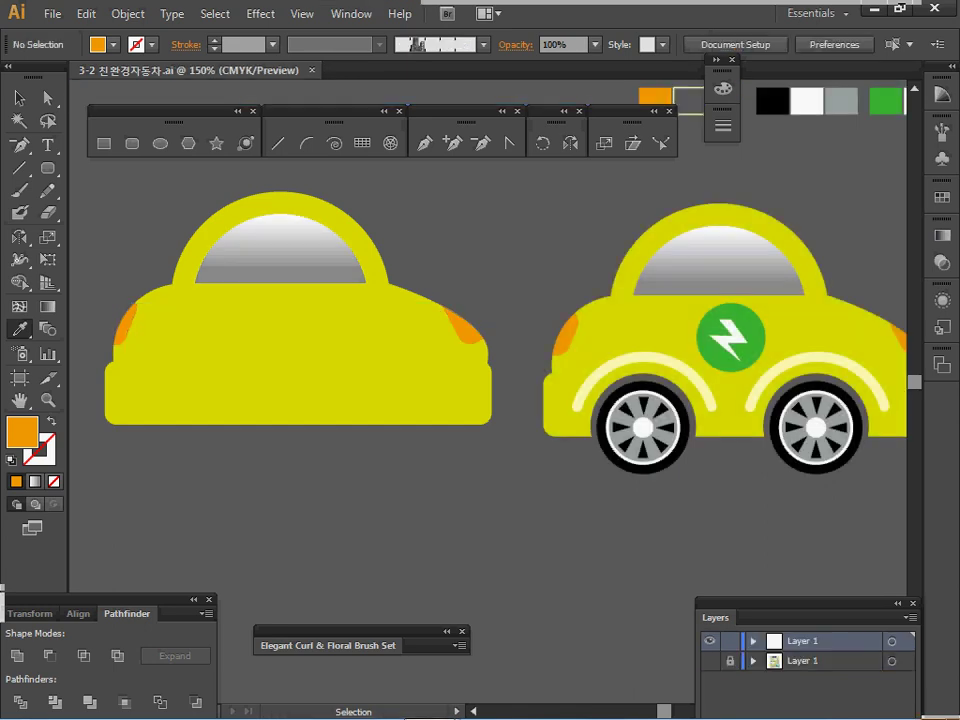
Inside the car group, draw a white circle slightly larger than the reference wheel over the left lower edge, and duplicate it horizontally for the other wheel arch
click(300, 350)
ctrl+double_click(300, 350)
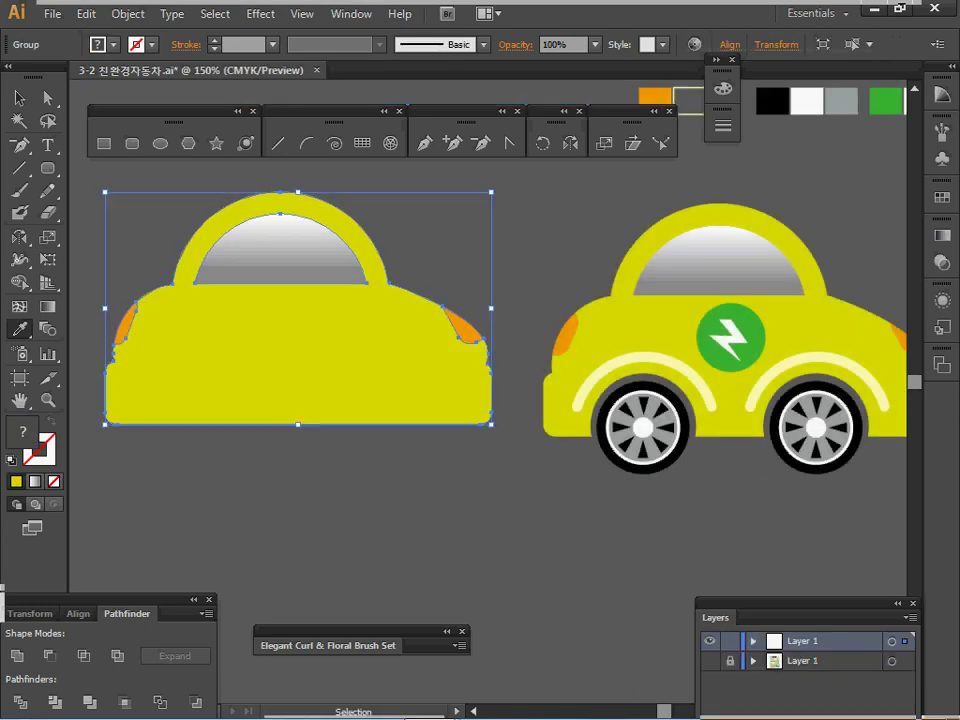
key(i)
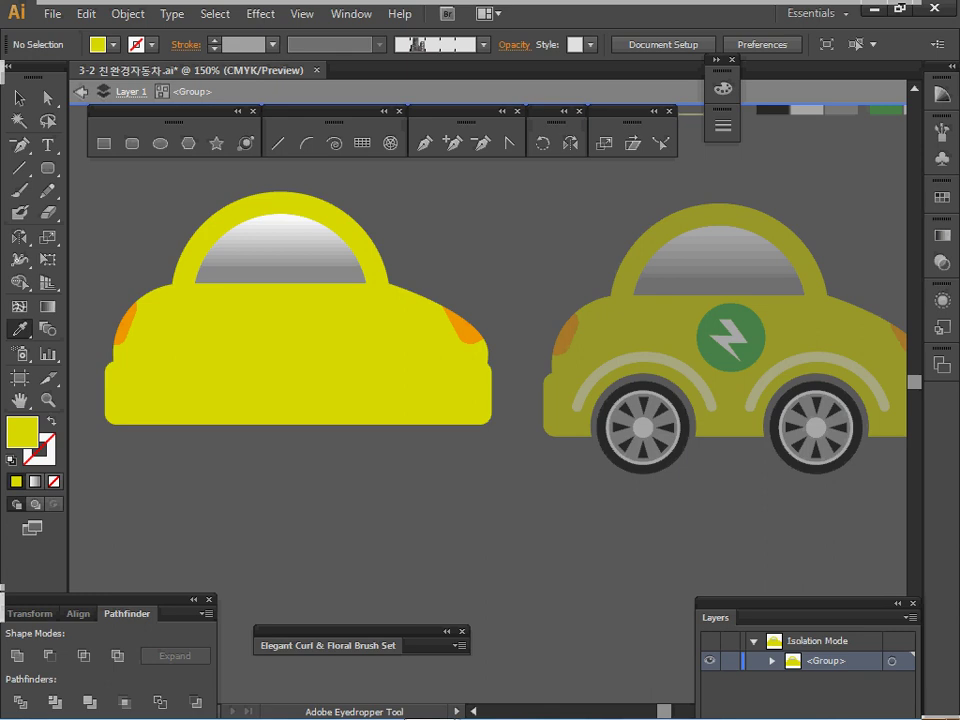
click(160, 143)
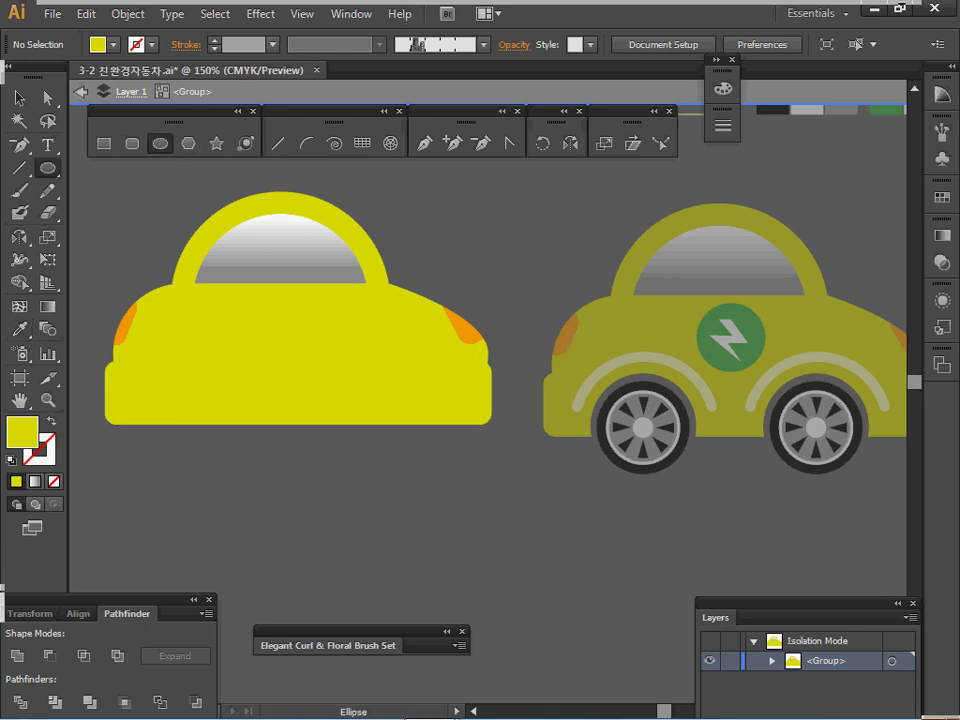
drag(643, 428, 697, 482)
mouse_move(643, 428)
mouse_down()
mouse_move(246, 409)
mouse_move(203, 416)
mouse_up()
key(d)
key(ctrl)
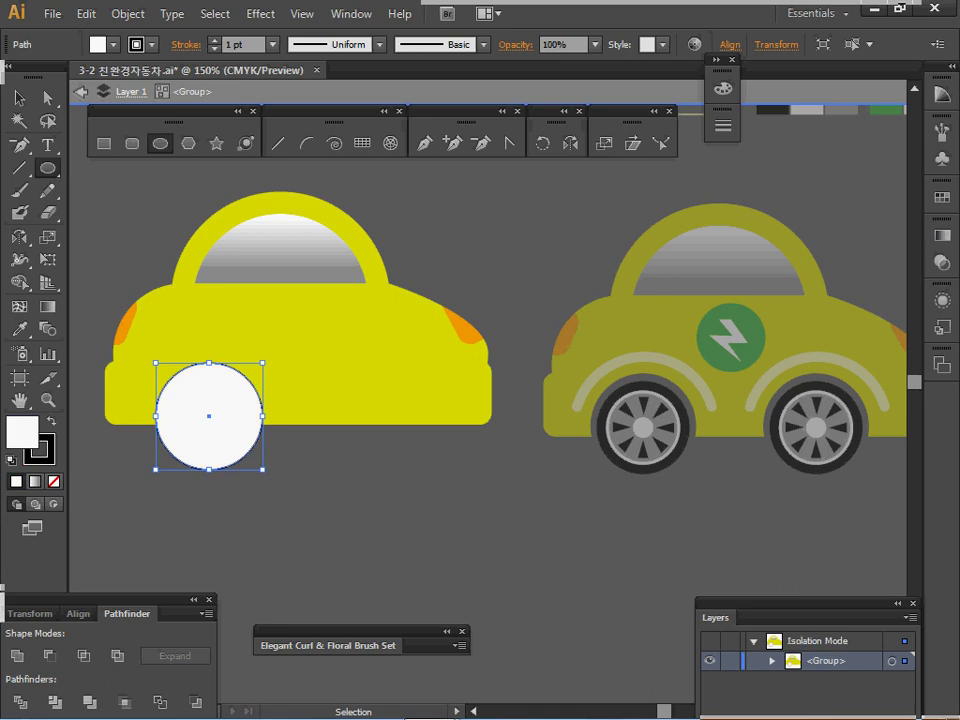
drag(208, 416, 374, 416)
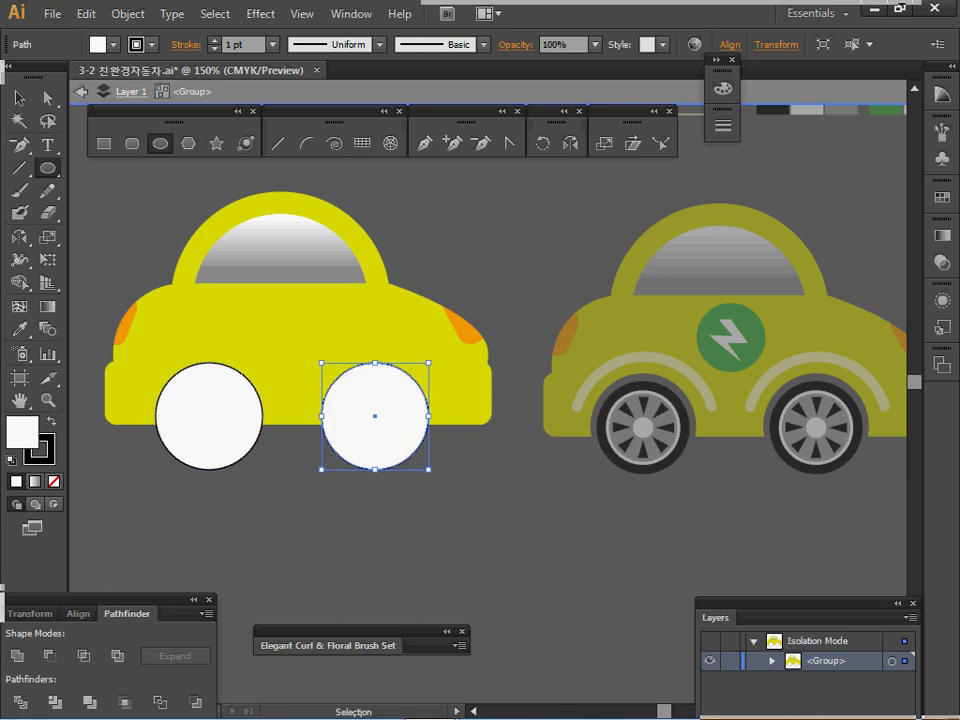
Try to subtract the two circles with all the car shapes selected, using Minus Front
drag(146, 503, 353, 387)
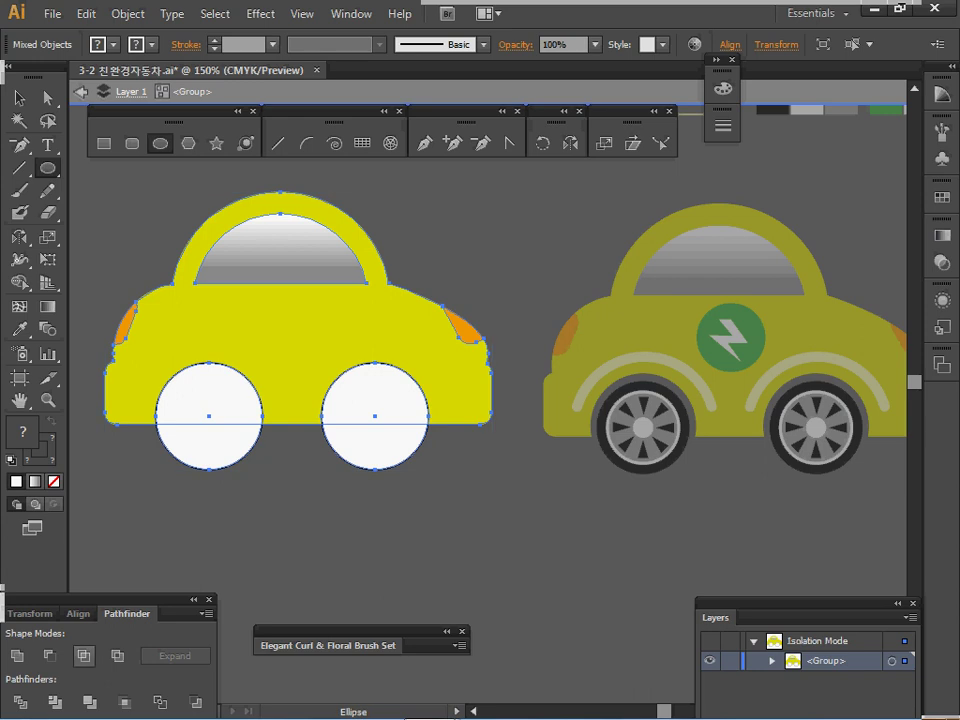
click(49, 656)
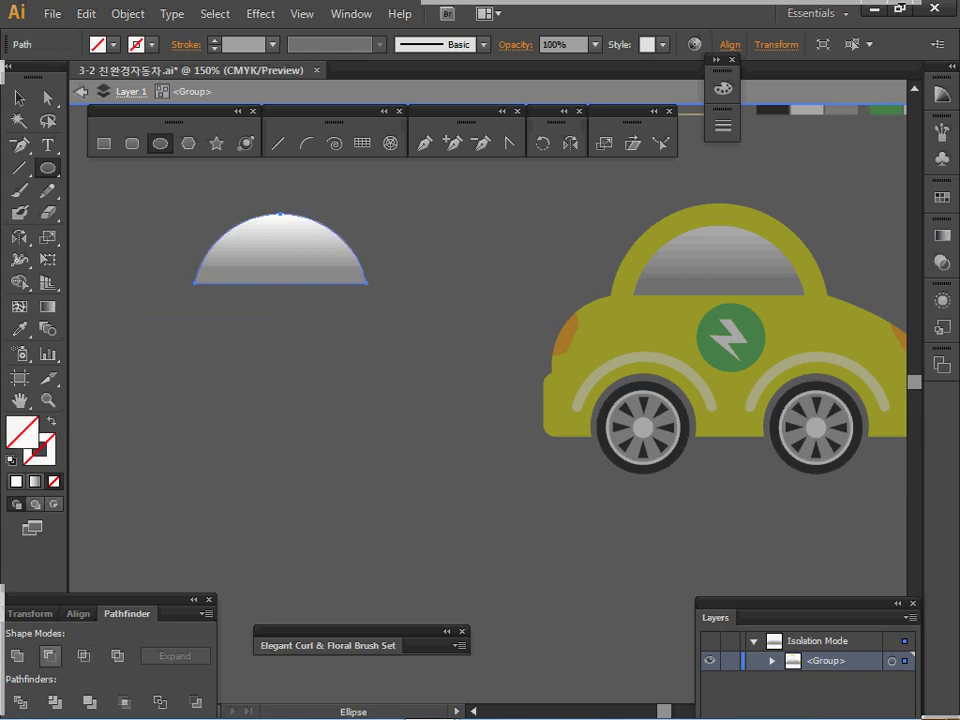
key(ctrl+z)
key(ctrl+shift+a)
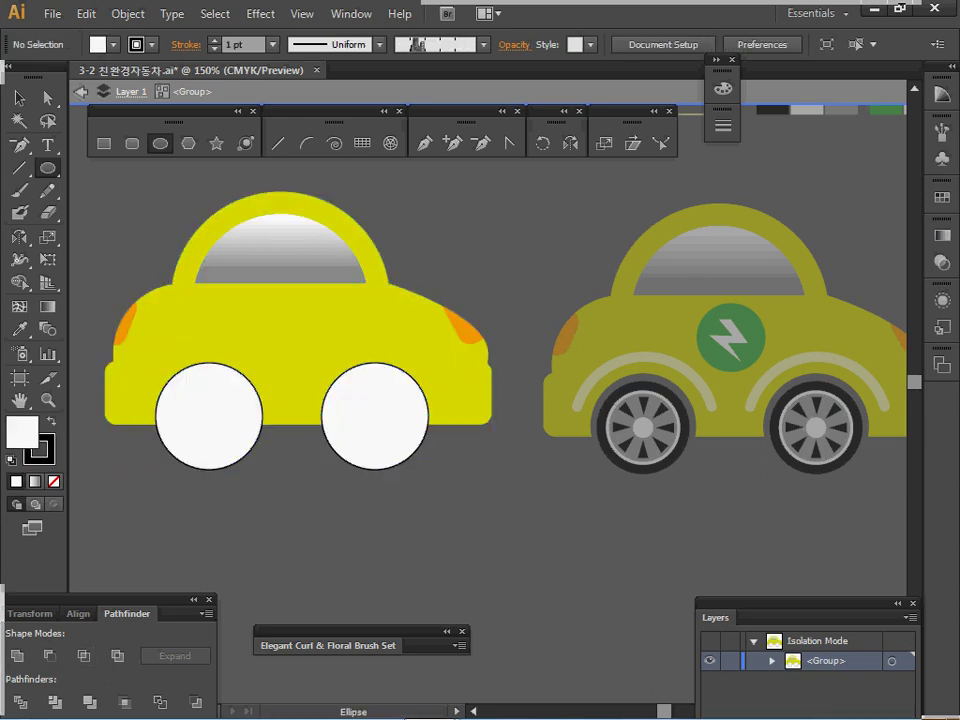
Cut the wheel arches by subtracting both circles from the body alone with Minus Front, and leave isolation mode
drag(47, 97, 100, 120)
drag(232, 467, 366, 362)
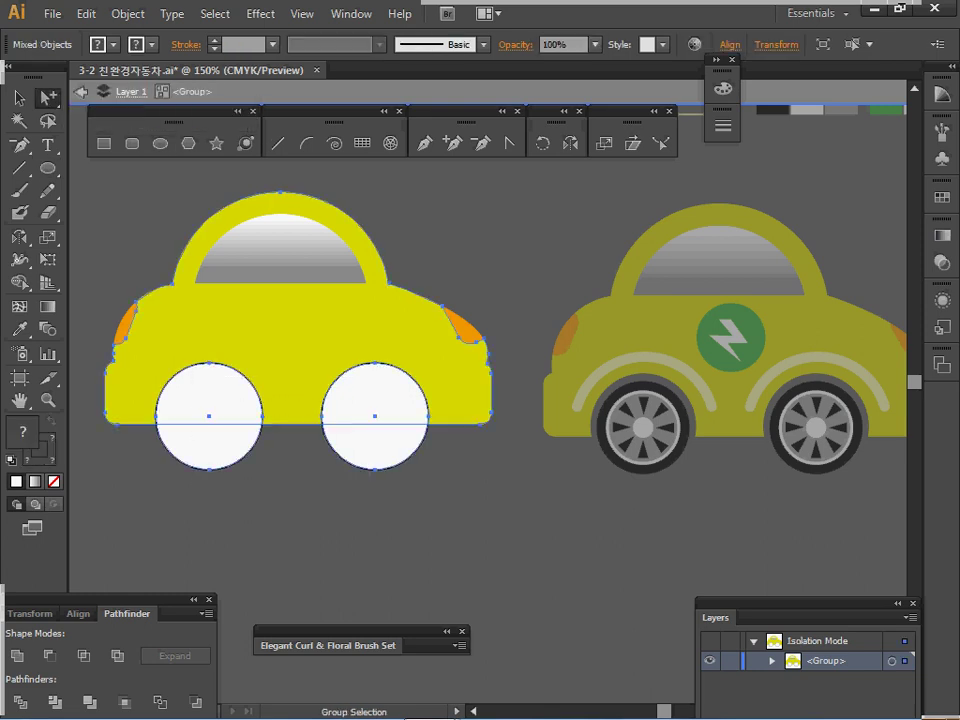
click(49, 656)
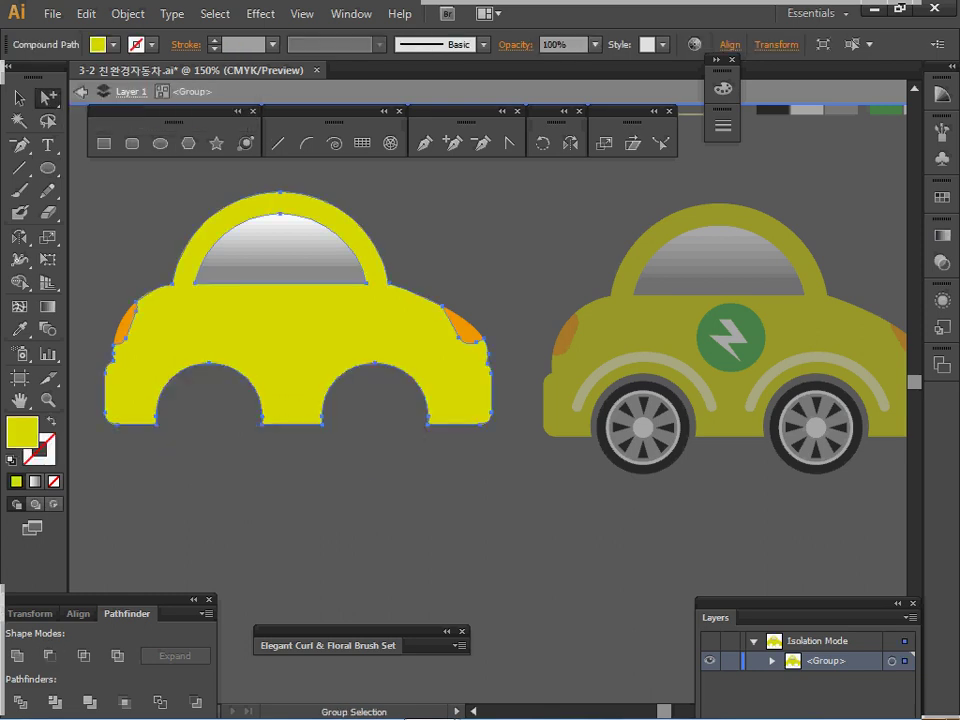
key(ctrl)
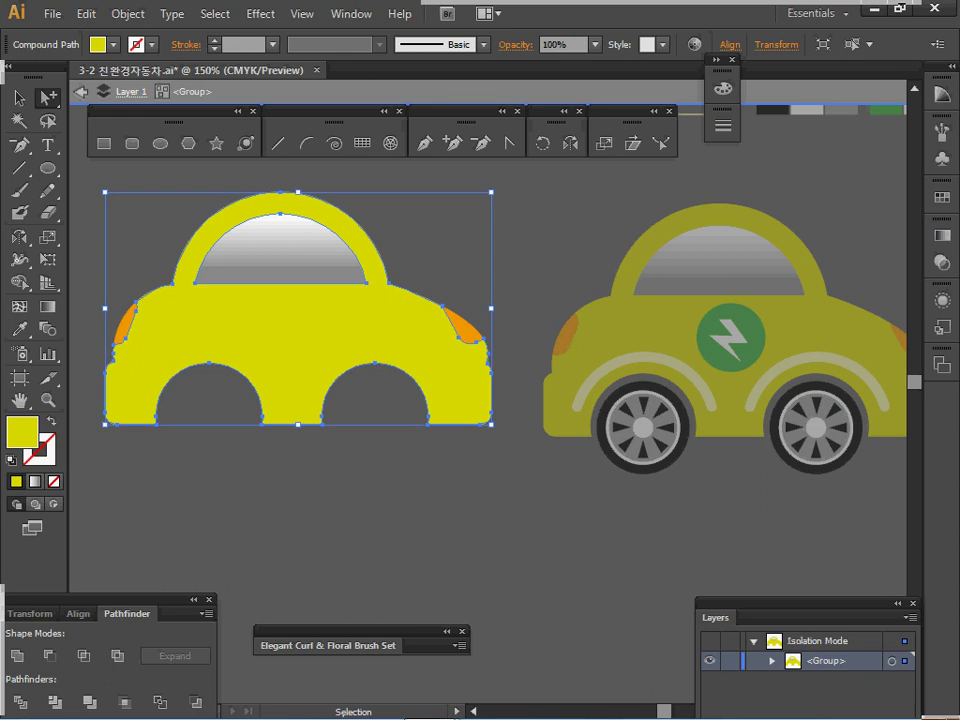
key(Escape)
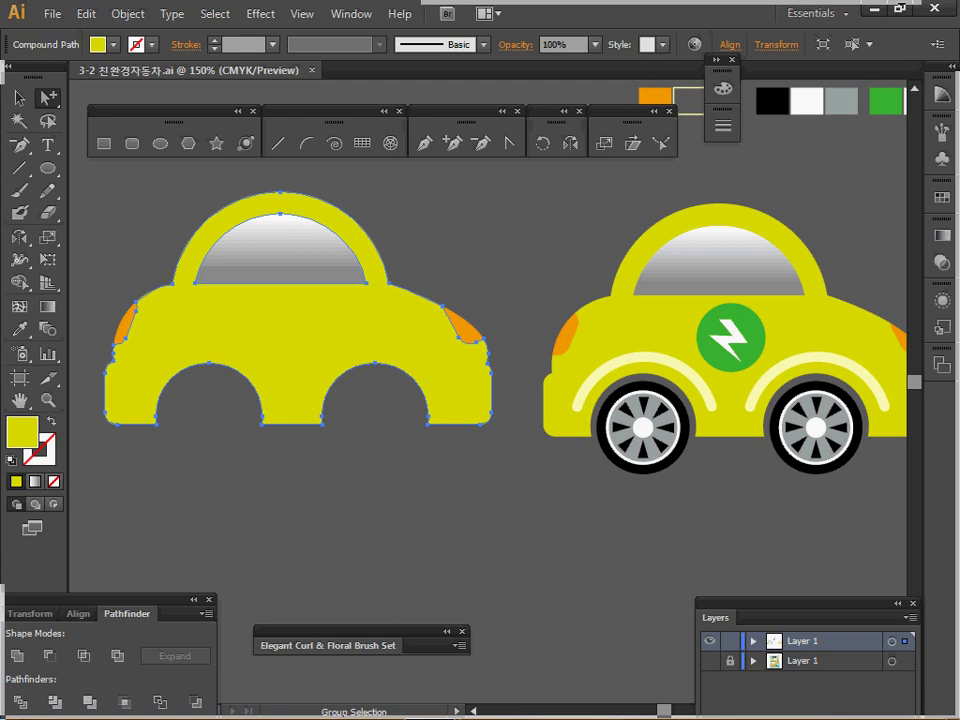
Inside the car group, draw a circle matching the reference left wheel's outer edge, with no fill and a 1 pt black stroke
click(19, 98)
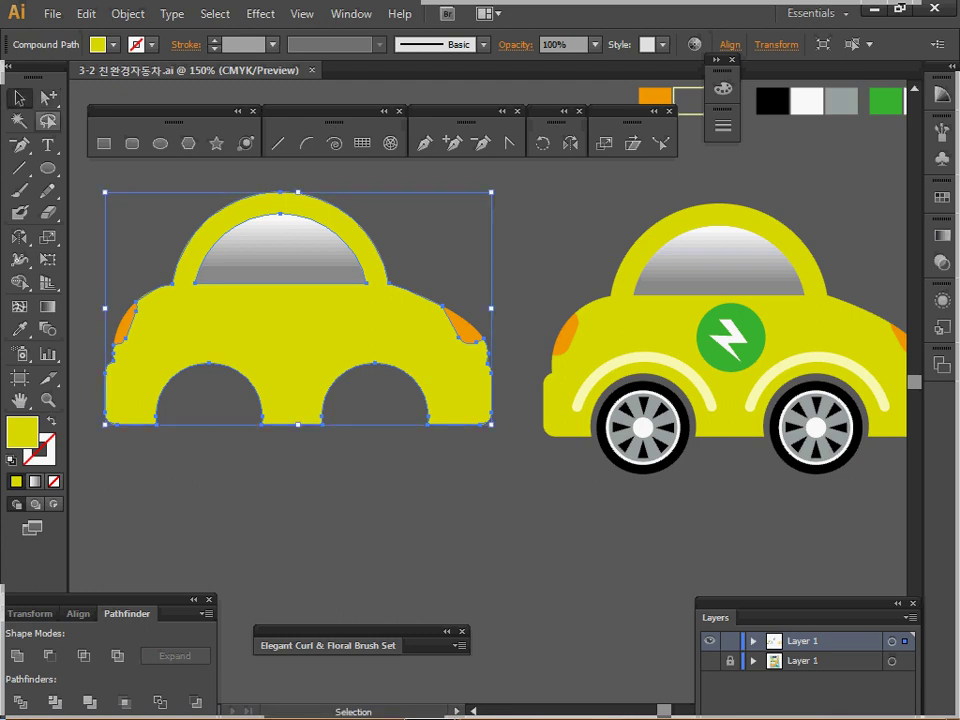
double_click(250, 325)
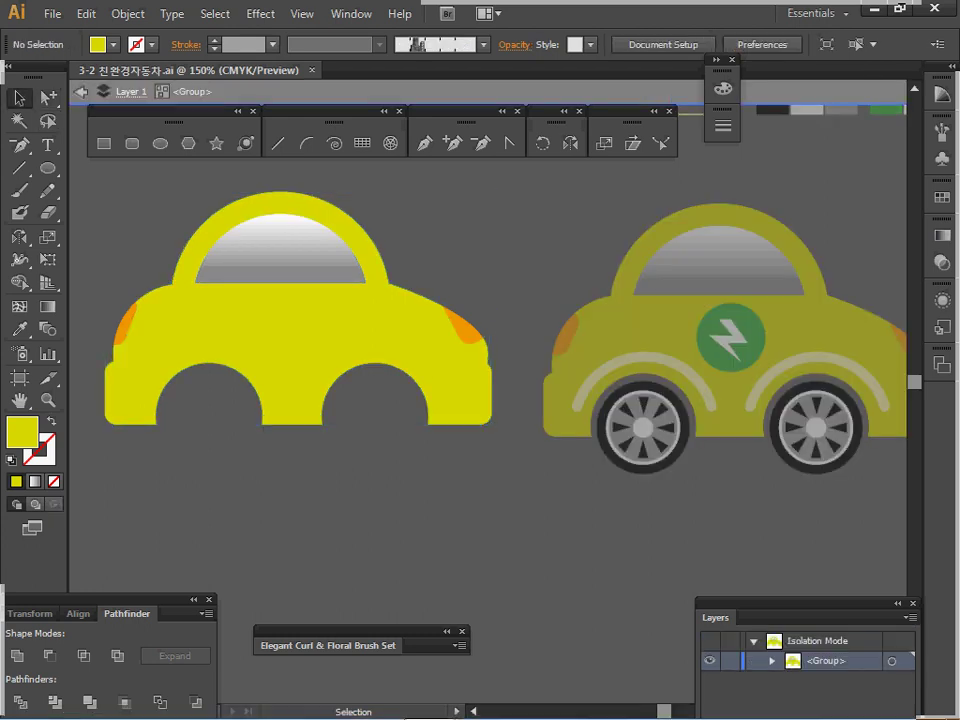
key(space)
drag(668, 459, 625, 448)
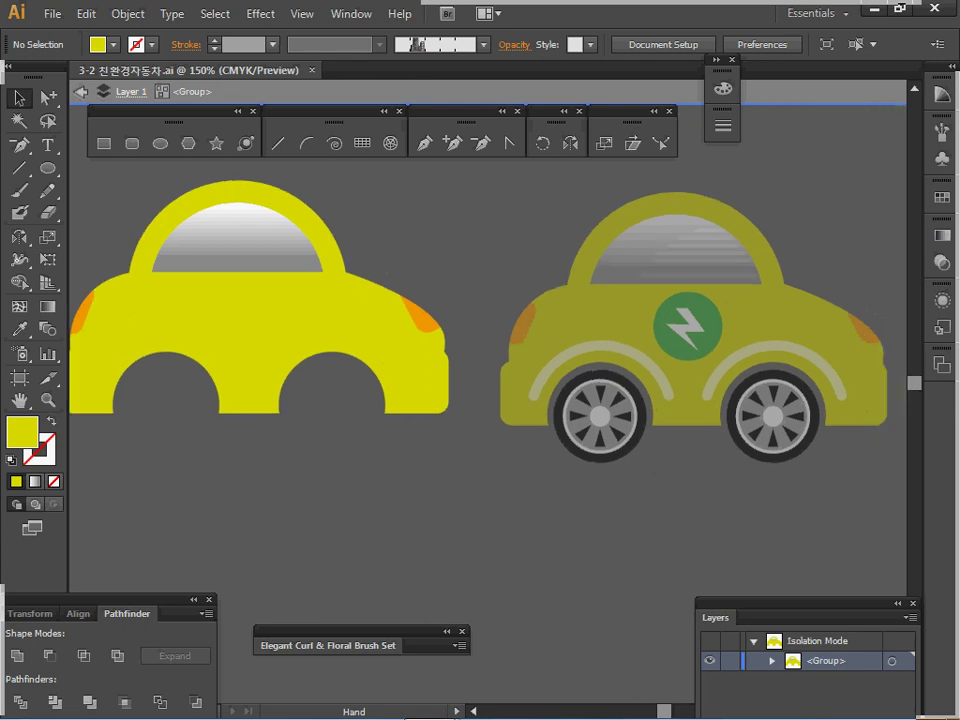
ctrl+click(625, 448)
key(ctrl+plus)
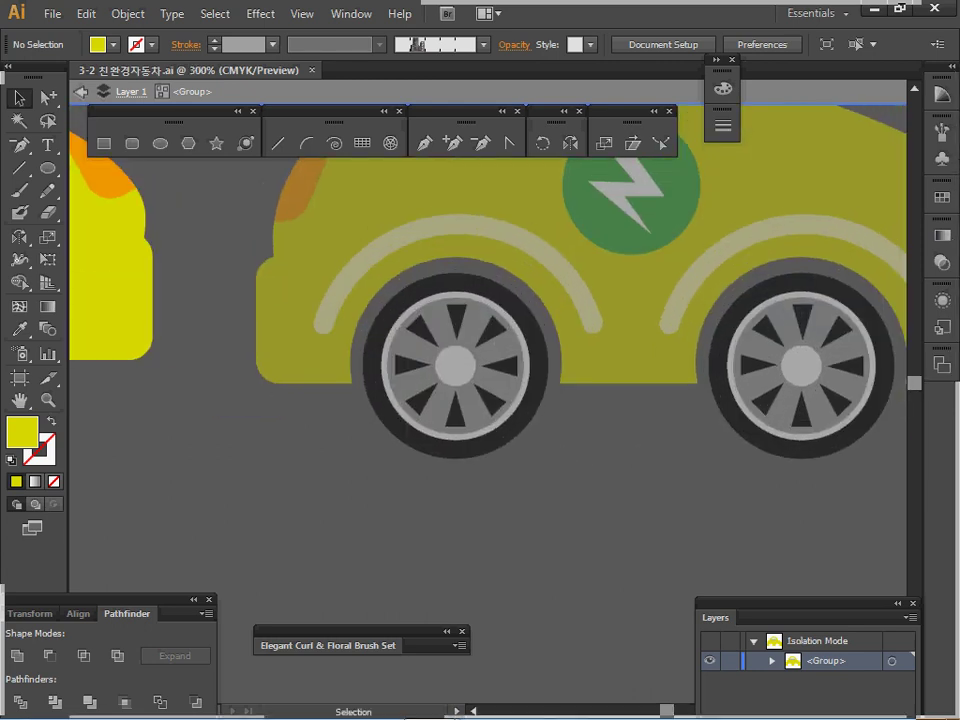
key(l)
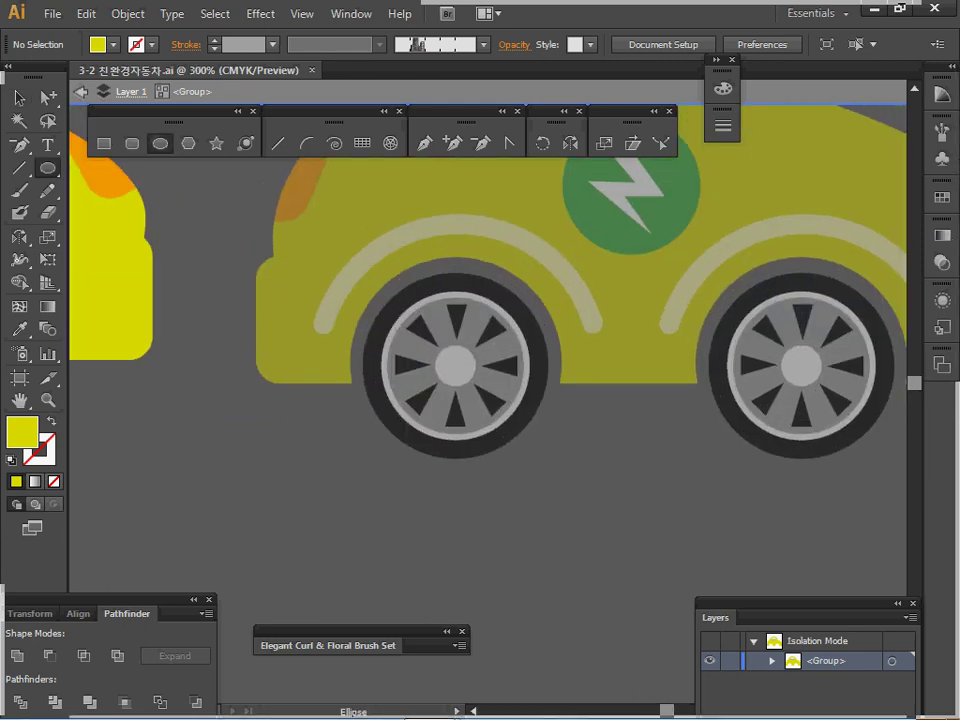
drag(454, 366, 547, 459)
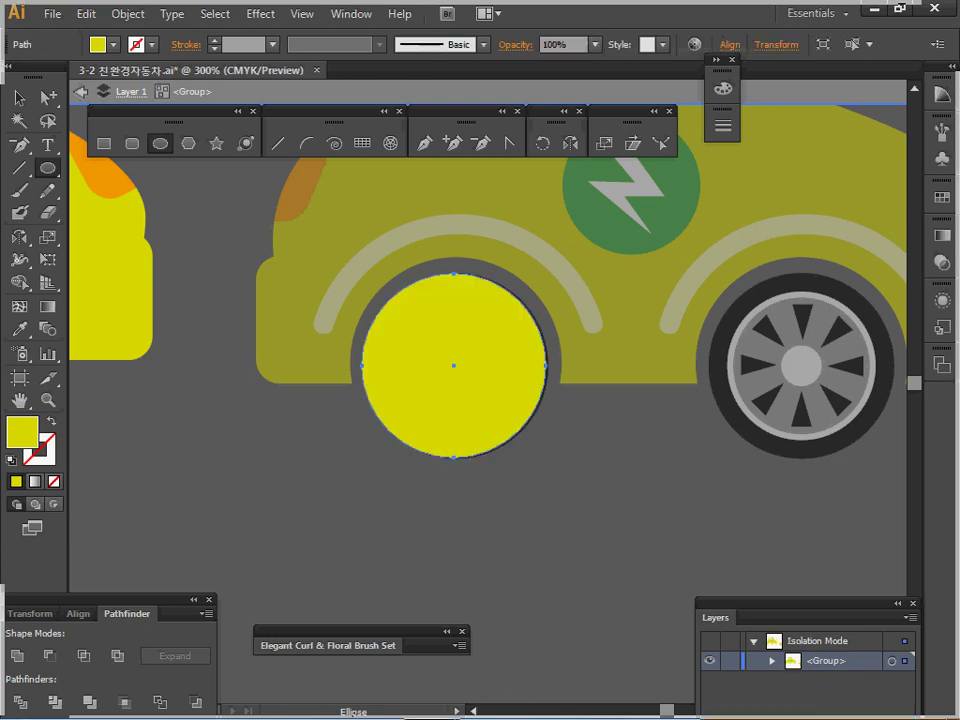
key(d)
key(slash)
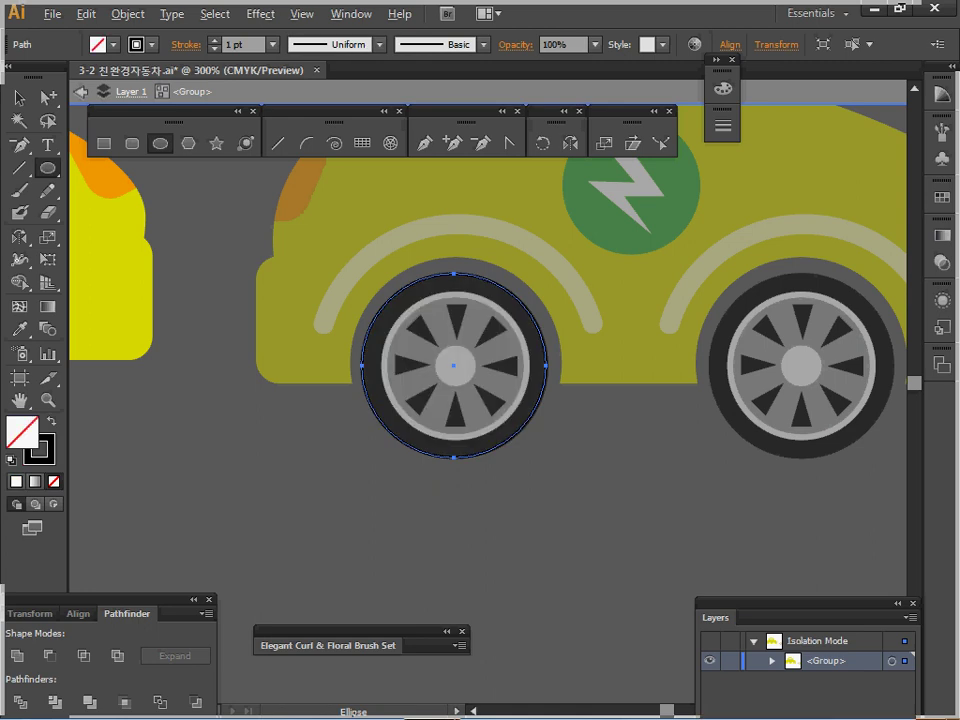
Draw three smaller concentric circles over the reference wheel for its white rim, grey disc and hub
key(ctrl+h)
drag(491, 403, 528, 440)
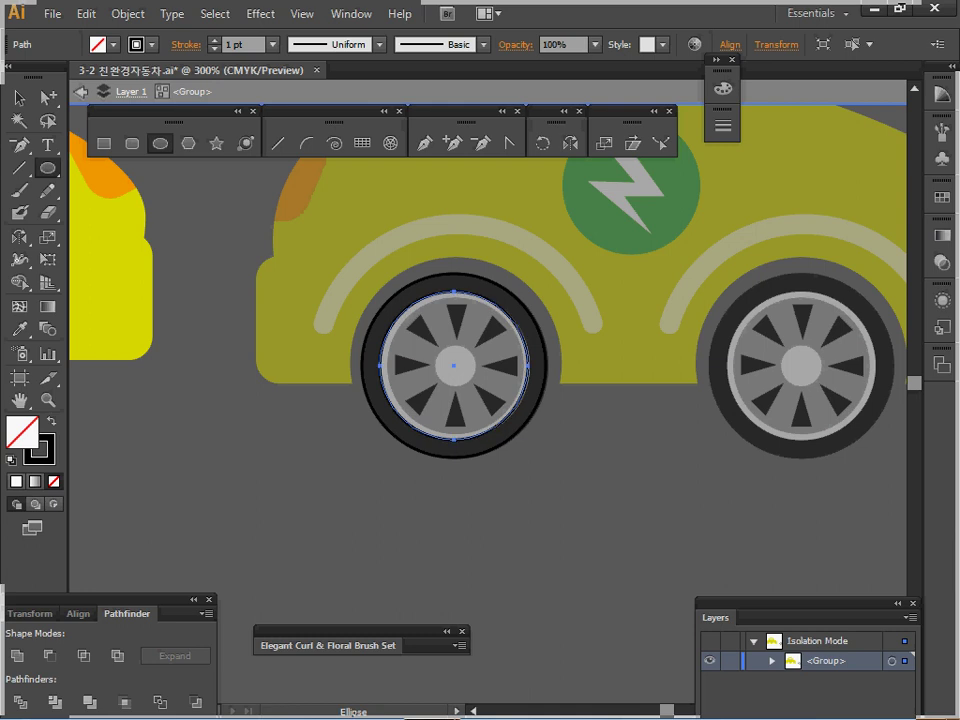
drag(454, 366, 522, 434)
drag(454, 366, 476, 388)
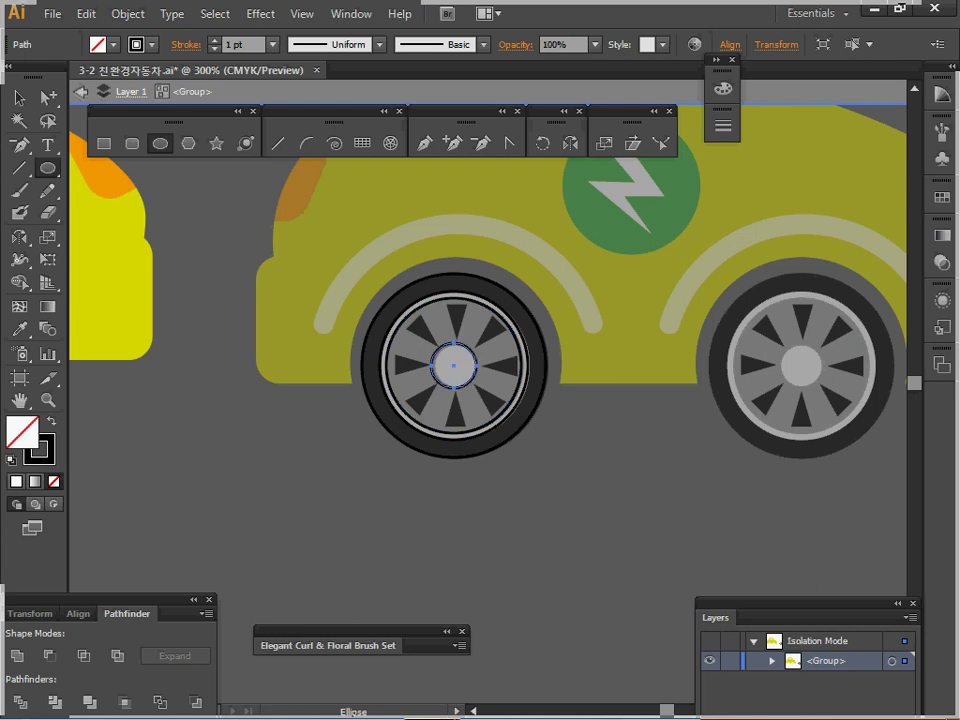
Move the four wheel circles from the reference car into the left wheel arch of the new car
drag(568, 474, 445, 355)
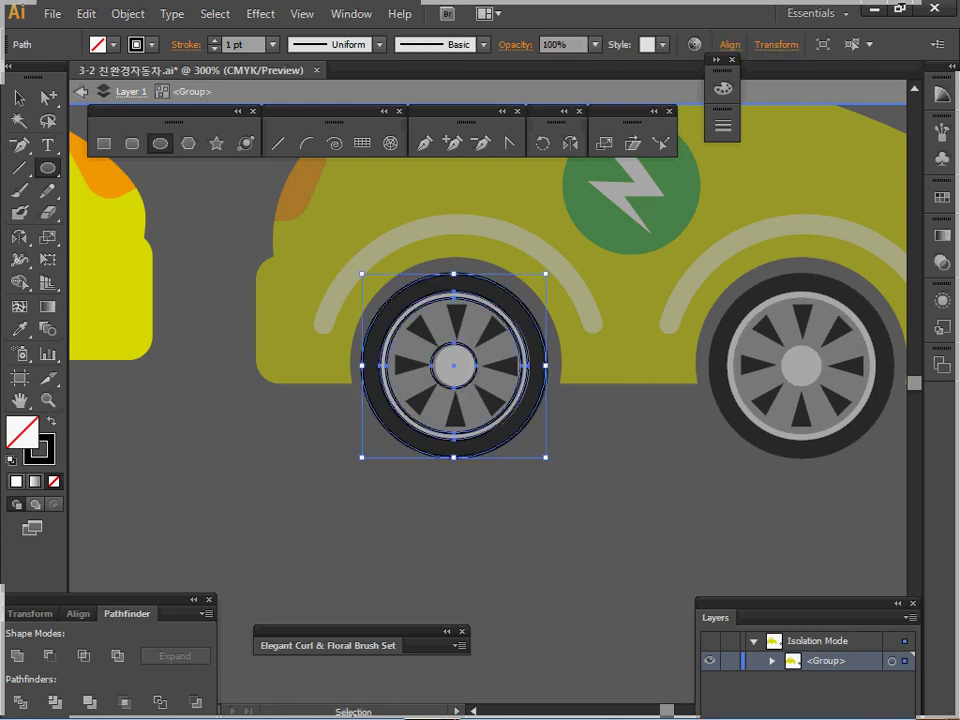
key(ctrl+x)
drag(120, 400, 842, 413)
key(ctrl+v)
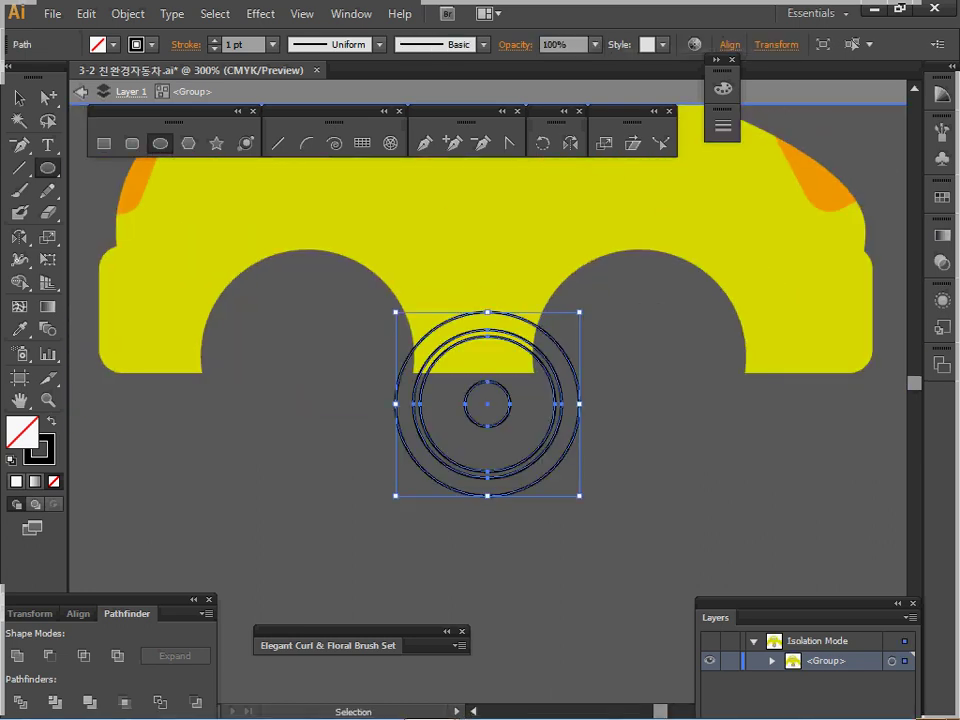
drag(487, 404, 306, 359)
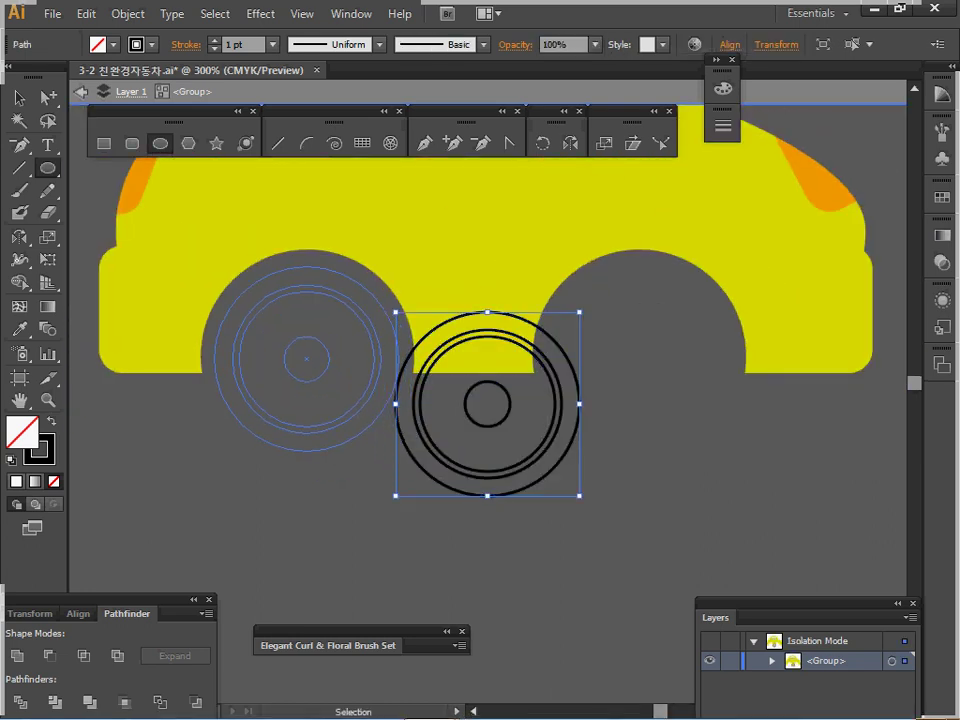
ctrl+alt+click(400, 425)
drag(400, 425, 166, 428)
ctrl+click(290, 460)
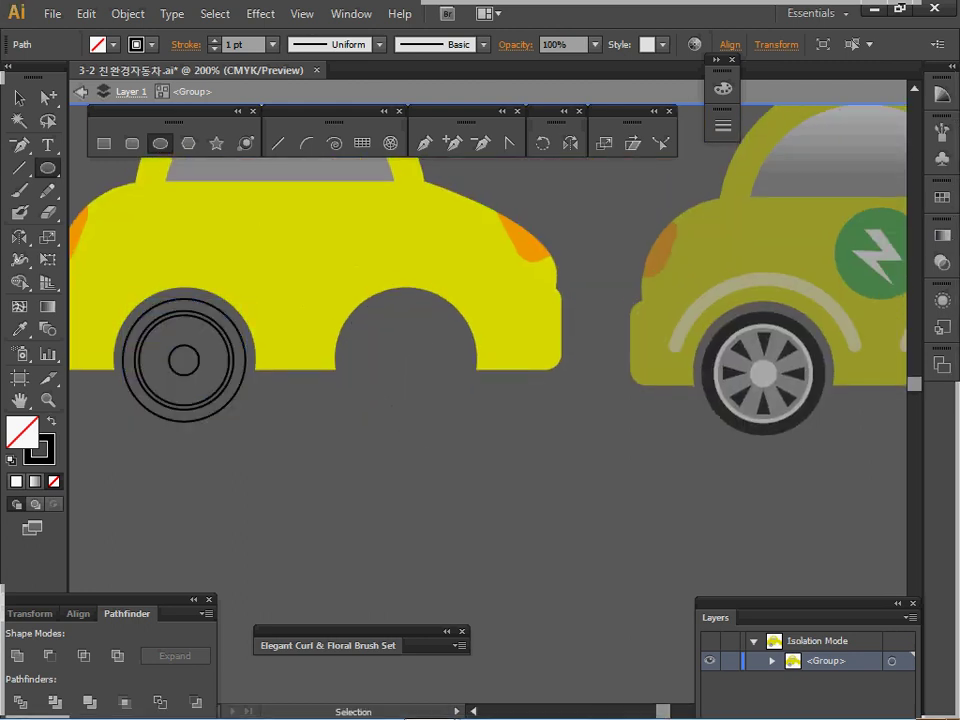
Try to fill the outermost wheel circle with black and select the circles beneath it in outline view, and undo the fill
ctrl+click(228, 403)
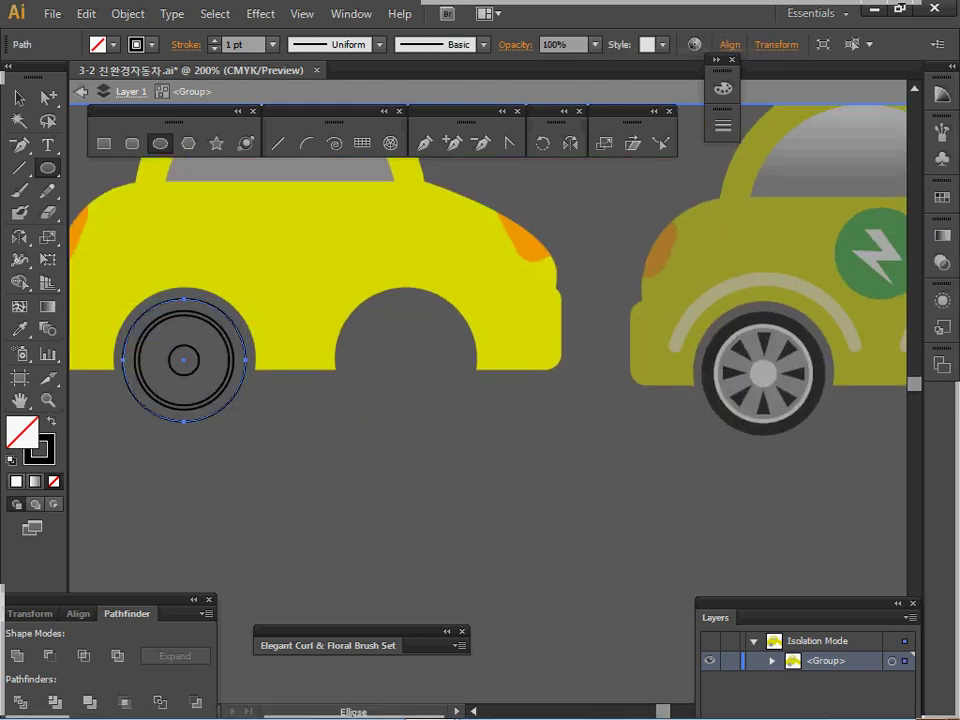
key(i)
key(shift+x)
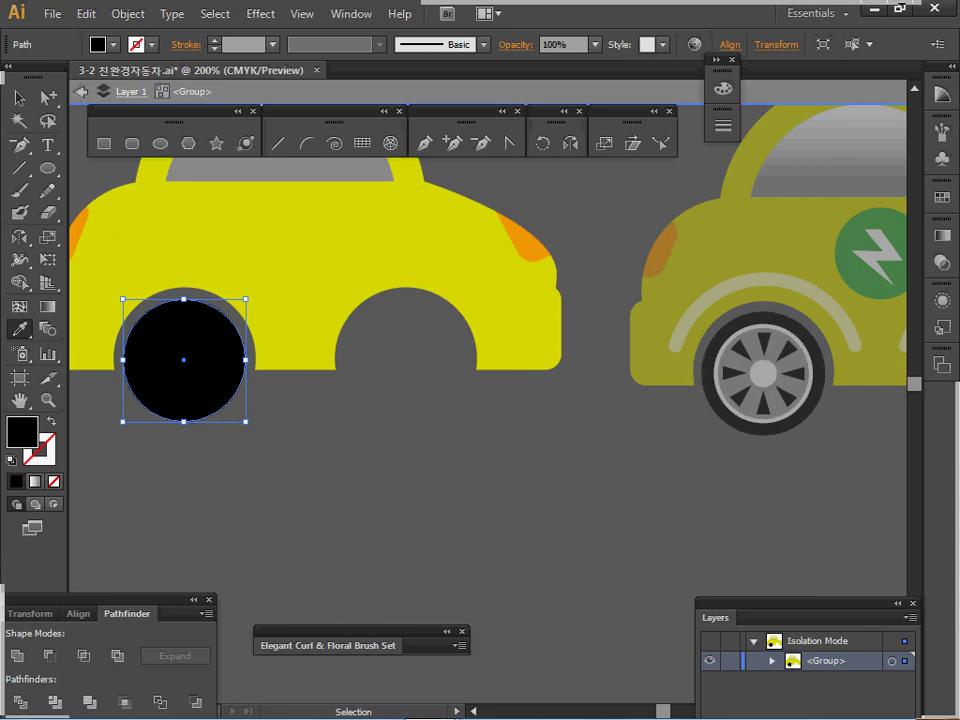
key(ctrl+y)
key(ctrl+shift+a)
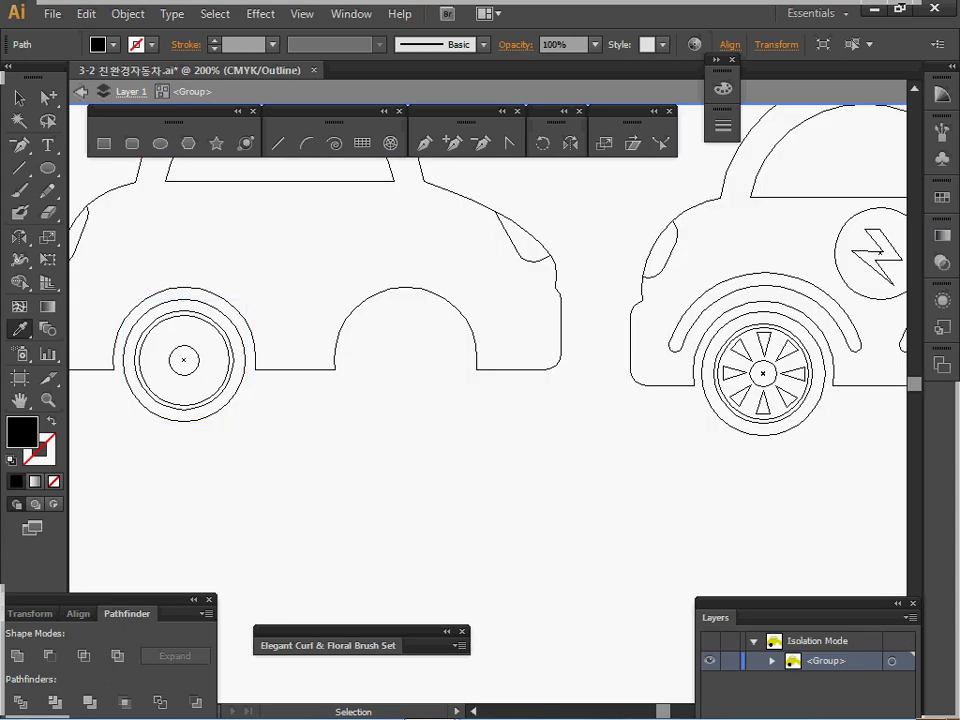
ctrl+click(219, 395)
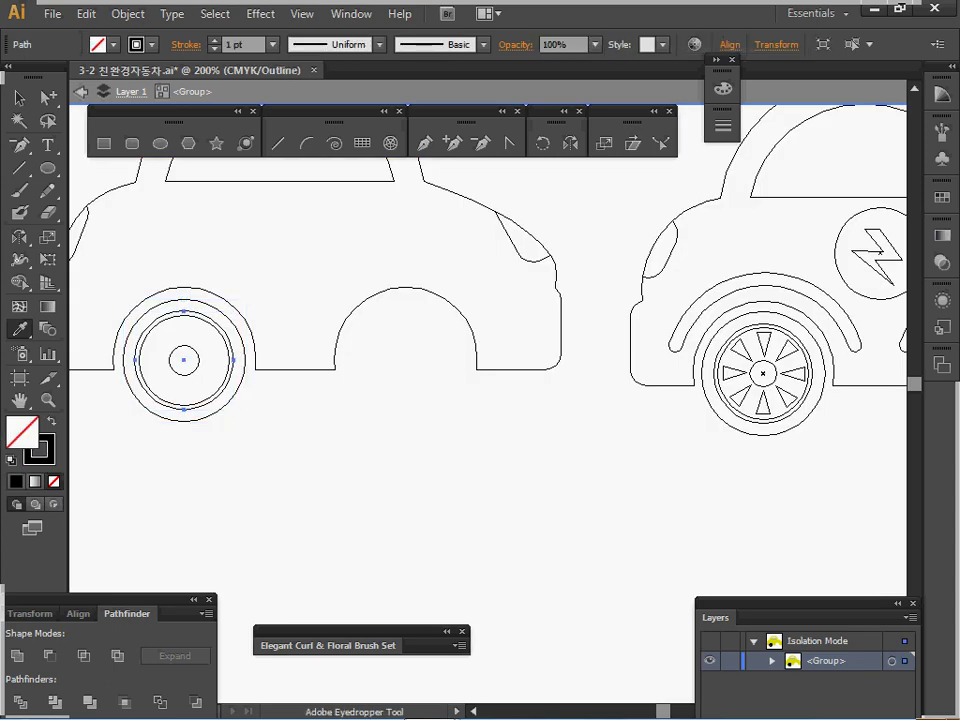
key(ctrl+y)
key(ctrl+shift+a)
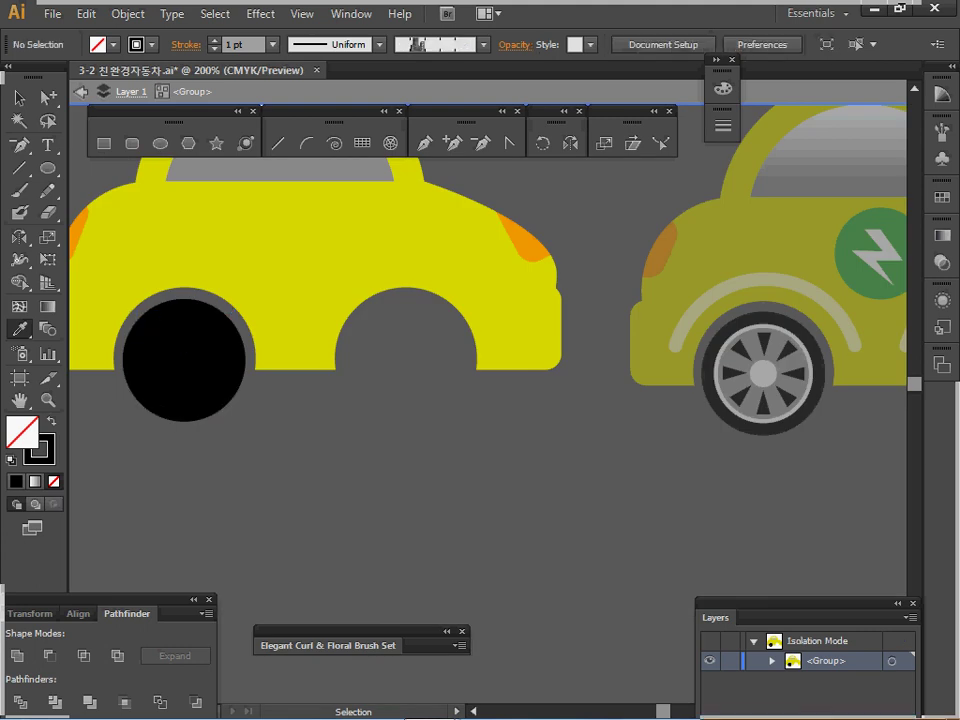
key(ctrl+z)
key(ctrl+shift+a)
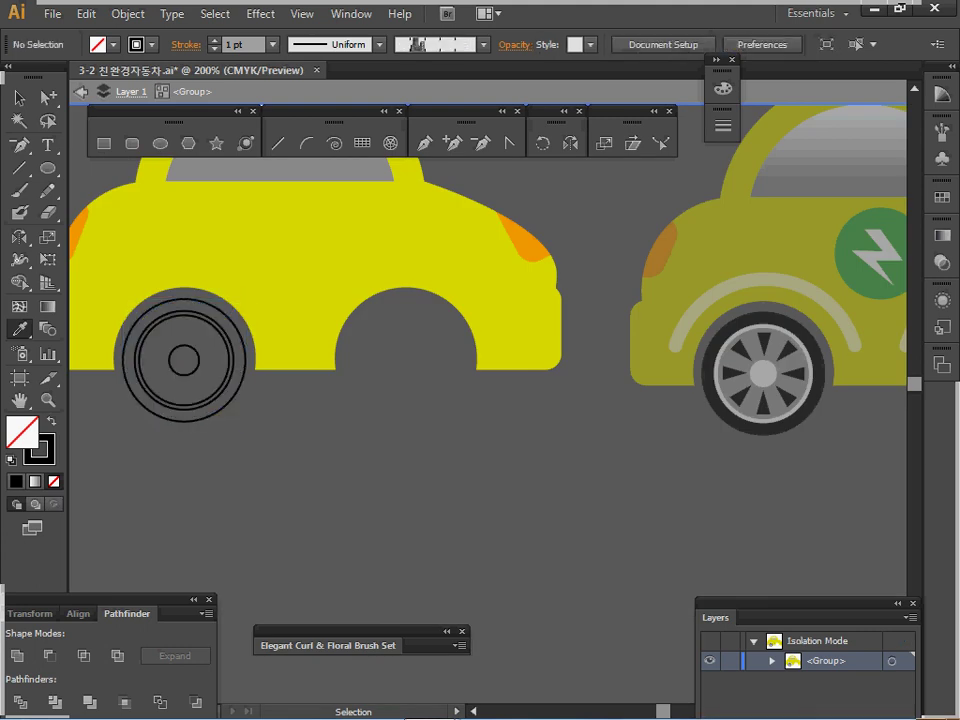
Fill the hub circle with the reference hub's white and the disc circle with the reference disc's grey, without strokes
ctrl+click(198, 362)
click(763, 374)
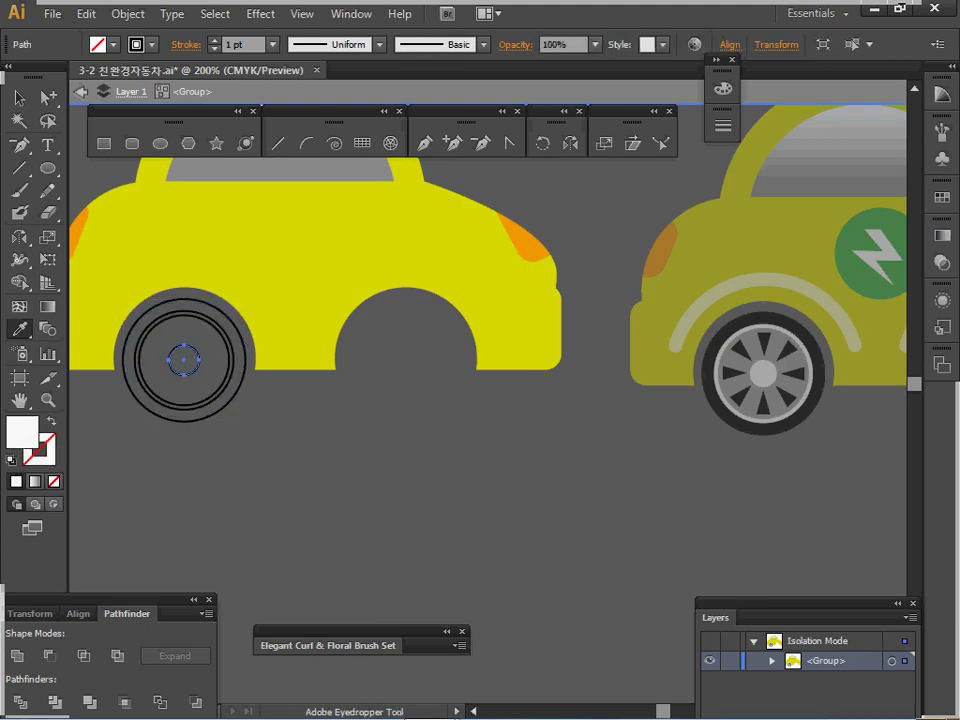
ctrl+click(229, 362)
click(782, 381)
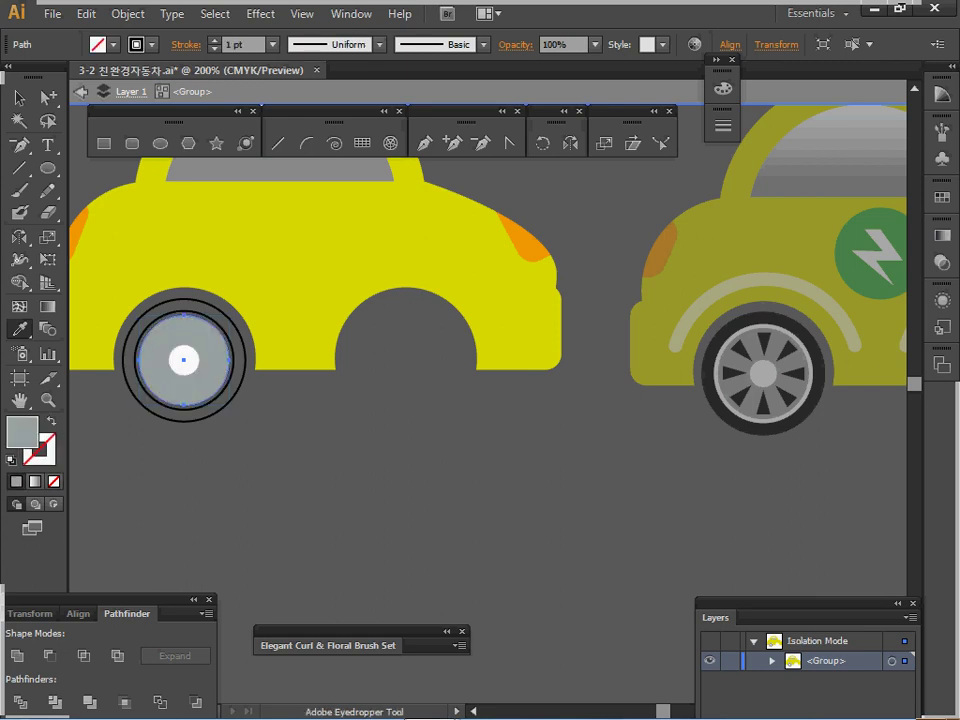
key(ctrl+shift+a)
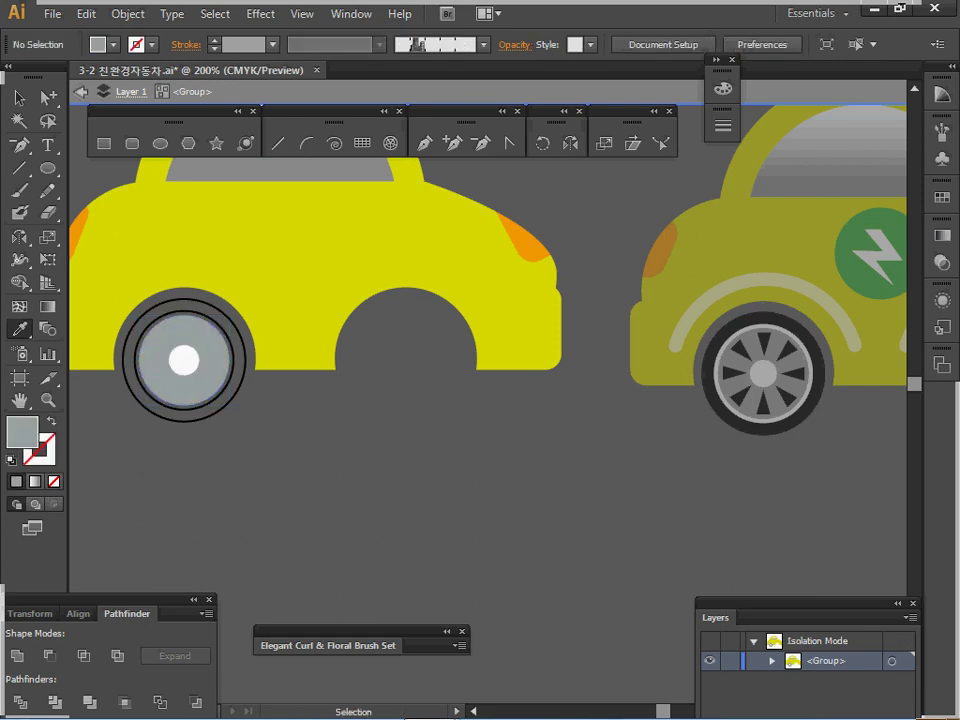
Fill the rim circle with the reference hub's white and the outermost circle with the reference tyre's black
ctrl+click(233, 362)
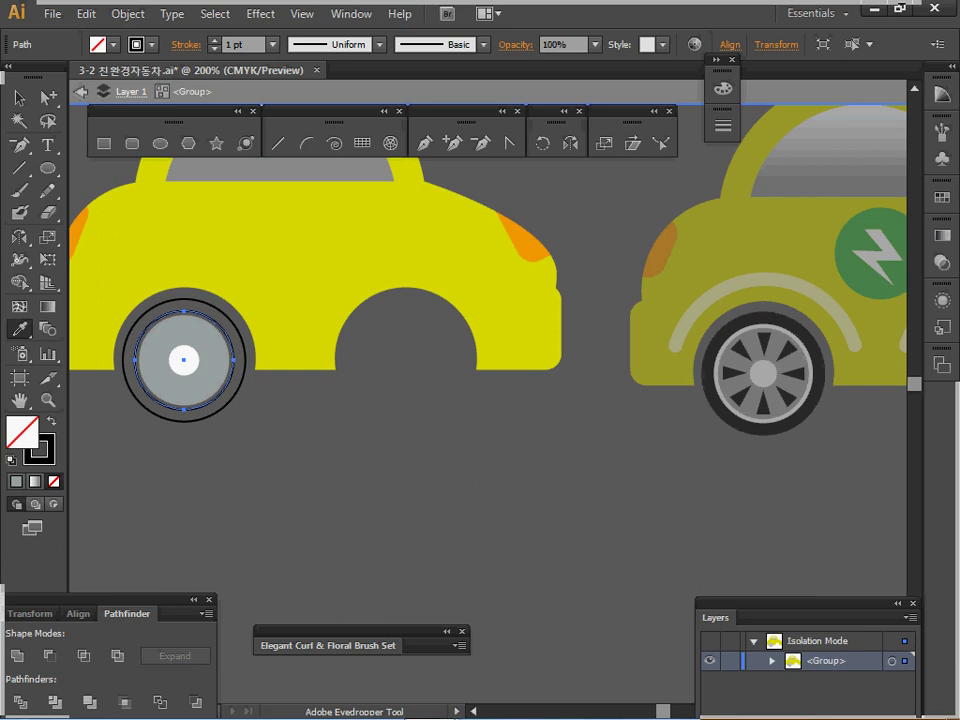
click(763, 374)
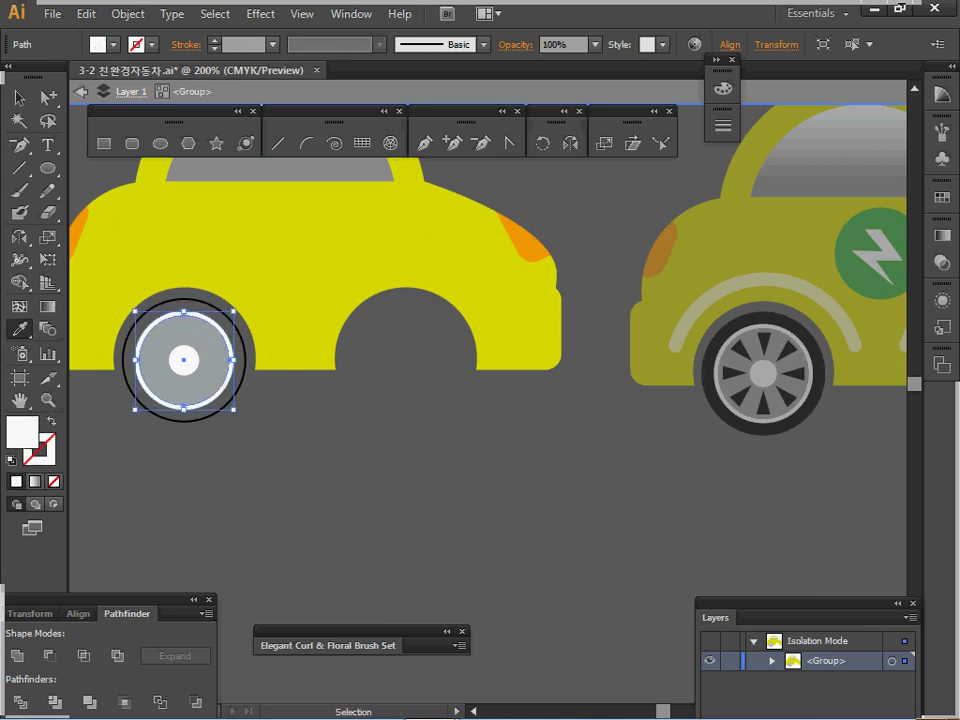
ctrl+click(225, 362)
ctrl+click(245, 362)
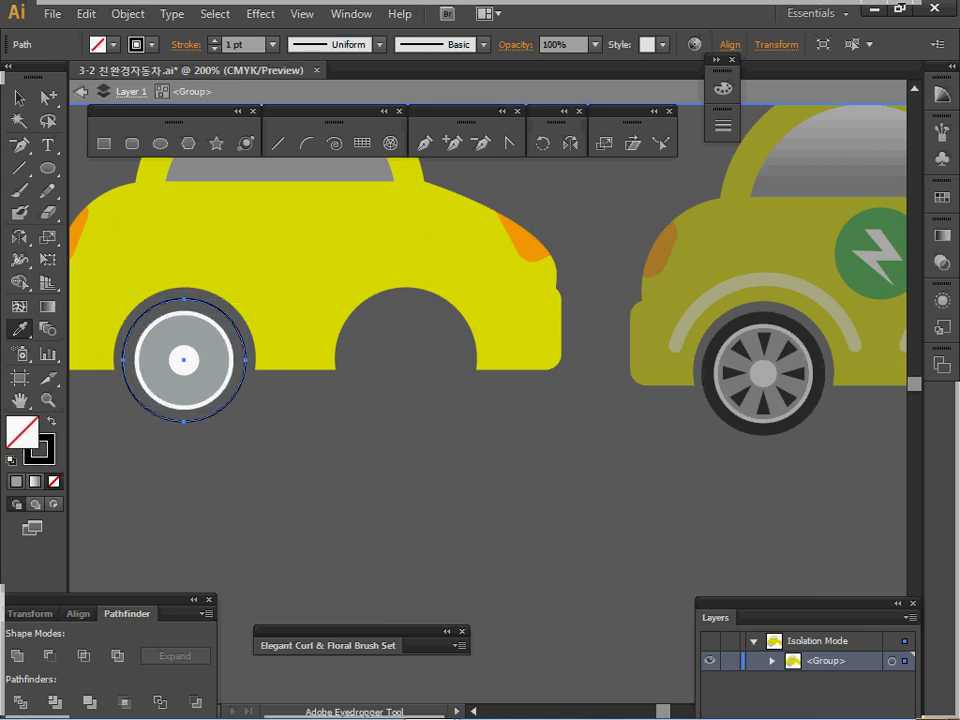
click(709, 376)
Align all four wheel circles on their horizontal and vertical centres, and leave isolation mode
drag(121, 463, 207, 340)
click(79, 614)
click(51, 650)
click(166, 650)
key(ctrl)
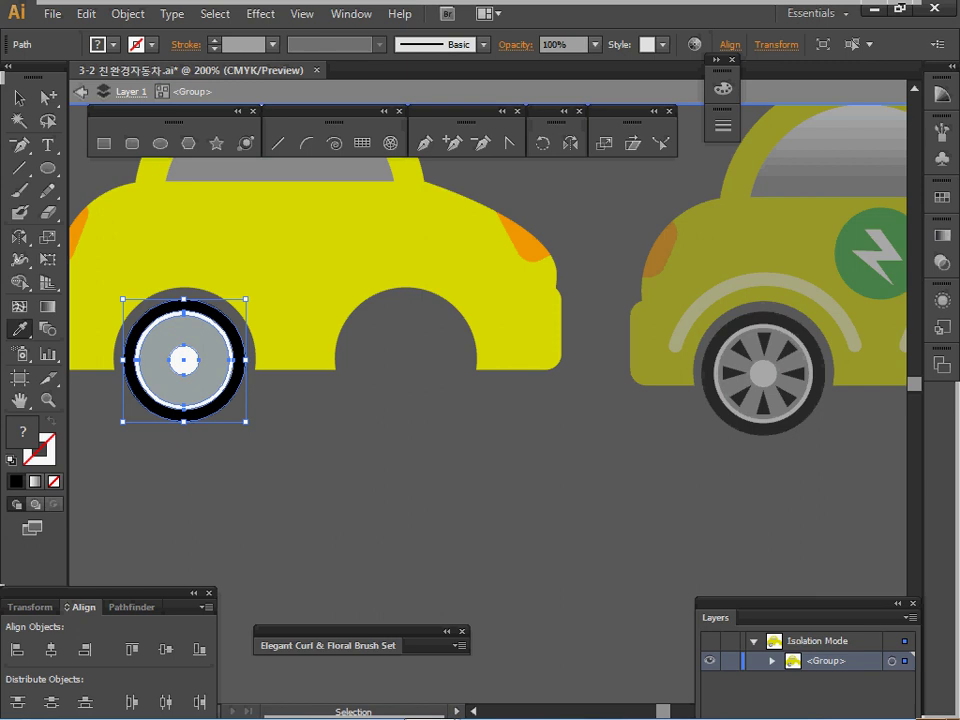
key(Escape)
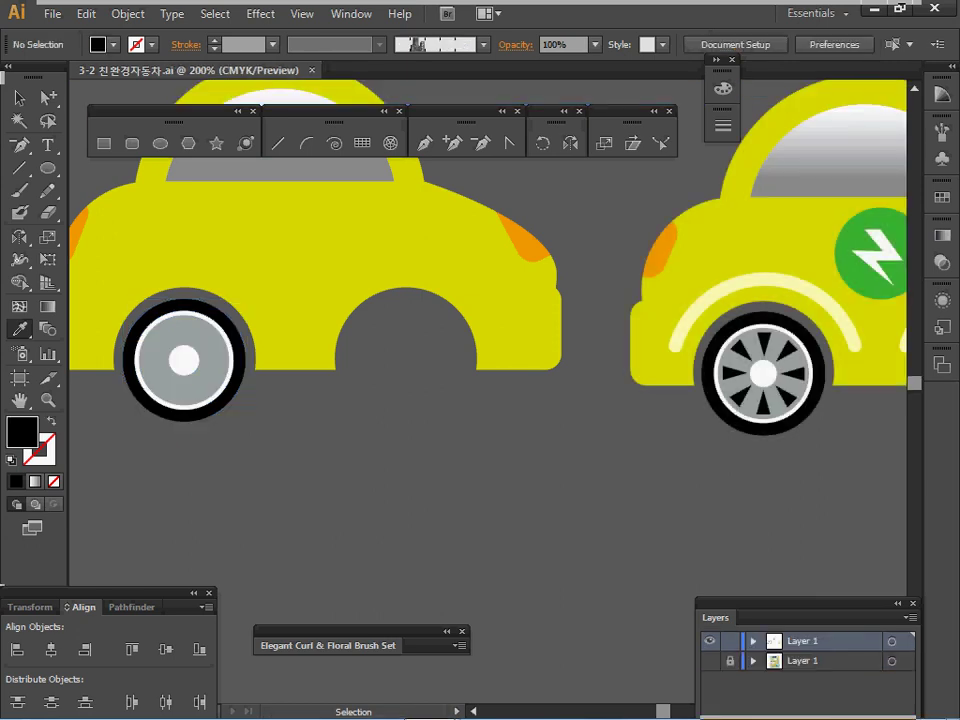
Inside the car group, create a black polygon with a 3 mm radius and 3 sides for the wheel's spoke gap
ctrl+double_click(184, 360)
drag(184, 360, 212, 401)
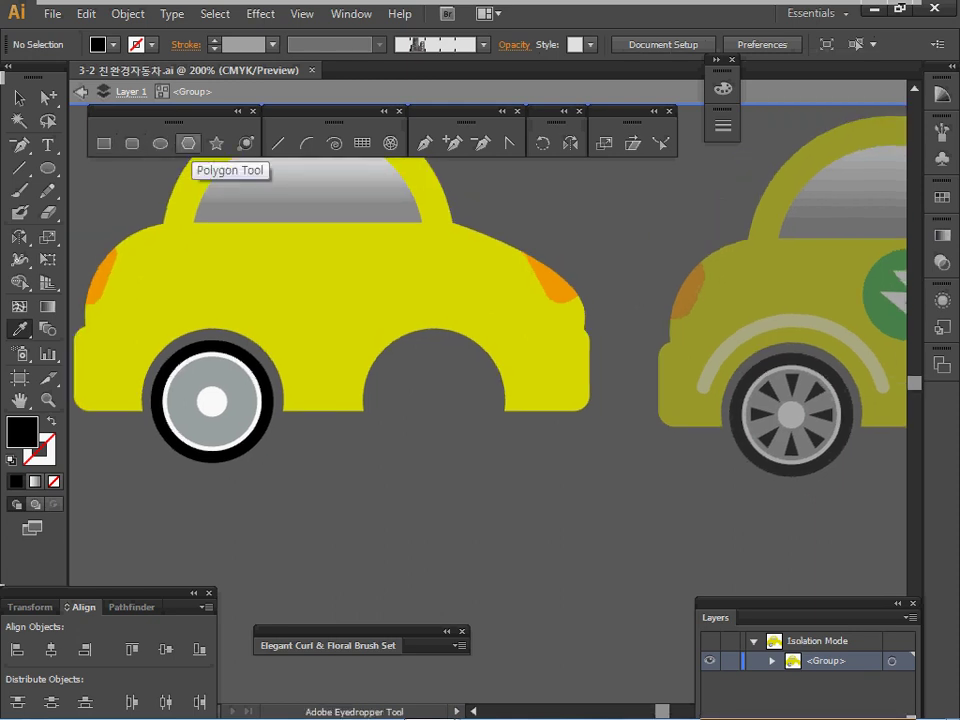
click(188, 143)
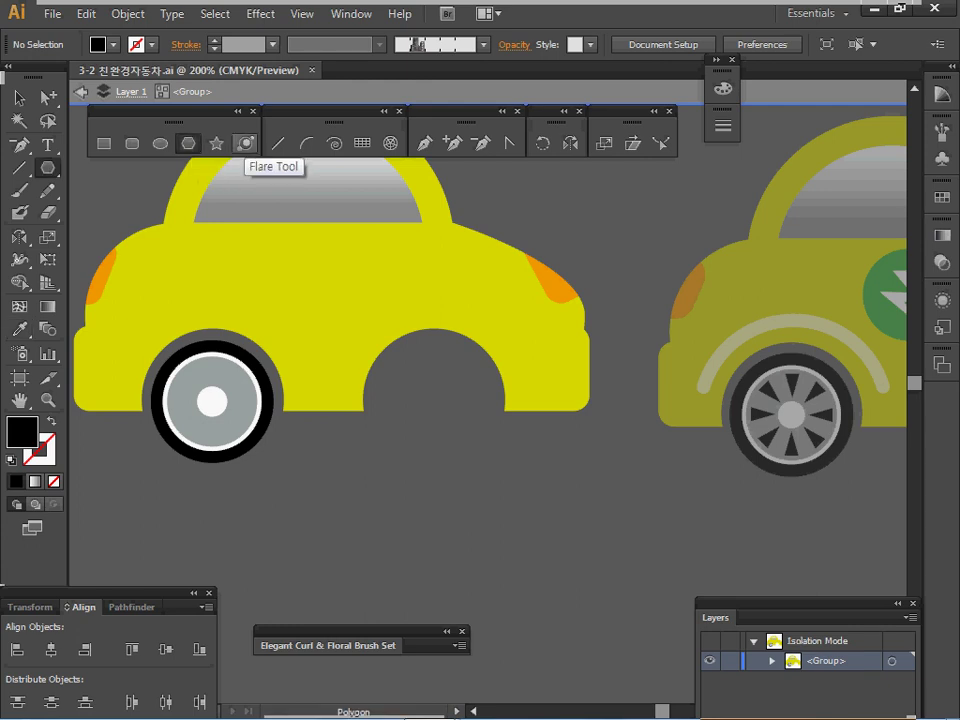
click(769, 346)
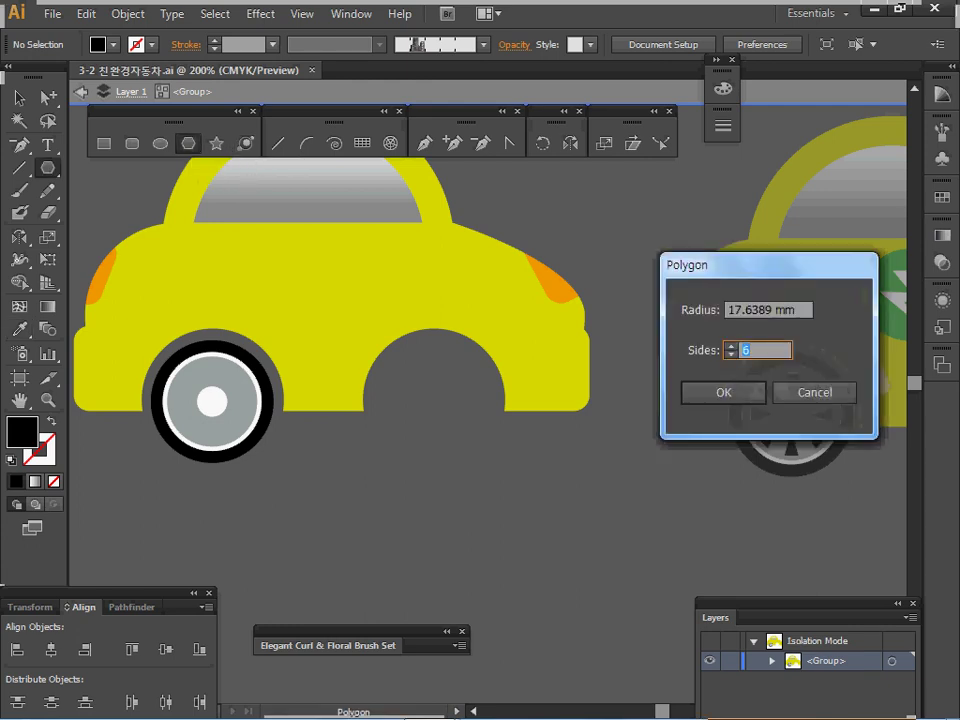
key(shift+Tab)
text(3)
key(Tab)
text(3)
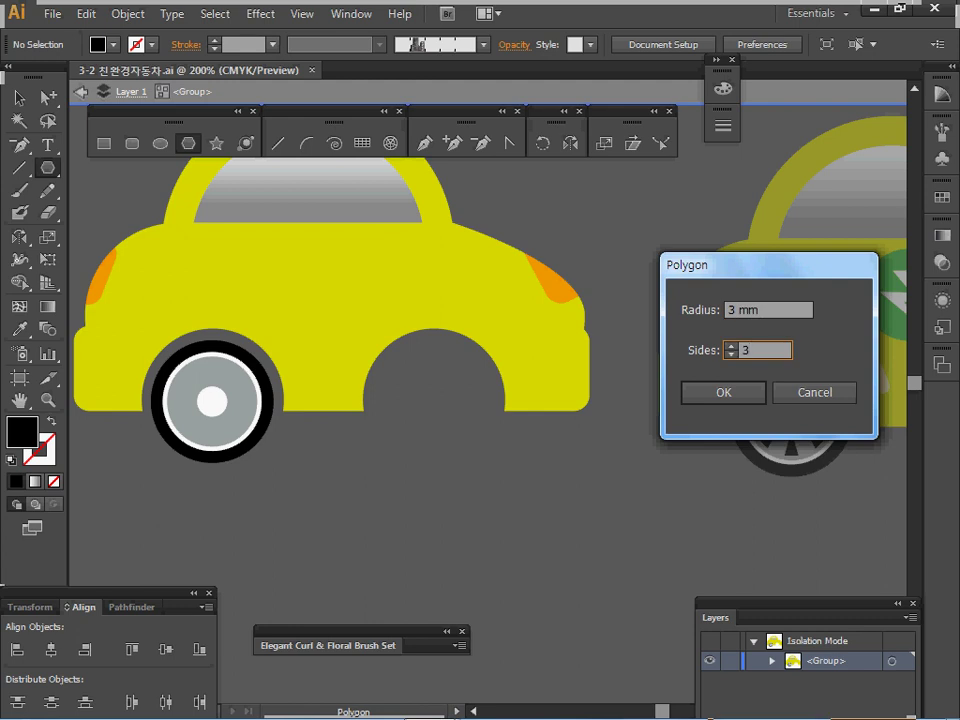
key(Return)
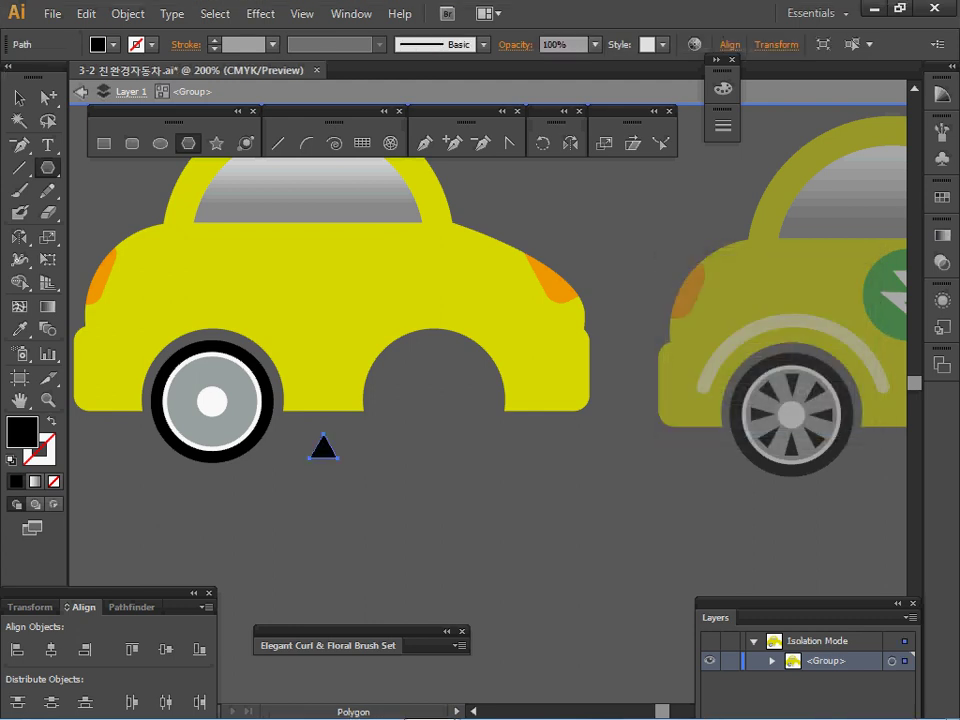
Scale the black triangle non-uniformly to 50% horizontally and 100% vertically
double_click(604, 143)
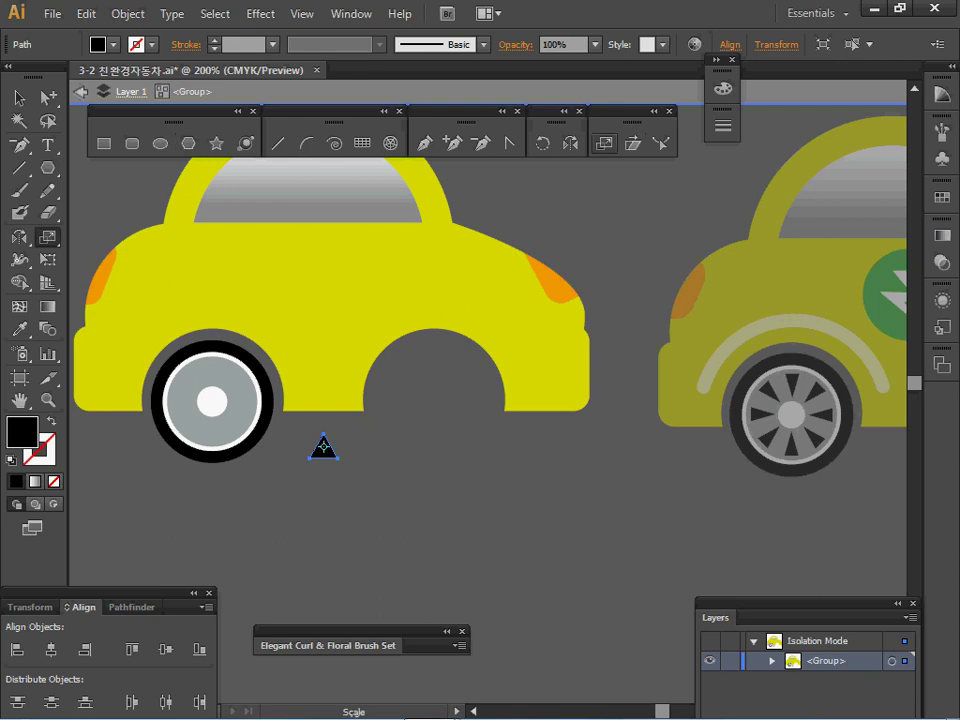
drag(860, 160, 491, 217)
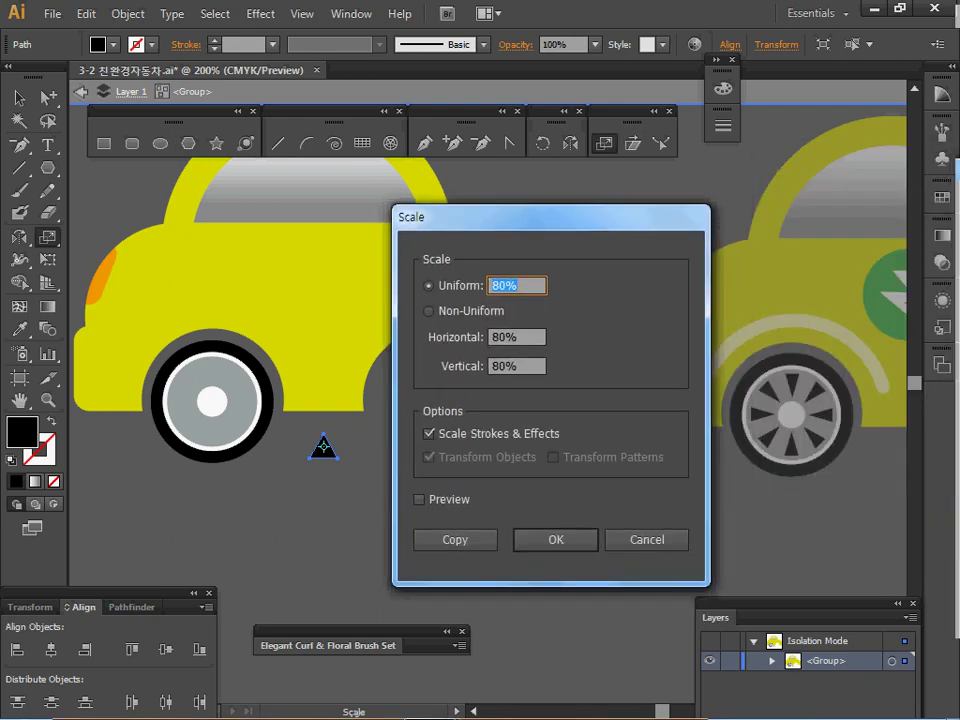
key(Tab)
text(50)
key(Tab)
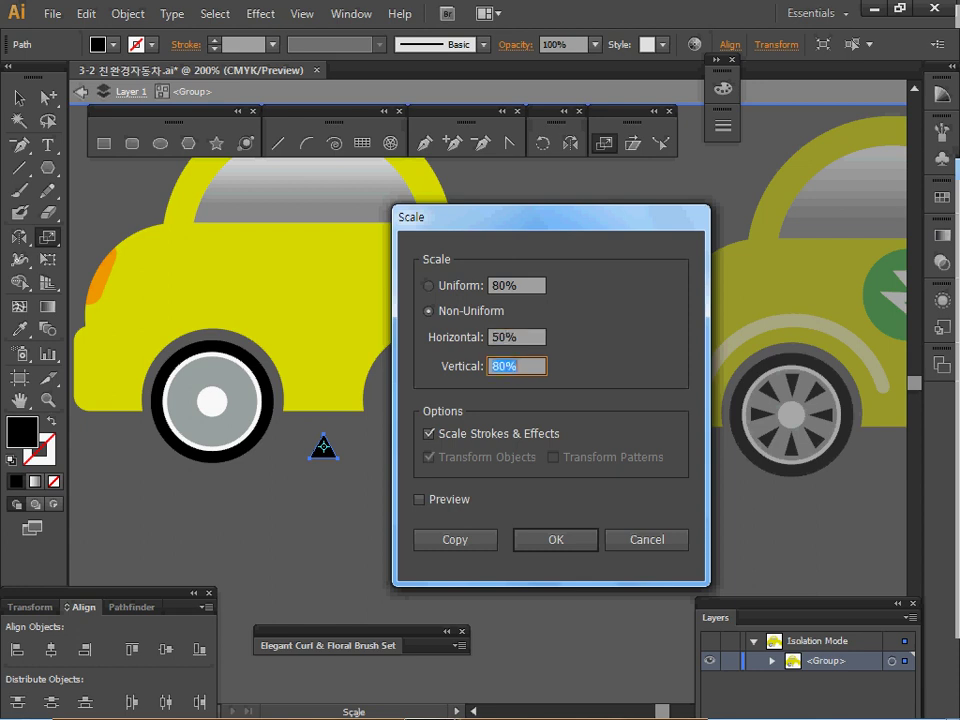
text(100)
key(Return)
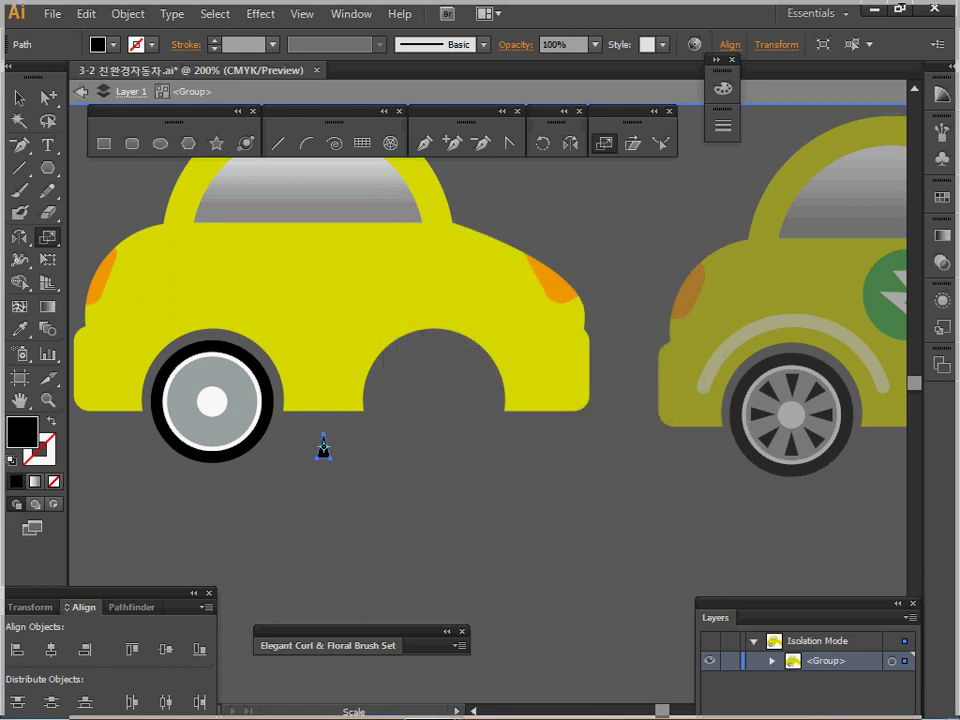
Move the narrow triangle onto the wheel's grey disc below the hub and centre it horizontally with the wheel circles
key(v)
drag(323, 447, 211, 431)
click(180, 497)
drag(178, 498, 223, 385)
click(47, 237)
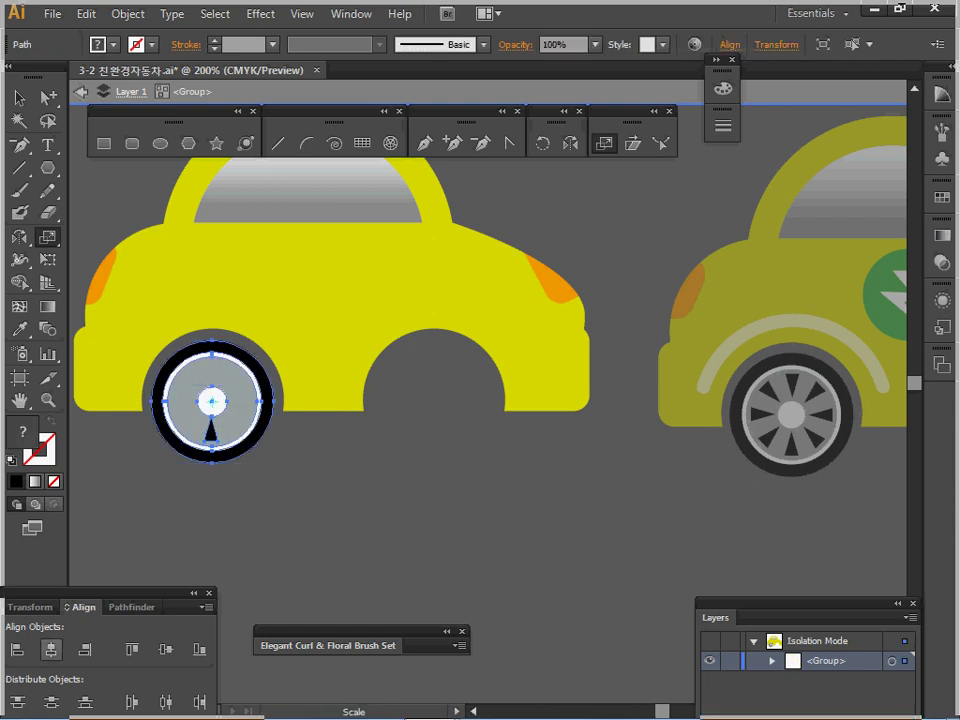
click(51, 650)
ctrl+click(175, 495)
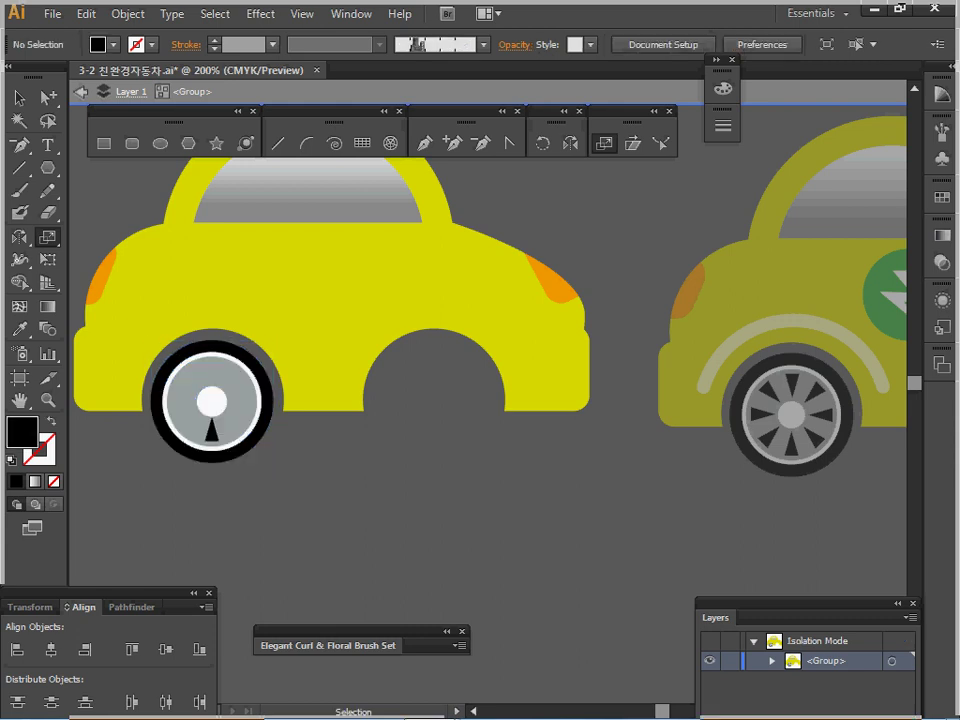
Nudge the spoke-gap triangle slightly down, away from the white hub
ctrl+click(270, 452)
drag(270, 452, 224, 522)
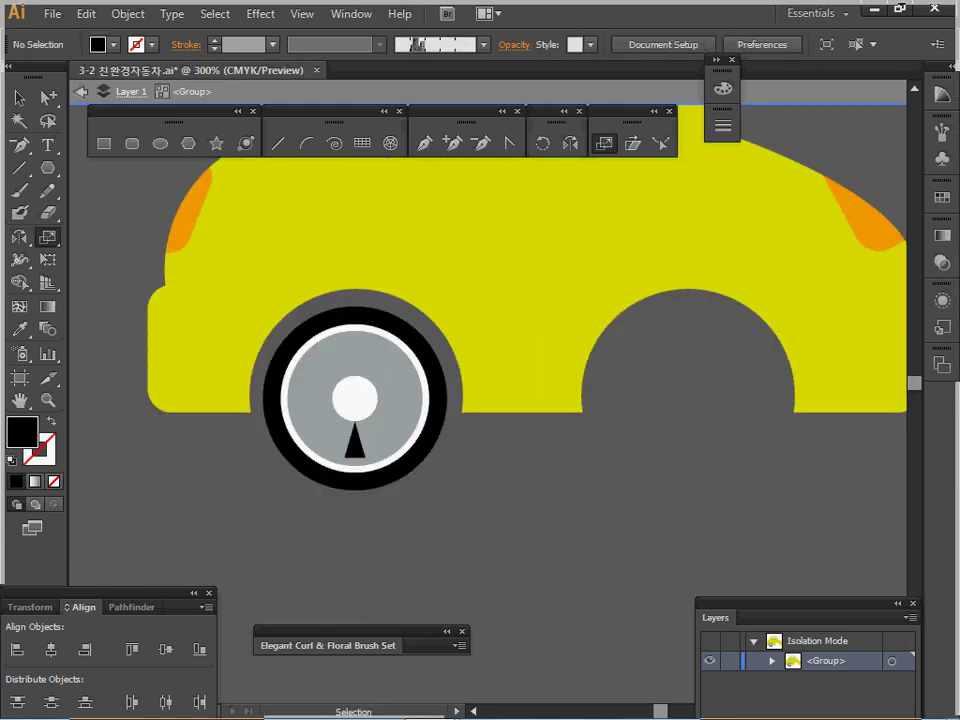
ctrl+click(355, 446)
key(s)
key(Down)
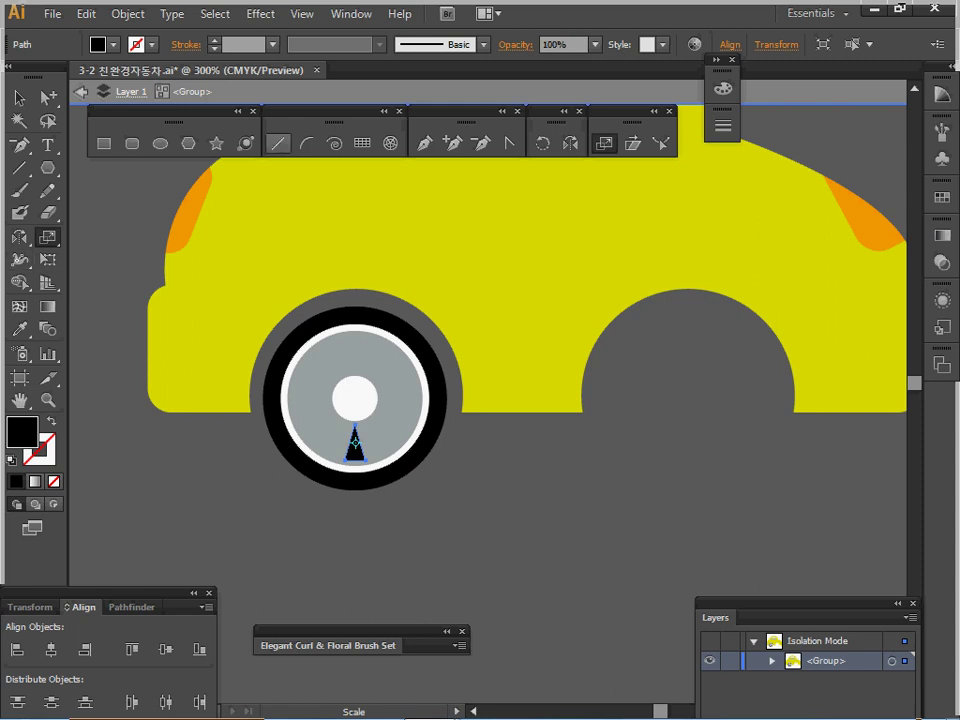
In outline view, rotate a copy of the spoke-gap triangle by 45° about the hub's centre
key(r)
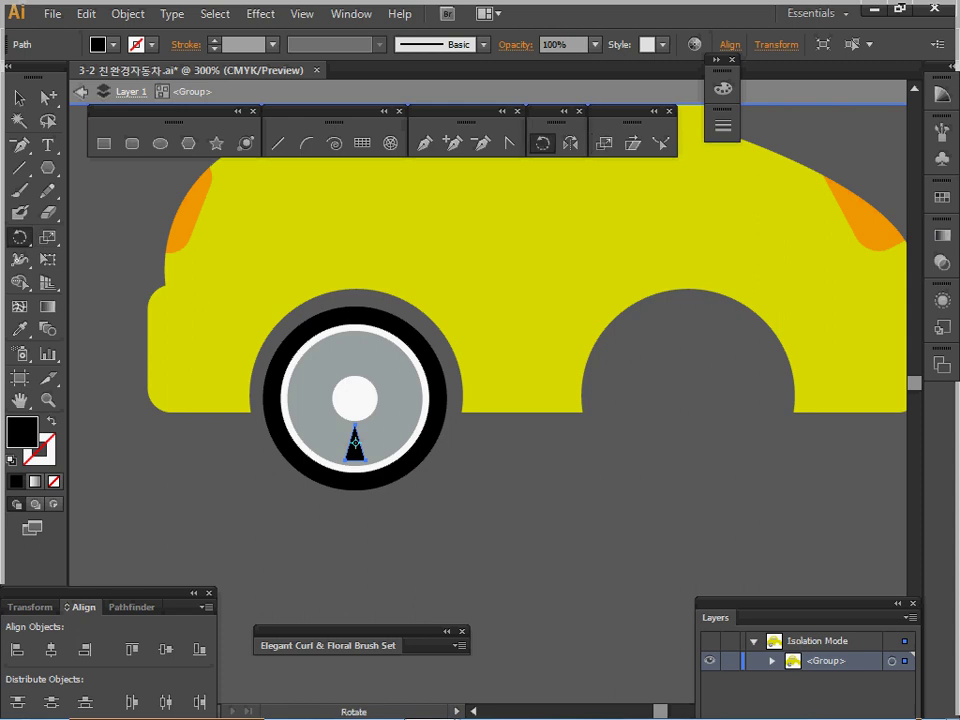
key(ctrl)
ctrl+click(355, 398)
ctrl+click(455, 435)
ctrl+click(557, 357)
drag(557, 357, 506, 318)
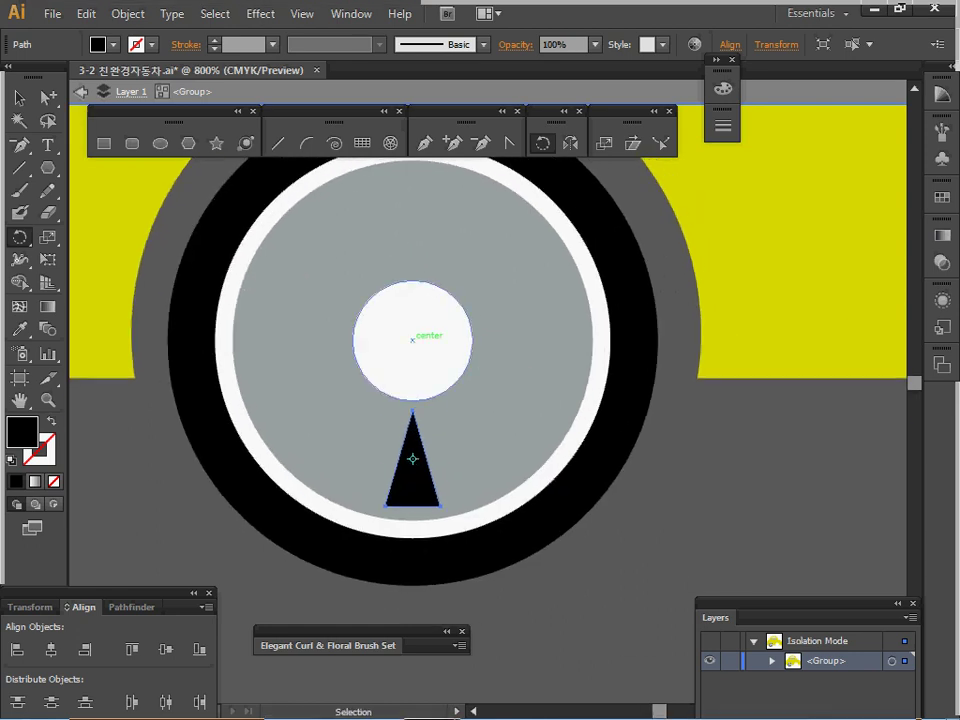
key(ctrl+y)
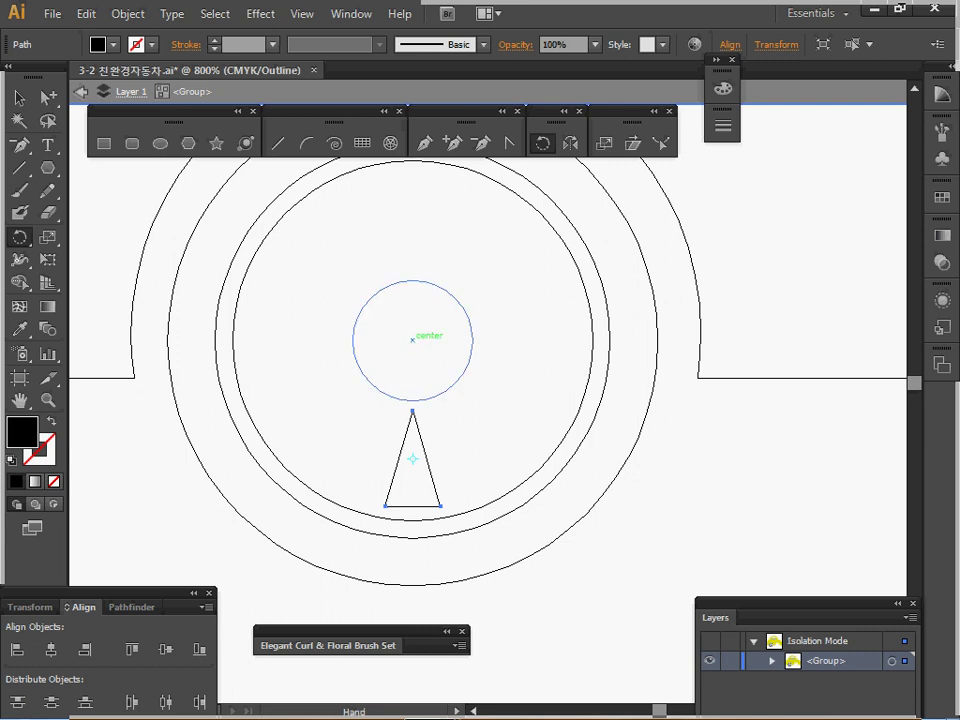
ctrl+alt+click(412, 340)
drag(486, 407, 382, 410)
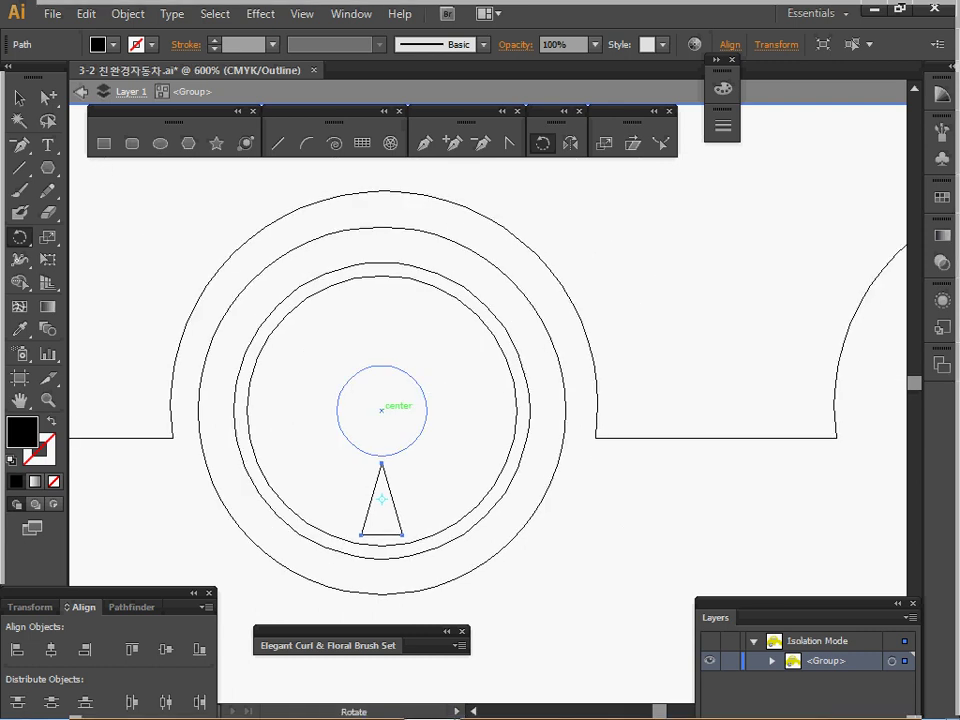
click(381, 410)
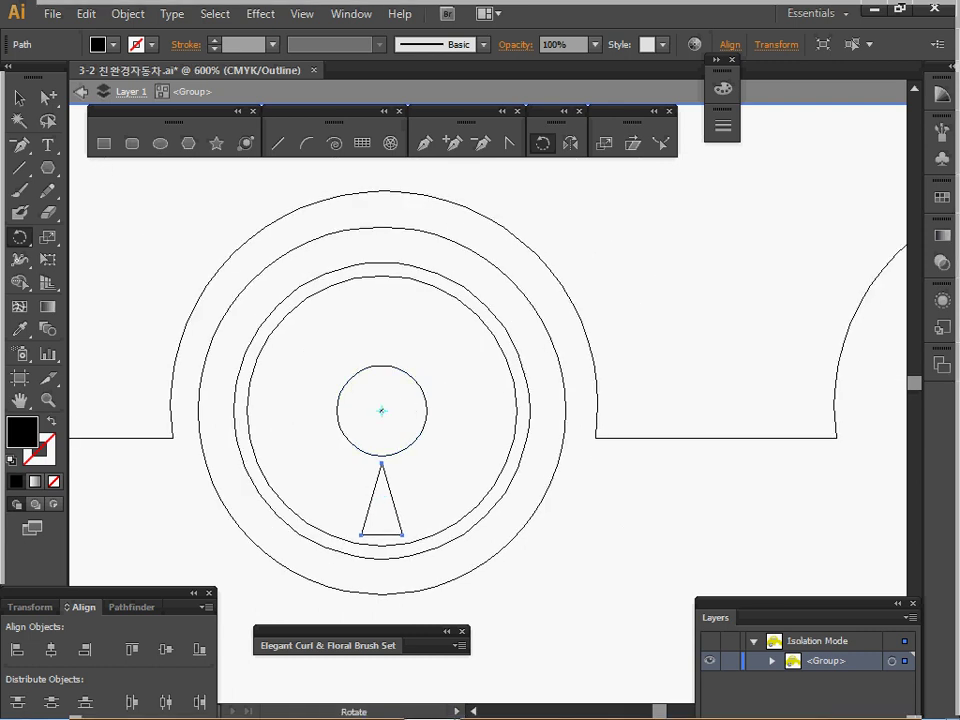
drag(470, 506, 513, 432)
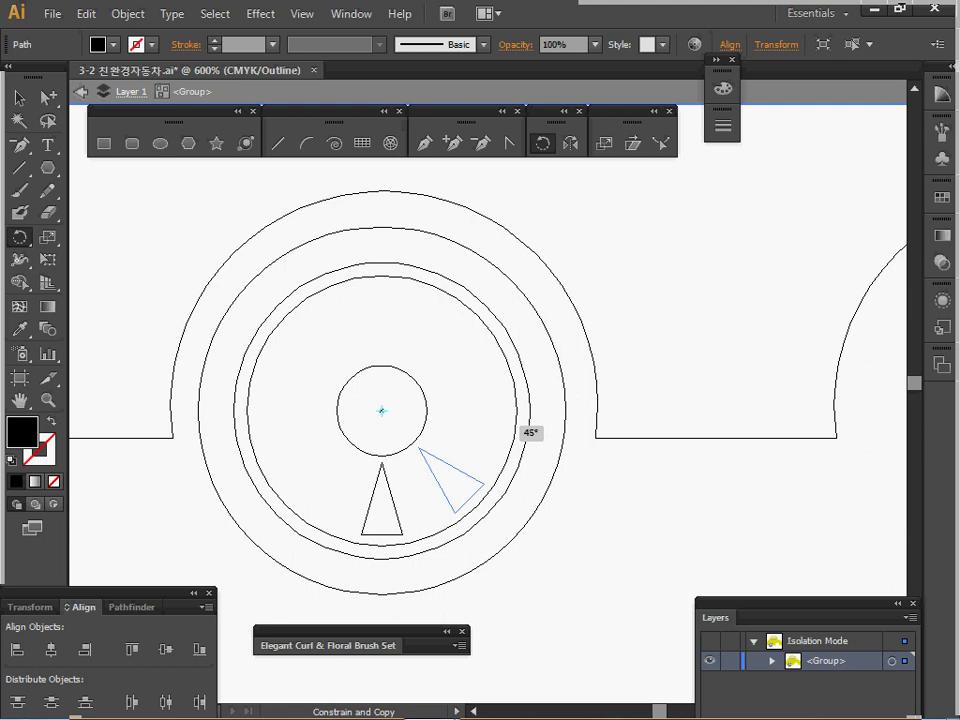
drag(520, 428, 521, 428)
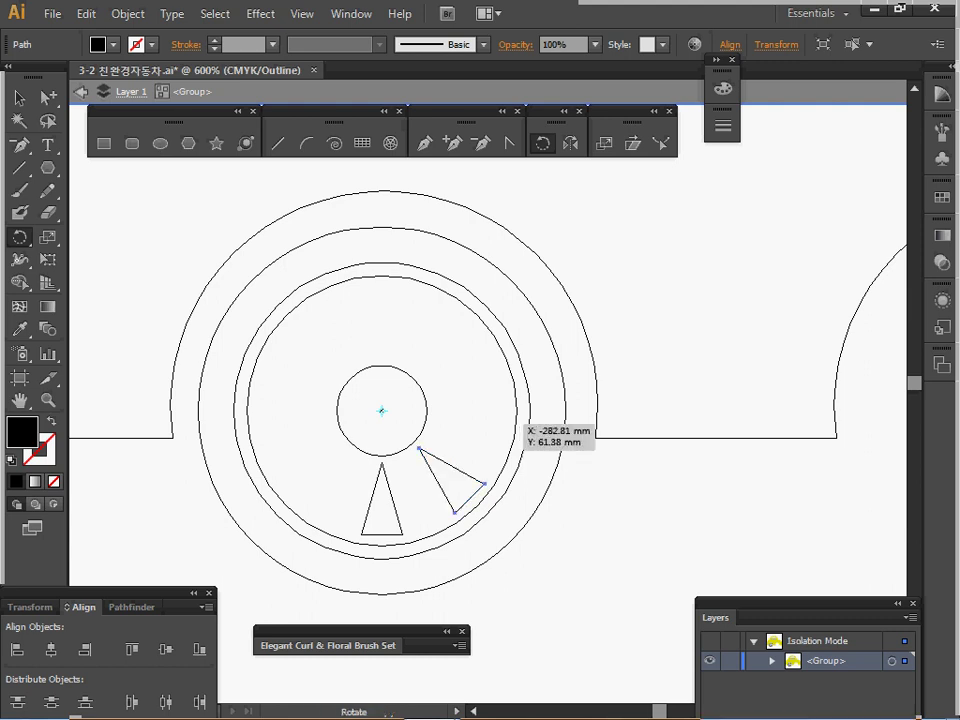
Repeat the rotated copy six more times to complete the ring of eight spoke gaps around the hub
key(v)
key(ctrl+d)
key(ctrl+d)
key(ctrl+d)
key(ctrl+d)
key(ctrl+d)
key(ctrl+d)
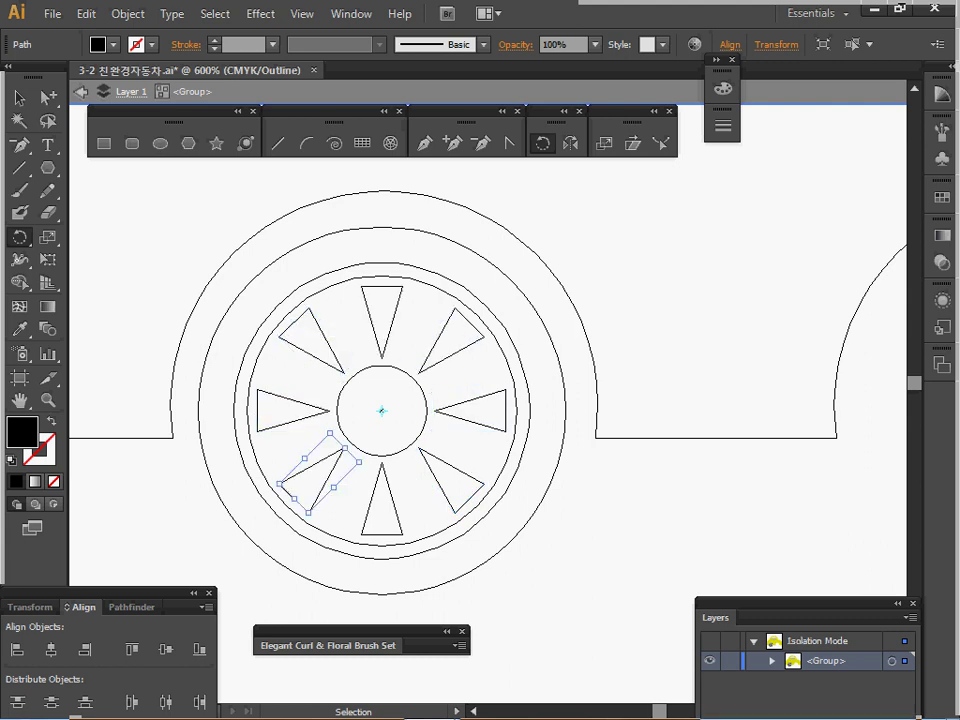
Return the artwork to preview display, leave isolation mode with nothing selected, and save the file
key(ctrl+y)
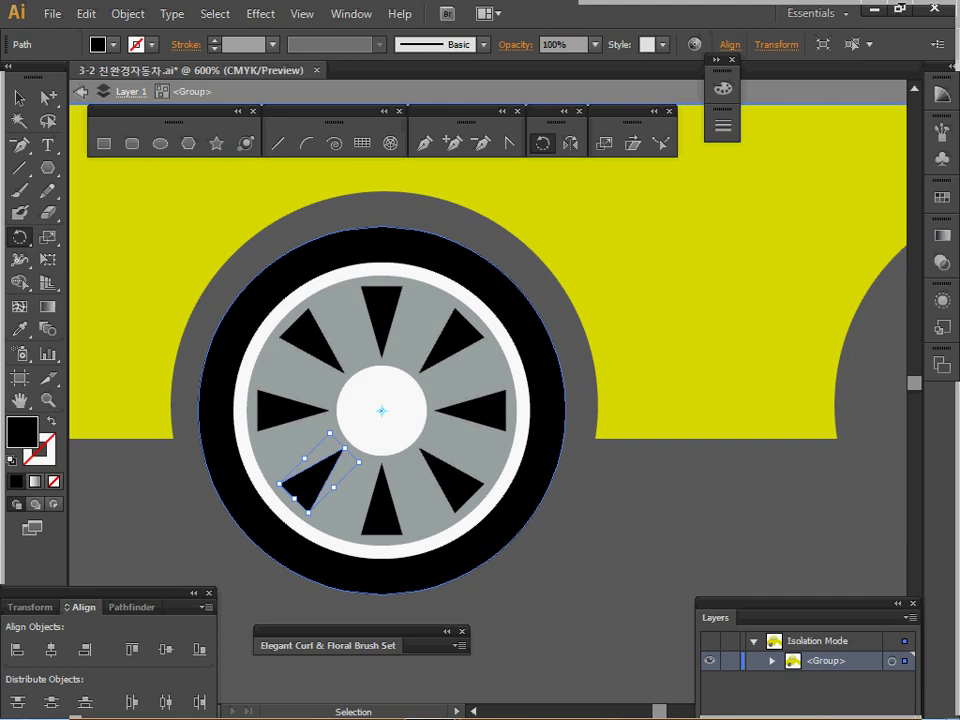
key(Escape)
key(r)
key(ctrl+space)
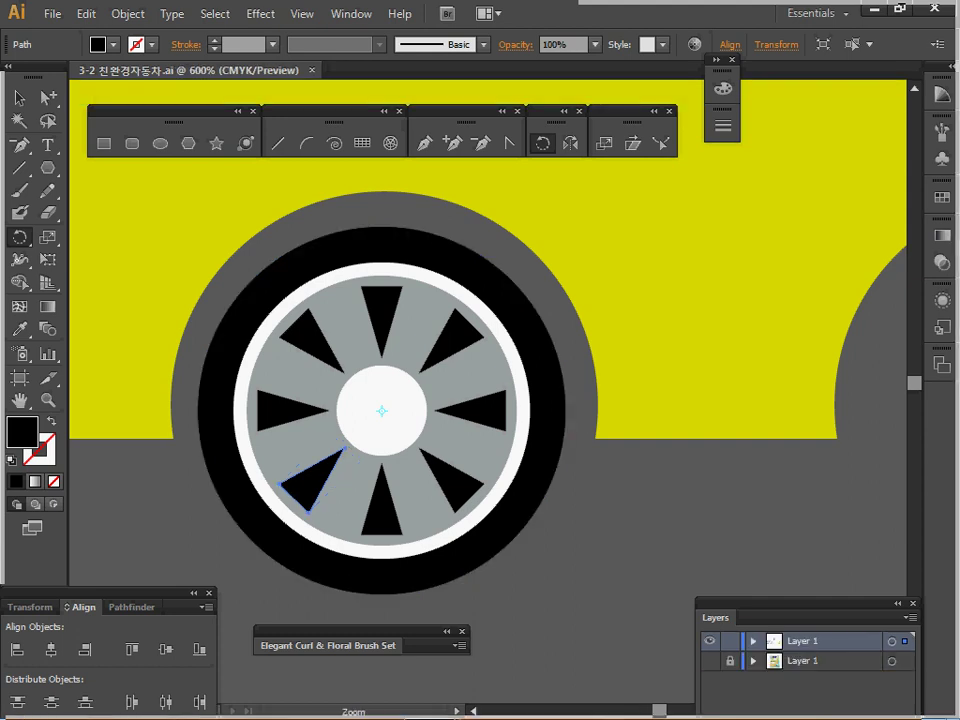
ctrl+alt+click(410, 398)
drag(410, 398, 291, 448)
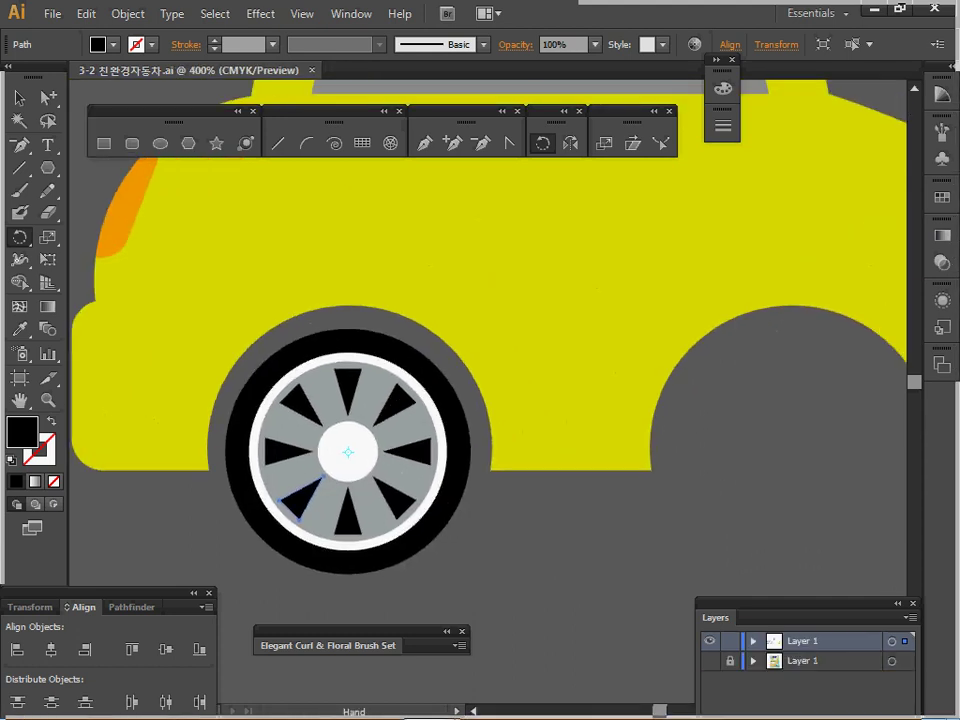
key(ctrl+shift+a)
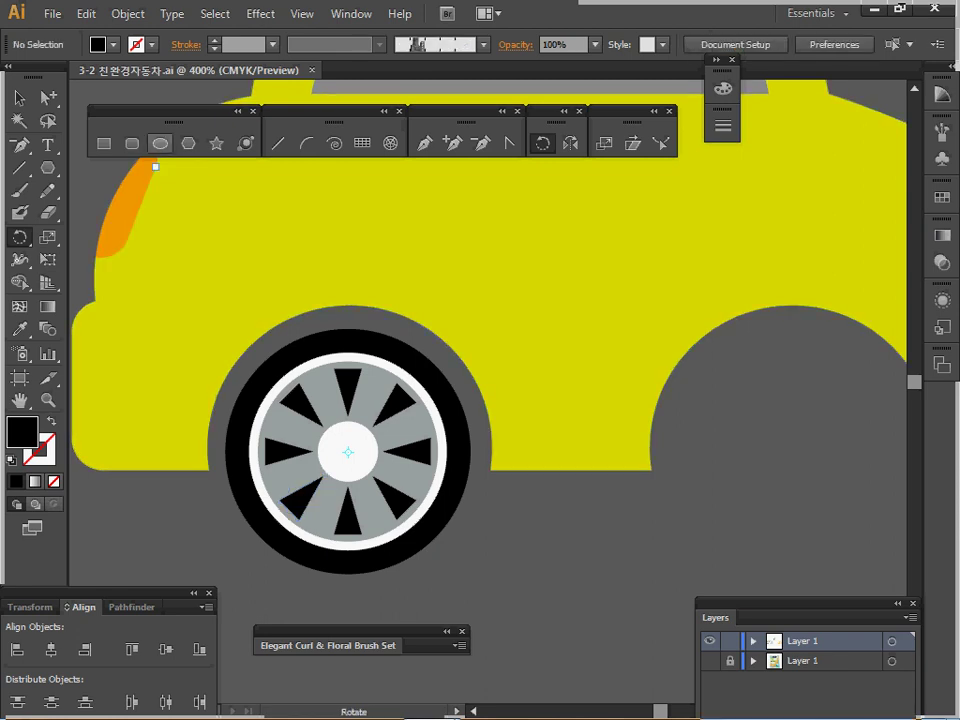
Draw a large circle around the left wheel, outside its arch, with no fill and a 1 pt black stroke
click(160, 143)
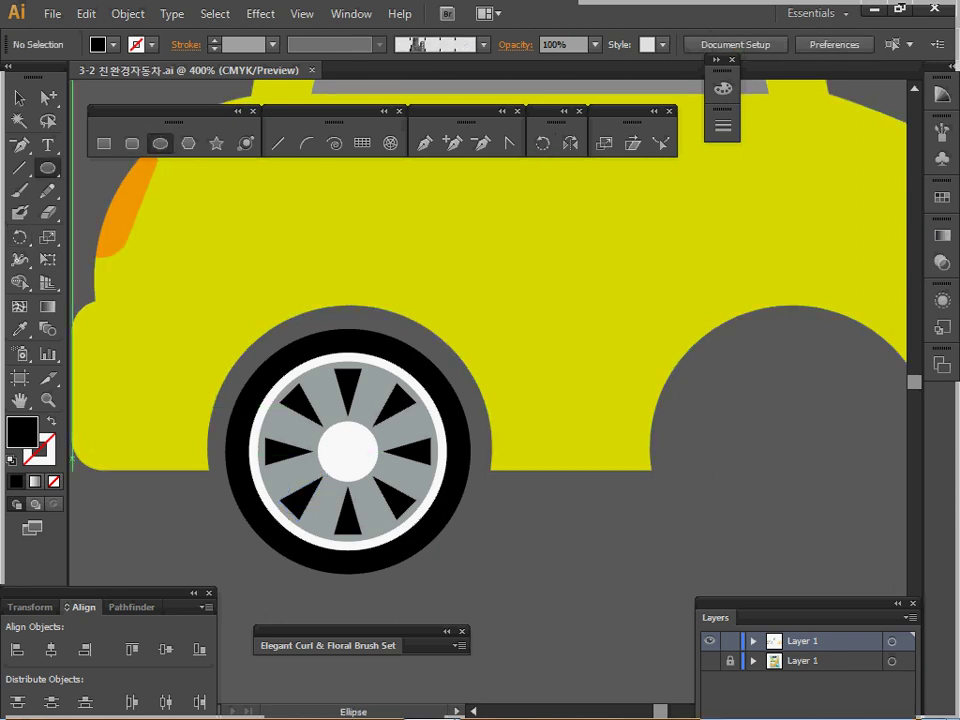
key(shift+x)
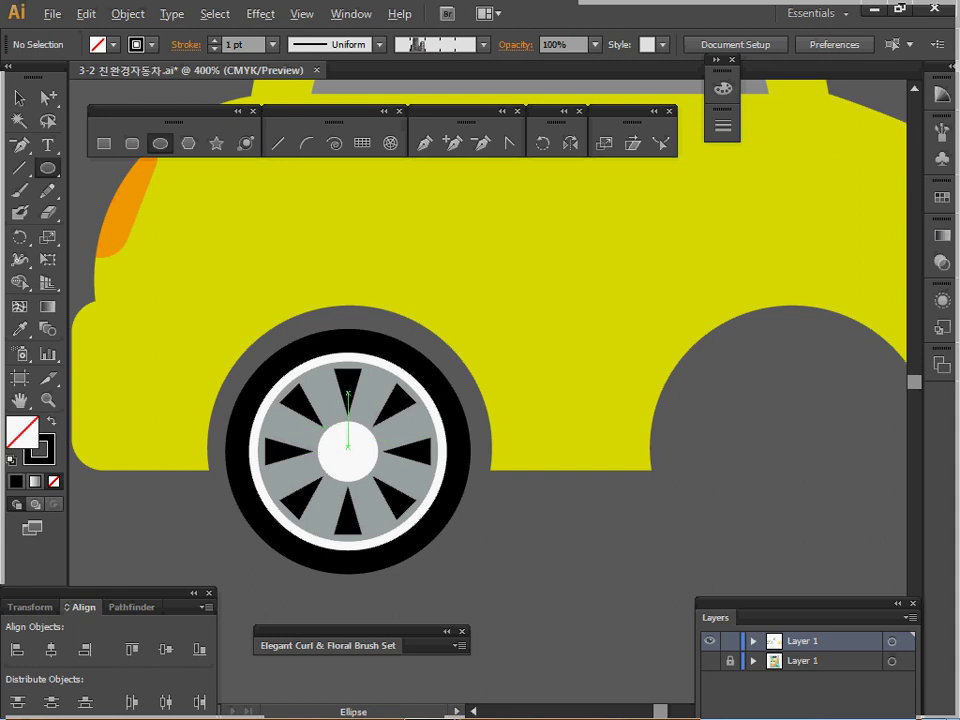
mouse_move(348, 445)
mouse_down()
mouse_move(466, 578)
mouse_move(564, 611)
mouse_up()
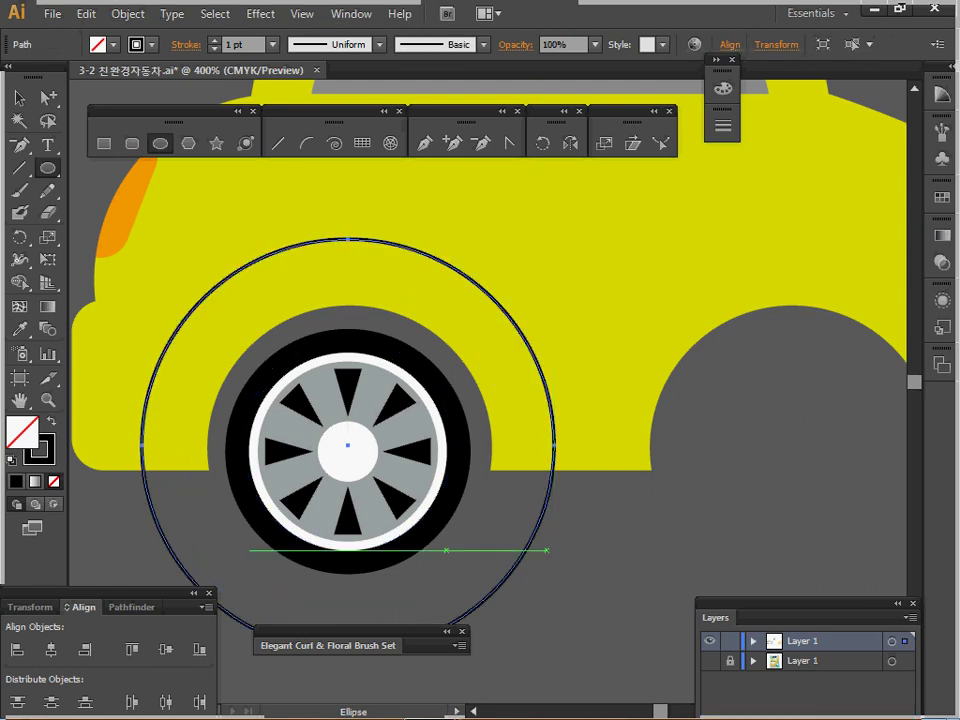
Shrink the outlined circle and reposition it around the left wheel to match the reference car's arch line
key(ctrl+minus)
key(ctrl+minus)
drag(549, 394, 480, 470)
key(ctrl)
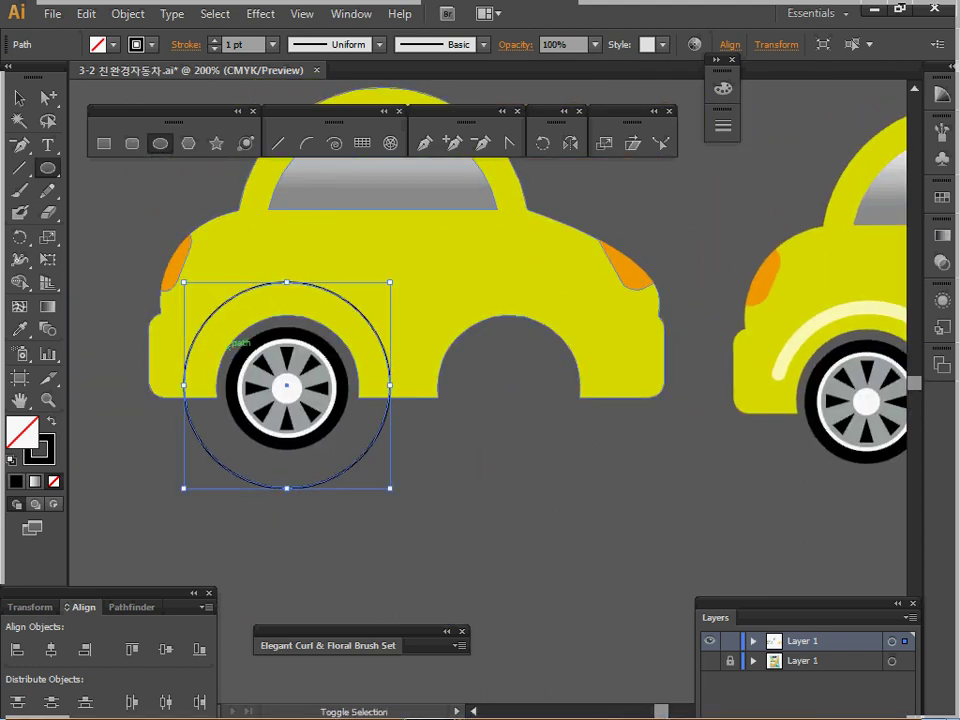
drag(183, 488, 203, 468)
drag(373, 426, 365, 437)
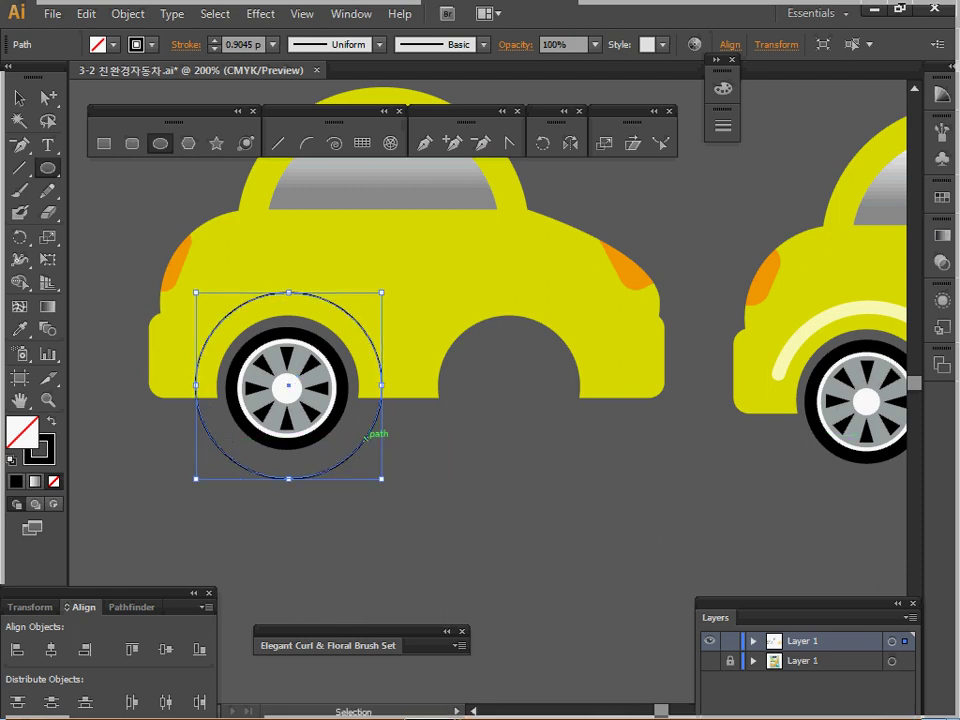
Cut the outlined circle with the Scissors tool on both sides above the body's lower edge and delete its lower part
key(ctrl+=)
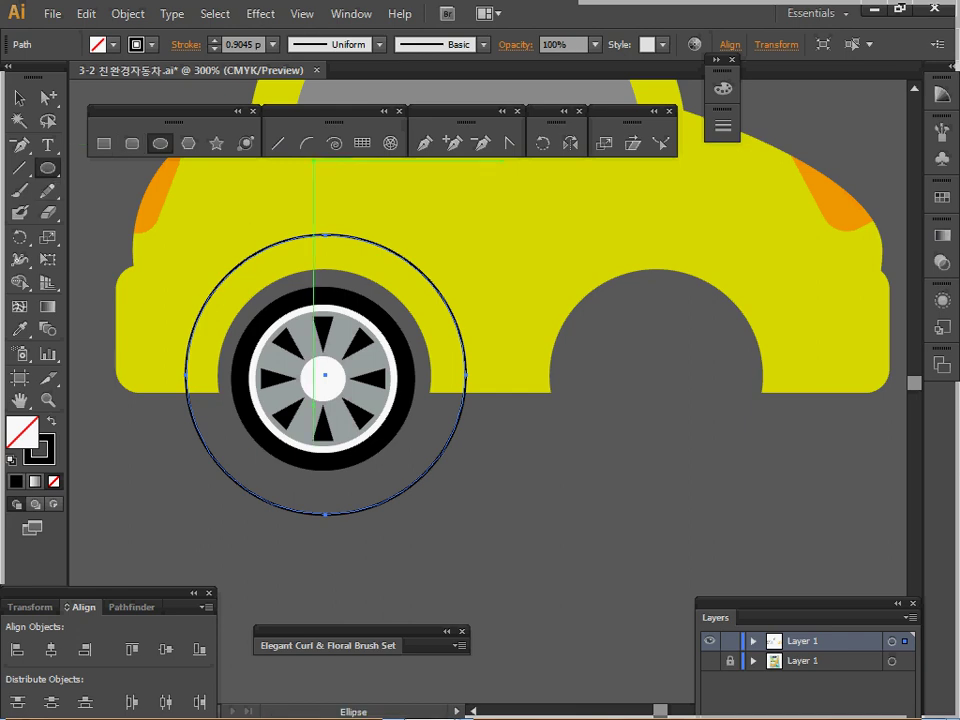
click(47, 212)
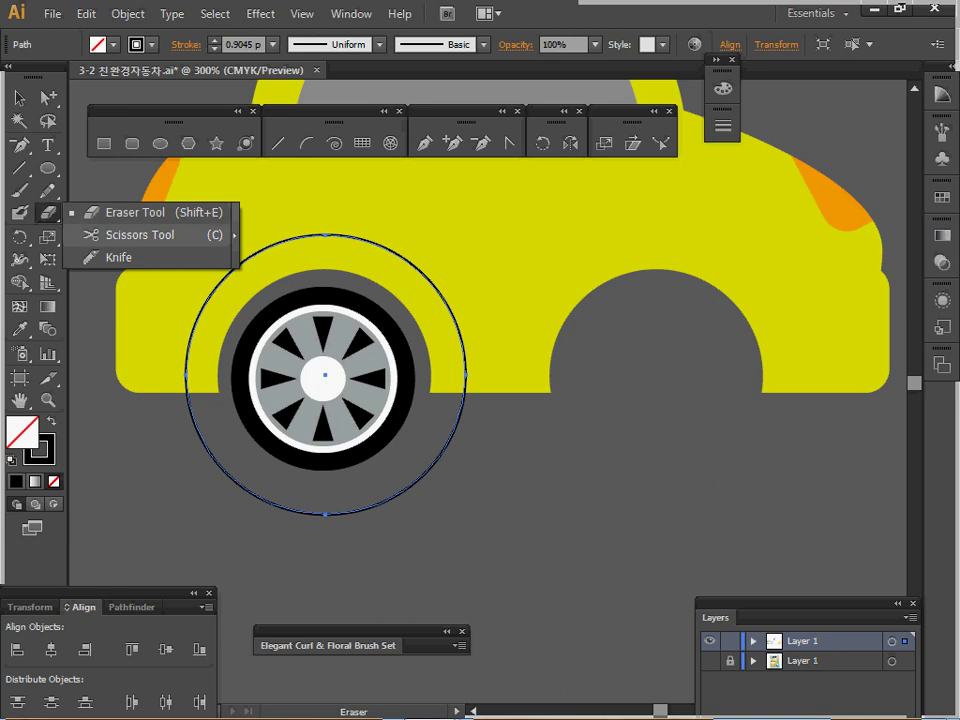
click(135, 235)
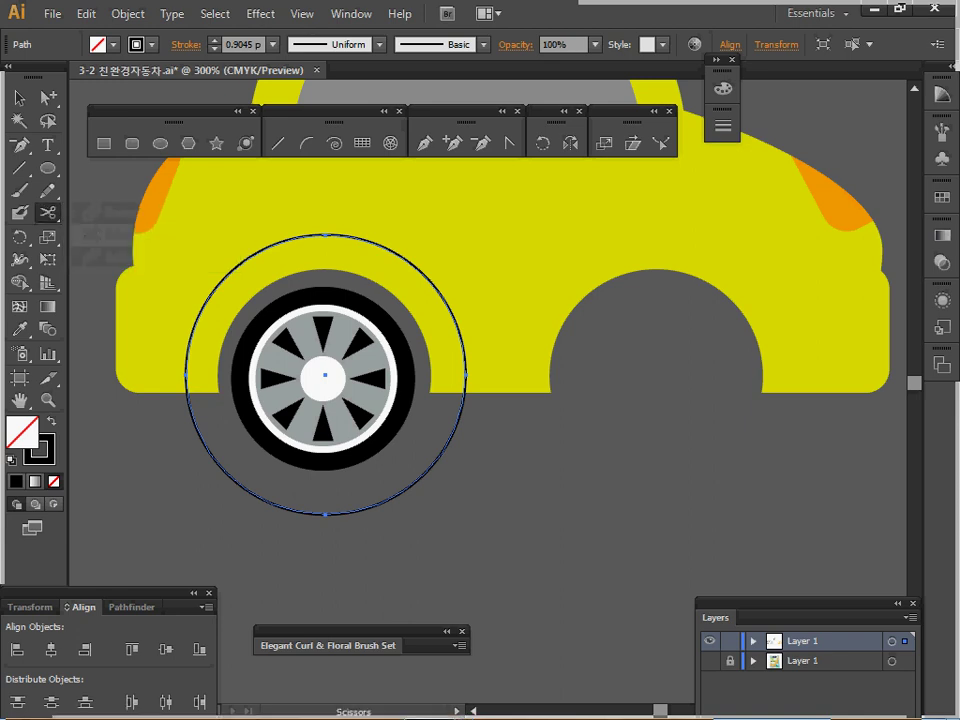
click(188, 332)
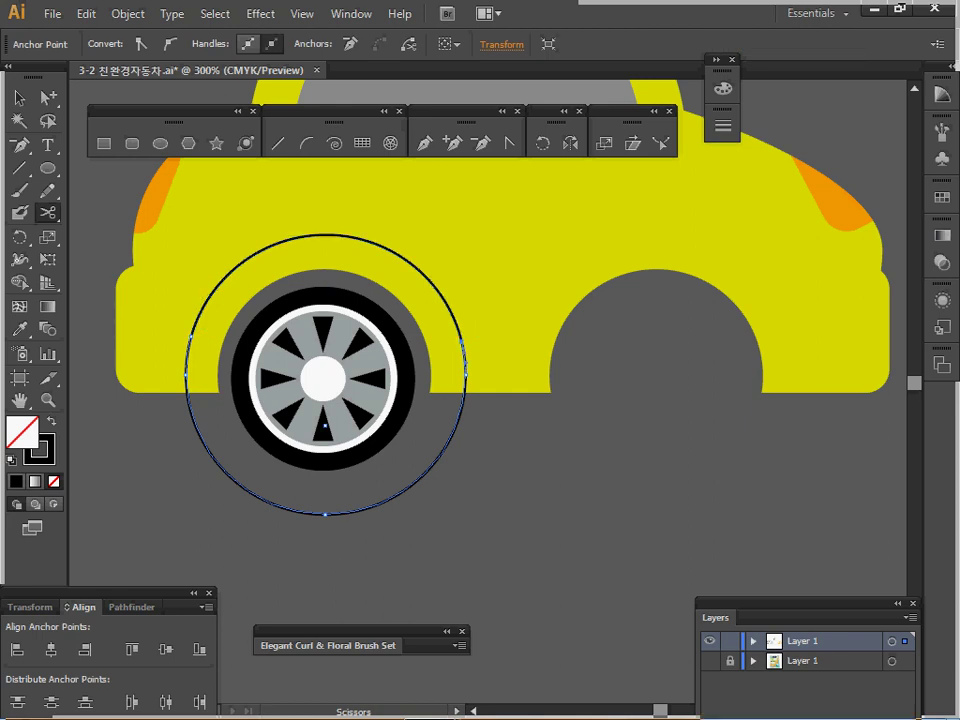
click(464, 340)
key(Delete)
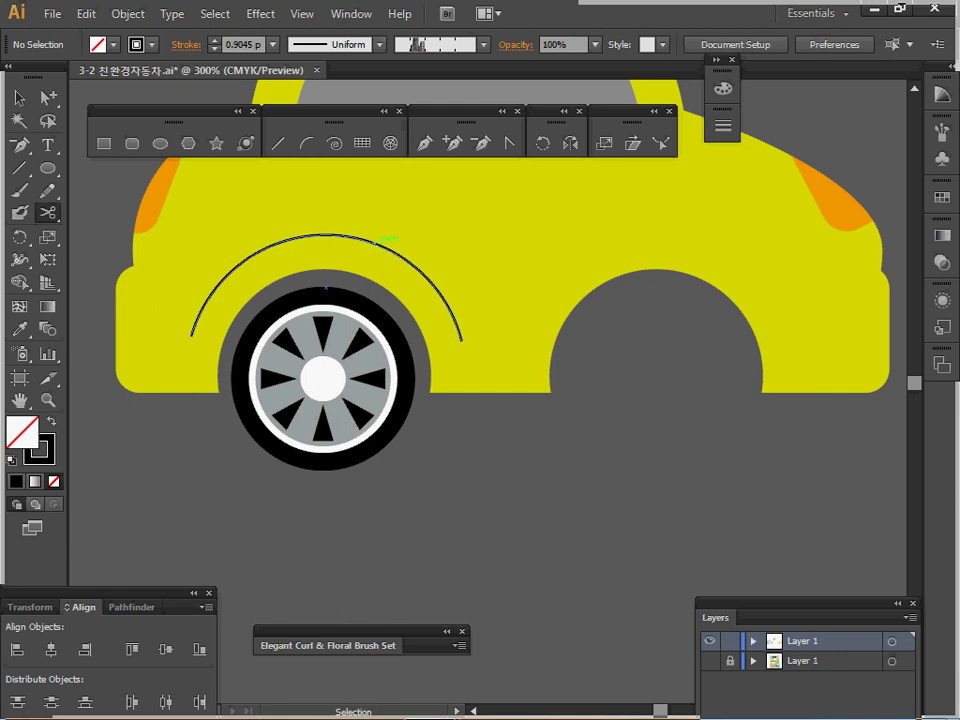
Set the arc above the rear wheel to a 7 pt stroke with round caps
ctrl+click(376, 238)
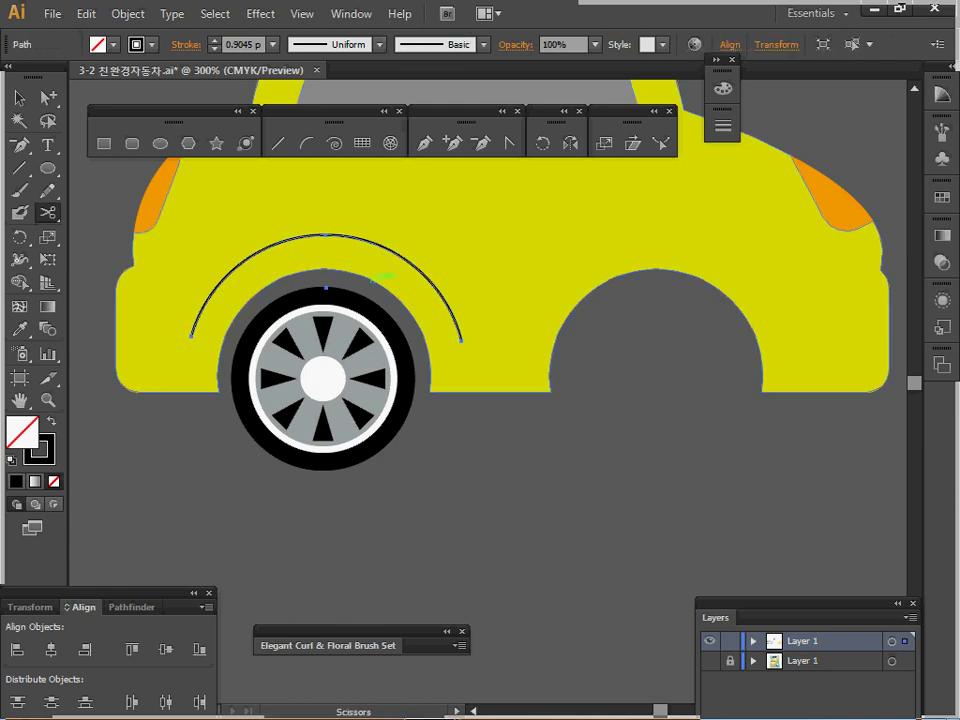
click(716, 60)
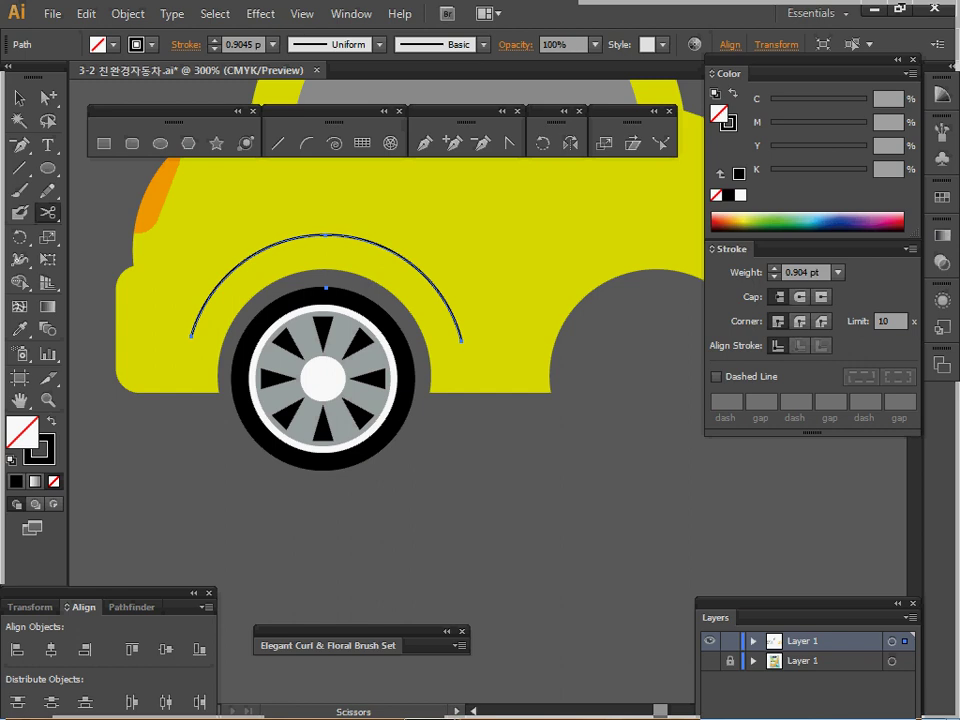
click(838, 272)
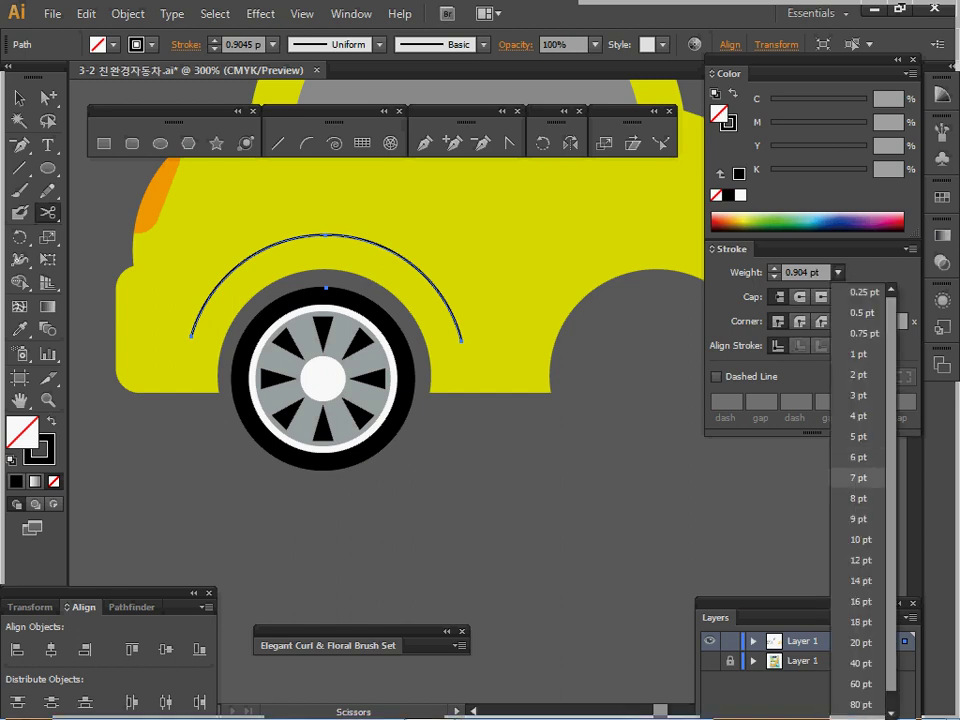
click(859, 477)
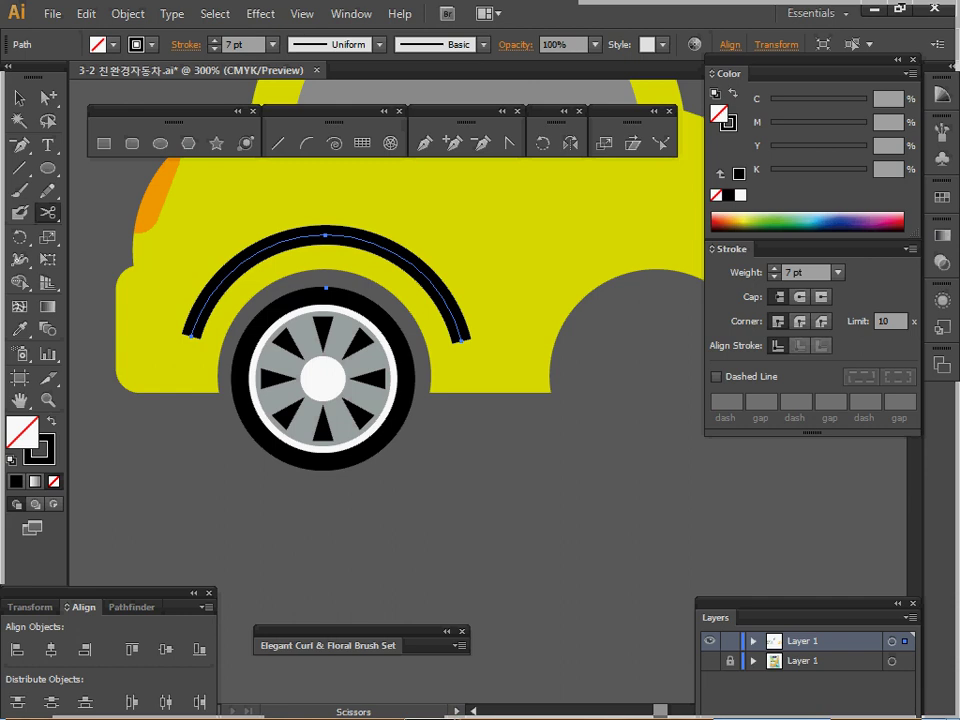
click(800, 297)
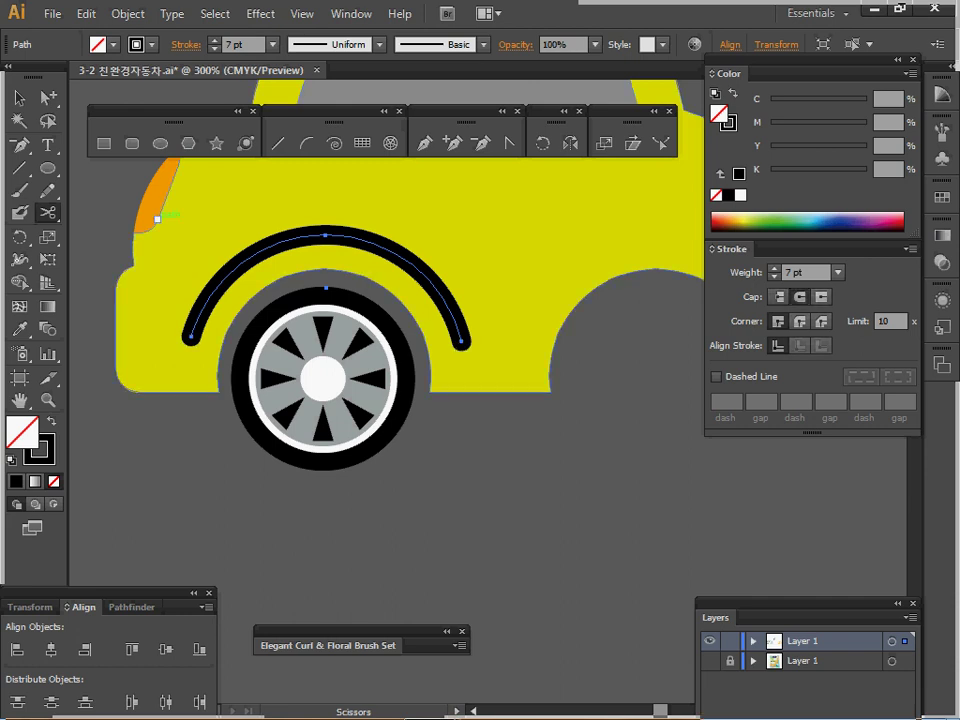
Convert the thick arc above the wheel into a filled shape with Outline Stroke
click(86, 14)
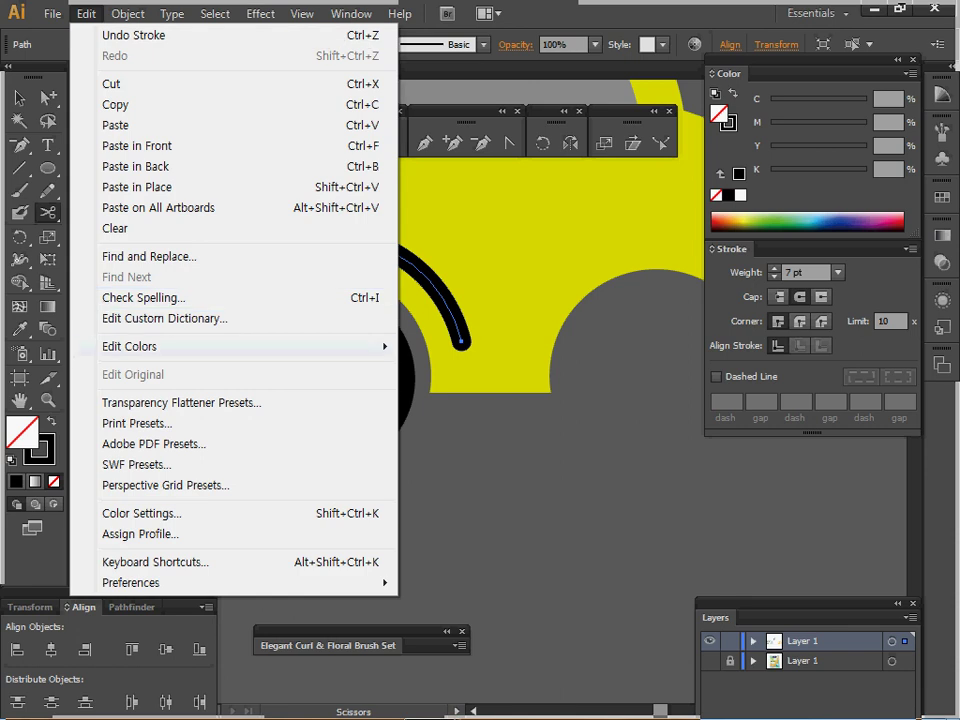
mouse_move(128, 14)
mouse_move(148, 395)
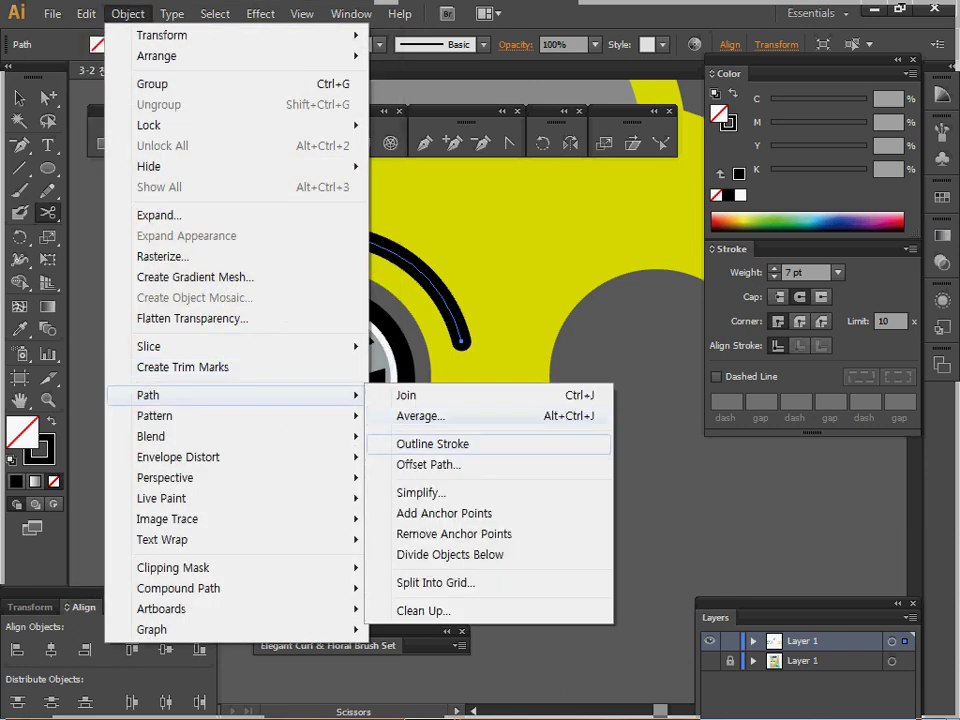
click(440, 444)
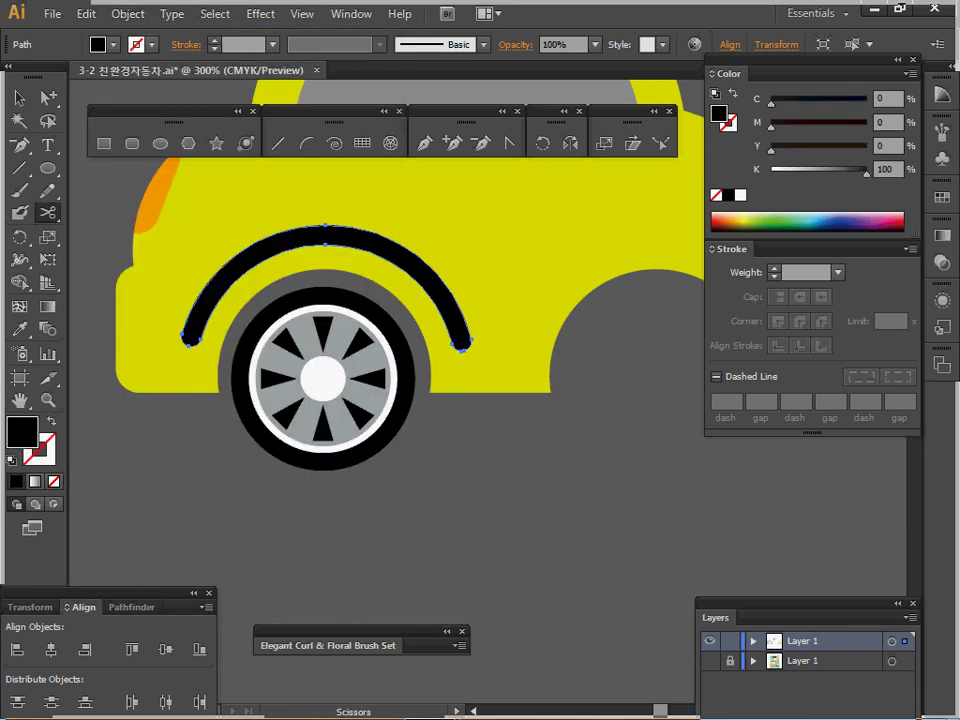
Fill the outlined arc with the pale cream colour sampled from the finished car's wheel arc
key(ctrl+space)
ctrl+alt+click(506, 400)
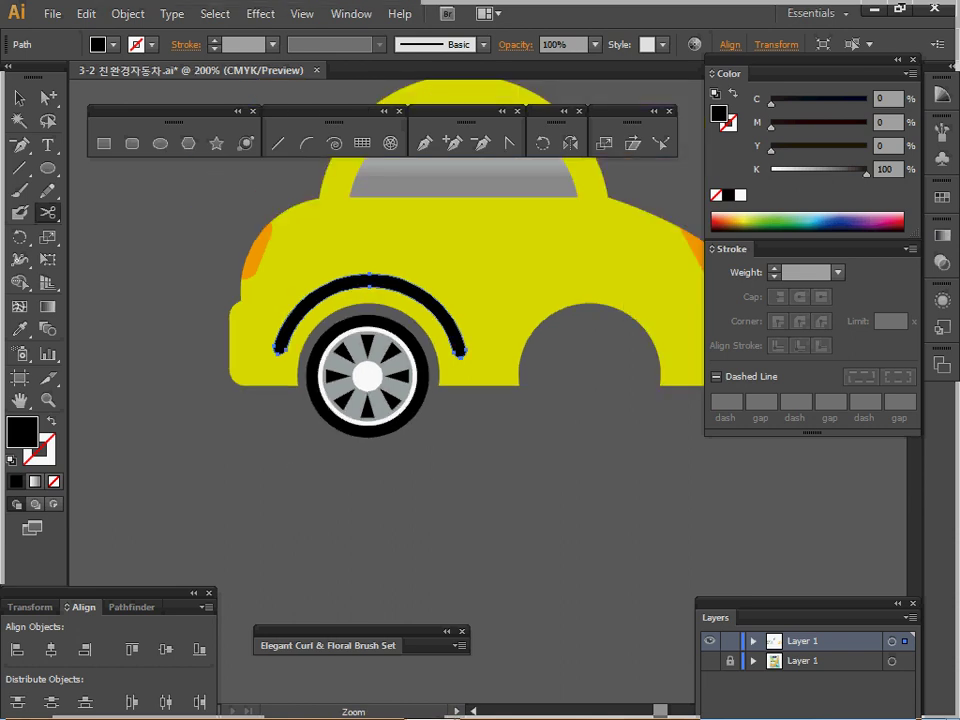
ctrl+alt+click(531, 392)
drag(531, 392, 429, 396)
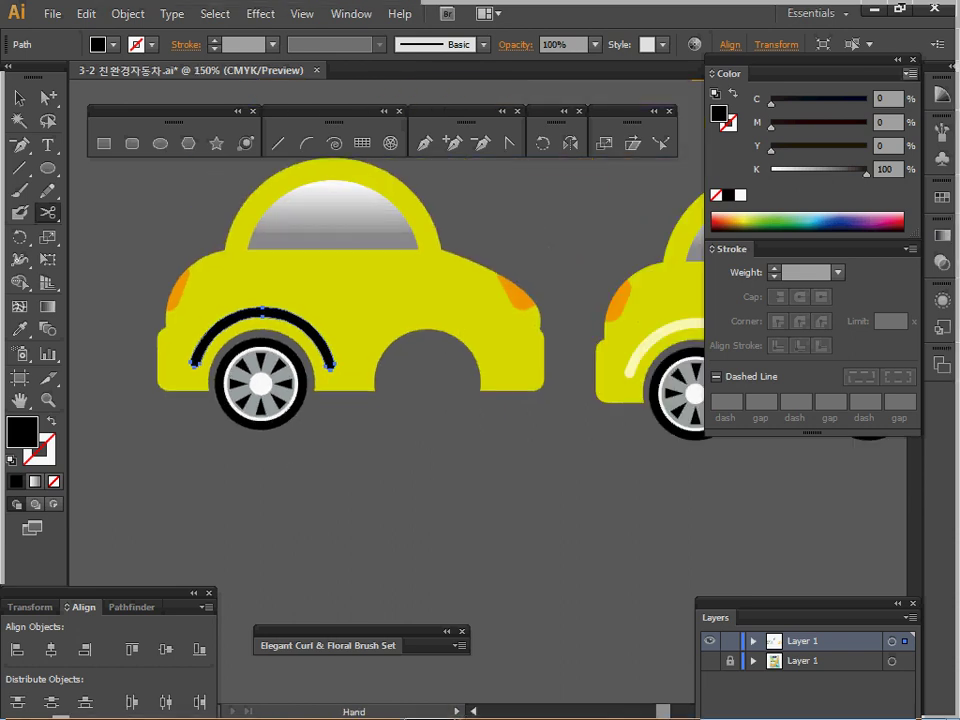
click(911, 73)
click(898, 60)
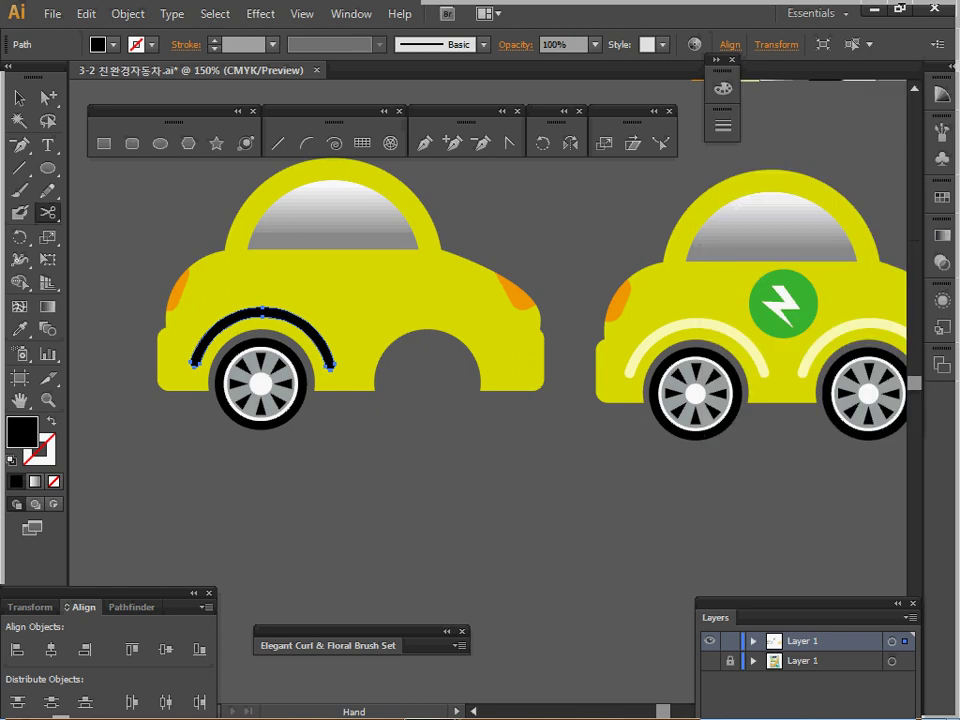
key(i)
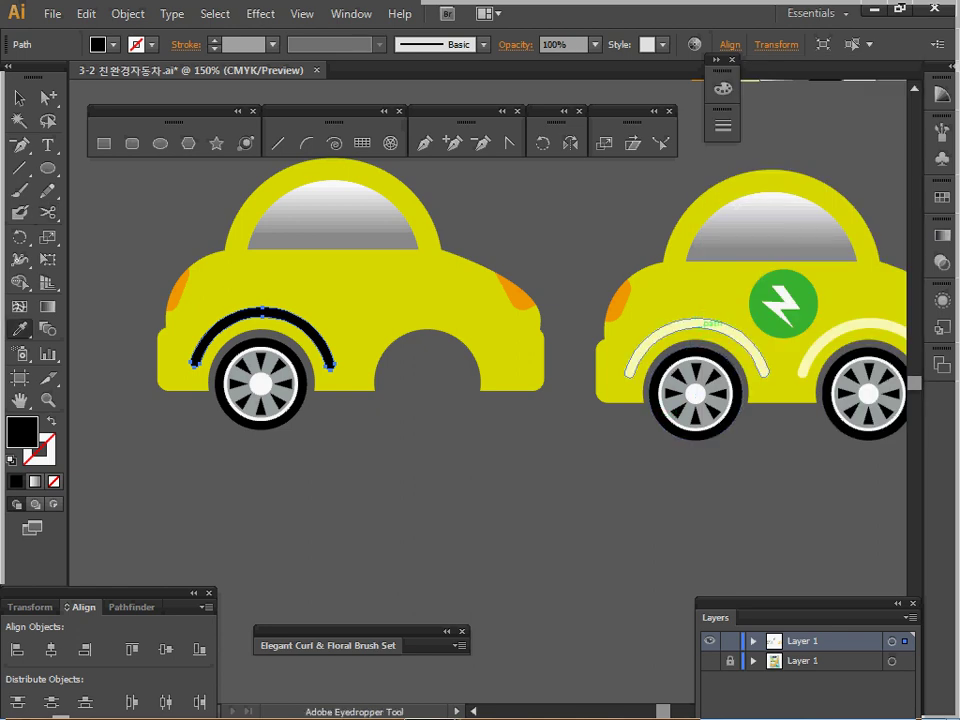
click(696, 340)
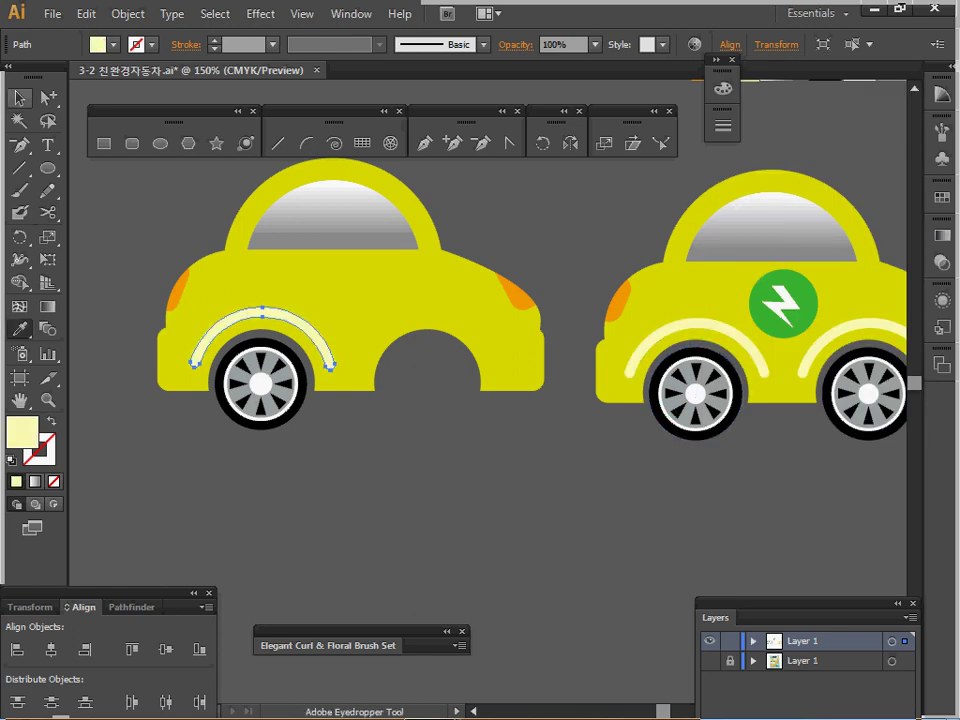
Cut the cream arc and paste it in front, in its original place, inside the isolated car group
key(v)
drag(287, 358, 298, 342)
key(ctrl+z)
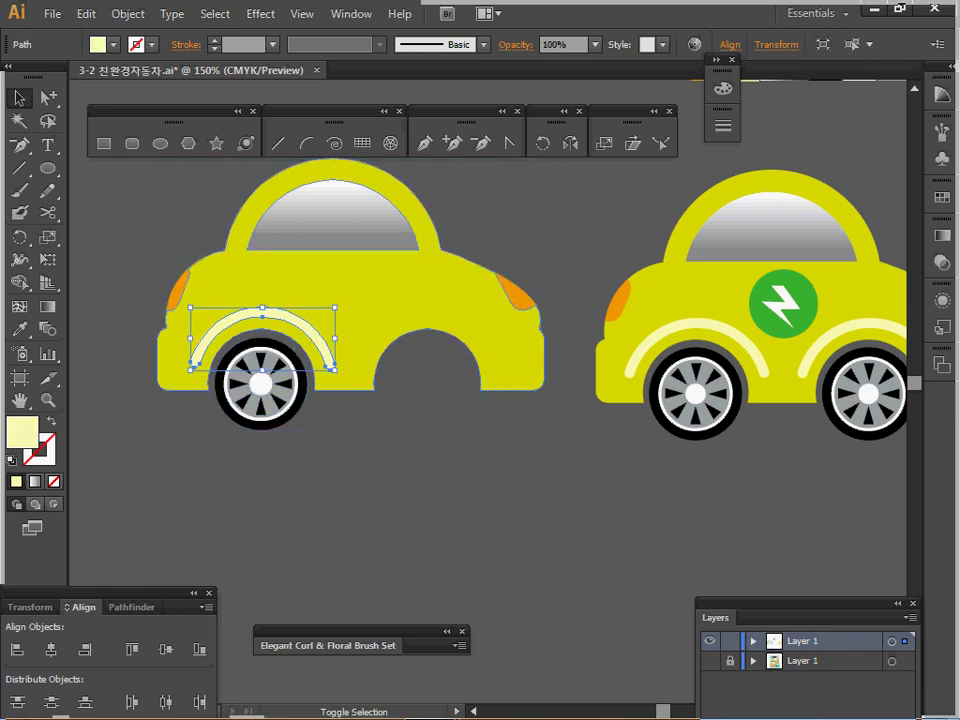
key(ctrl+x)
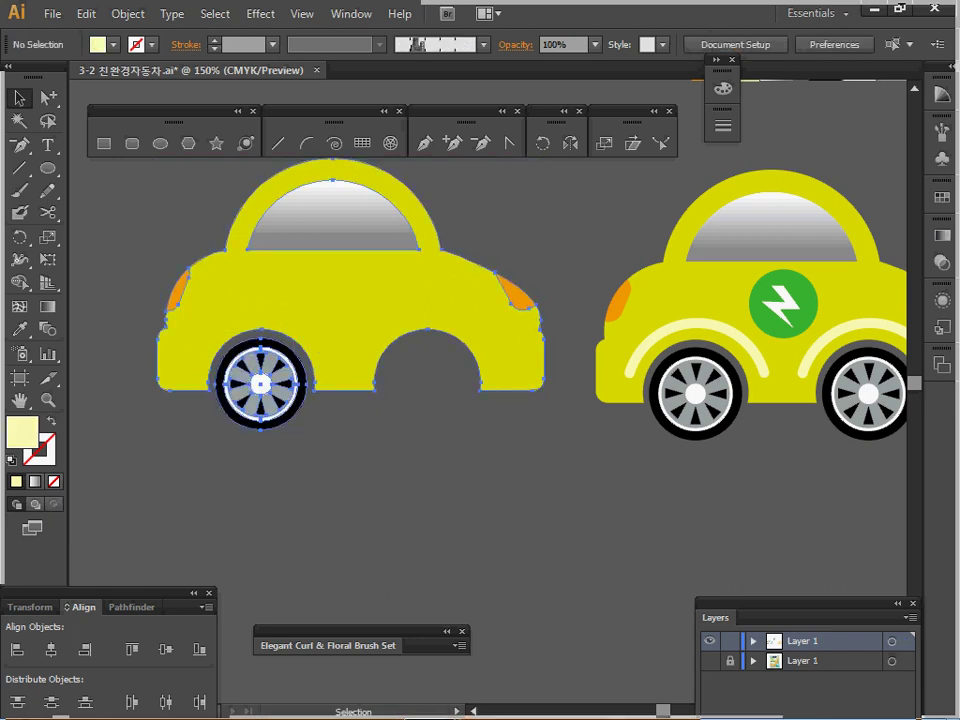
double_click(298, 335)
key(ctrl+f)
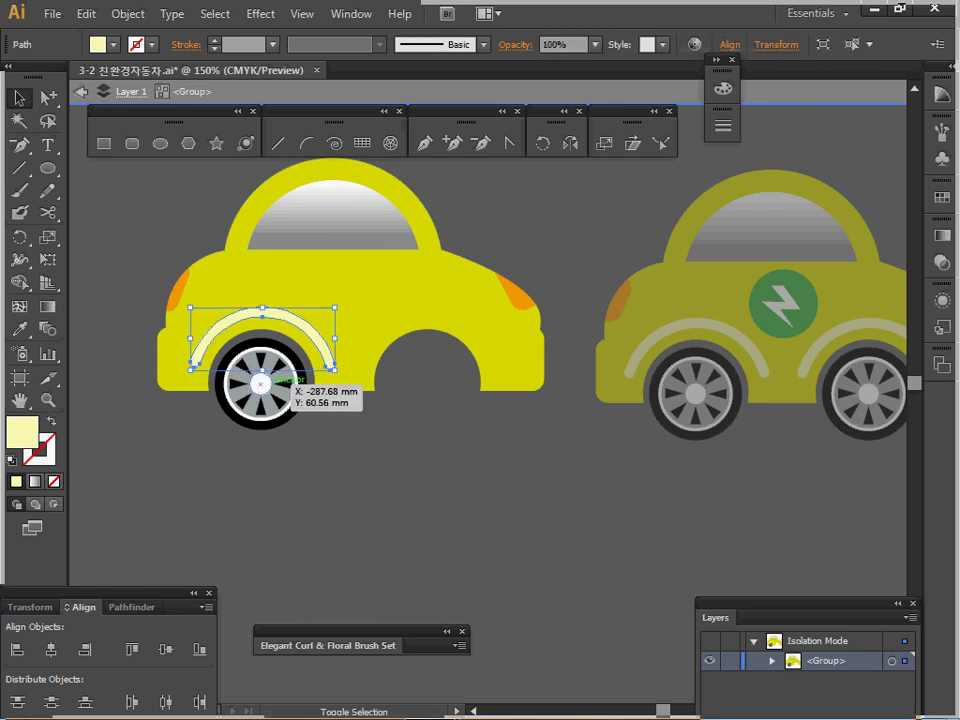
Copy the wheel and its cream arc horizontally by about 42 mm into the empty wheel arch and deselect
key(ctrl+a)
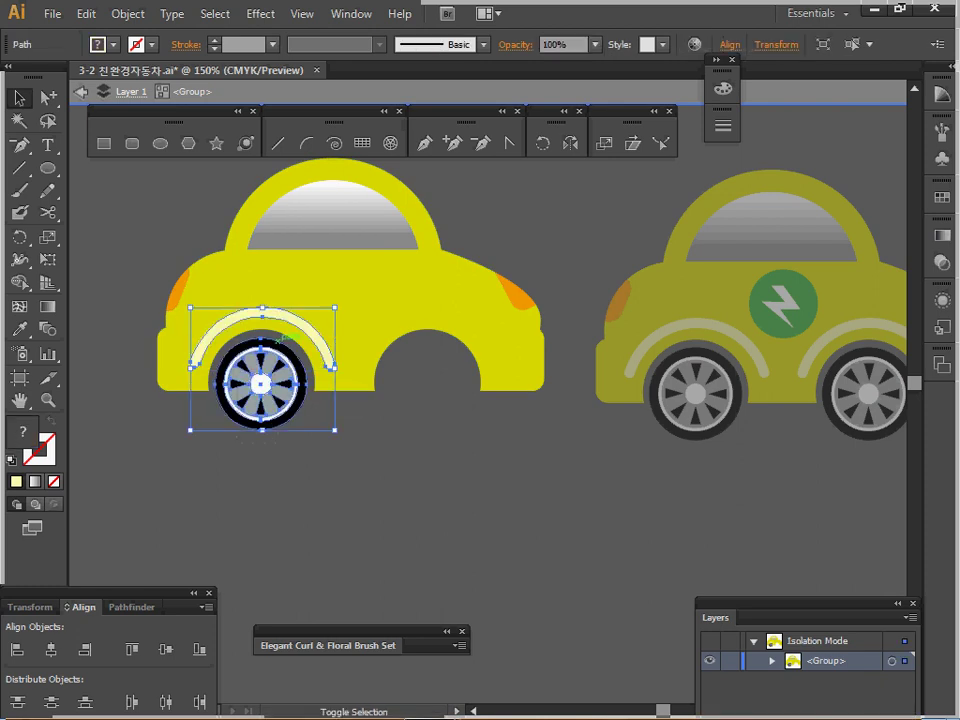
key(v)
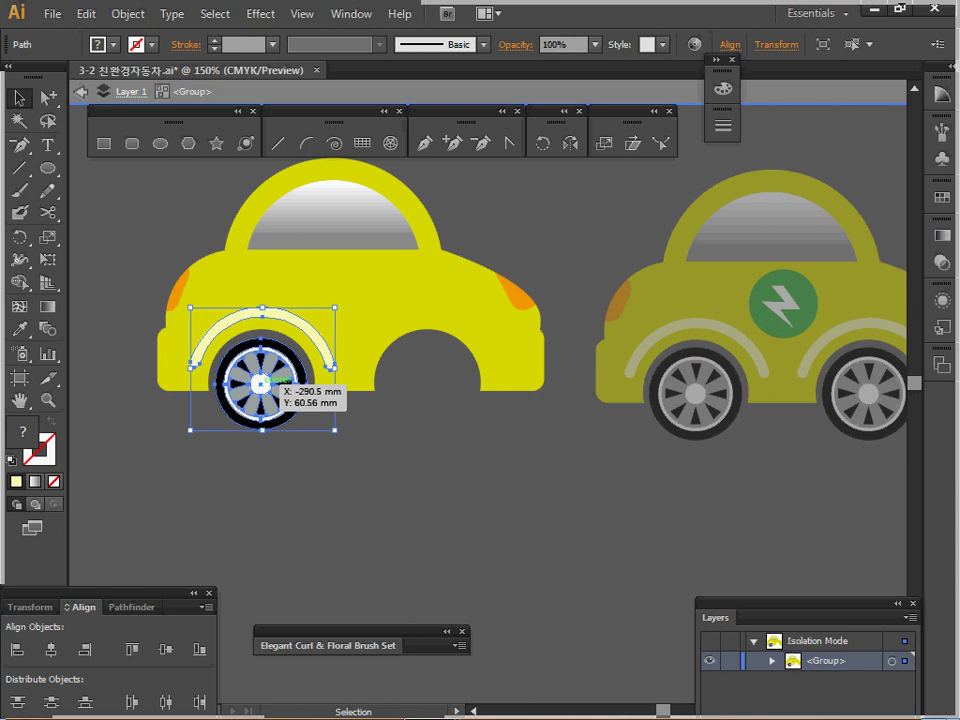
drag(262, 383, 427, 383)
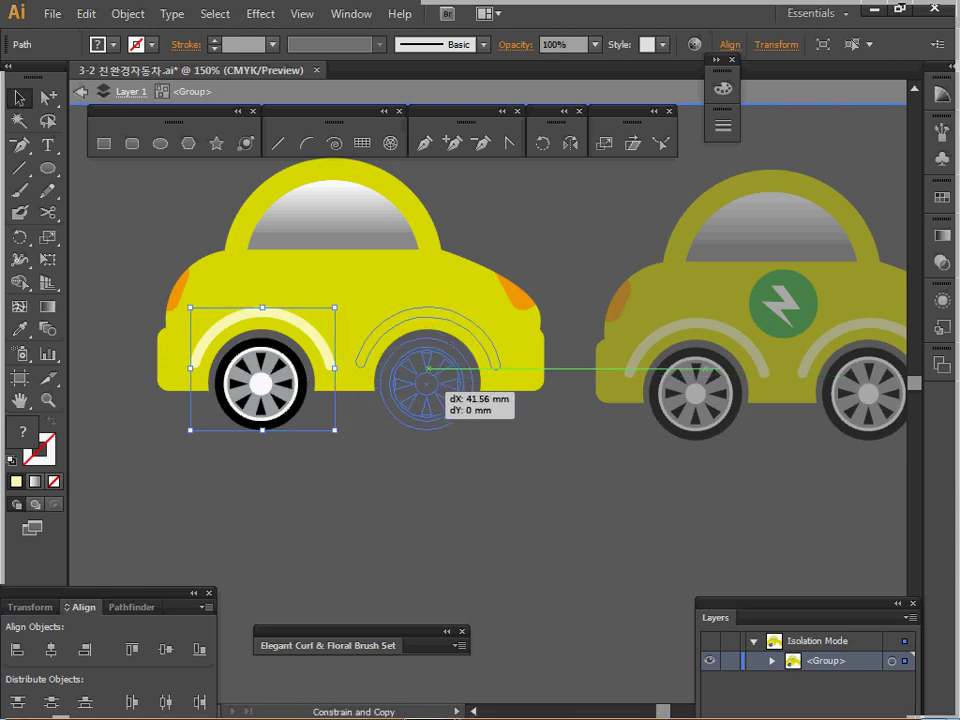
drag(427, 383, 427, 383)
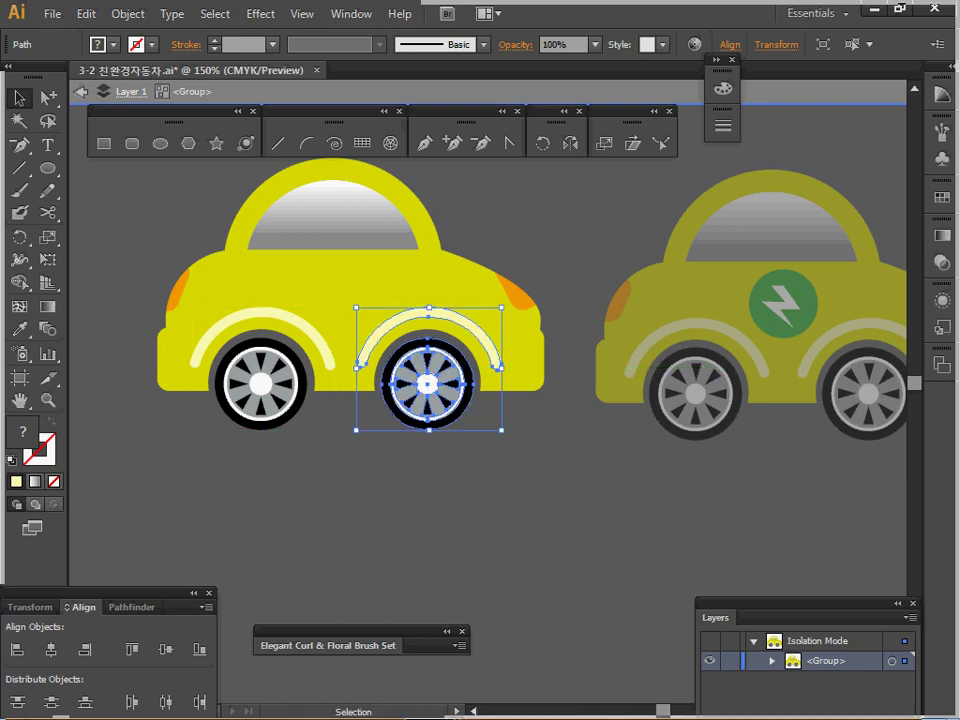
key(ctrl)
key(ctrl+shift+a)
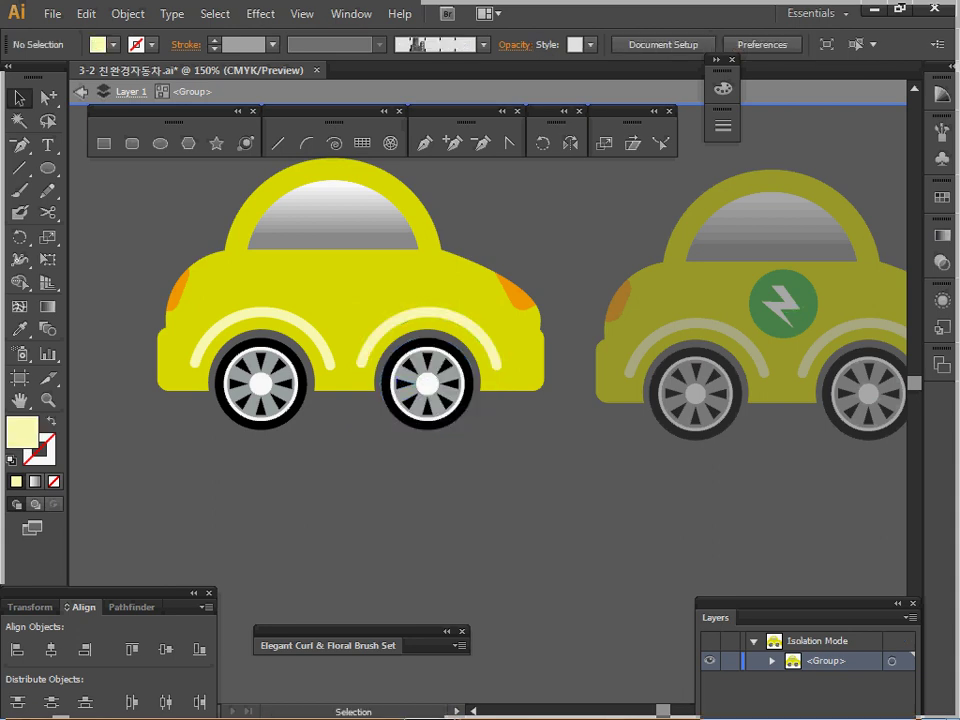
Draw a circle on the car body between the wheel arcs, filled with the green sampled from the finished car's badge
key(o)
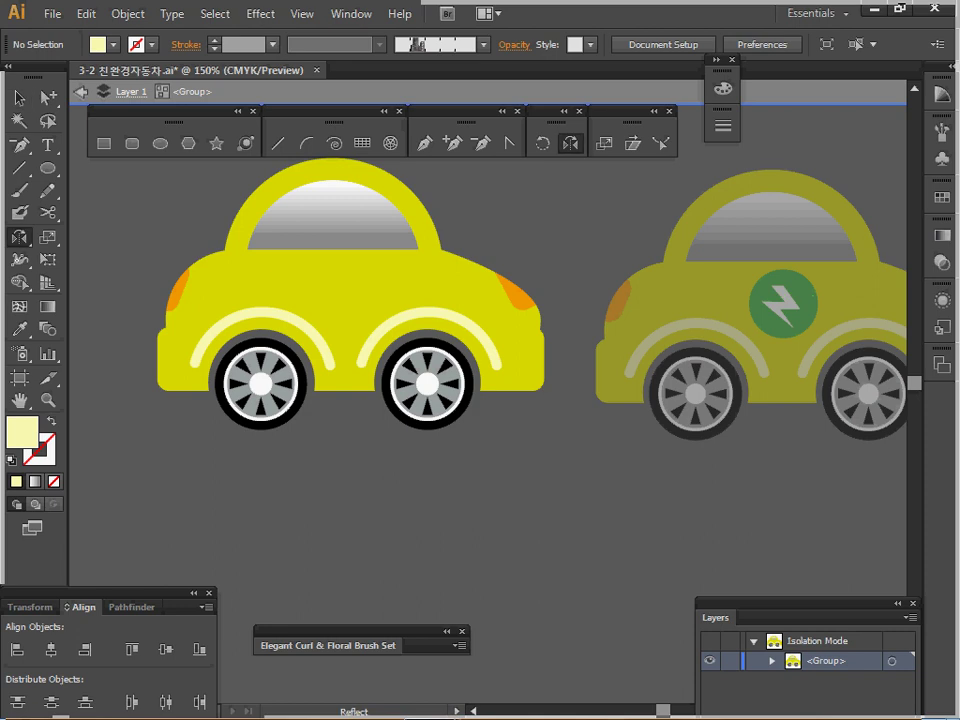
key(i)
click(769, 312)
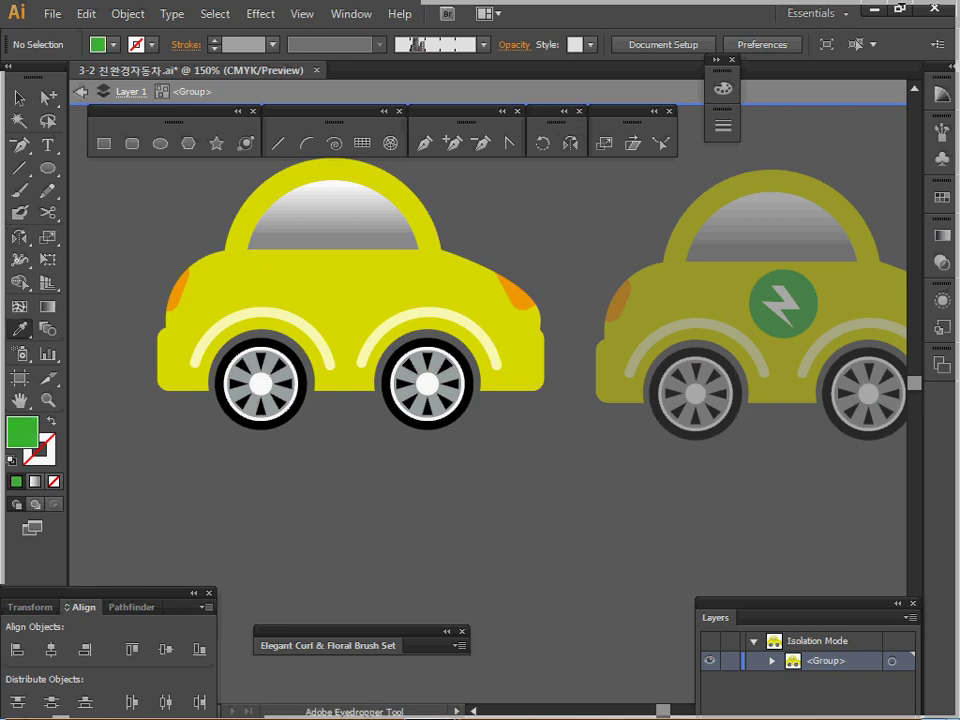
key(l)
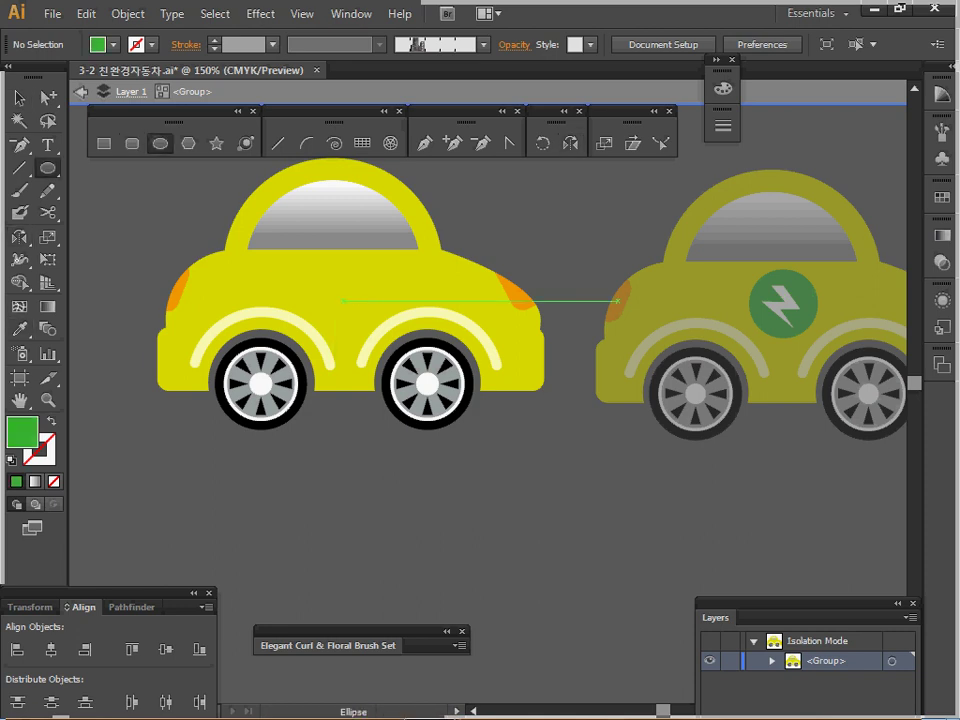
drag(341, 291, 374, 318)
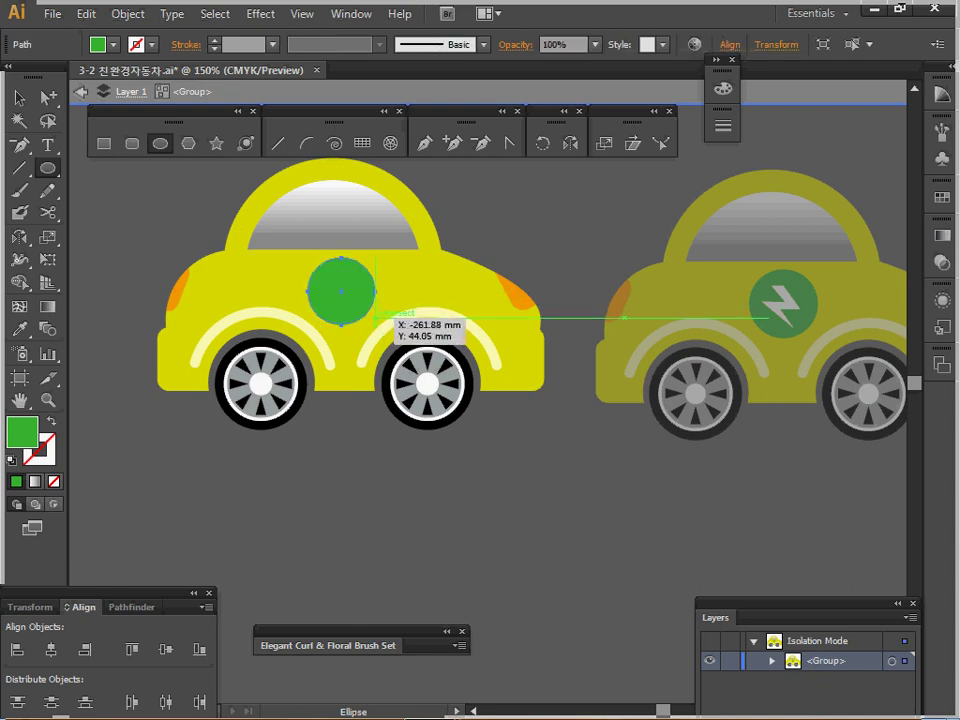
ctrl+click(480, 212)
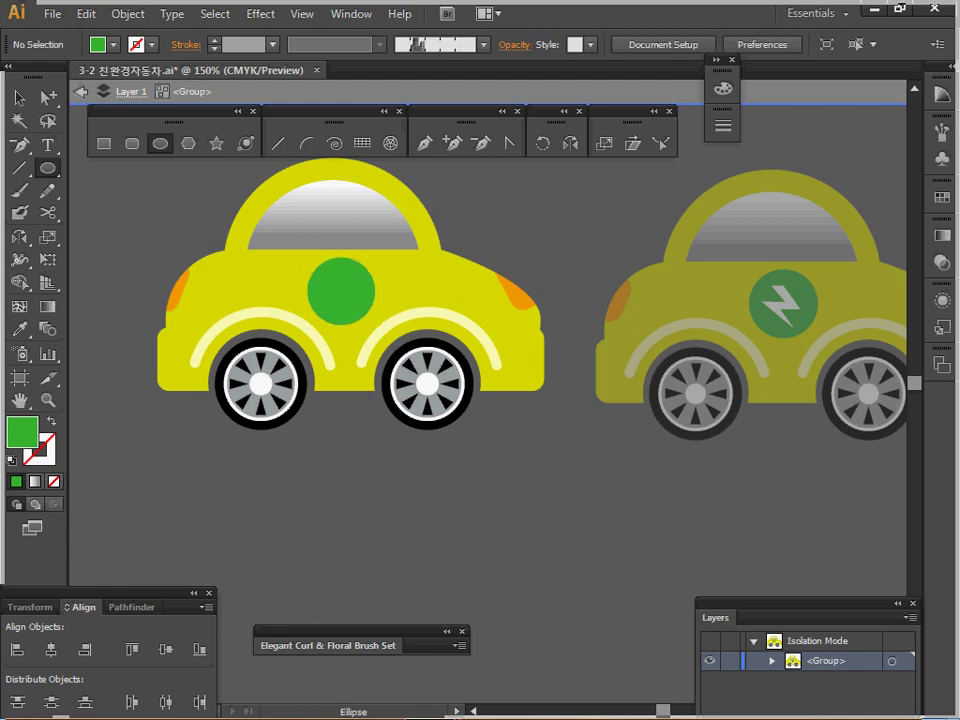
Draw a closed lightning bolt inside the green circle with the Pen tool, using white fill and no stroke
click(425, 143)
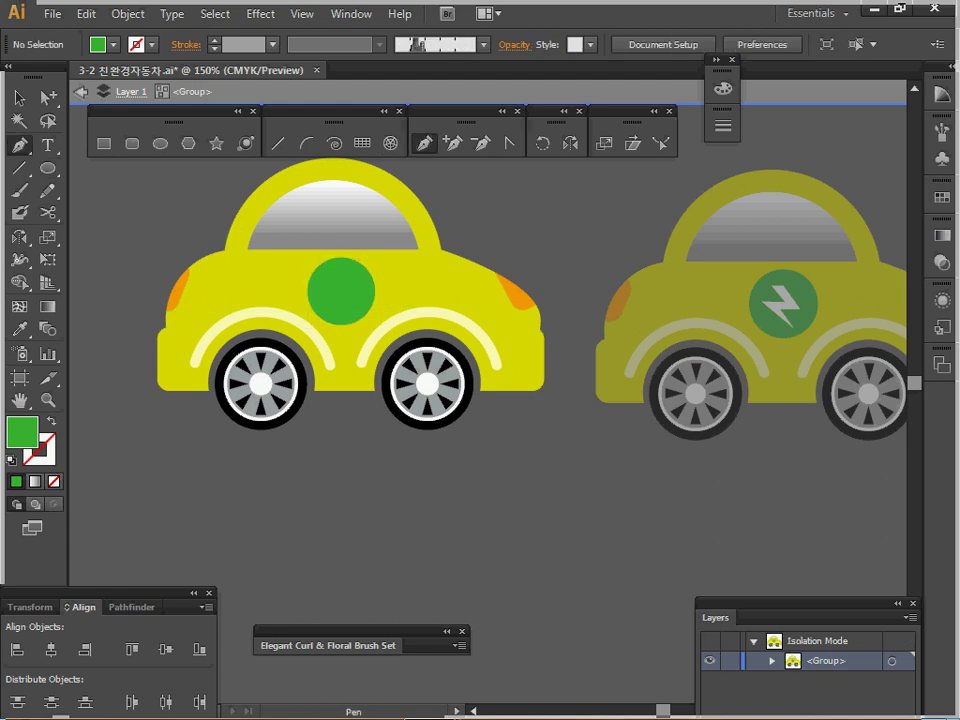
key(d)
key(x)
key(slash)
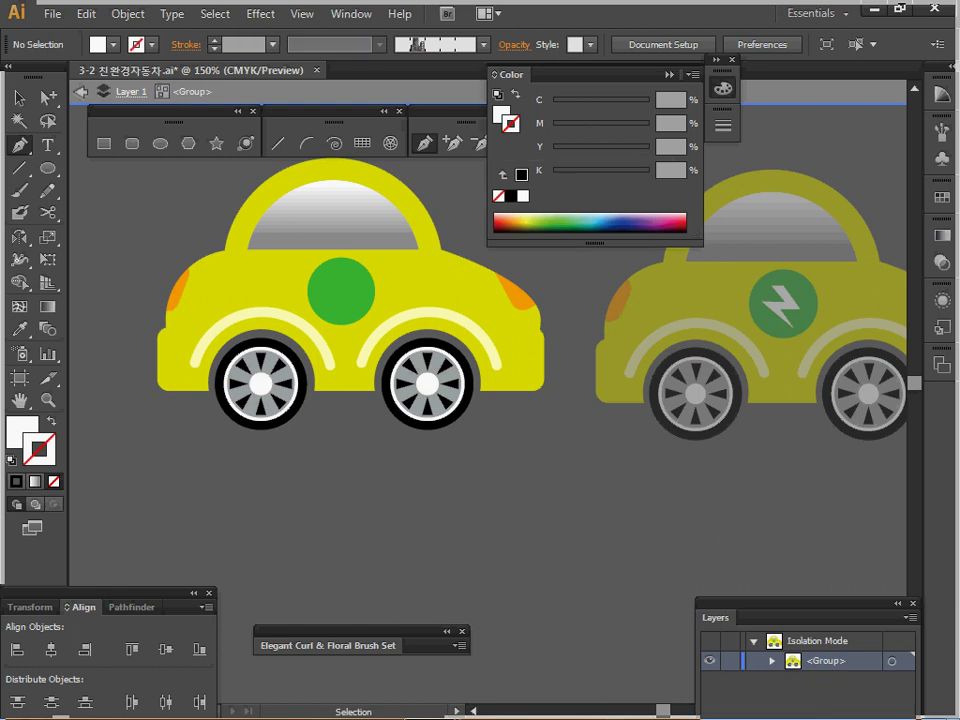
click(669, 75)
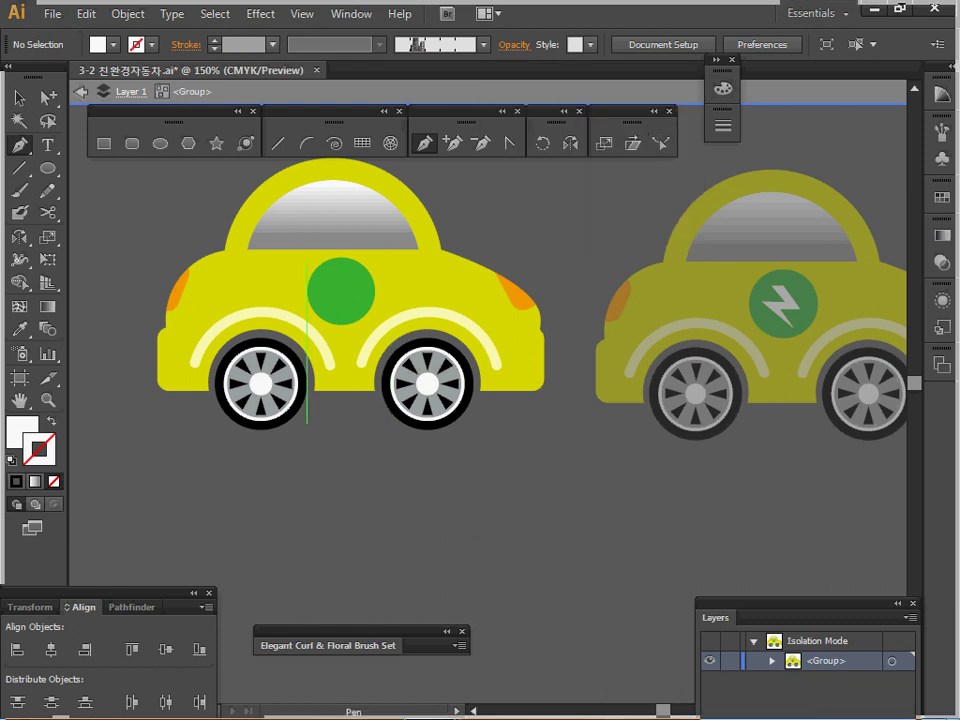
drag(333, 270, 362, 270)
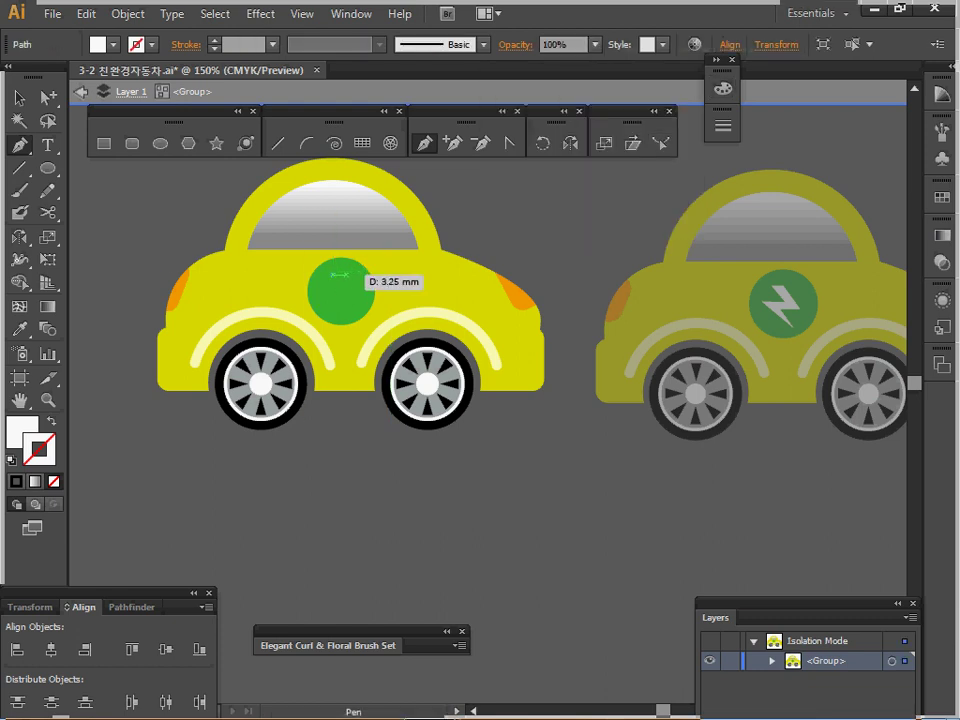
click(346, 274)
click(357, 291)
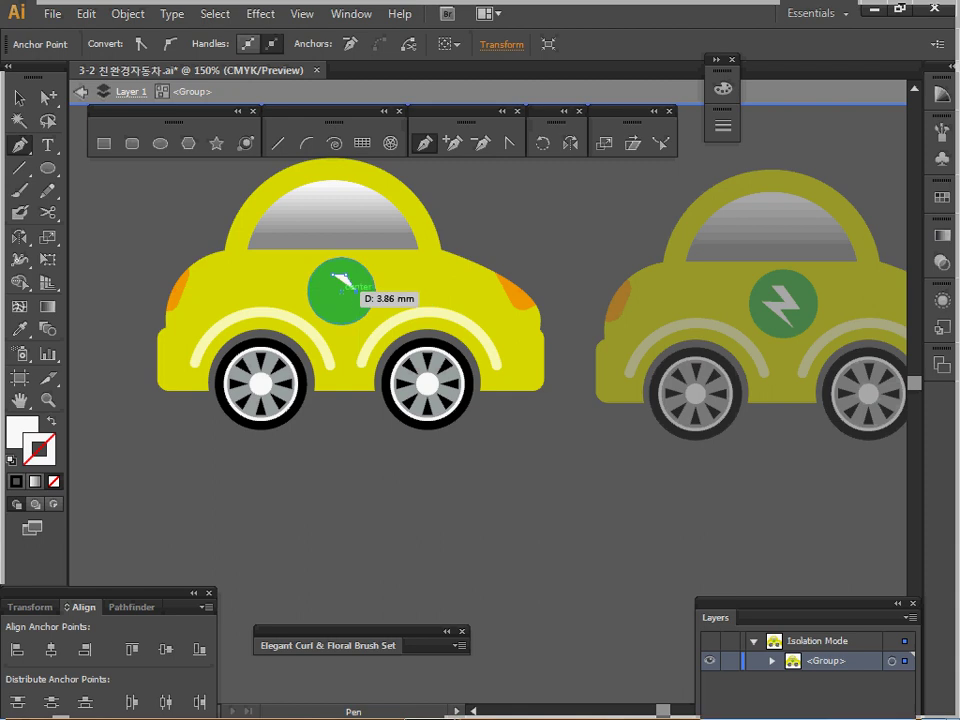
click(342, 291)
click(350, 310)
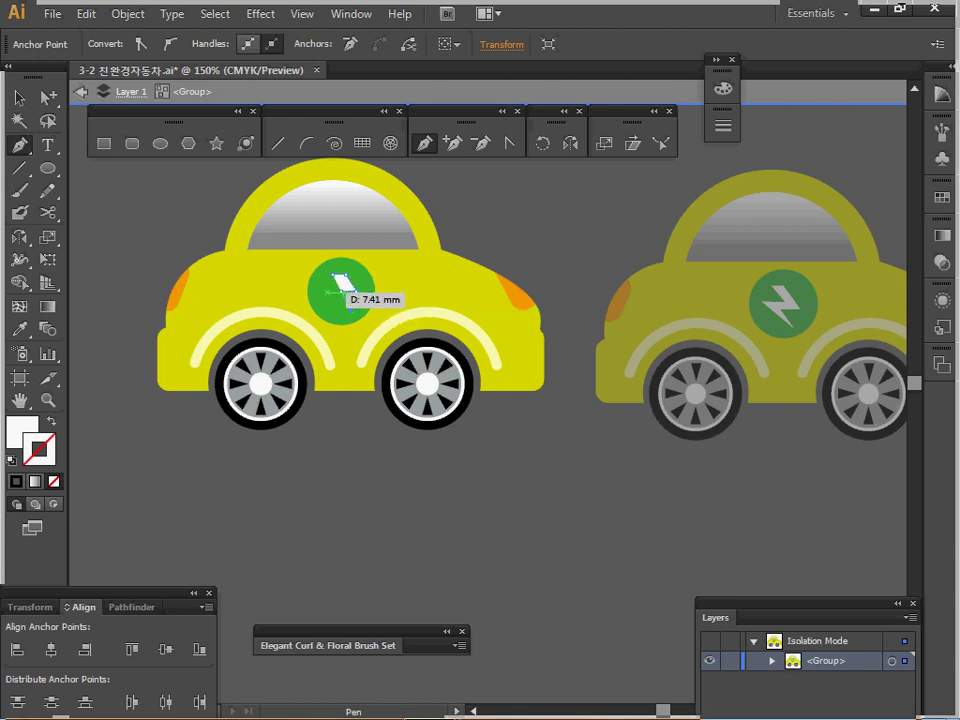
mouse_move(337, 286)
mouse_down()
mouse_move(374, 279)
mouse_move(340, 280)
mouse_up()
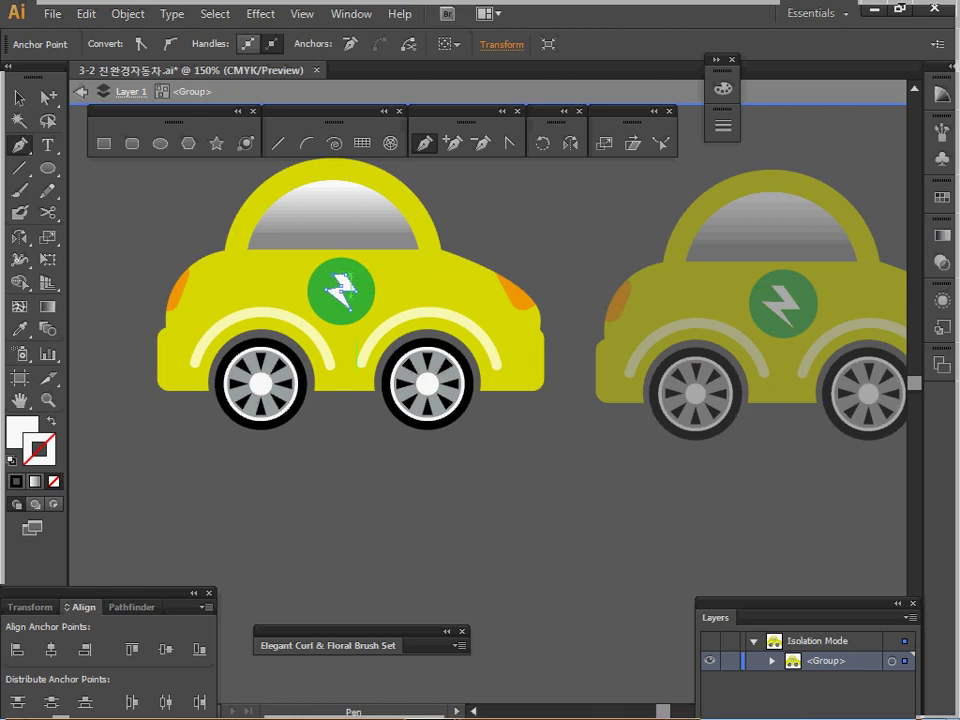
Move the lightning bolt's left corner point slightly outward and up with the Direct Selection tool
click(48, 97)
click(150, 98)
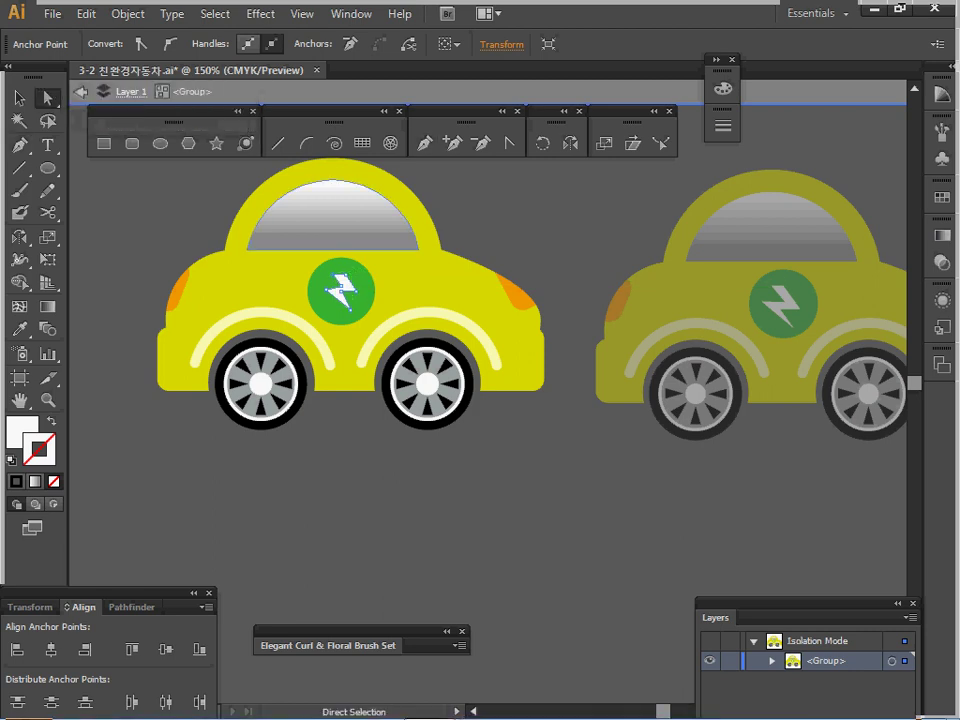
drag(338, 282, 334, 284)
click(340, 280)
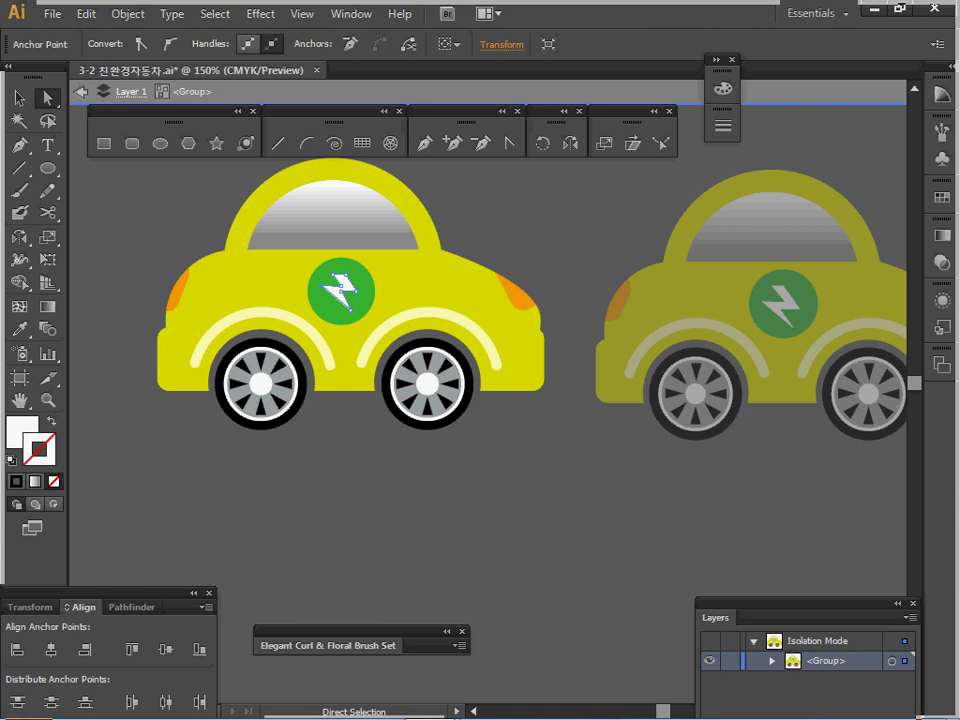
Exit the car group's isolation mode and deselect all artwork
key(Escape)
key(space)
drag(640, 330, 359, 369)
drag(566, 466, 457, 492)
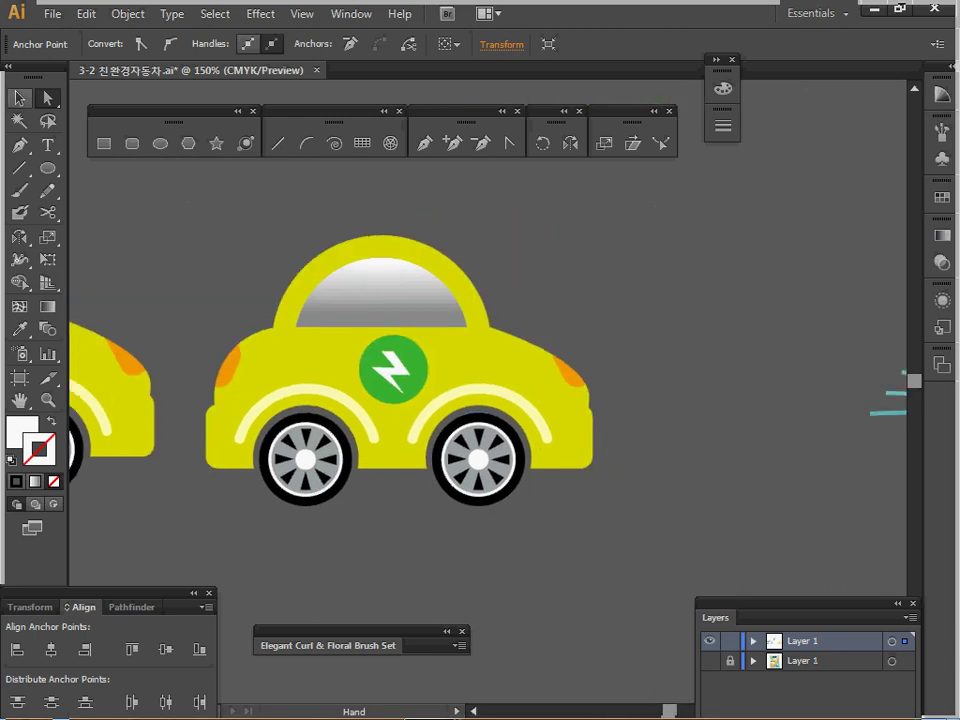
click(19, 98)
key(ctrl+shift+a)
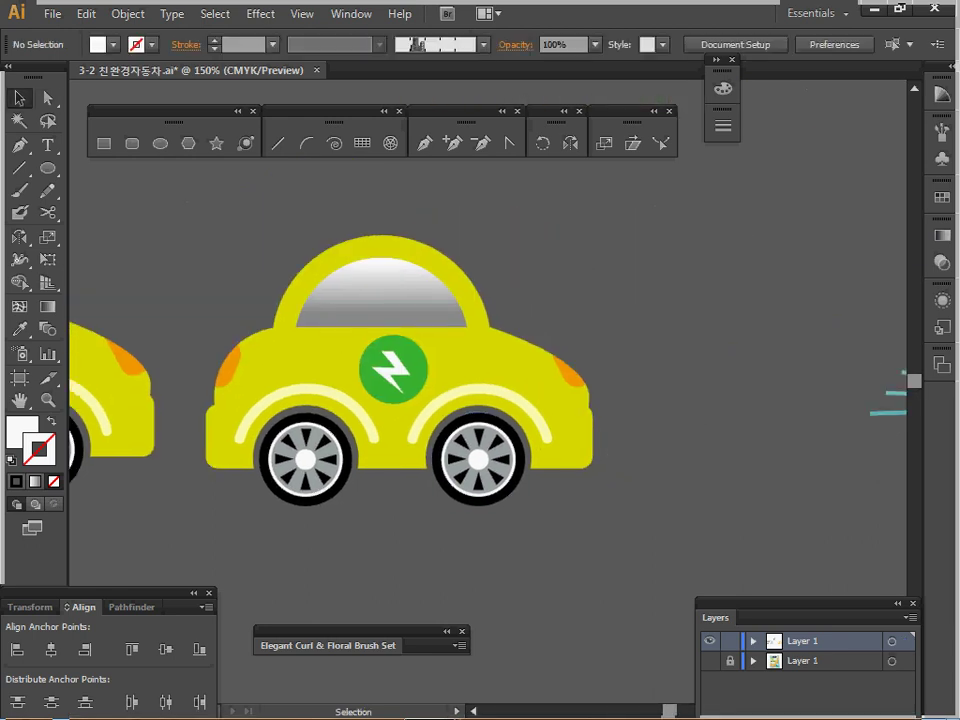
Apply a Drop Shadow effect to the whole finished example car with X offset, Y offset and blur all at 1 mm
drag(290, 200, 540, 330)
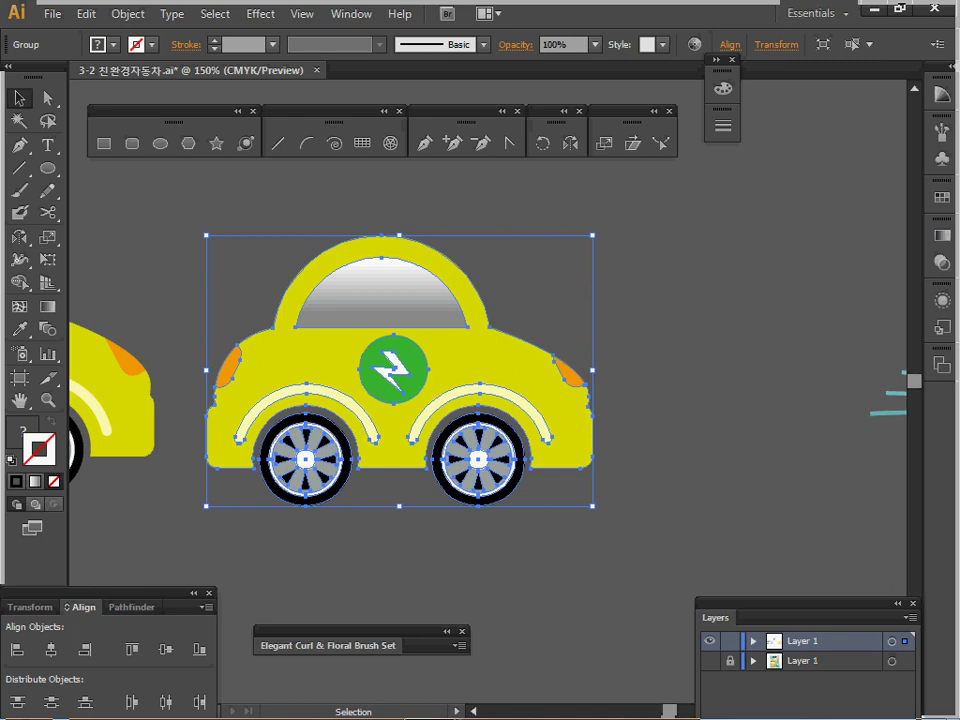
drag(232, 210, 559, 499)
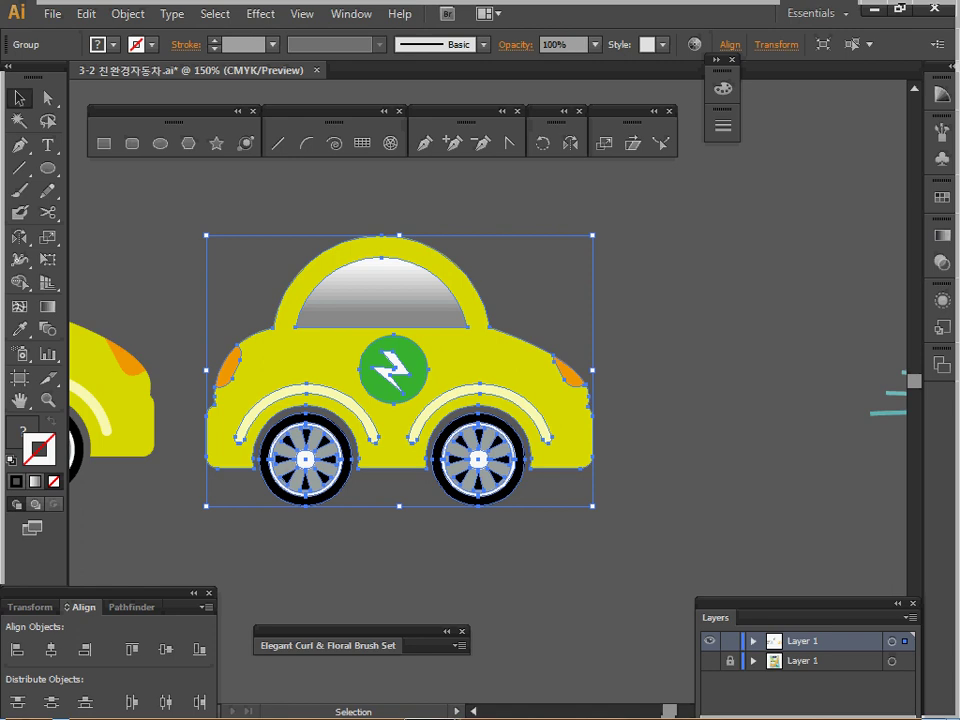
click(260, 13)
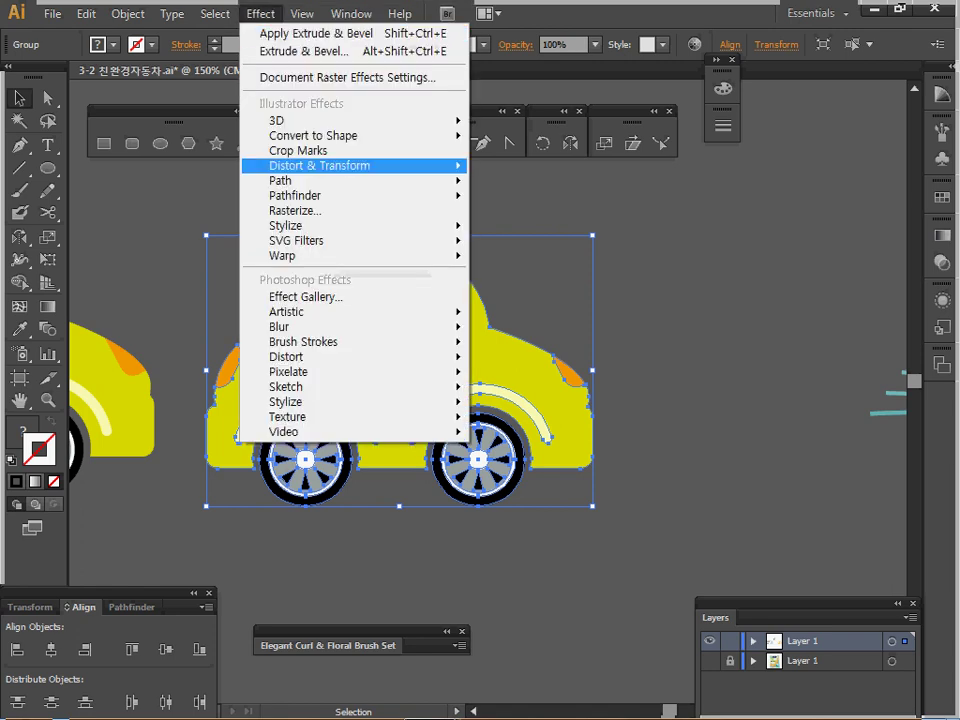
mouse_move(290, 225)
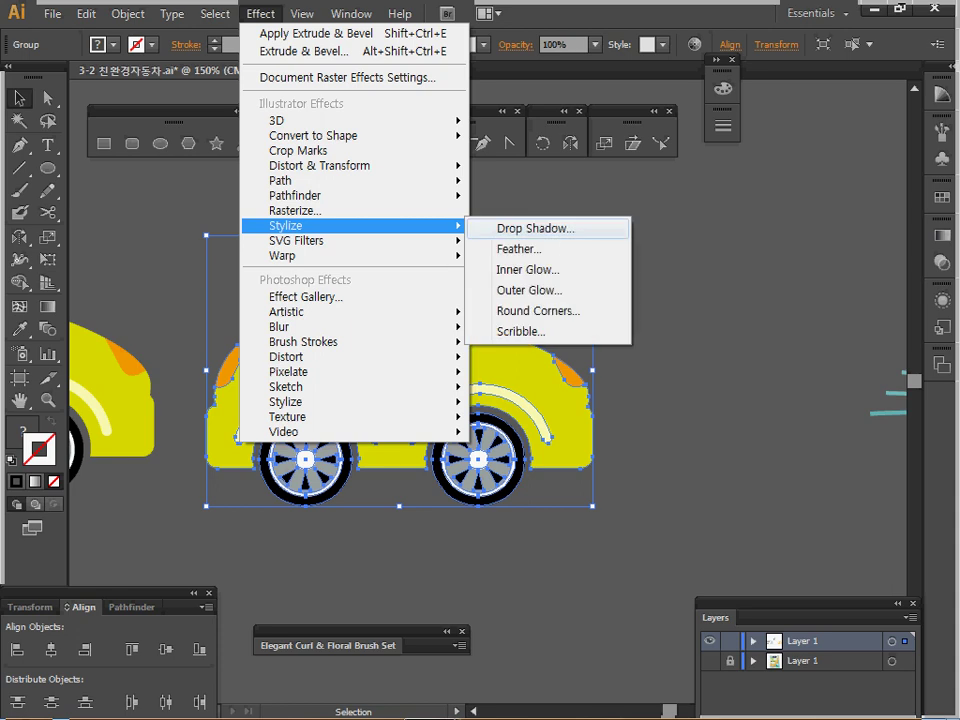
click(535, 228)
drag(600, 183, 538, 181)
click(506, 289)
click(506, 289)
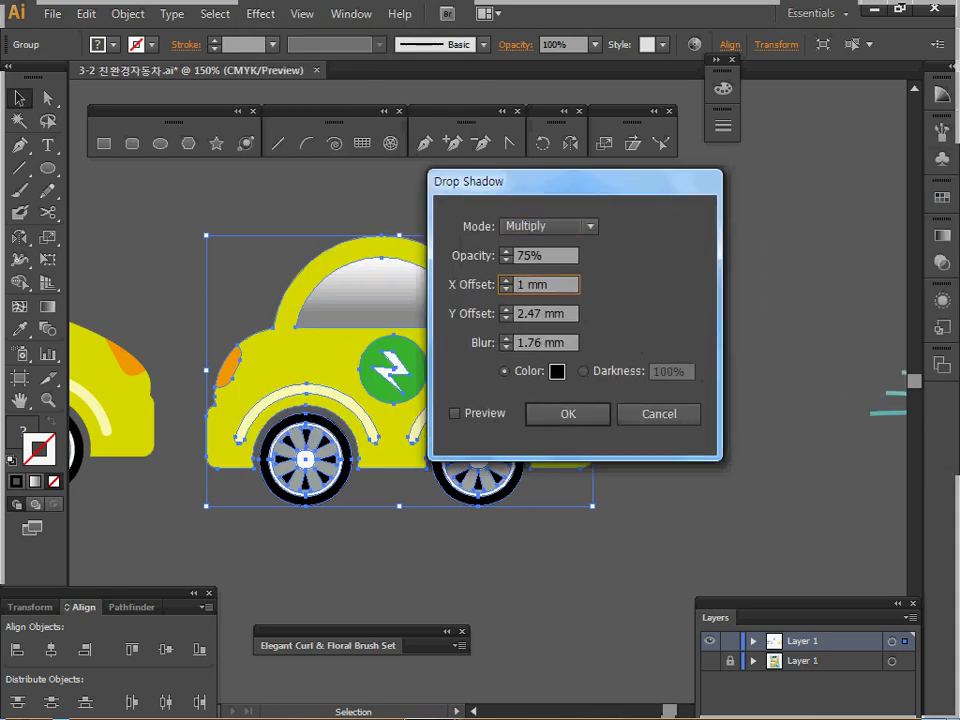
key(Tab)
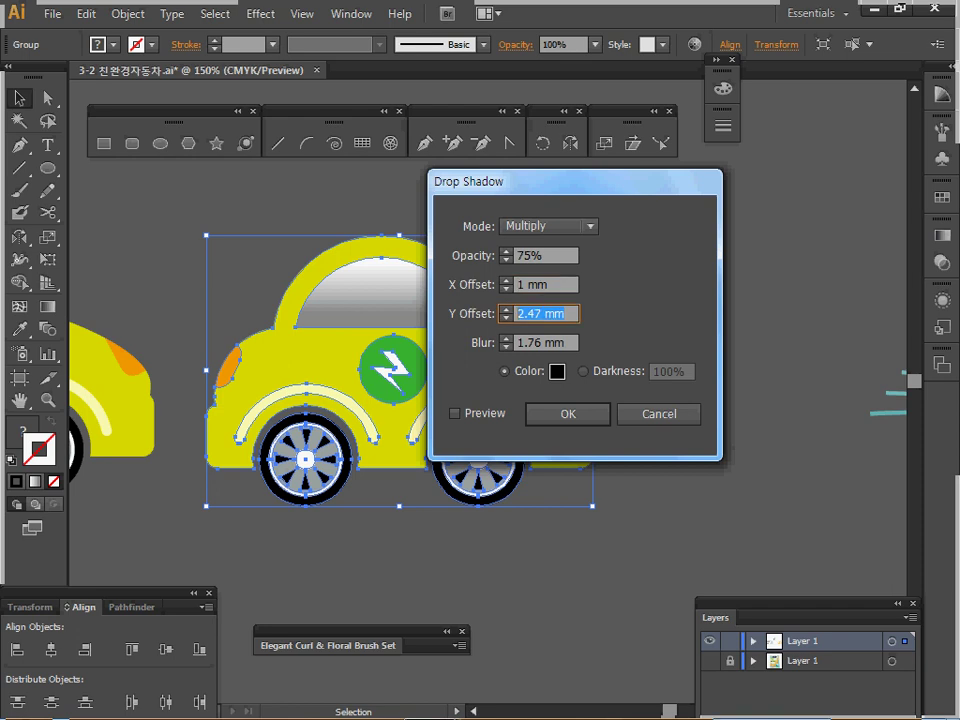
text(1)
key(Tab)
text(1)
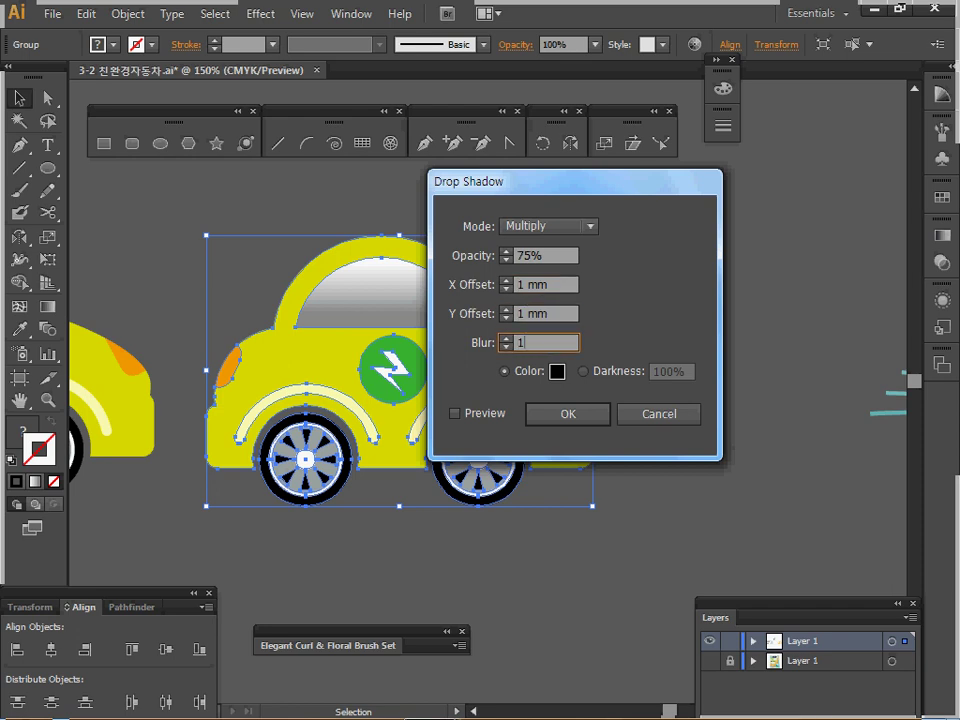
key(Return)
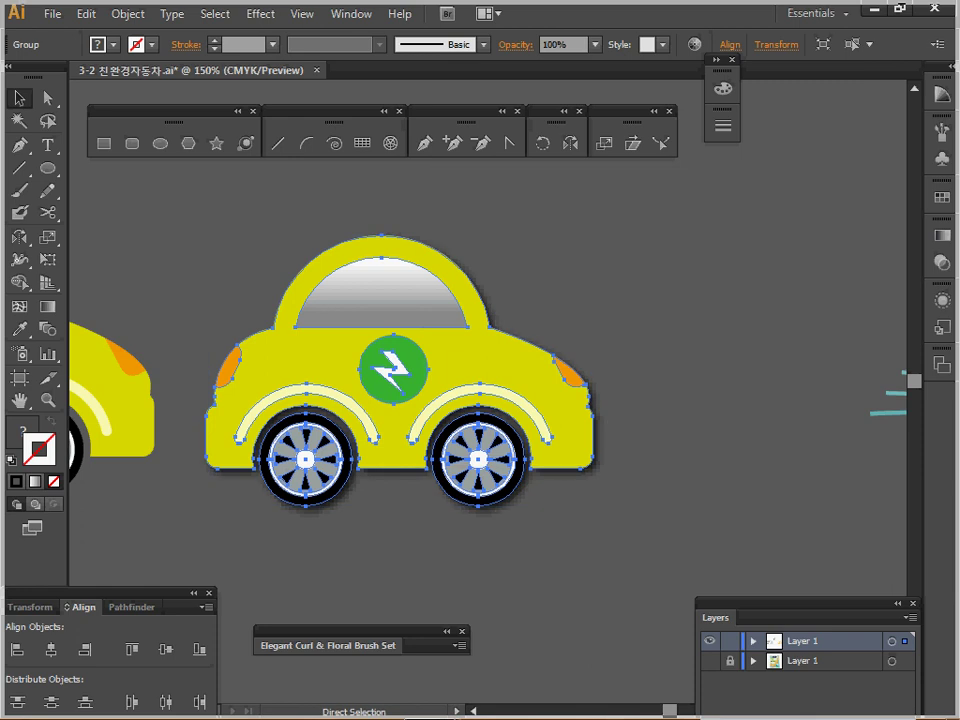
Save the file and move the shadowed car into the pale circle on the green poster background
key(ctrl+s)
ctrl+alt+click(642, 440)
drag(642, 440, 455, 427)
drag(167, 355, 599, 391)
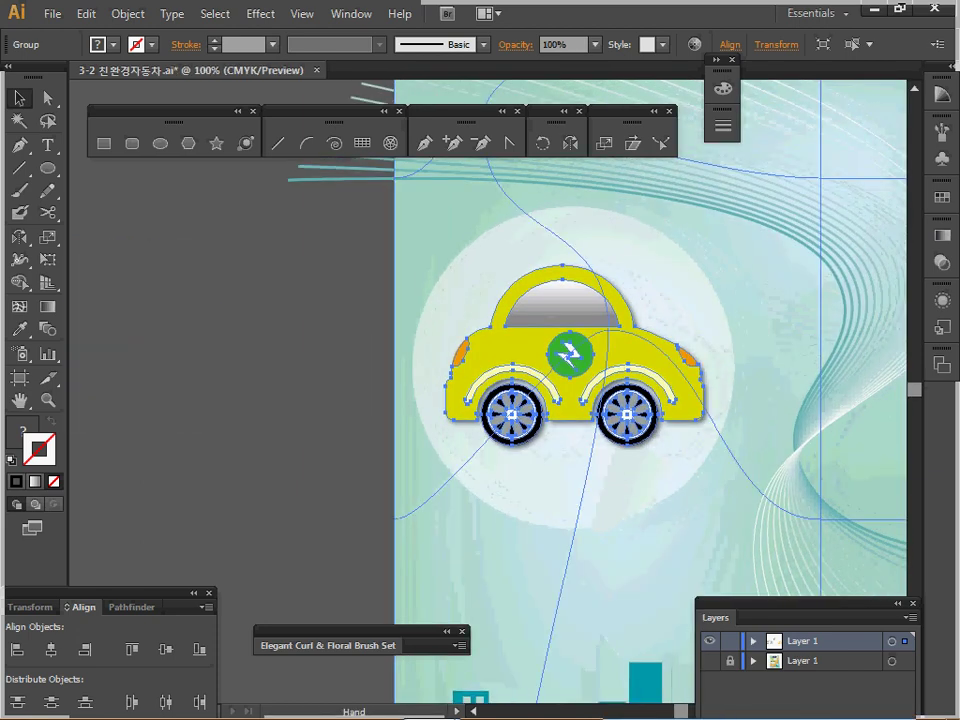
Nudge the car down five increments and left one increment against the reference poster in Outline view, and deselect it in Preview
key(ctrl+y)
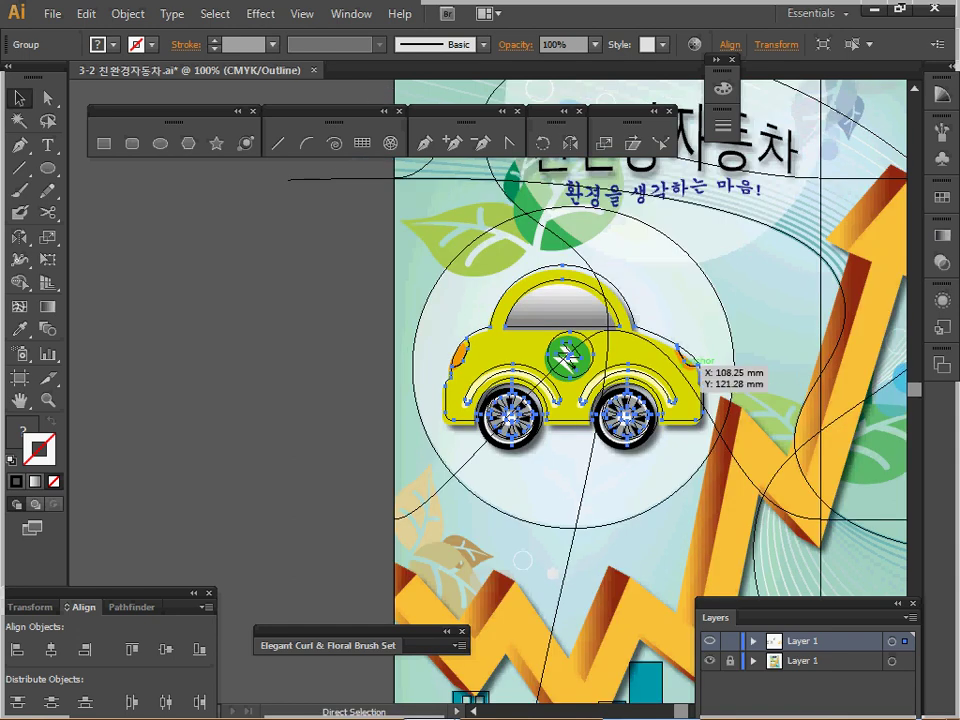
key(Down)
key(Down)
key(Down)
key(Down)
key(Down)
key(Left)
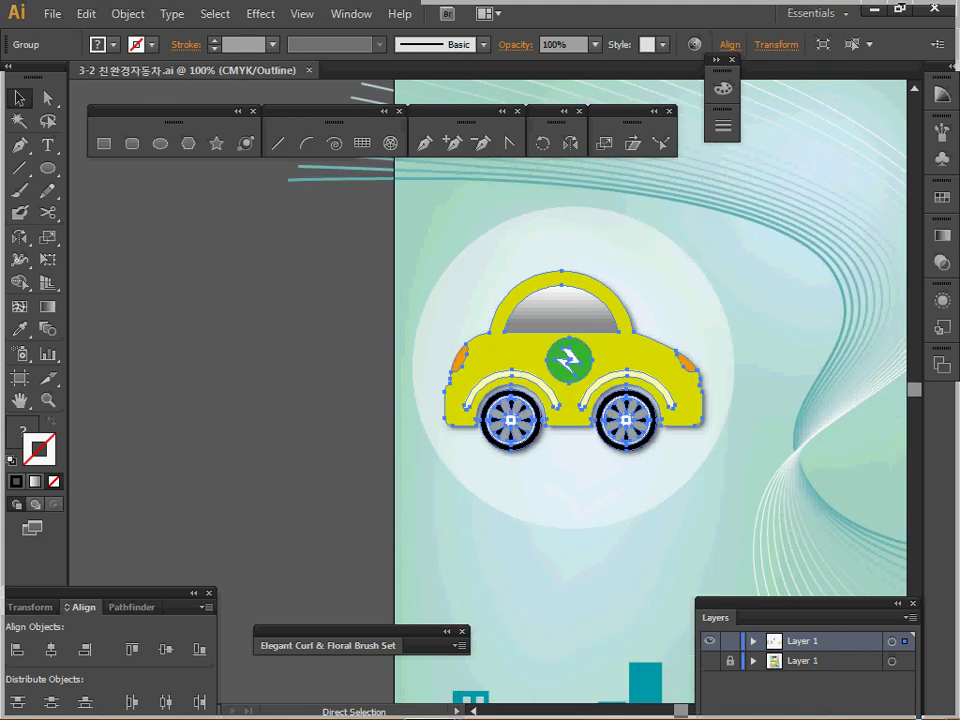
key(ctrl+shift+a)
key(ctrl+y)
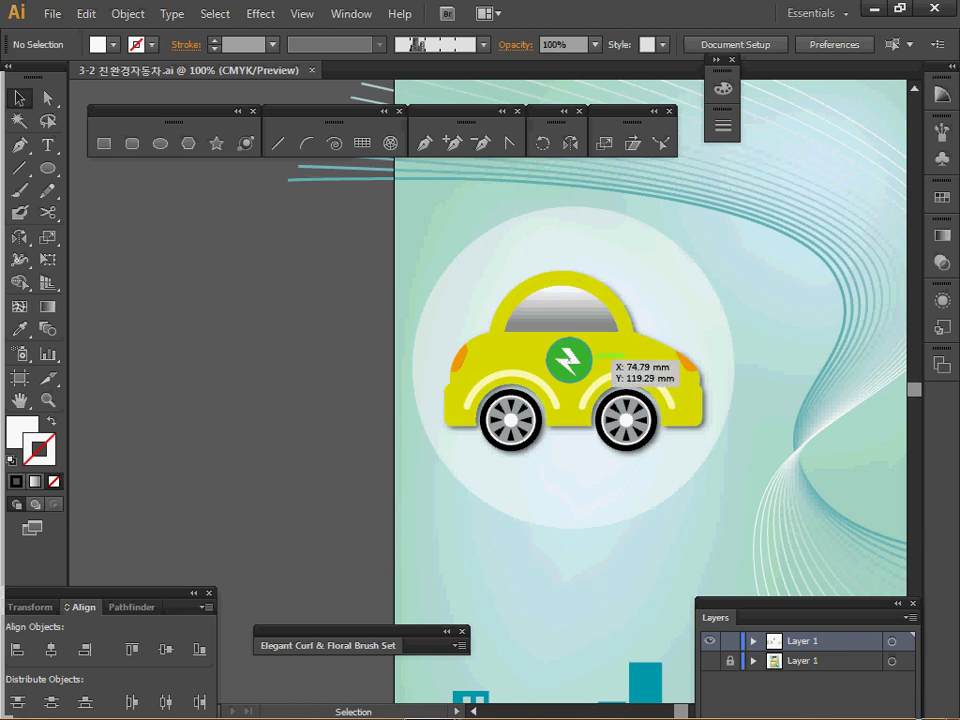
Fill the leaf outline with the light green sampled from the finished leaf, replacing its black stroke with none, and deselect it
key(space)
drag(682, 258, 21, 703)
drag(755, 184, 609, 419)
ctrl+click(563, 323)
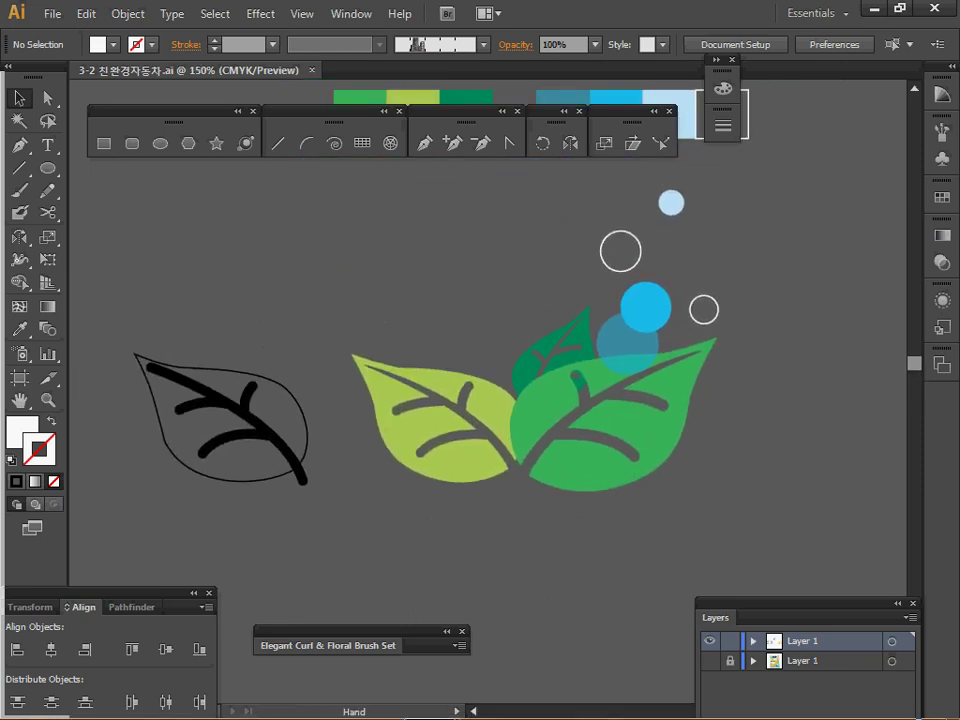
drag(532, 297, 613, 258)
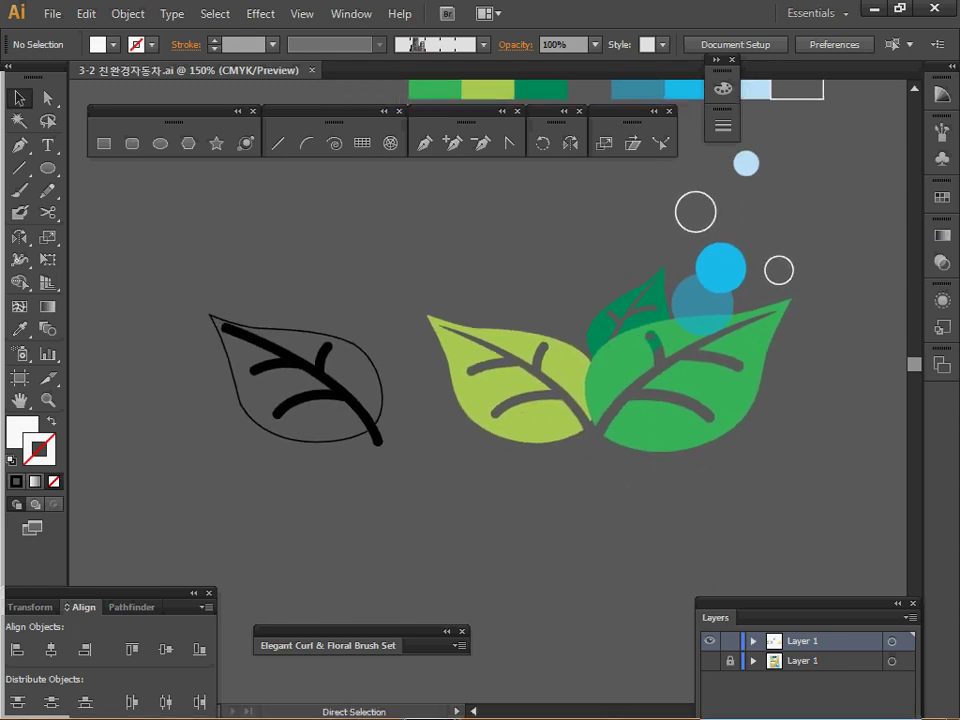
click(317, 440)
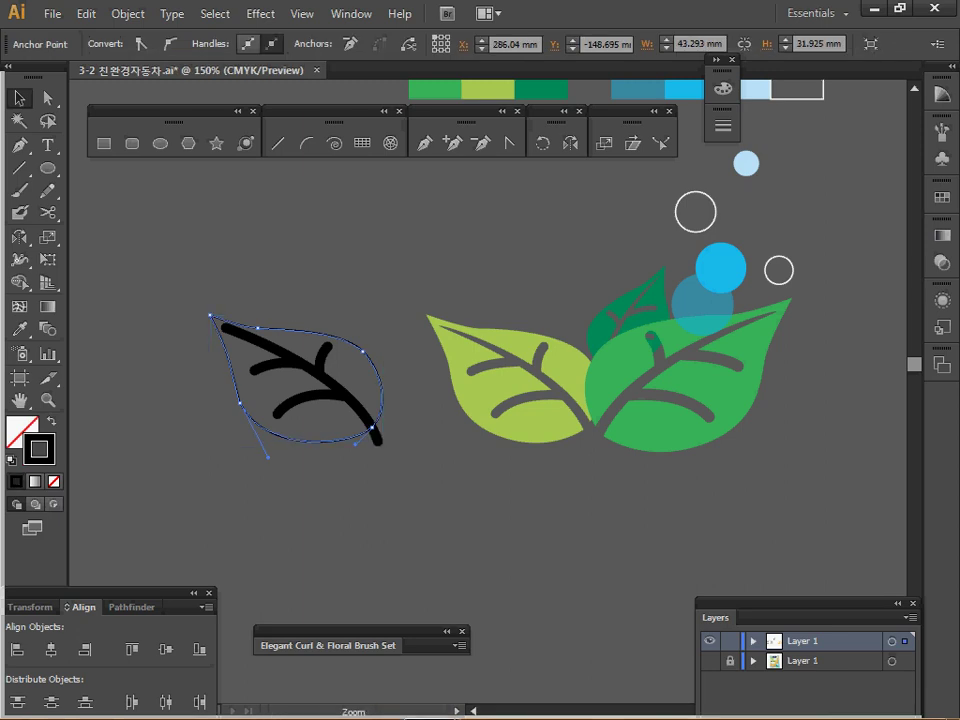
ctrl+click(385, 422)
drag(385, 422, 356, 470)
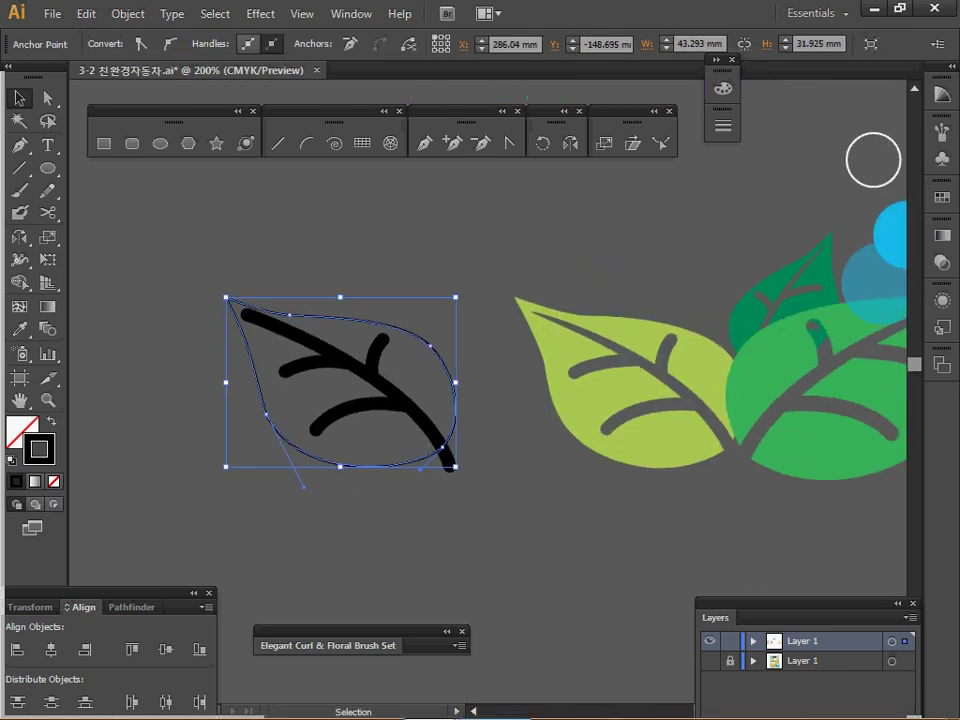
key(i)
click(572, 403)
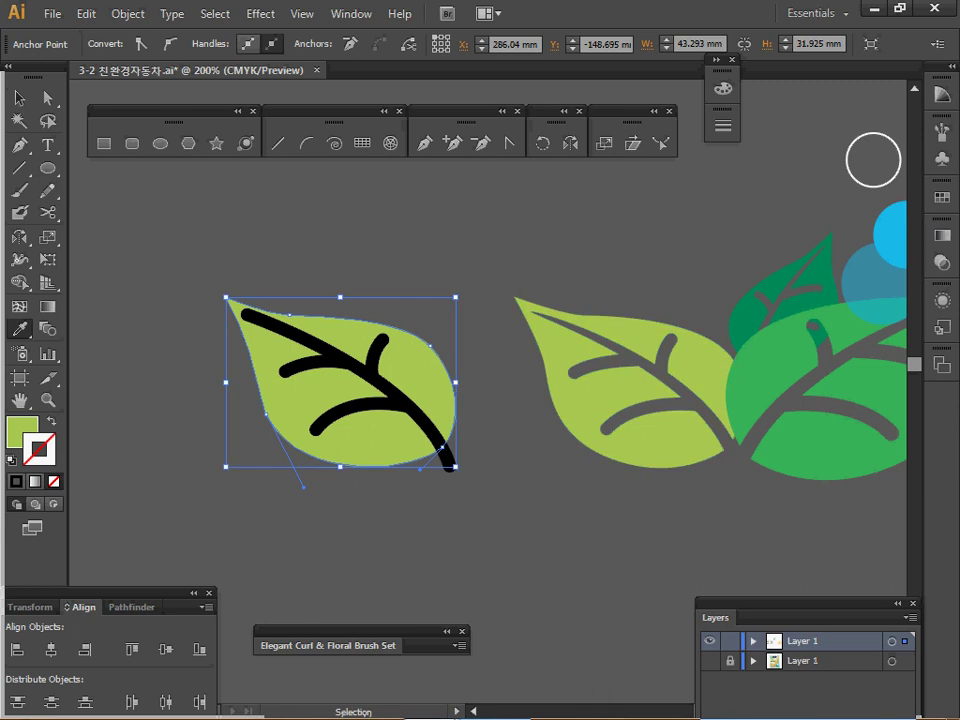
ctrl+click(500, 490)
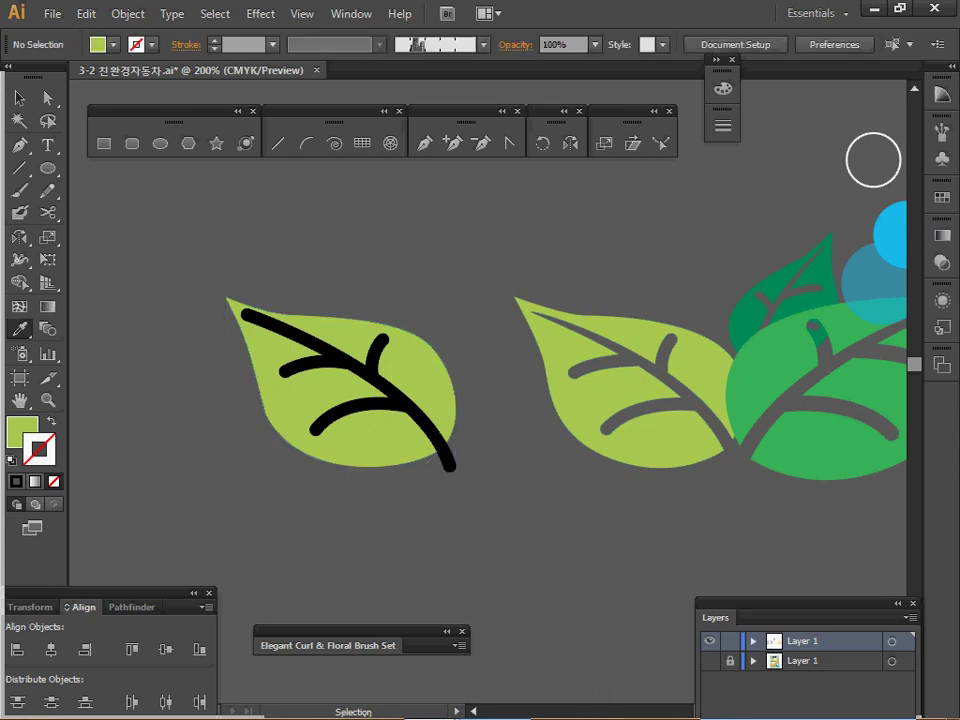
ctrl+click(405, 402)
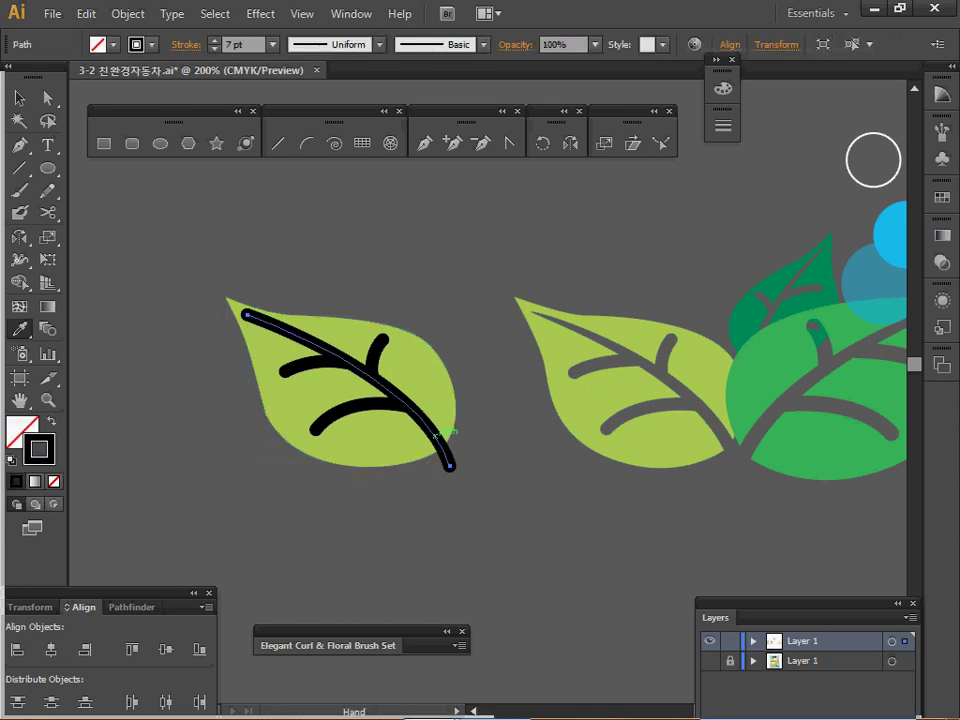
ctrl+click(449, 443)
drag(449, 443, 445, 508)
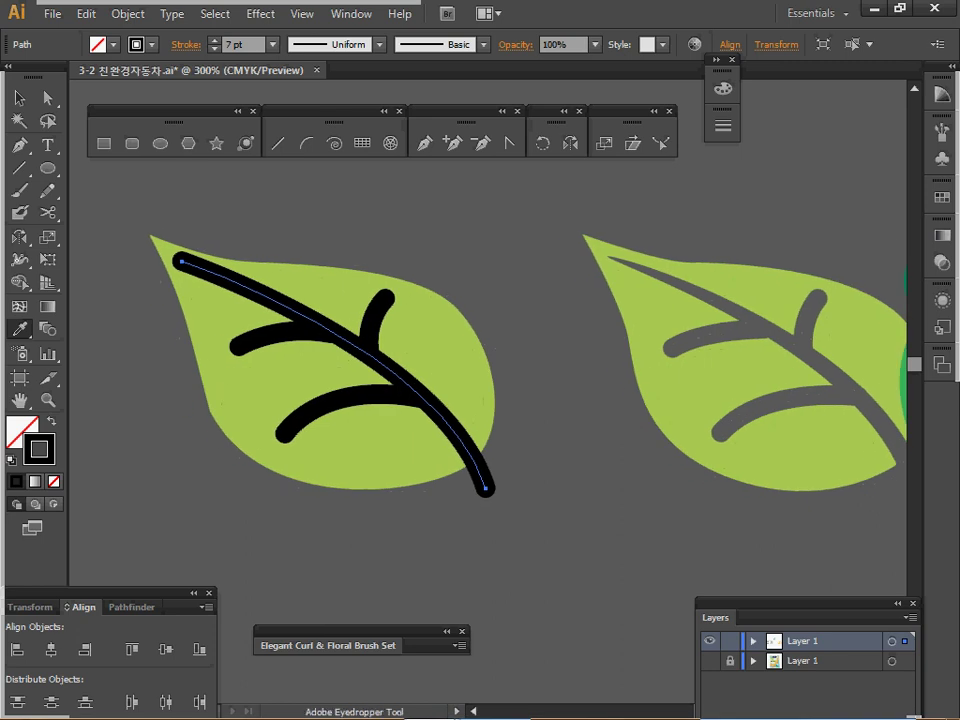
key(v)
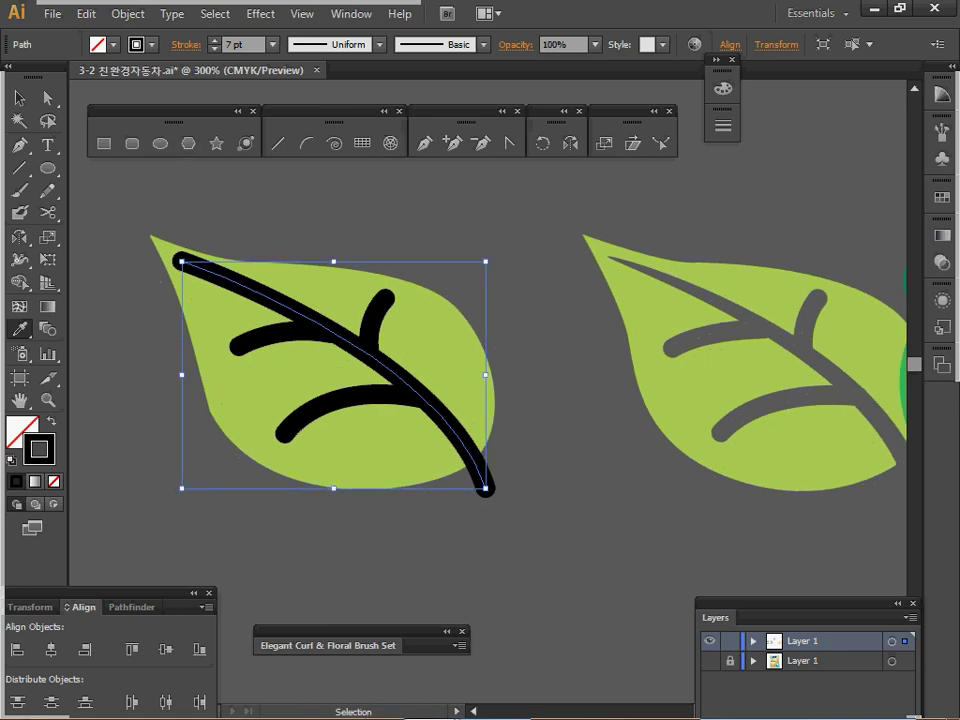
key(ctrl+shift+a)
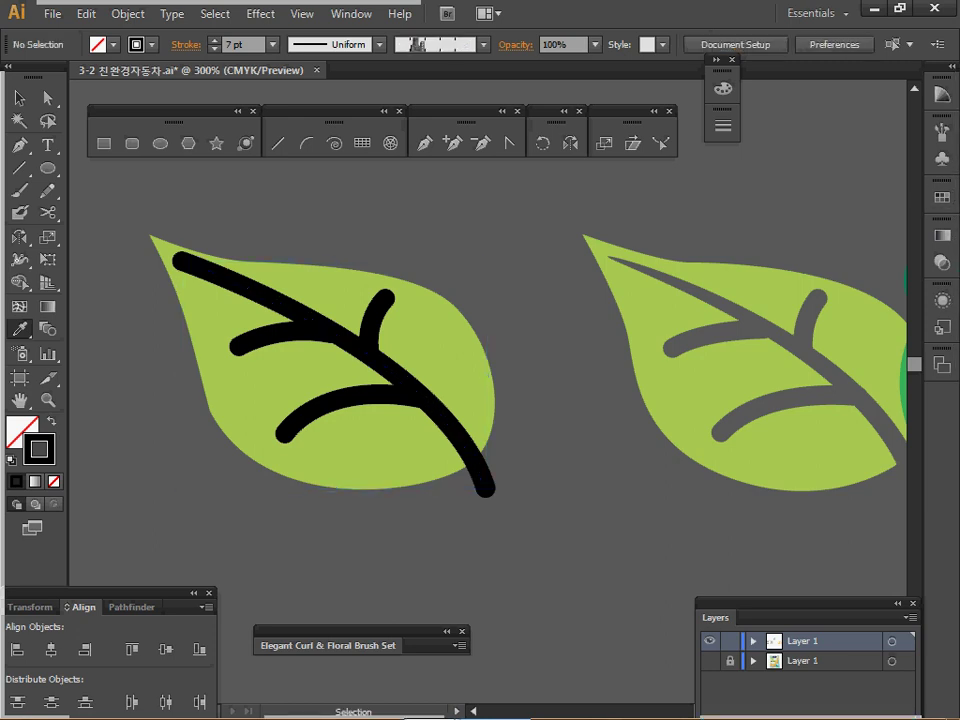
key(p)
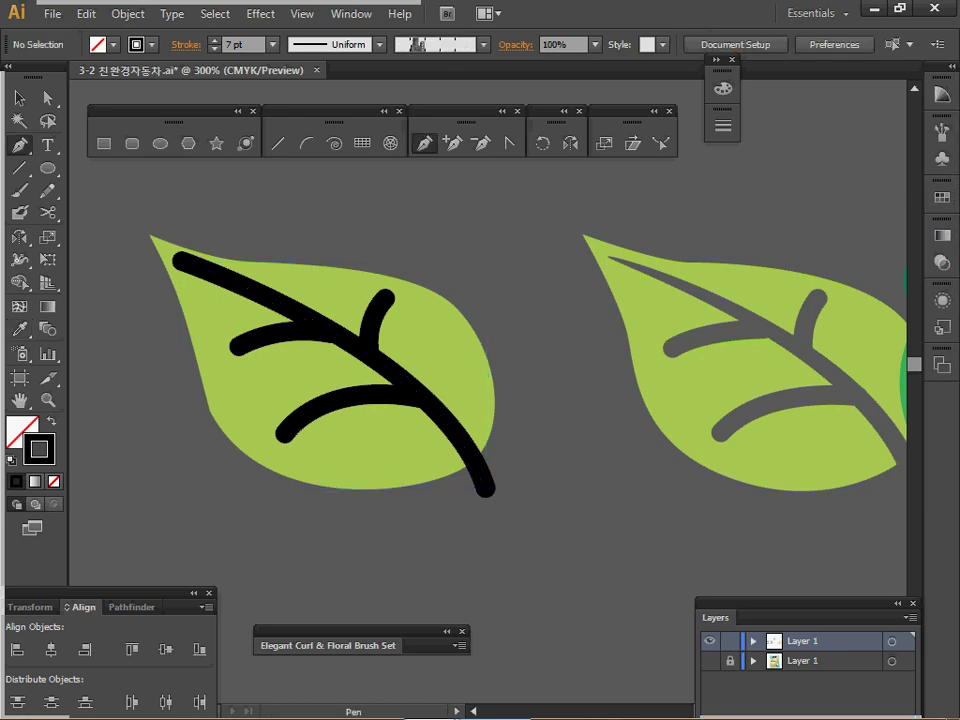
click(522, 311)
drag(541, 260, 570, 243)
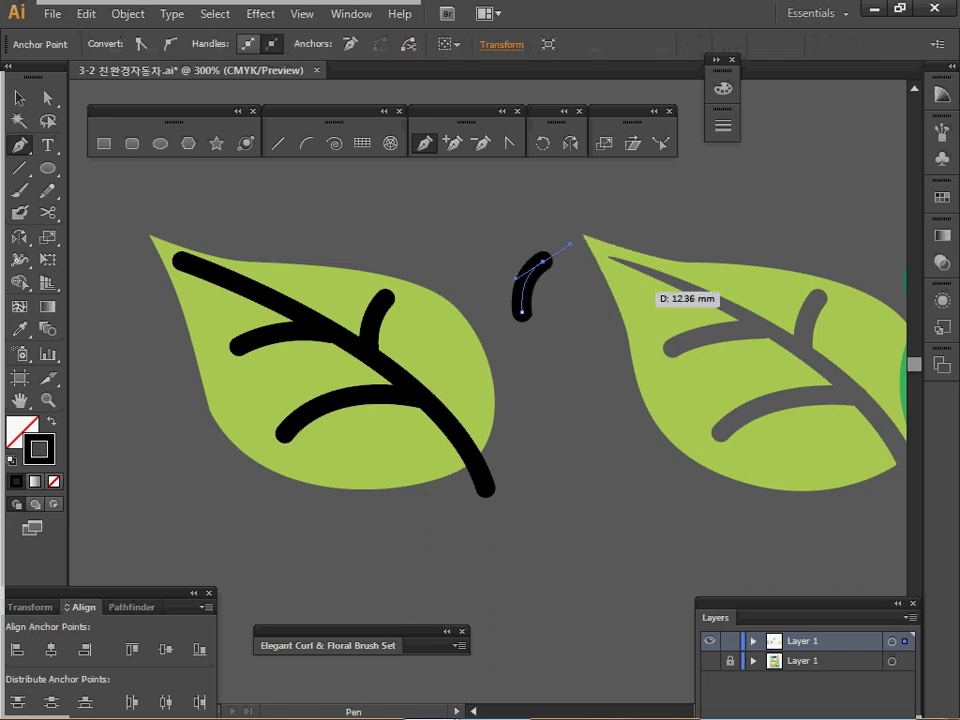
key(ctrl)
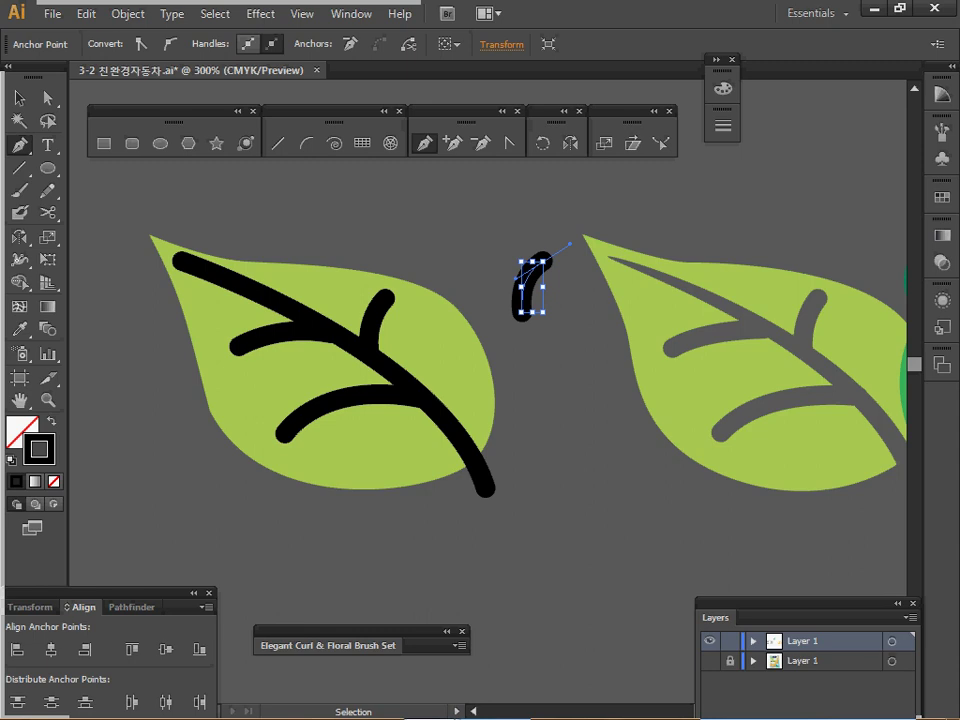
ctrl+click(679, 481)
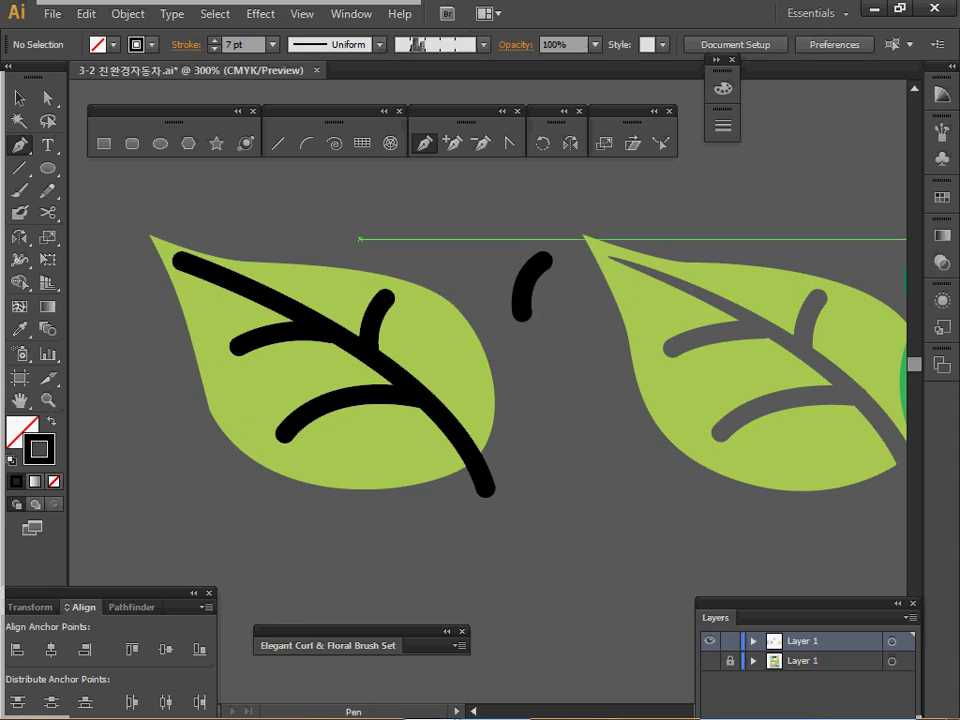
click(354, 234)
mouse_move(616, 464)
mouse_down()
mouse_move(649, 574)
mouse_move(648, 622)
mouse_up()
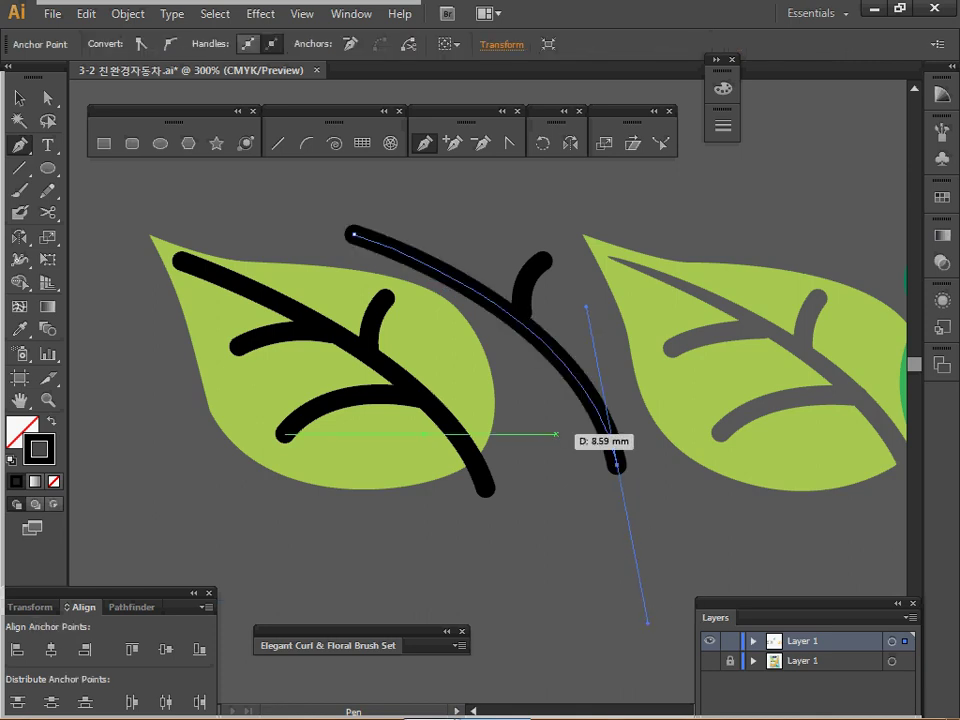
drag(502, 222, 544, 342)
key(Delete)
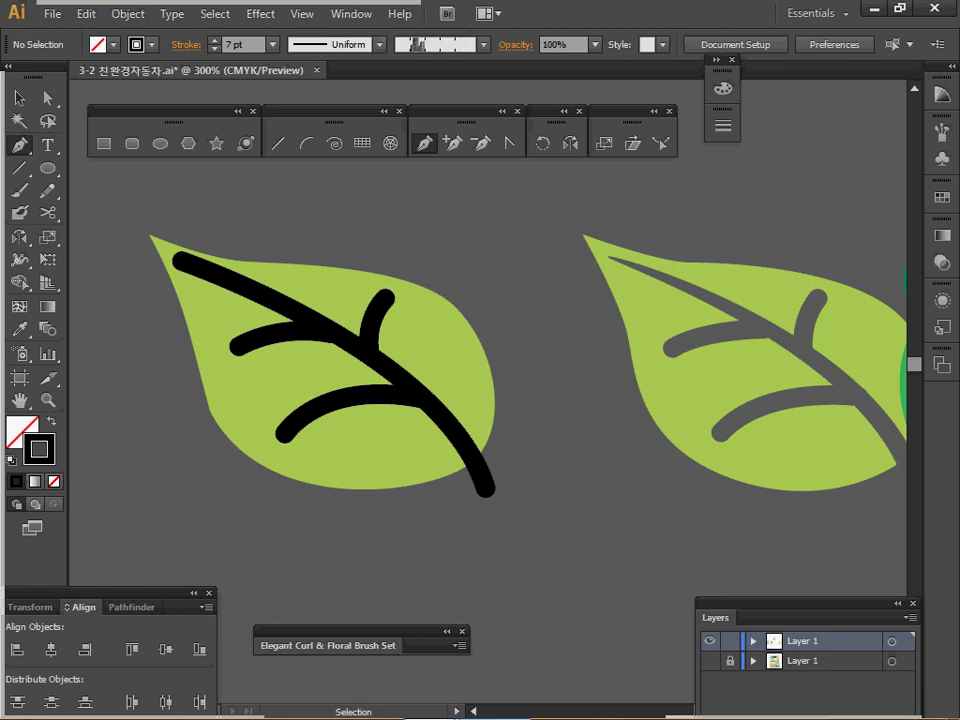
Save the file and convert the leaf's four black vein paths to filled shapes with Outline Stroke
key(ctrl+s)
mouse_move(260, 230)
mouse_down()
mouse_move(288, 194)
mouse_move(422, 411)
mouse_up()
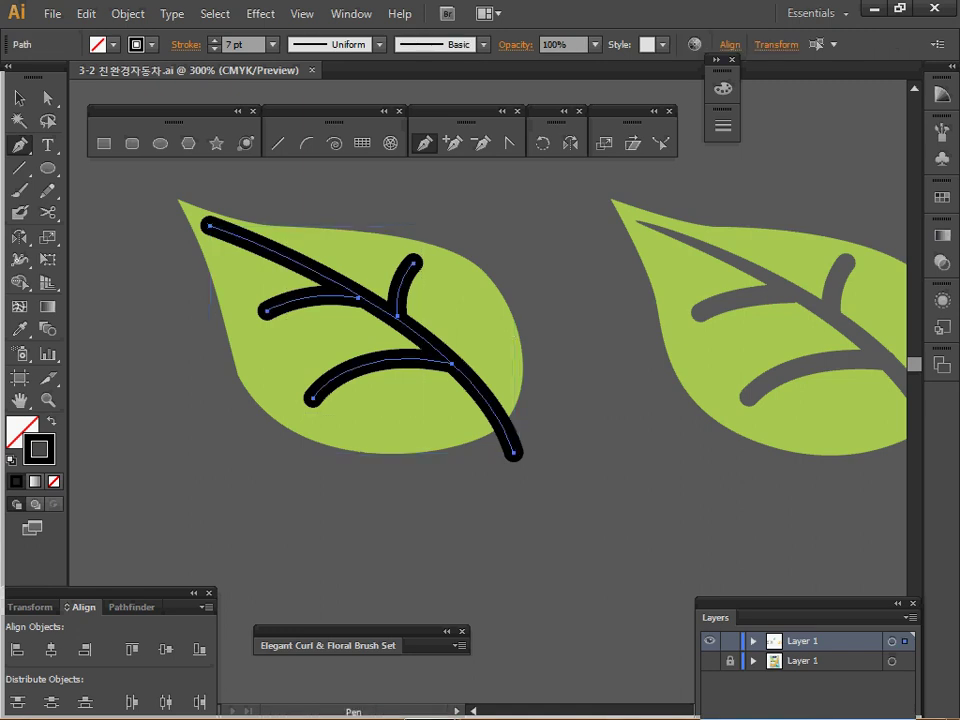
click(716, 60)
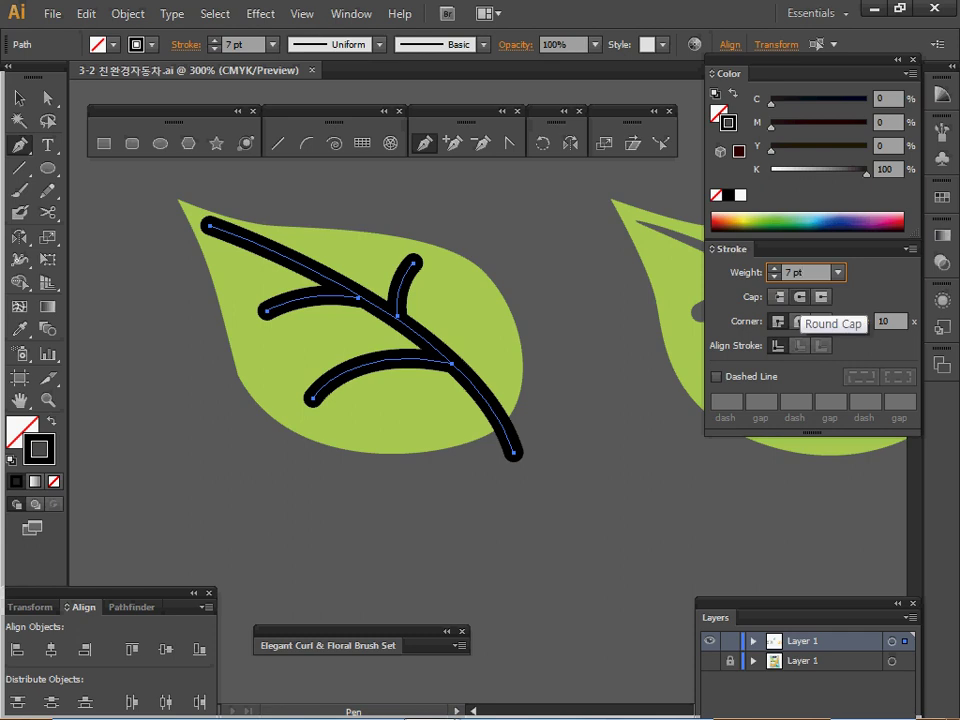
click(128, 13)
mouse_move(150, 395)
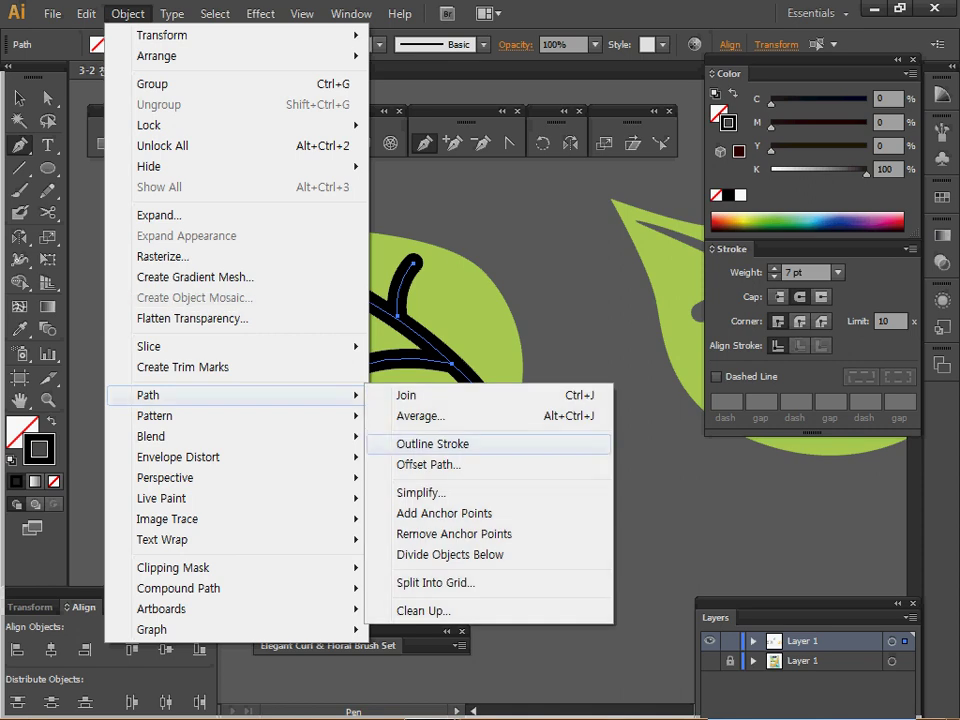
click(440, 444)
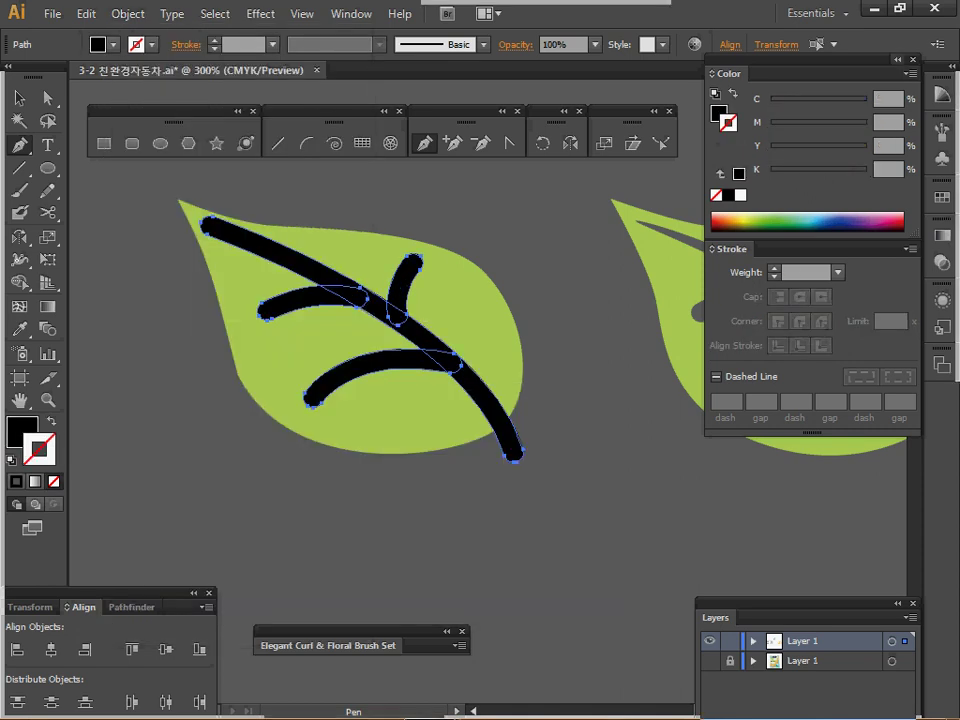
click(897, 59)
key(v)
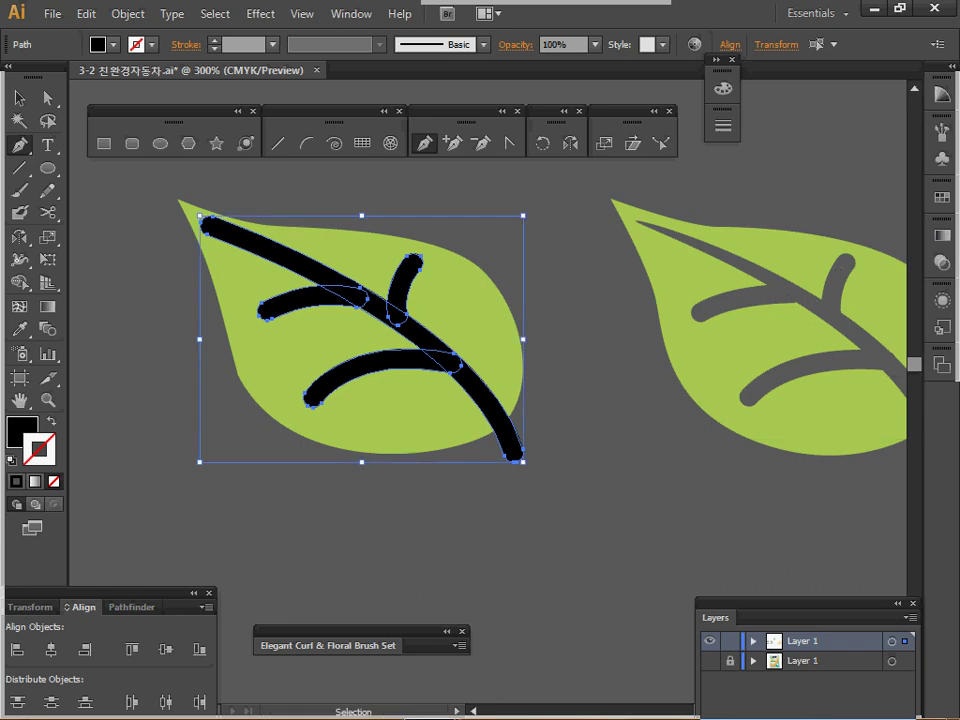
Try to cut the four uniform black veins out of the light green leaf with Minus Front
ctrl+click(440, 300)
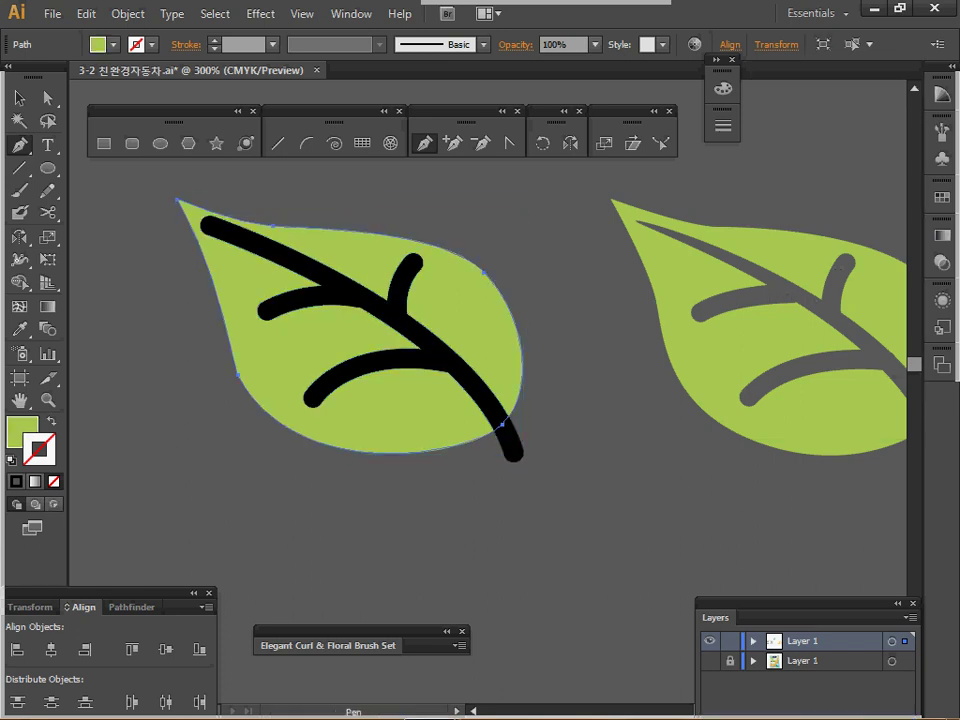
key(ctrl+a)
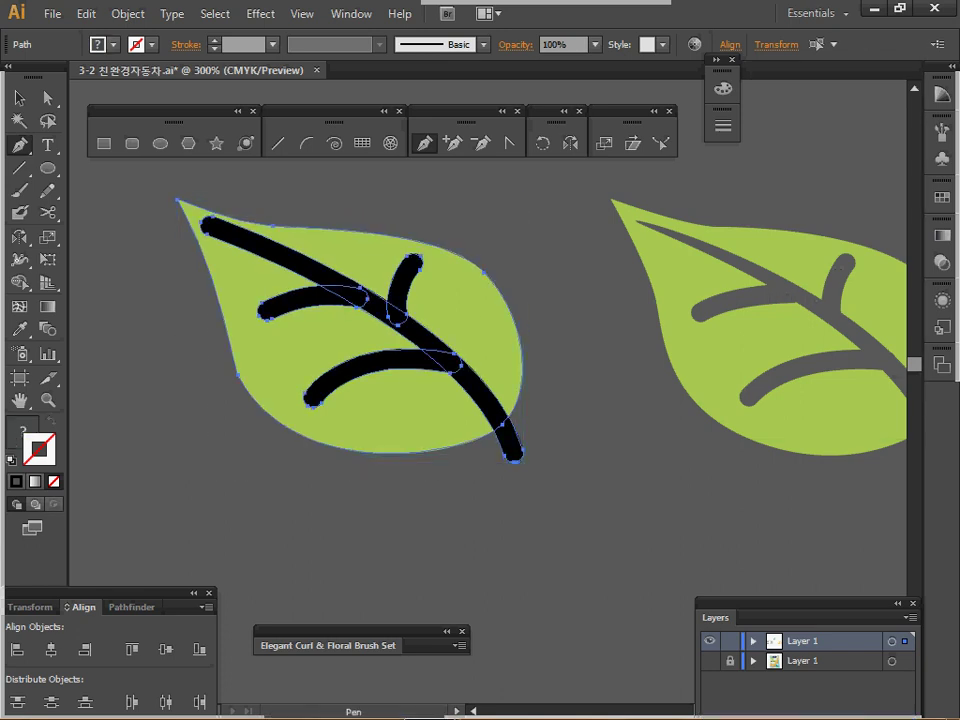
click(131, 607)
click(48, 656)
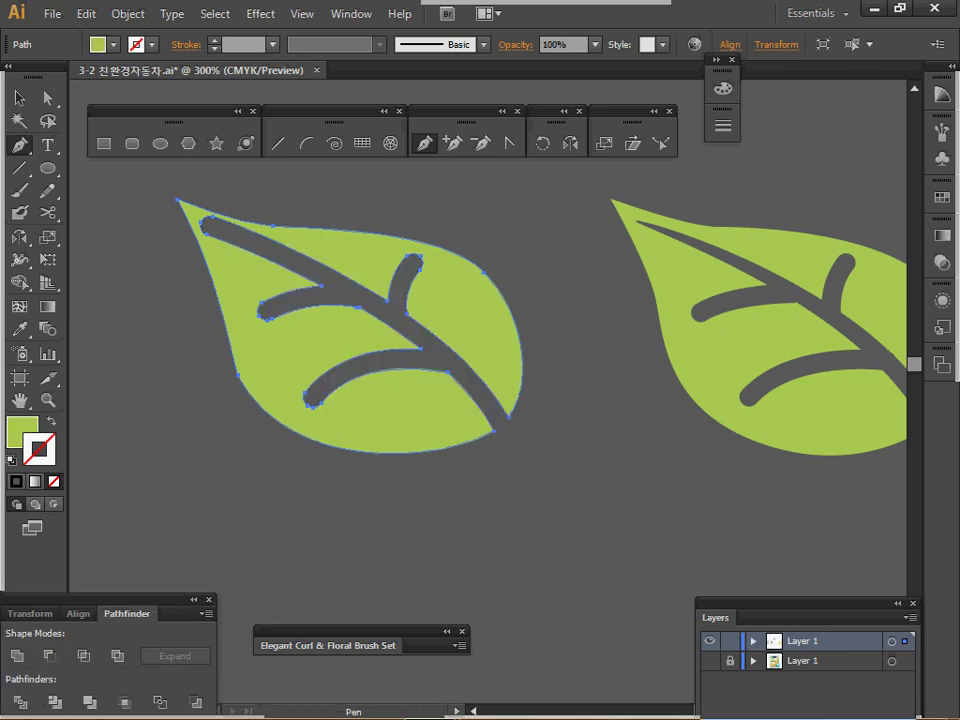
key(ctrl+z)
Taper the central vein to a point near the leaf's tip by deleting the two side anchor points of its rounded end
key(ctrl+equal)
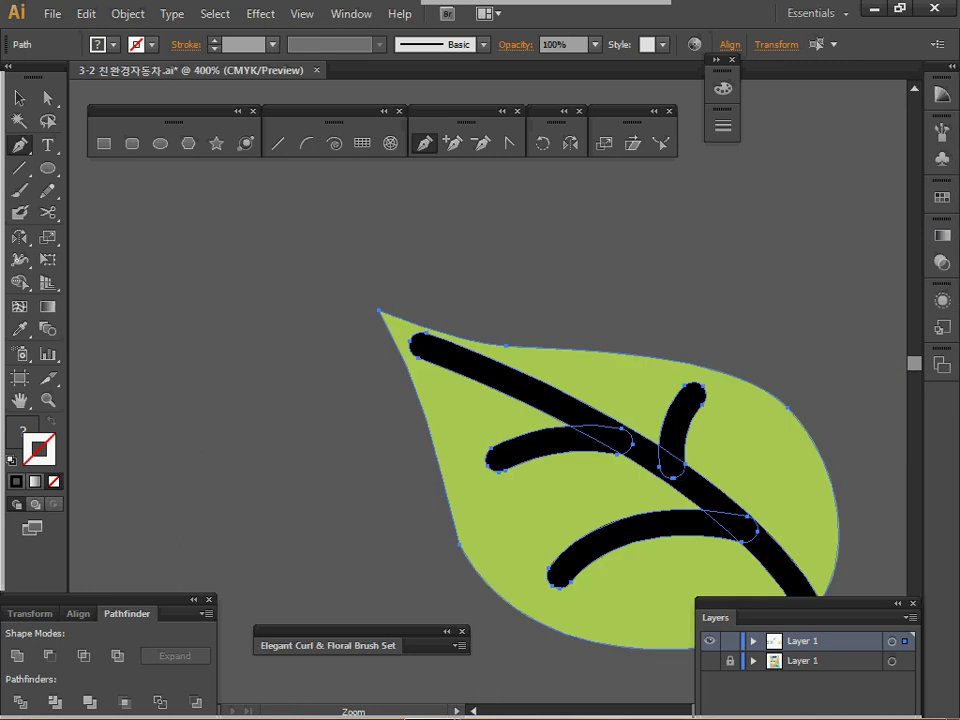
key(ctrl+equal)
drag(513, 371, 451, 290)
key(ctrl+shift+a)
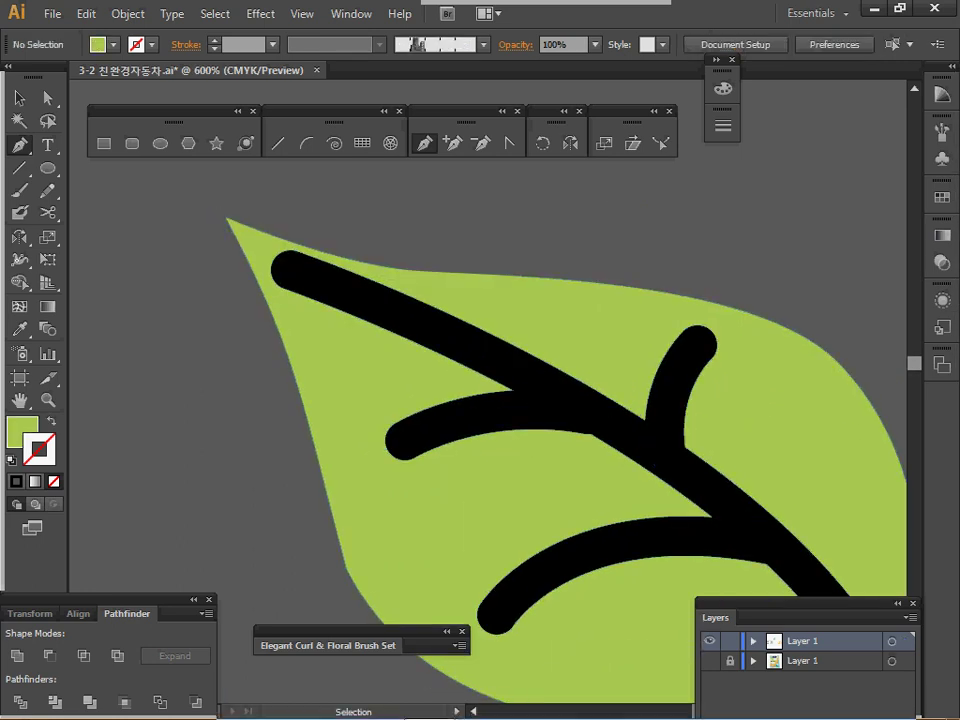
ctrl+click(390, 312)
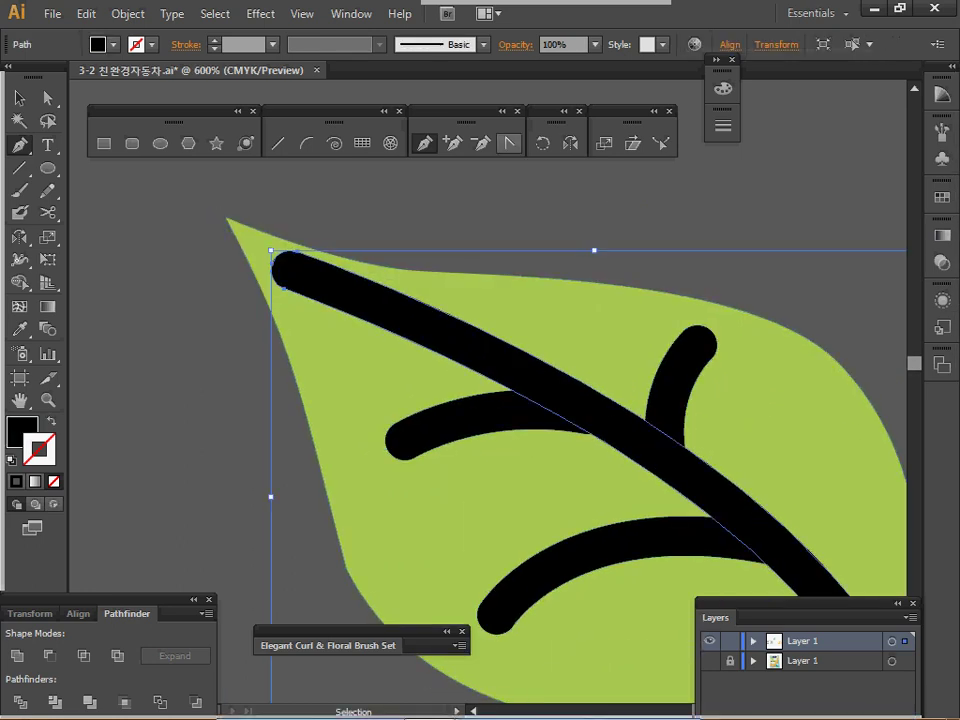
click(481, 143)
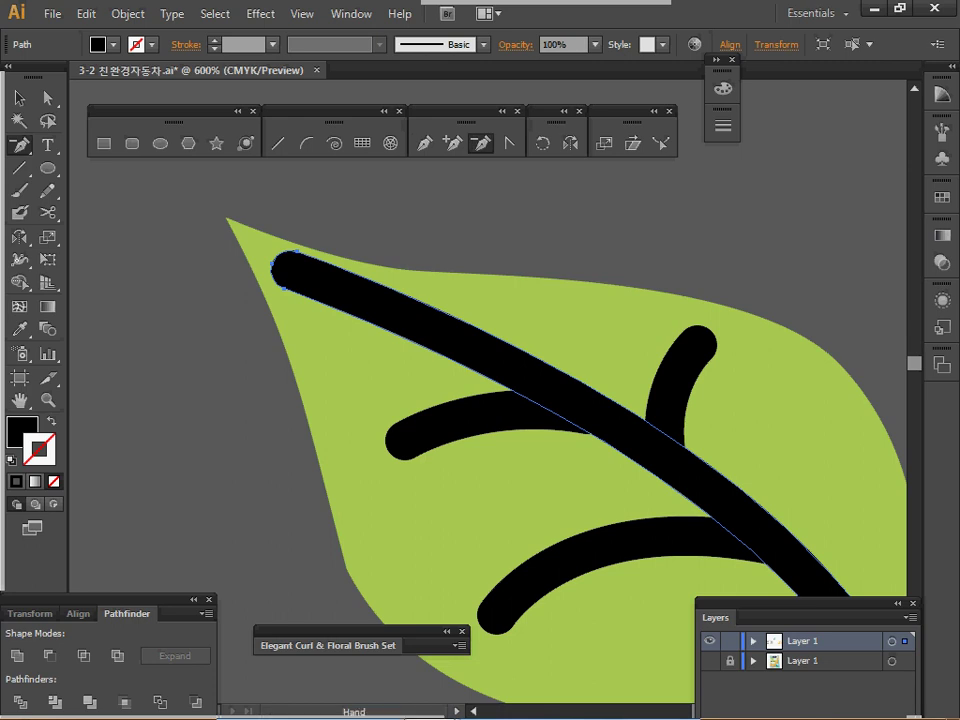
drag(520, 400, 490, 400)
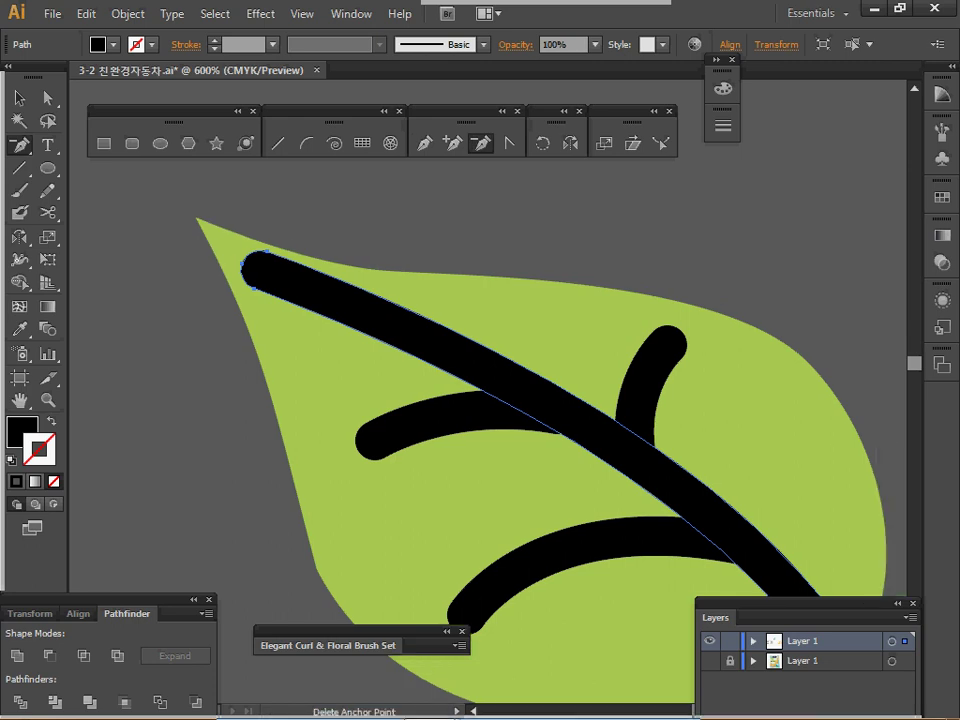
click(245, 266)
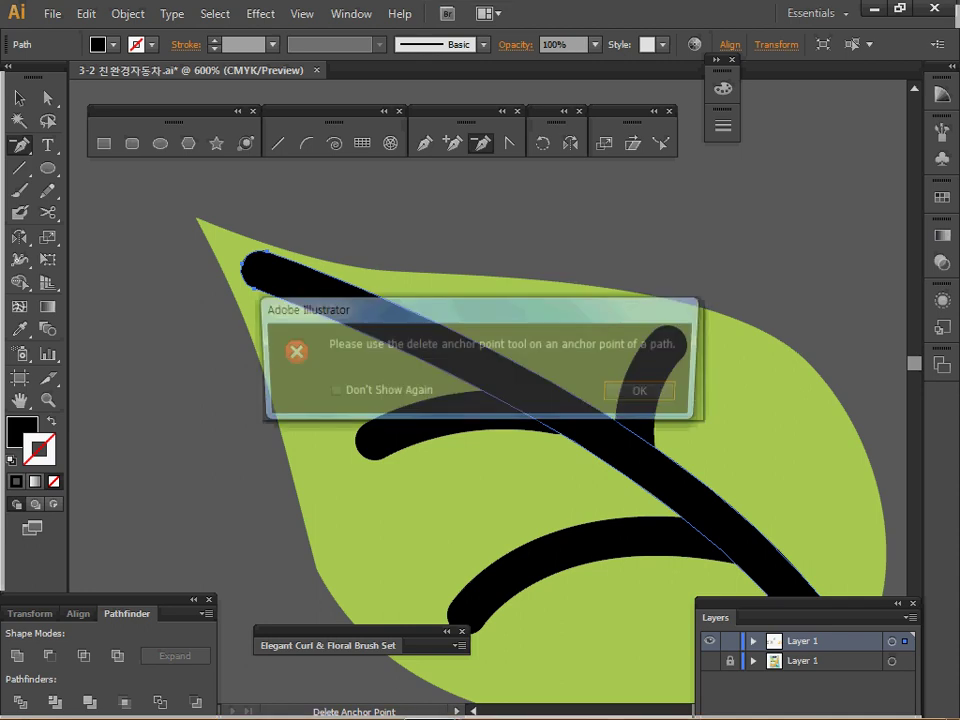
key(Return)
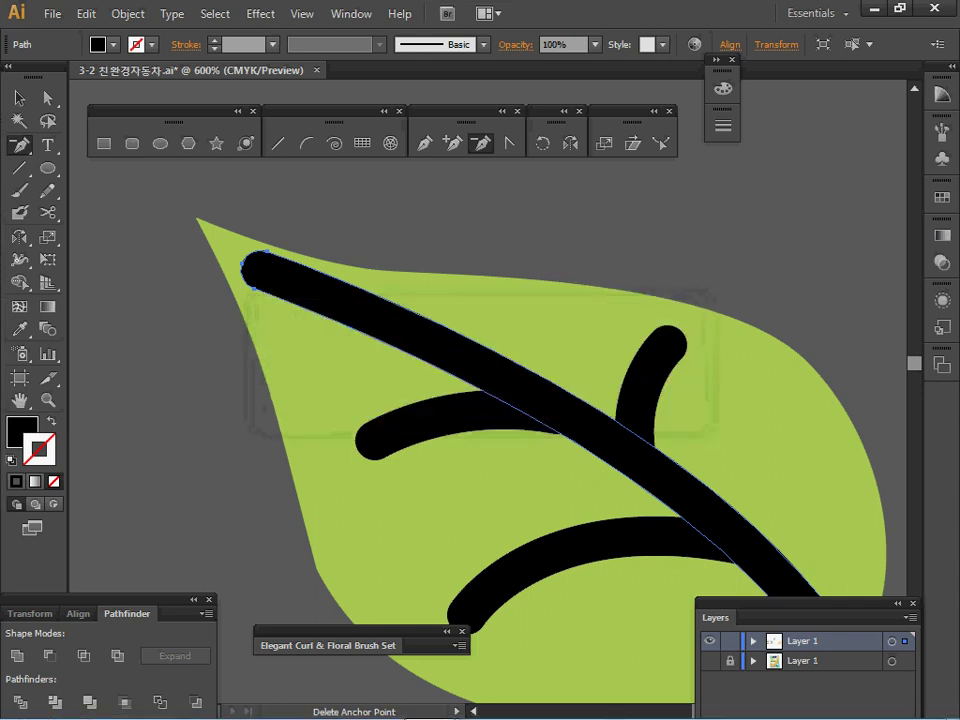
click(254, 289)
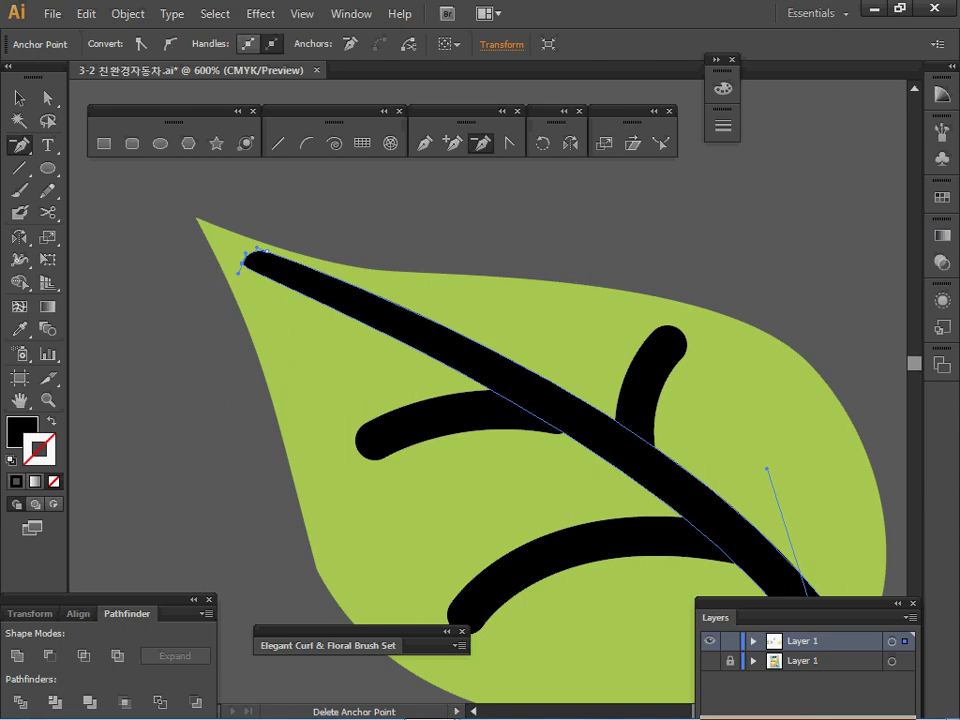
click(267, 251)
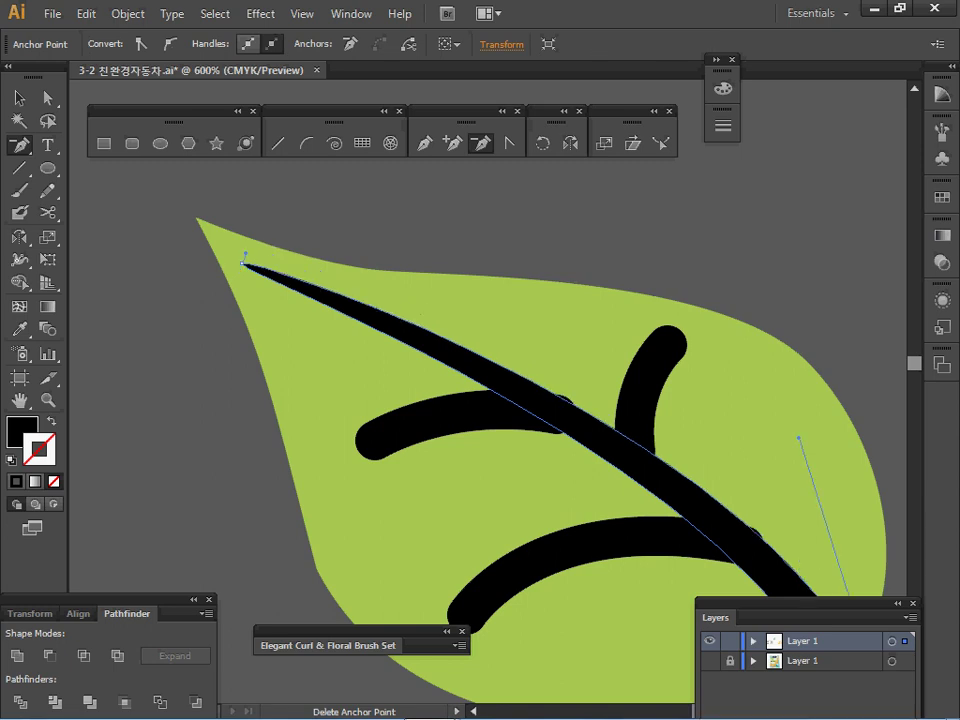
Adjust the curve handle at the central vein's base so the vein covers the inner ends of the side veins
ctrl+alt+click(557, 378)
drag(557, 378, 541, 312)
key(a)
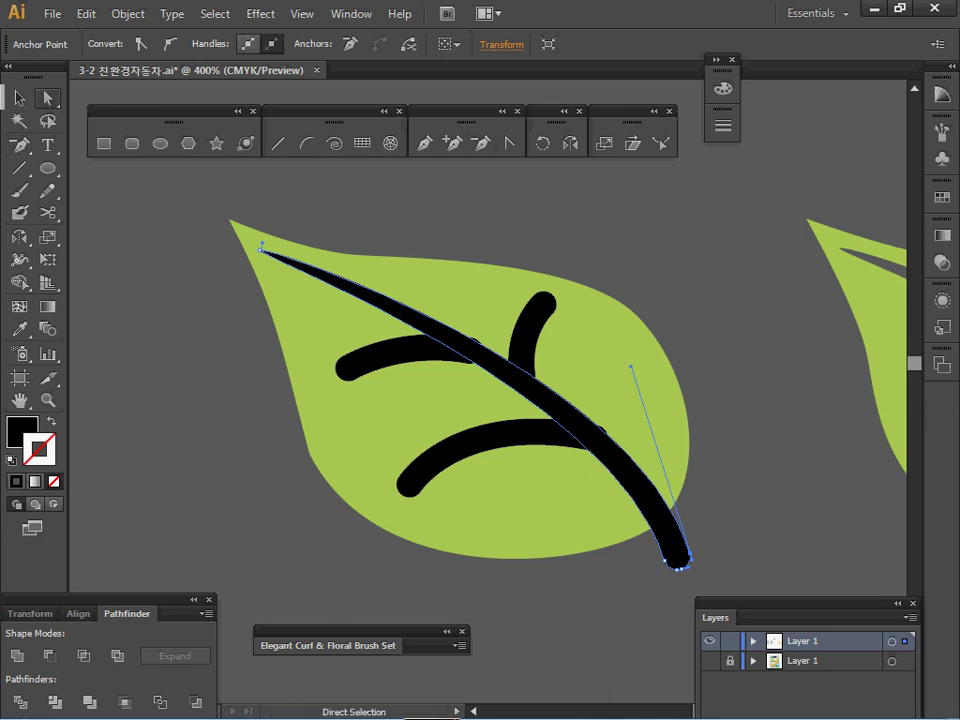
drag(631, 366, 630, 358)
Select the leaf together with all four black vein shapes and cut the veins out with Minus Front
click(410, 349)
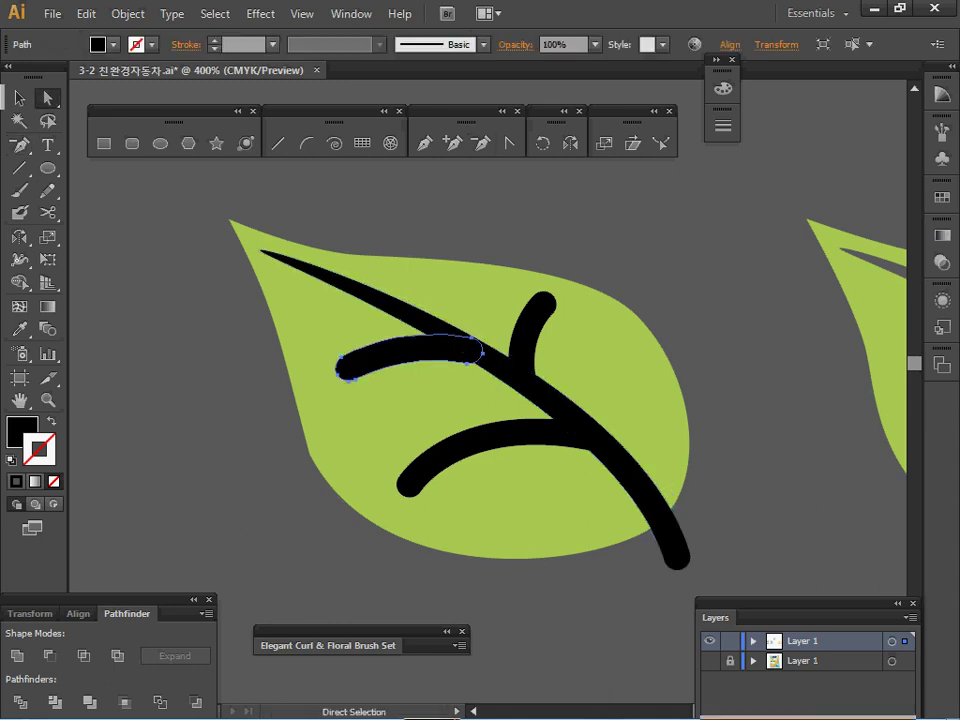
key(v)
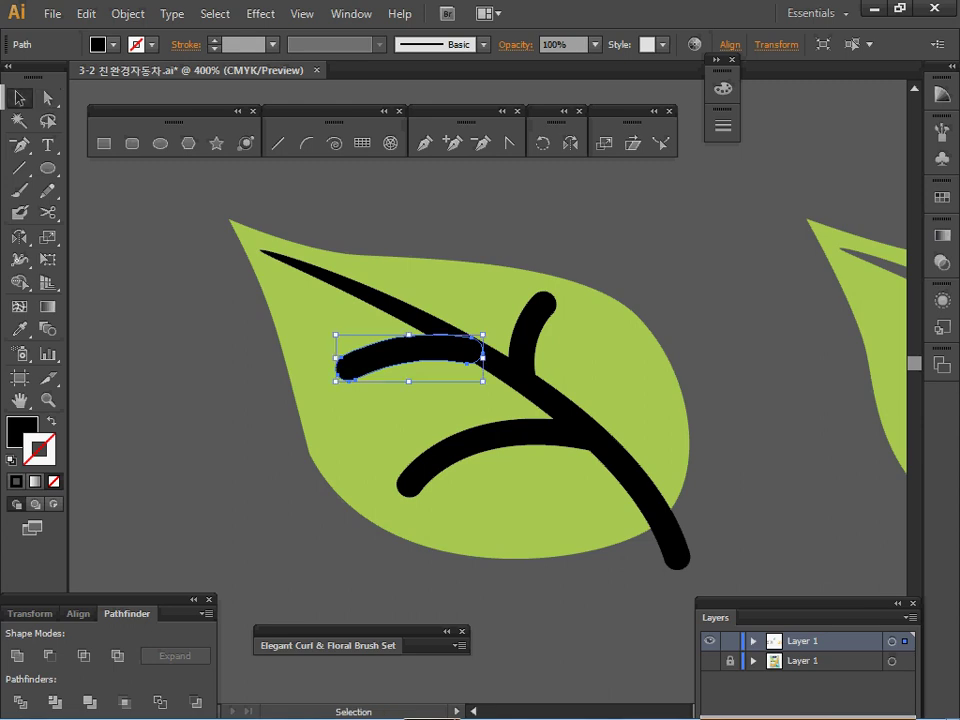
drag(357, 241, 604, 508)
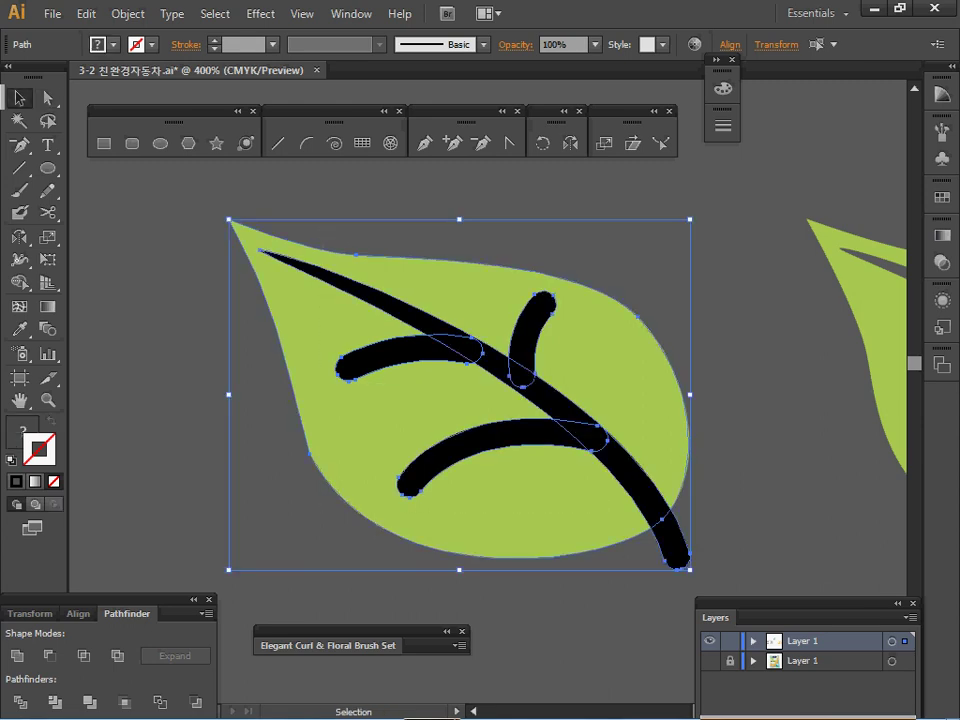
click(50, 656)
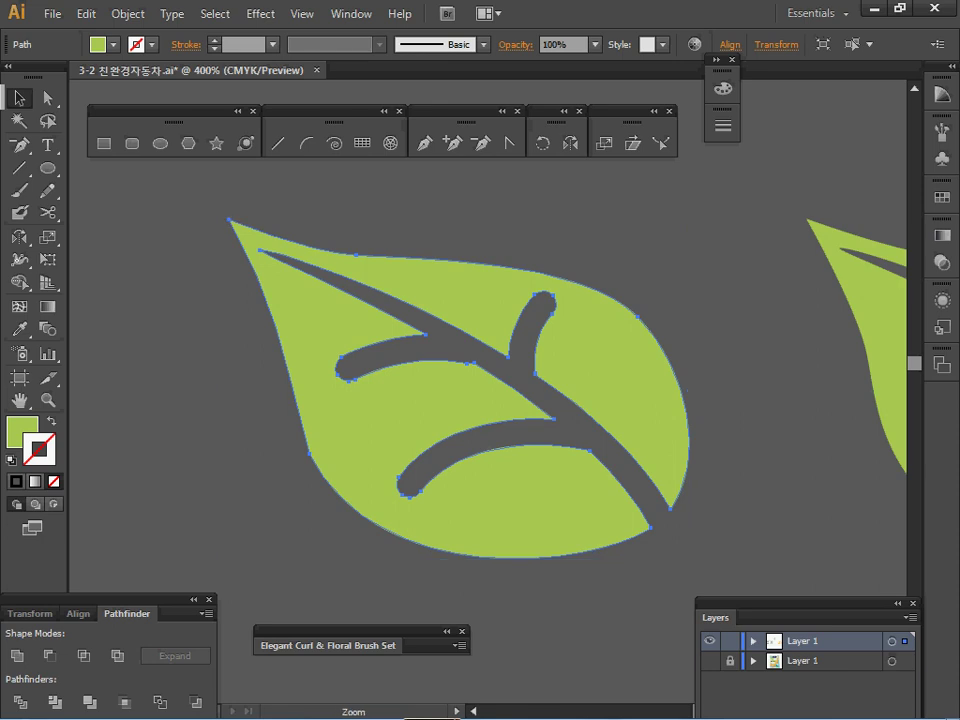
Save the file and move the cut-out light green leaf farther left, away from the finished leaf cluster
ctrl+alt+click(765, 436)
drag(765, 436, 607, 456)
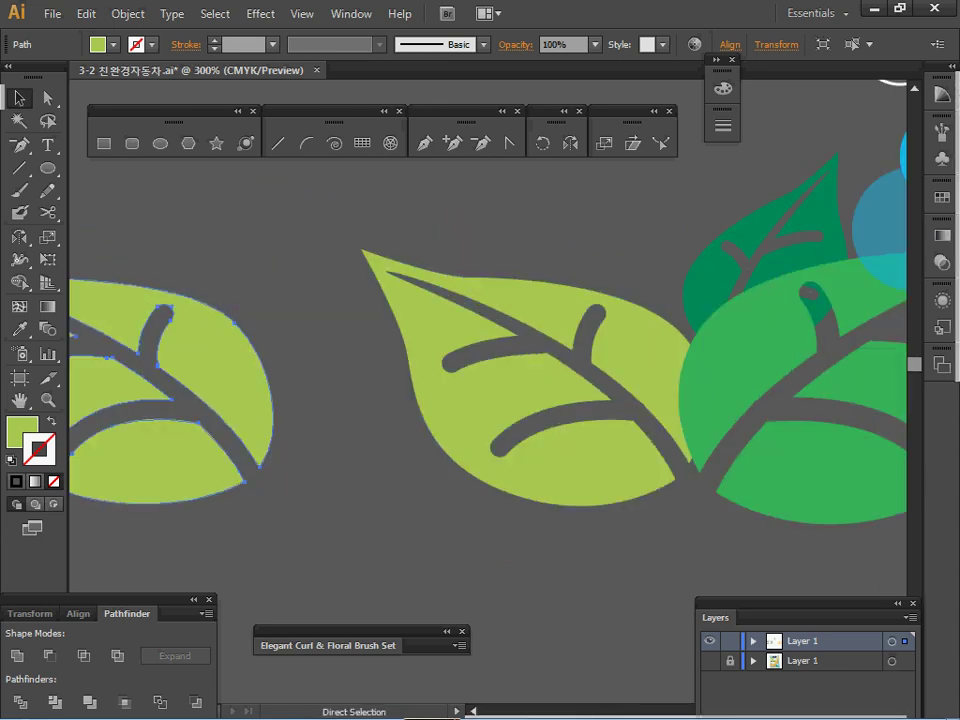
key(ctrl+s)
drag(607, 456, 590, 437)
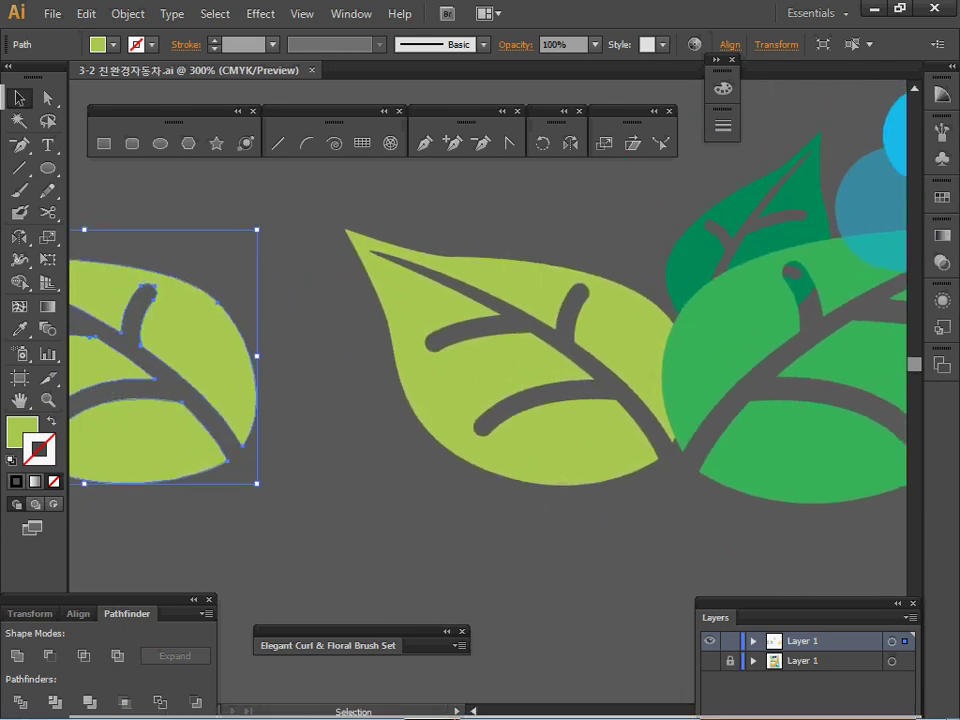
drag(261, 418, 239, 415)
ctrl+alt+click(394, 430)
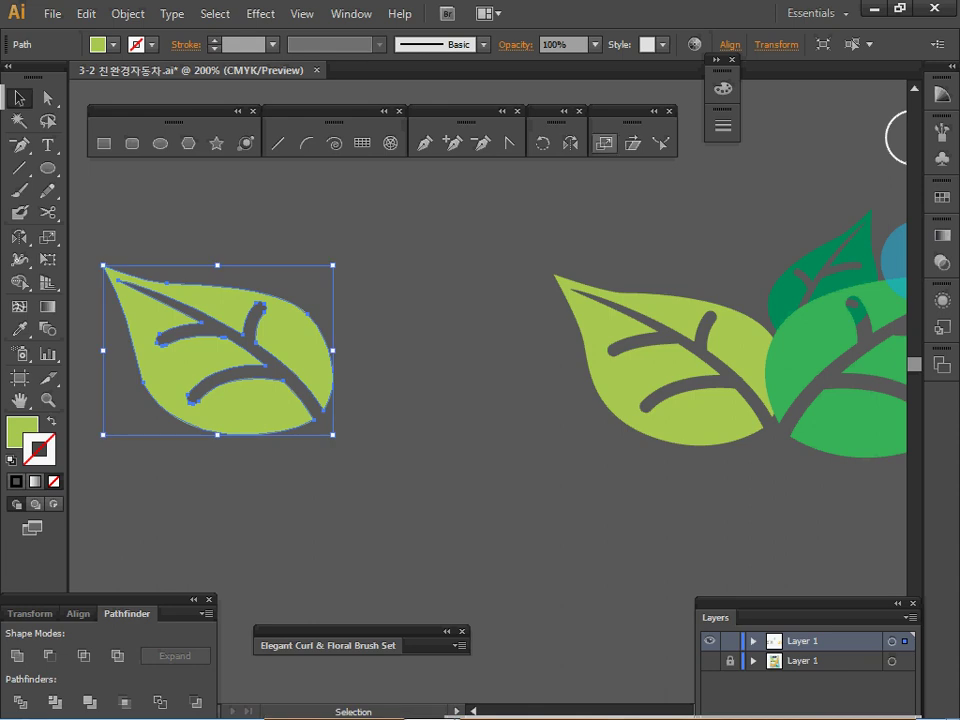
Make a copy of the light green leaf reflected across the vertical axis and scale the copy uniformly to 120%
double_click(570, 143)
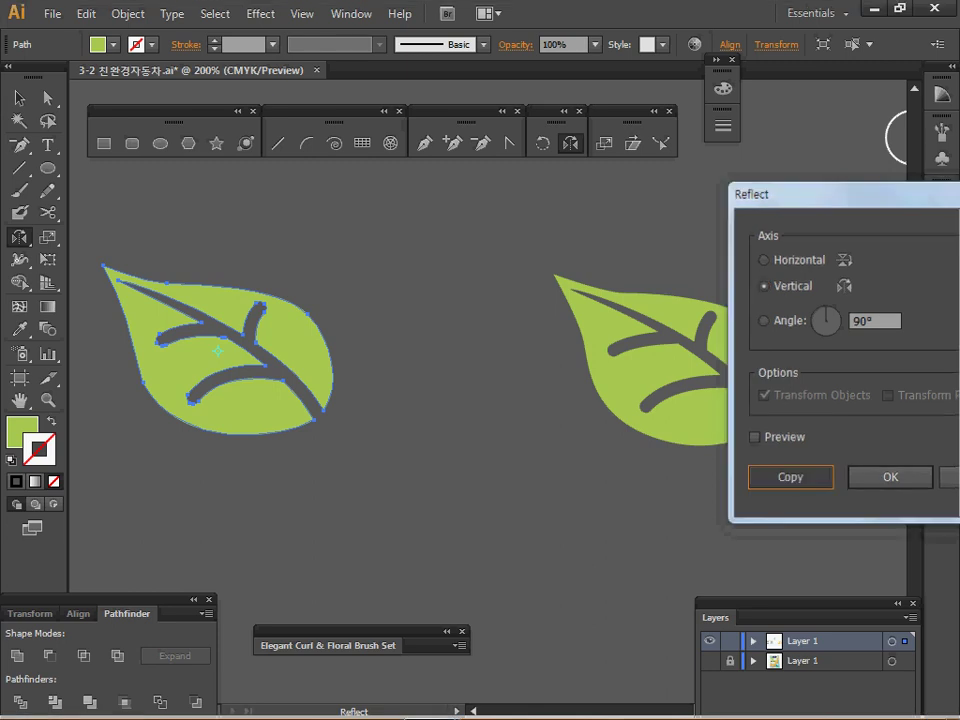
click(789, 477)
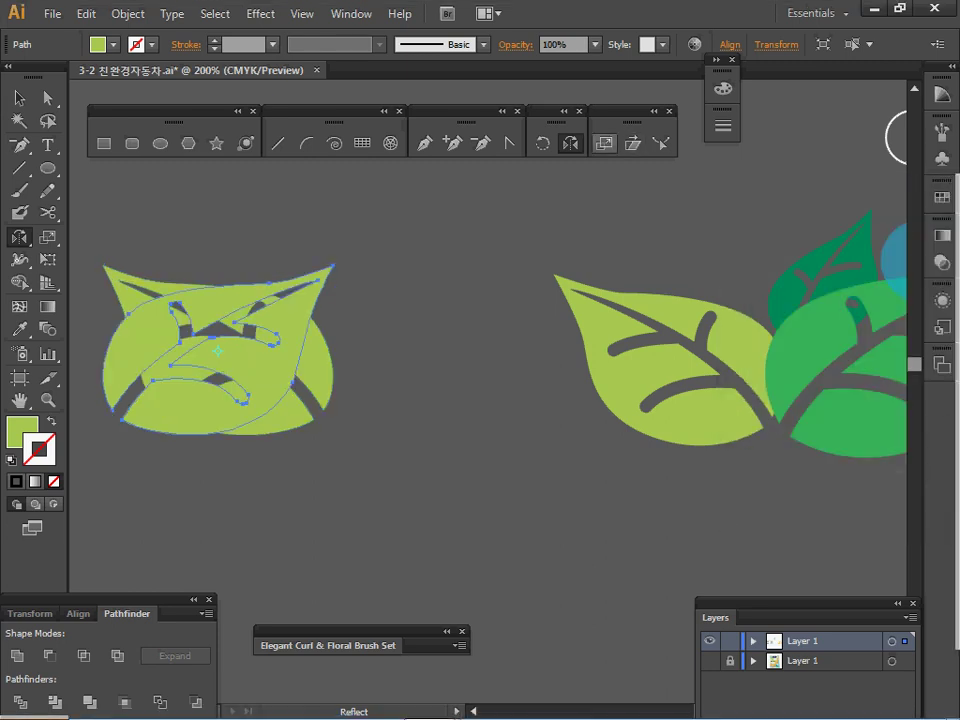
double_click(603, 143)
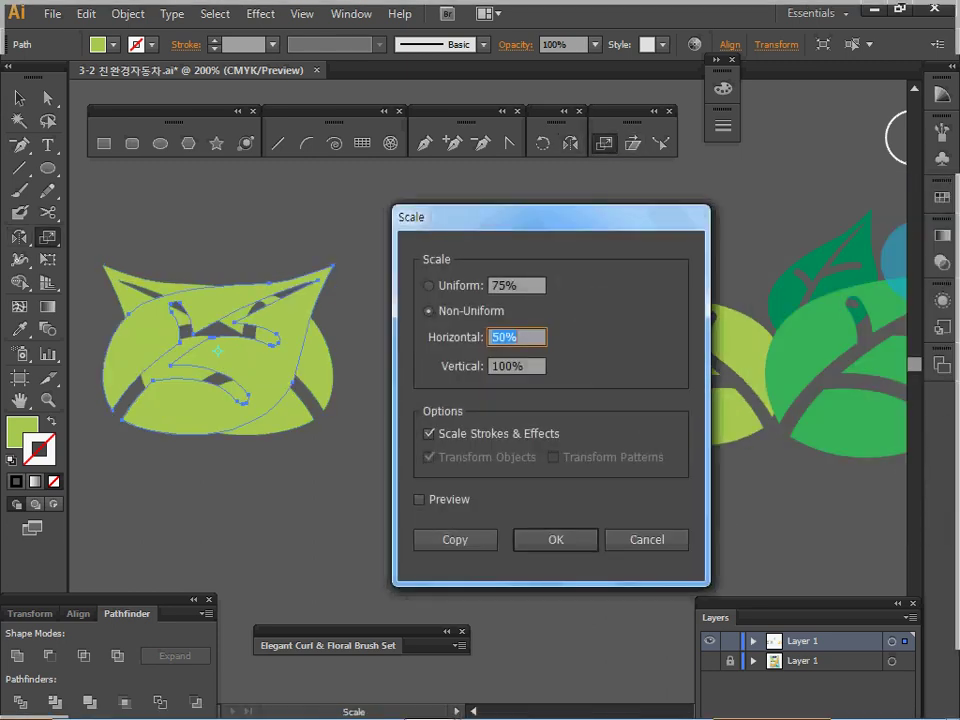
click(429, 286)
text(120)
key(Return)
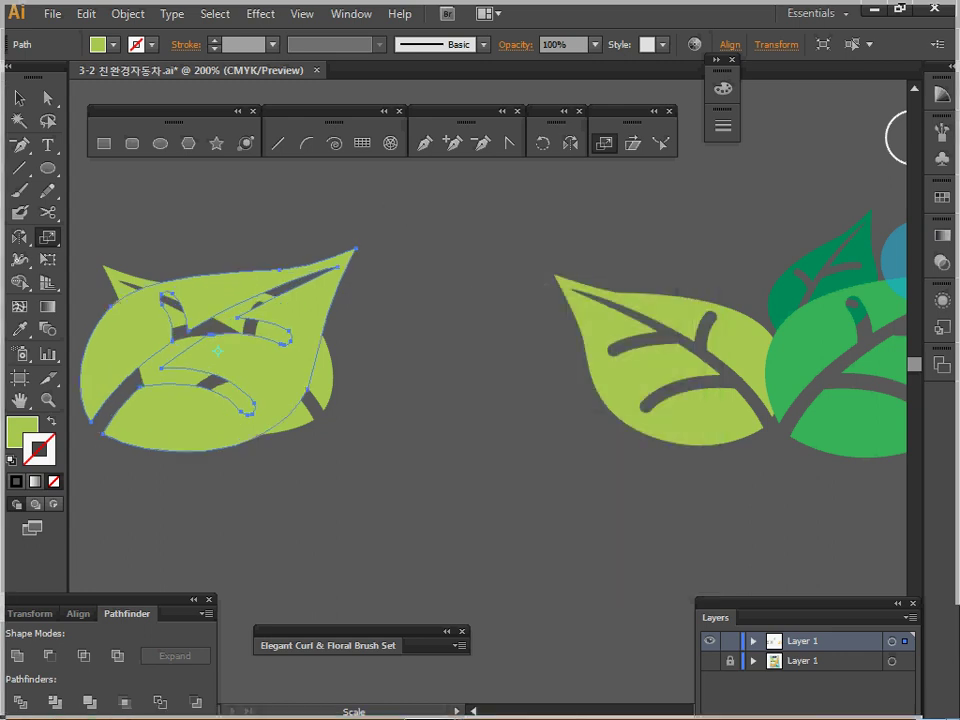
Fill the mirrored leaf with the medium green sampled from the finished cluster, place it against the light leaf's right side, and save
key(i)
click(830, 415)
drag(270, 365, 455, 349)
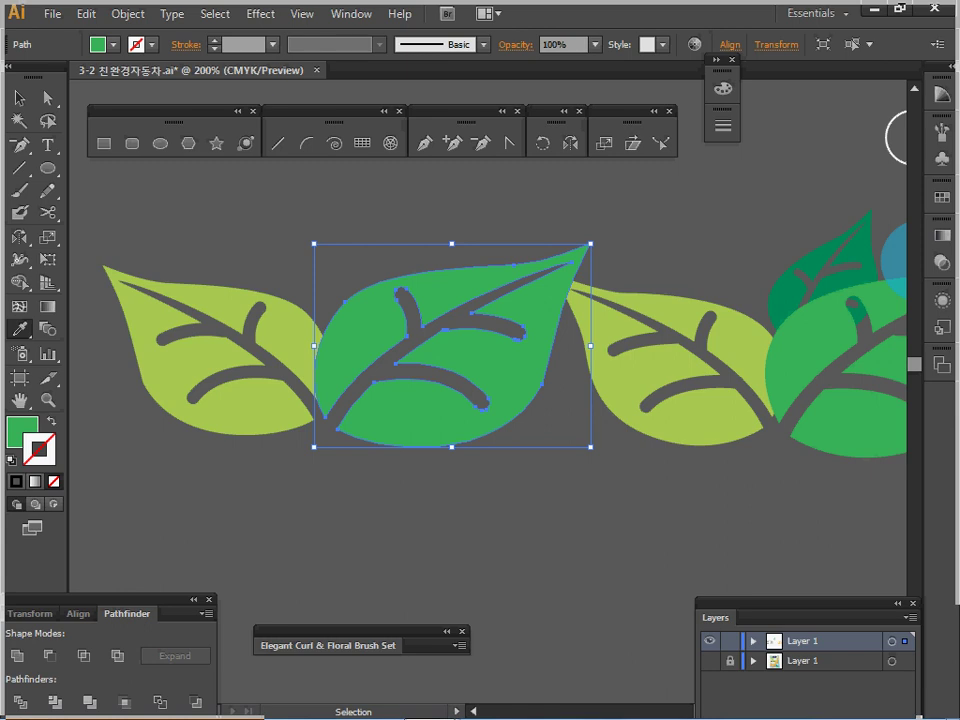
key(ctrl+s)
Create a copy of the medium green leaf scaled uniformly to 50%
key(s)
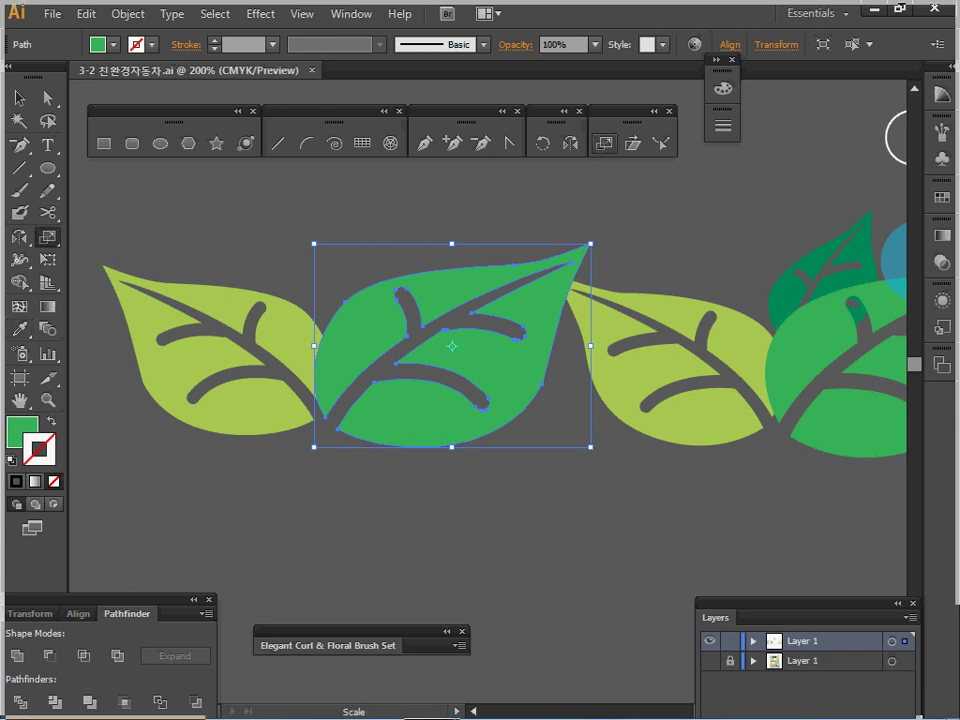
key(Return)
text(50)
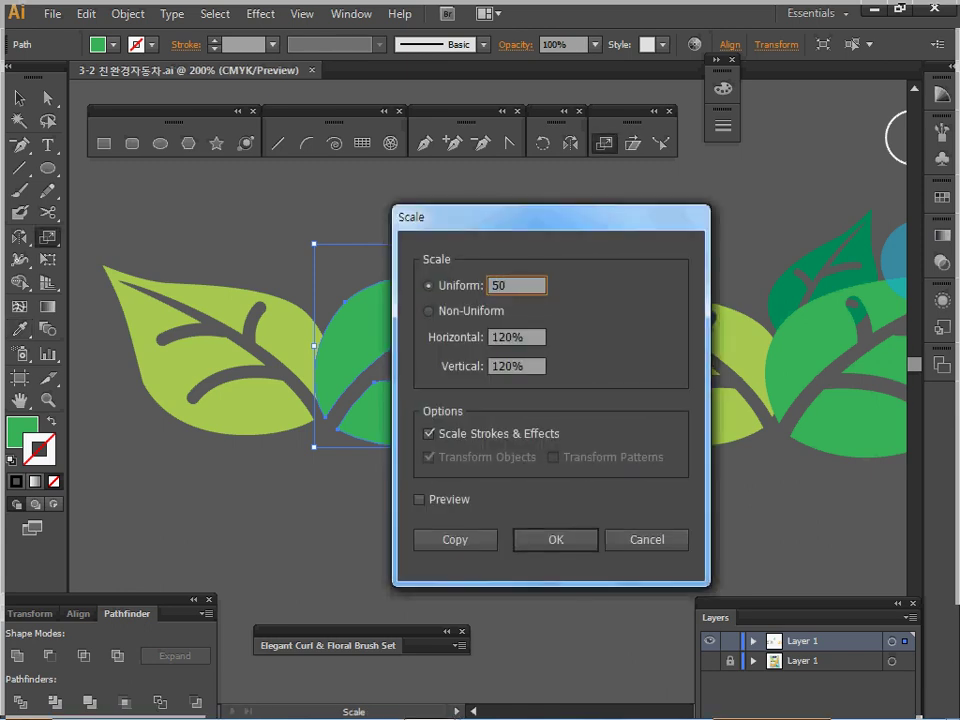
key(Tab)
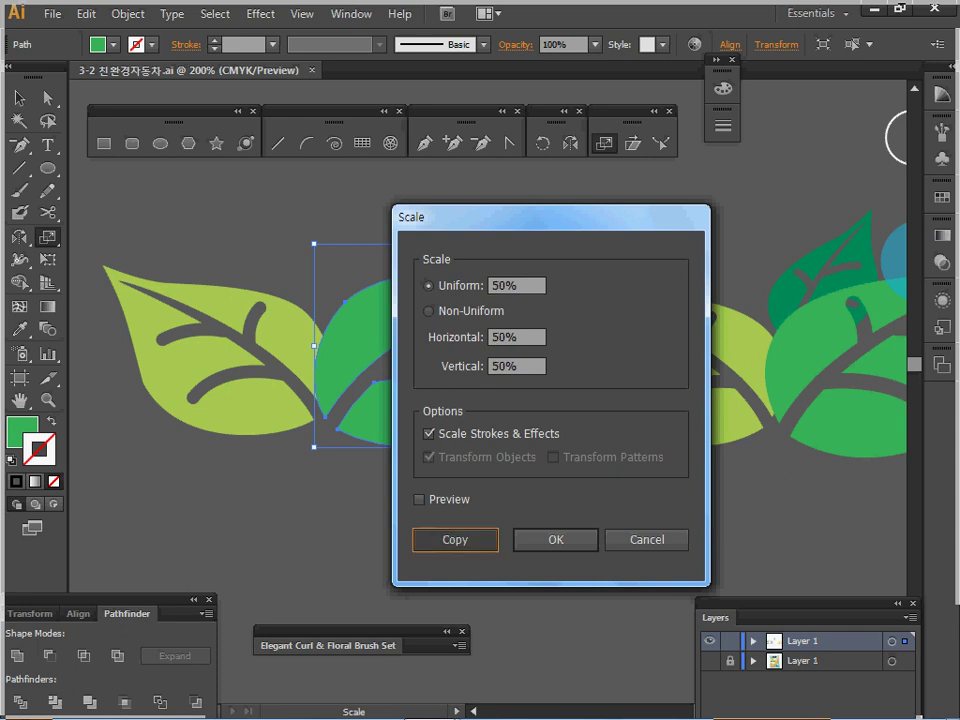
key(Return)
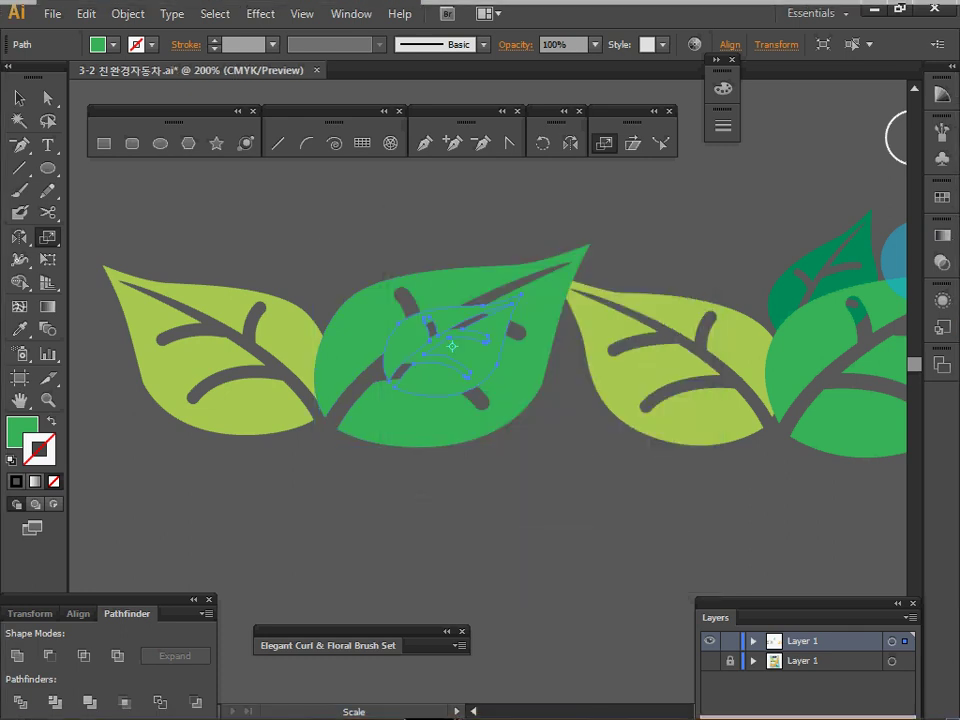
Rotate the small leaf copy by 25° and move it up between the two large leaves
key(r)
key(Return)
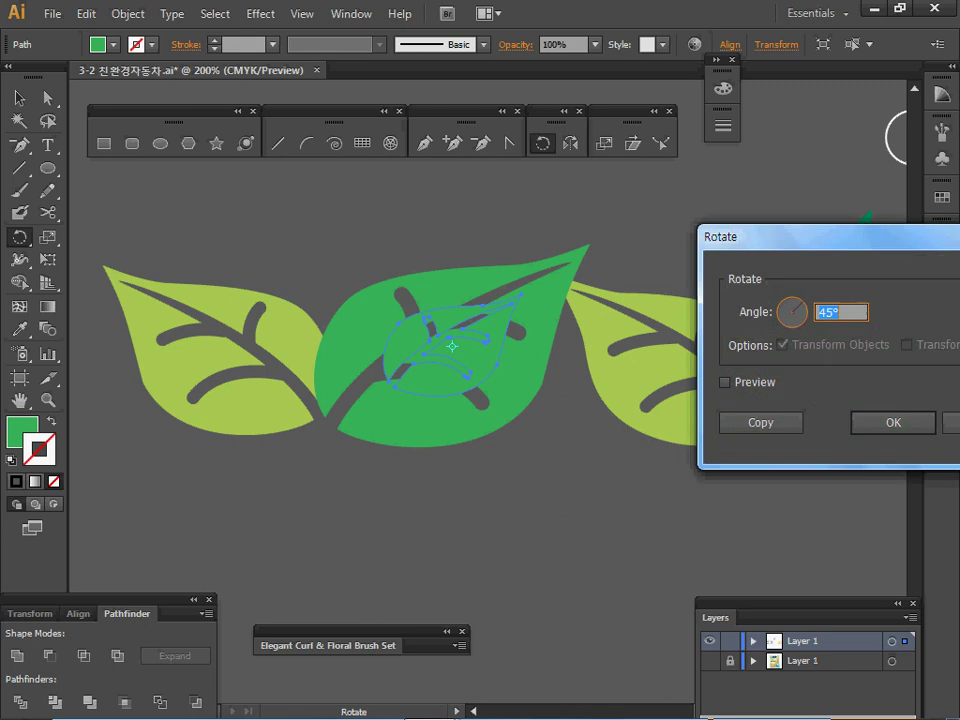
text(25)
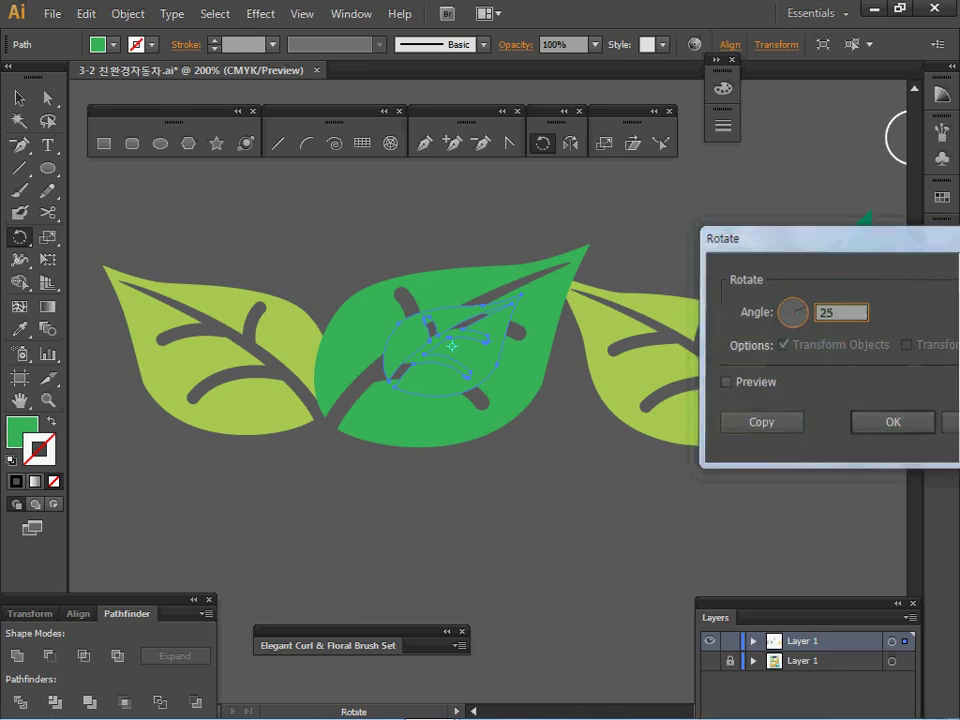
key(Return)
drag(452, 346, 370, 274)
Fill the small leaf with the dark green sampled from the finished cluster and send it behind the large medium green leaf
key(i)
click(824, 258)
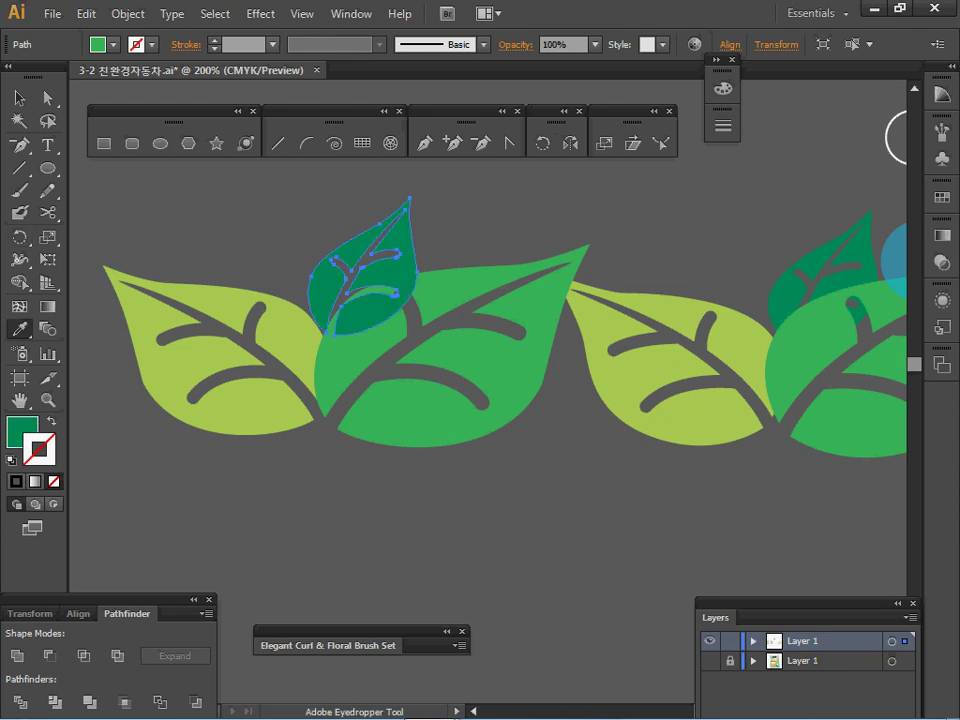
key(v)
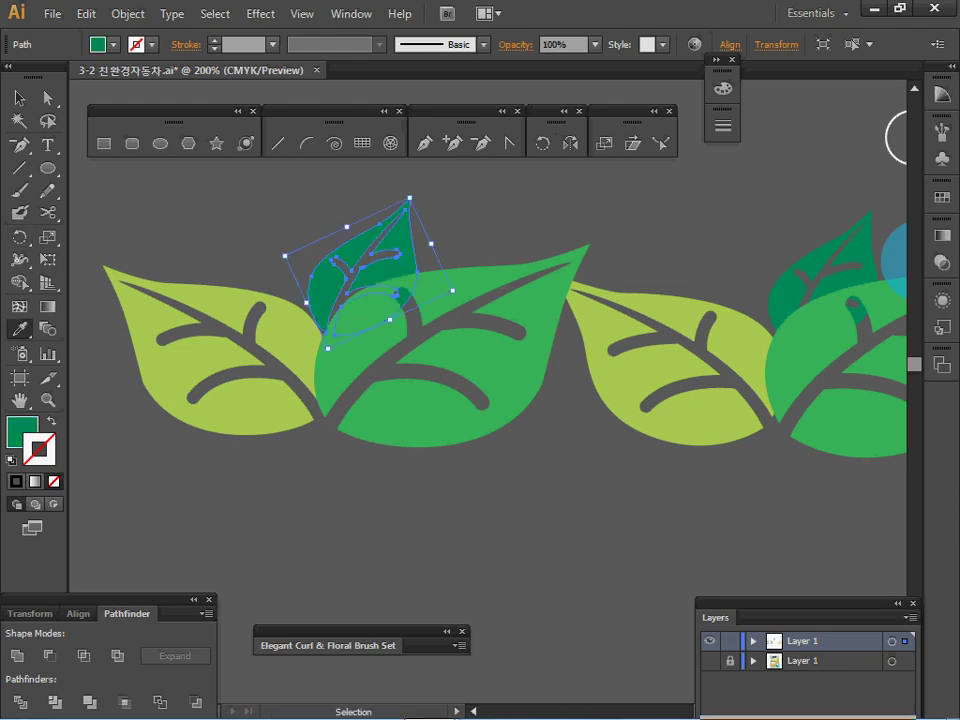
key(i)
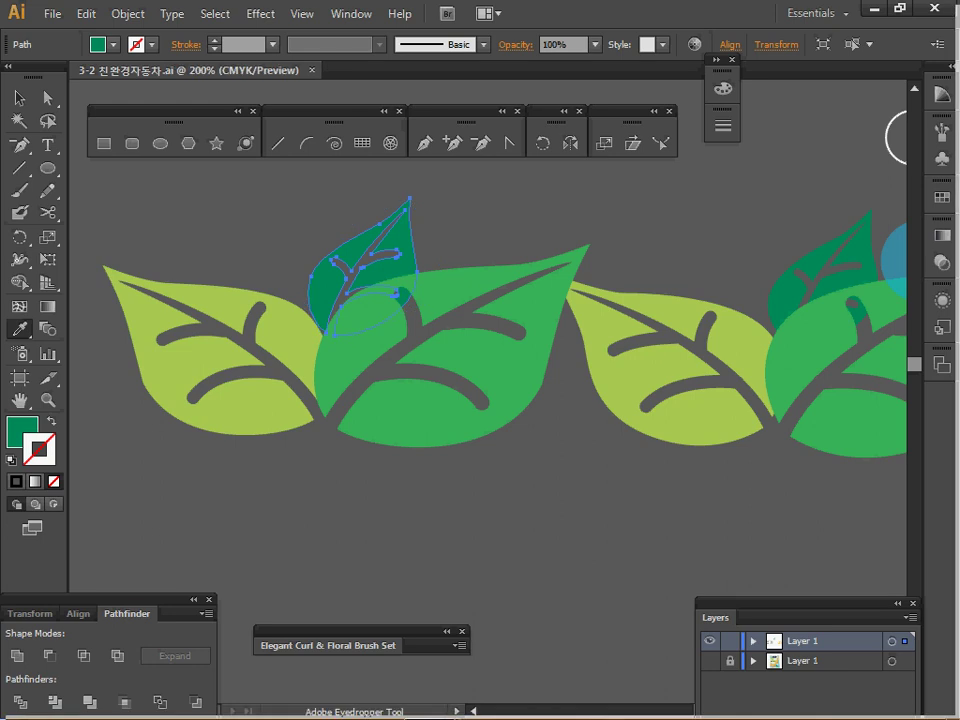
Shift the small dark green leaf slightly right and down to match the finished cluster, and deselect it
key(Left)
key(Left)
key(ctrl+shift+a)
drag(388, 270, 403, 276)
key(ctrl+shift+a)
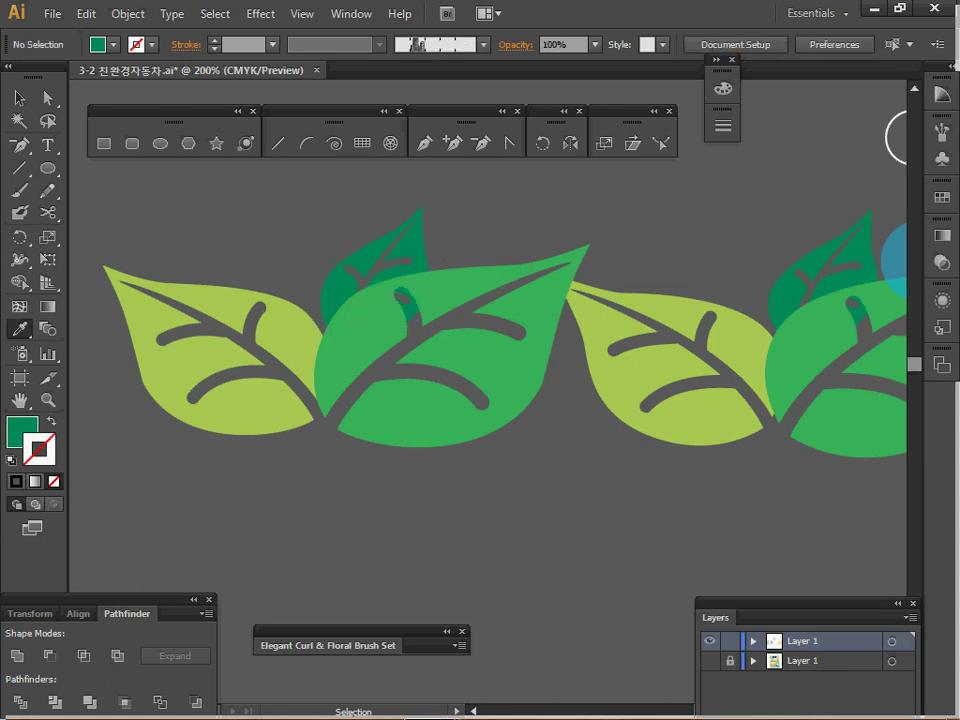
Save the document and inspect the fill of the solid blue circle above the finished leaf cluster
key(ctrl+s)
drag(480, 300, 373, 356)
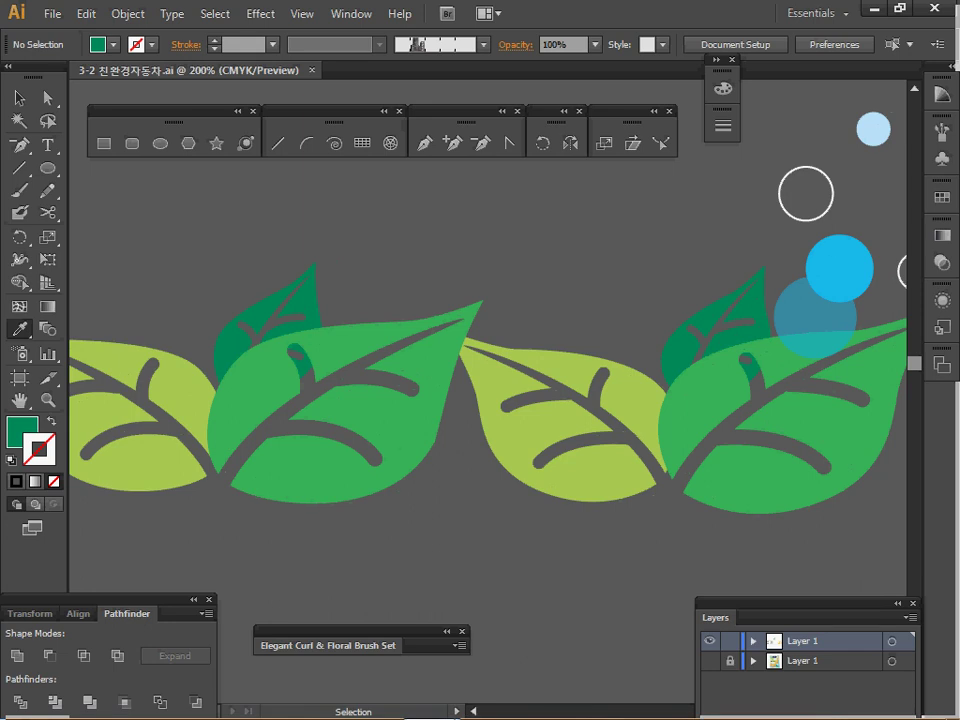
ctrl+click(839, 268)
ctrl+click(830, 226)
ctrl+click(732, 340)
ctrl+click(758, 280)
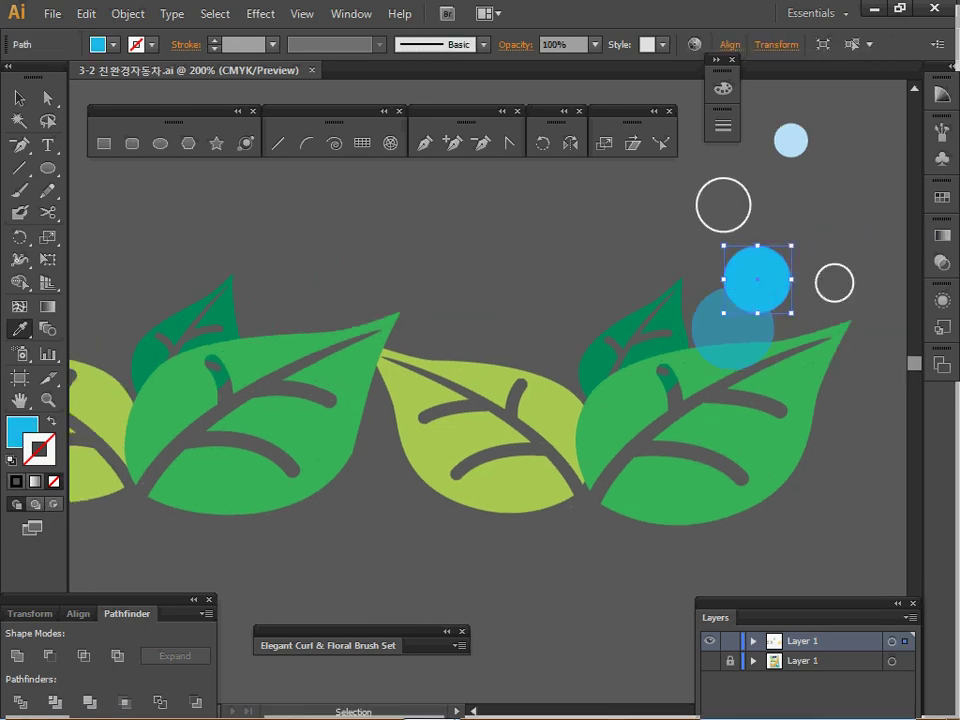
ctrl+click(732, 340)
ctrl+click(786, 296)
drag(640, 330, 801, 307)
ctrl+click(769, 380)
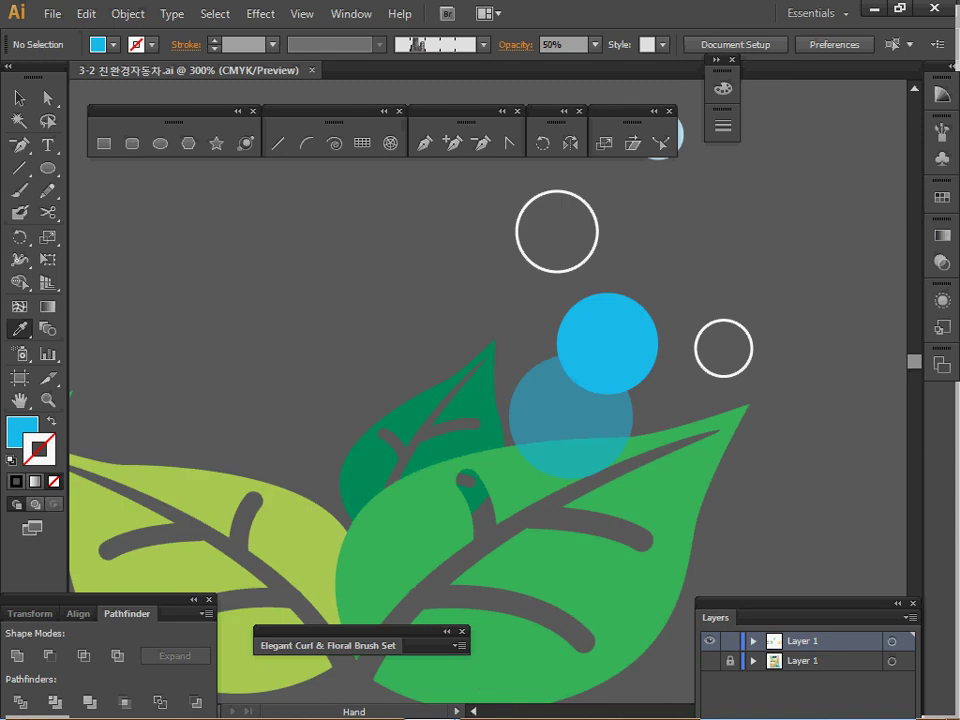
Examine the opacity setting of the translucent blue circle that overlaps the finished leaf cluster
ctrl+click(568, 424)
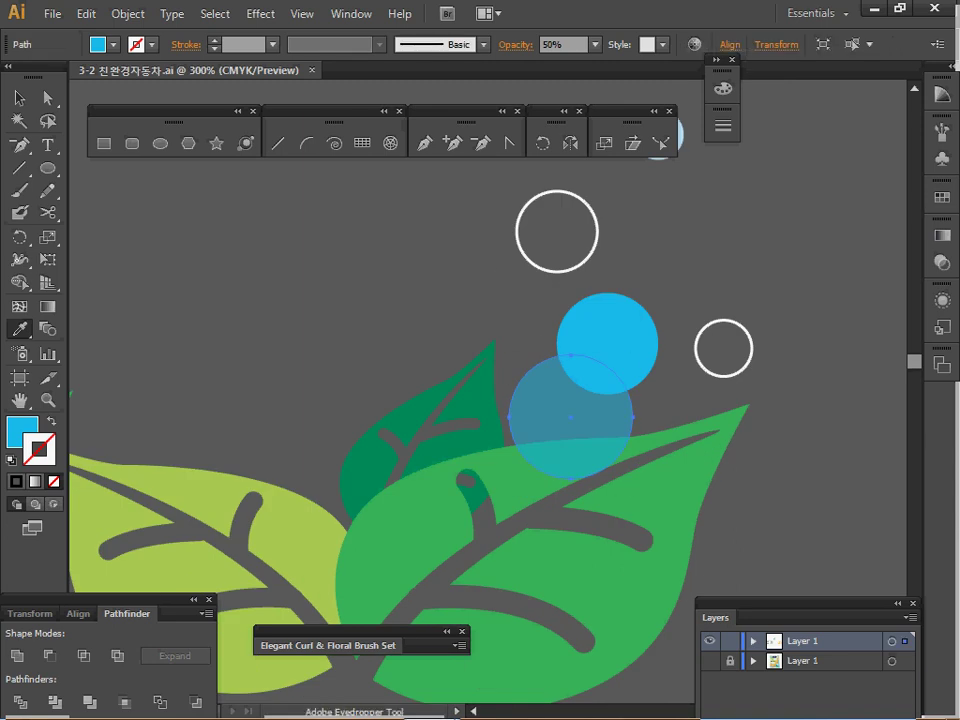
click(942, 262)
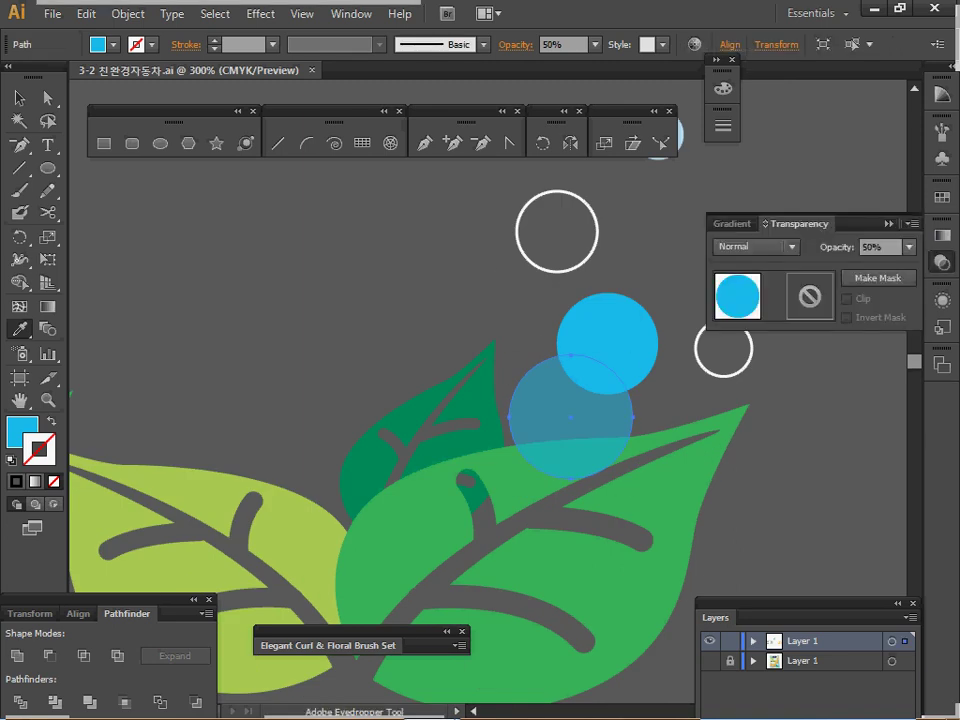
click(908, 247)
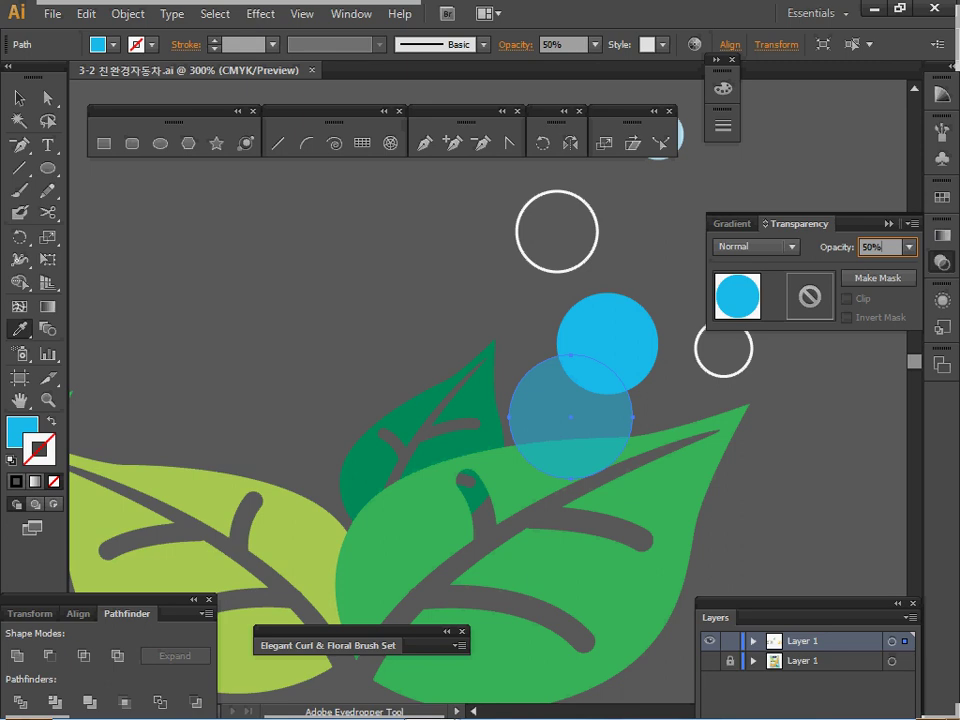
click(941, 261)
Examine the stroke color and weight of the two white circle outlines above the finished leaf cluster
key(v)
ctrl+click(480, 193)
drag(480, 193, 575, 230)
drag(703, 253, 747, 343)
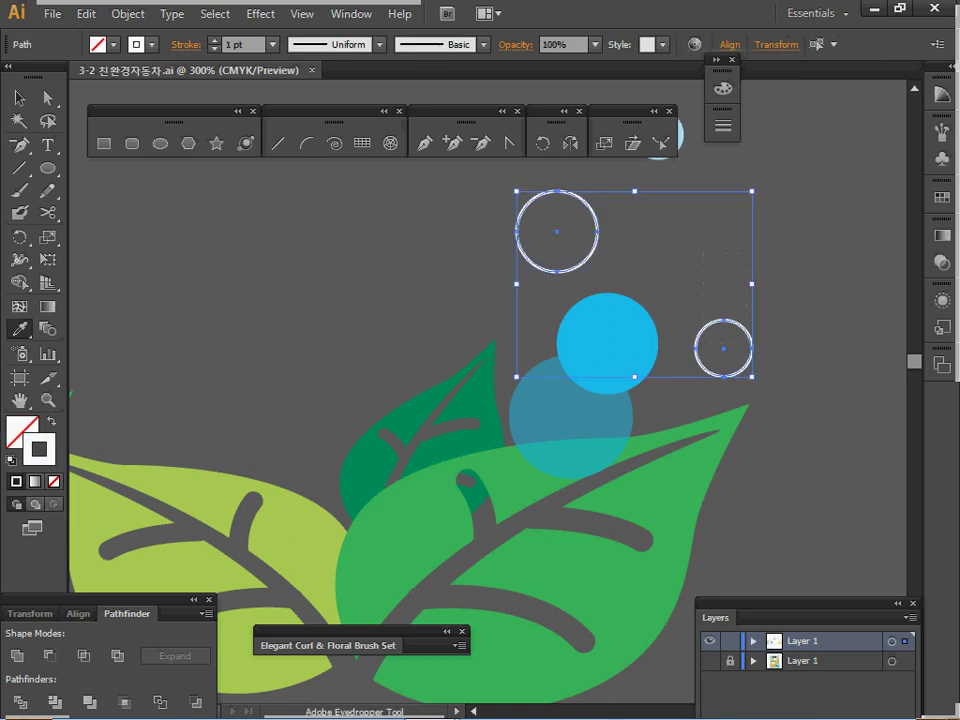
click(716, 60)
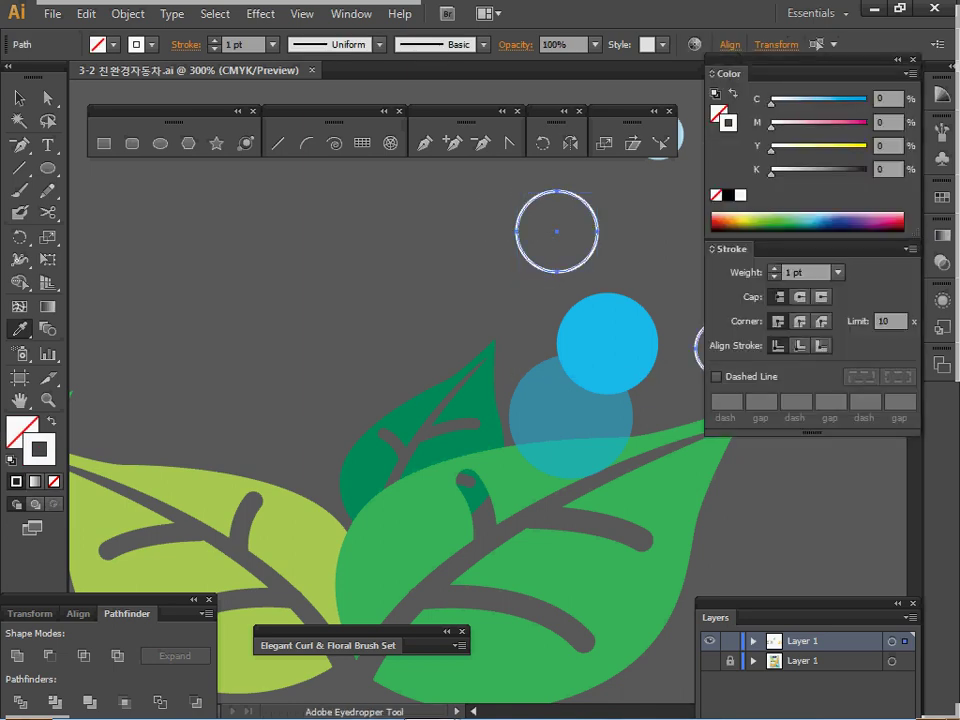
key(x)
key(x)
click(804, 272)
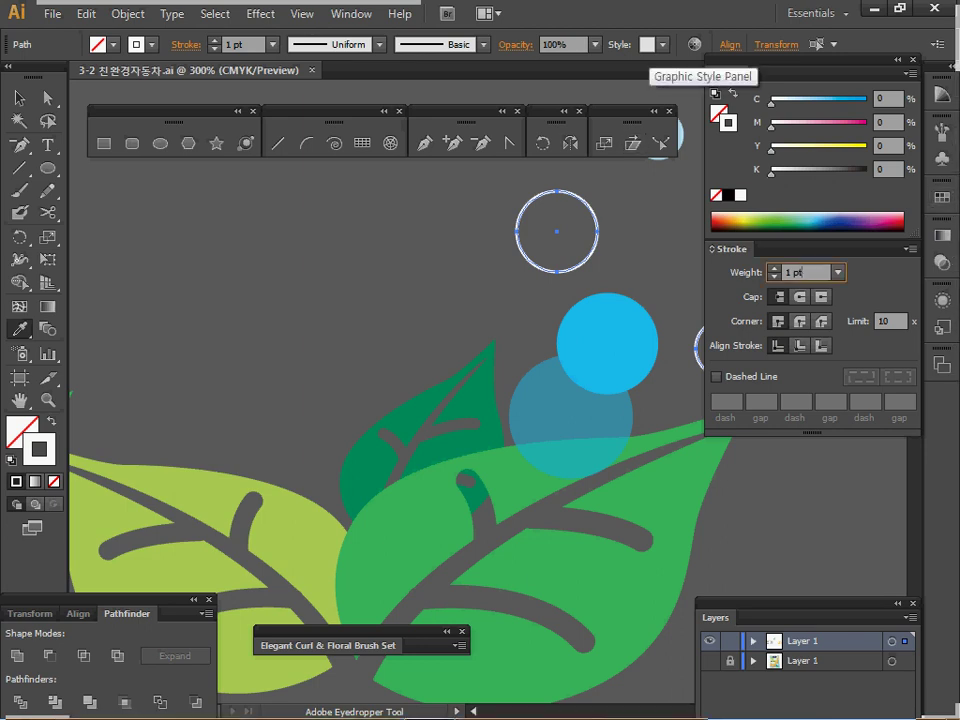
click(898, 60)
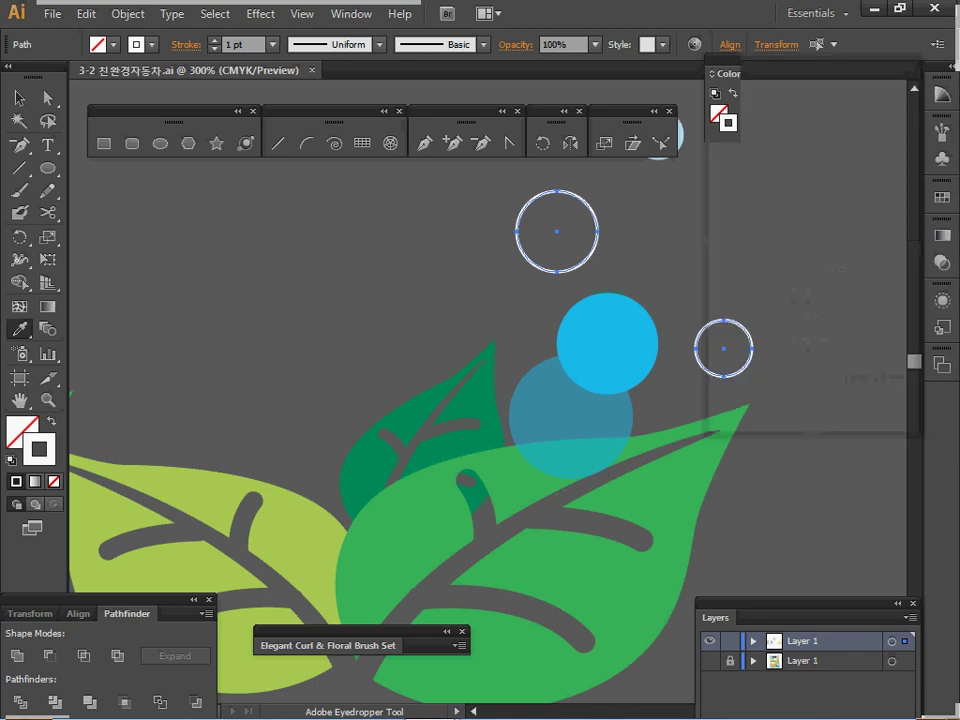
Select the entire finished leaf cluster together with all its circles and display the document's symbols
ctrl+alt+click(642, 339)
ctrl+alt+click(642, 339)
drag(642, 339, 781, 306)
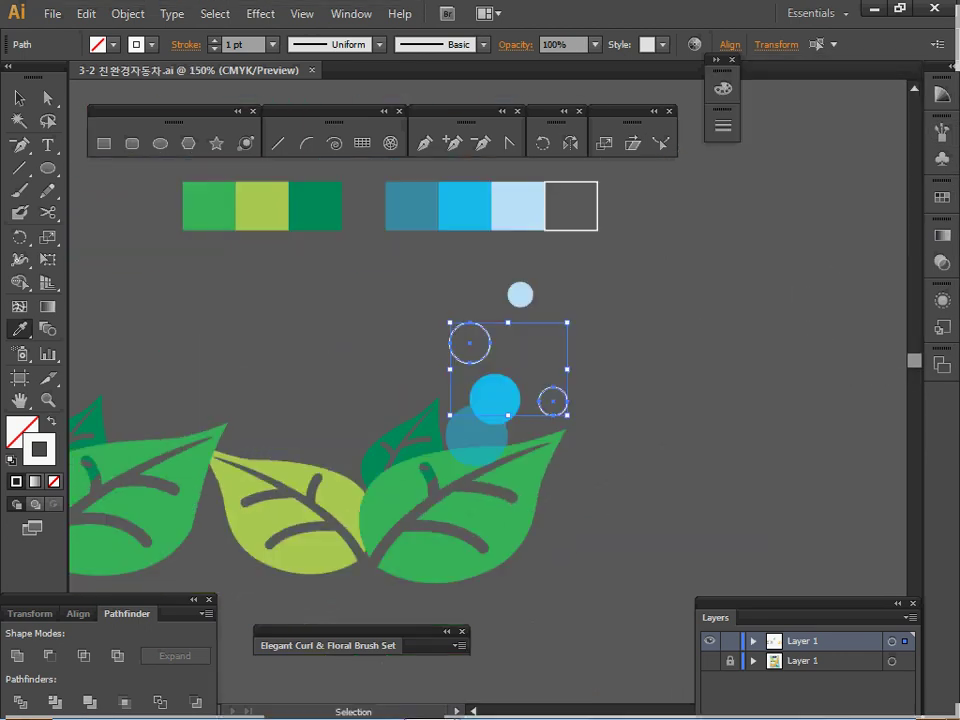
key(ctrl+a)
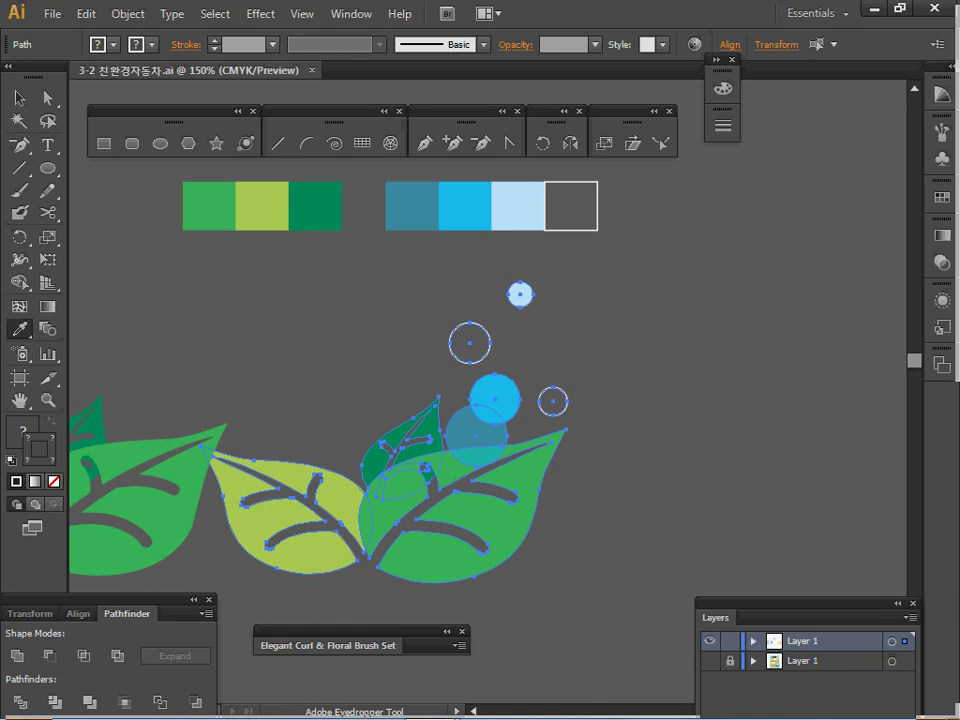
click(940, 67)
click(940, 67)
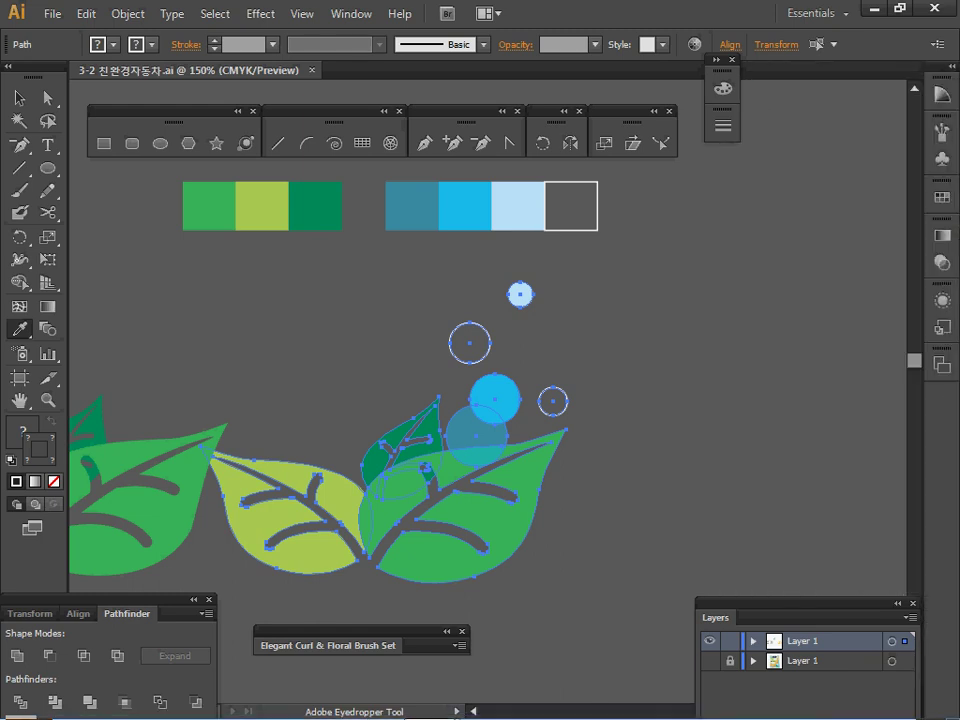
click(941, 159)
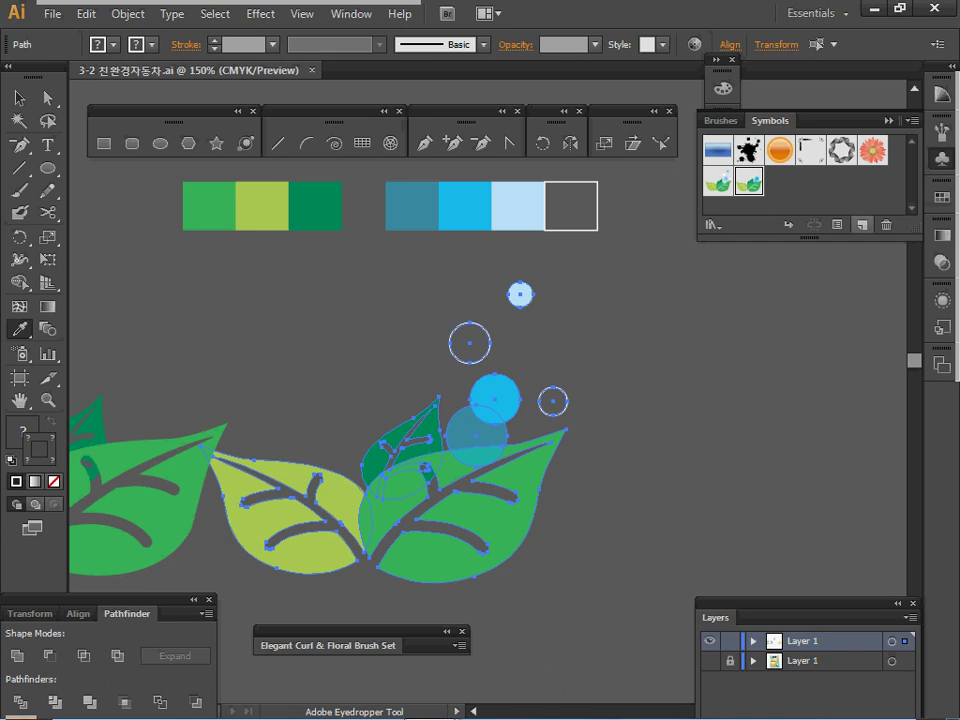
Create a Graphic symbol named 나뭇잎 from the selected leaves and circles, and delete the artwork left on the canvas
click(861, 225)
drag(700, 213, 602, 214)
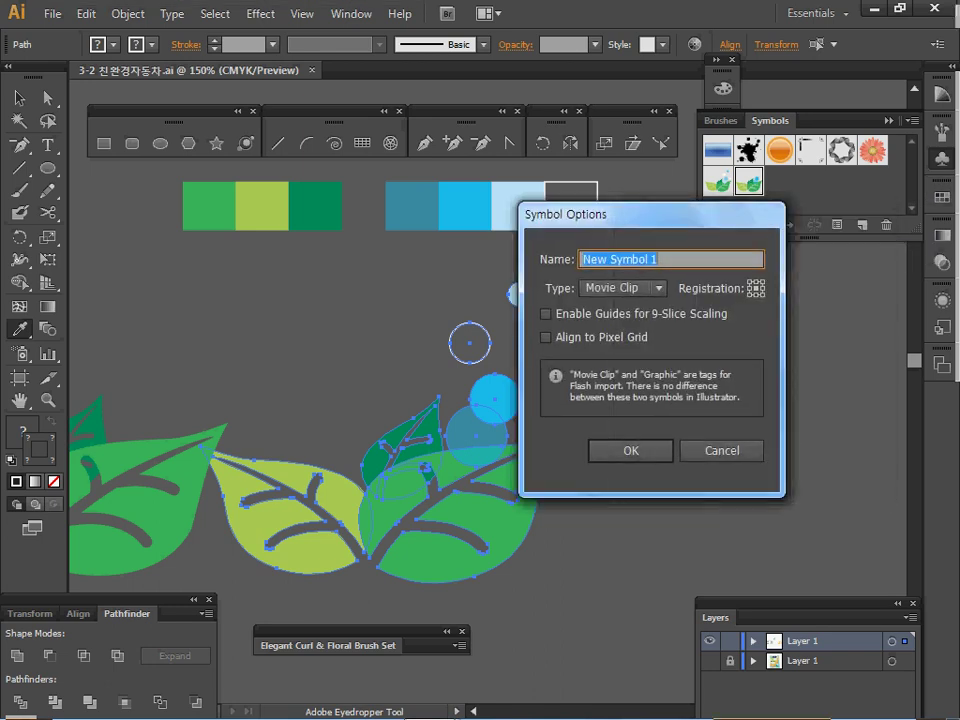
text(나)
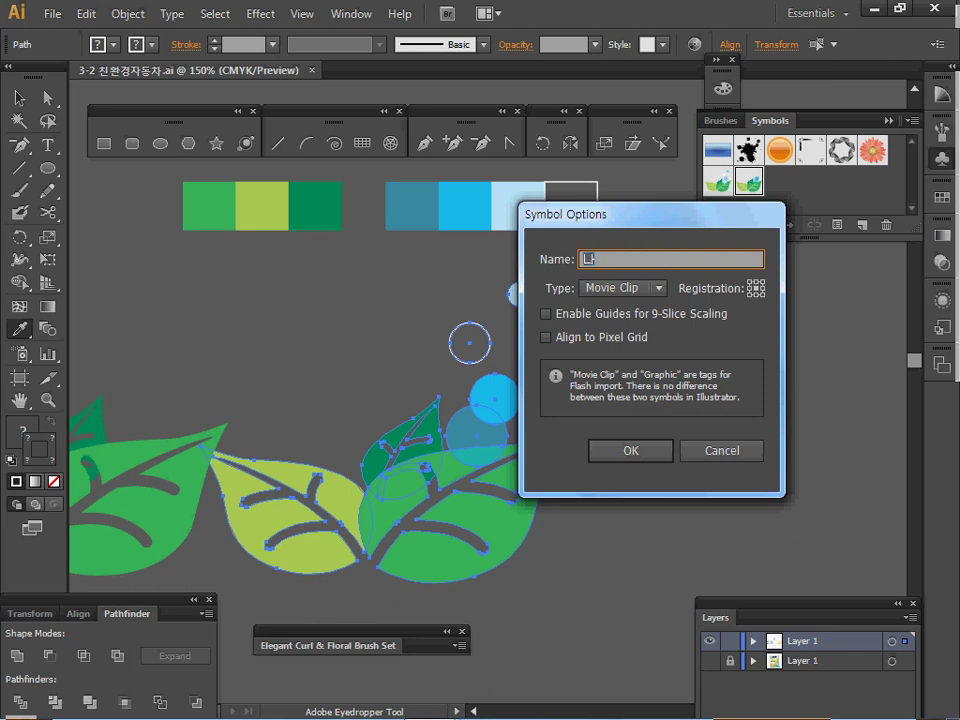
text(뭇잎)
click(640, 288)
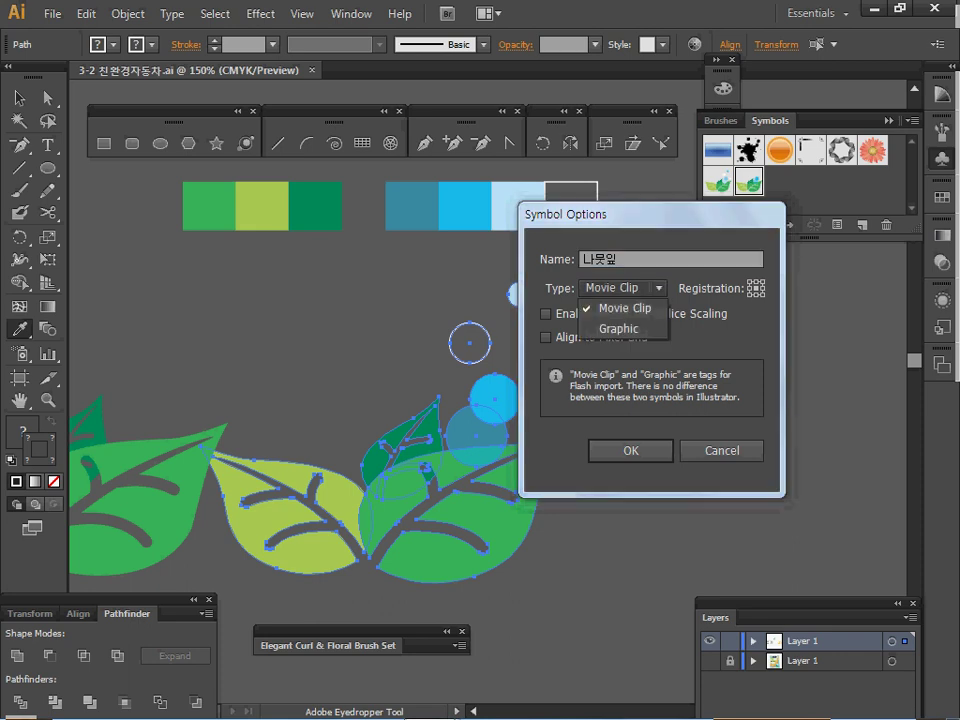
click(632, 329)
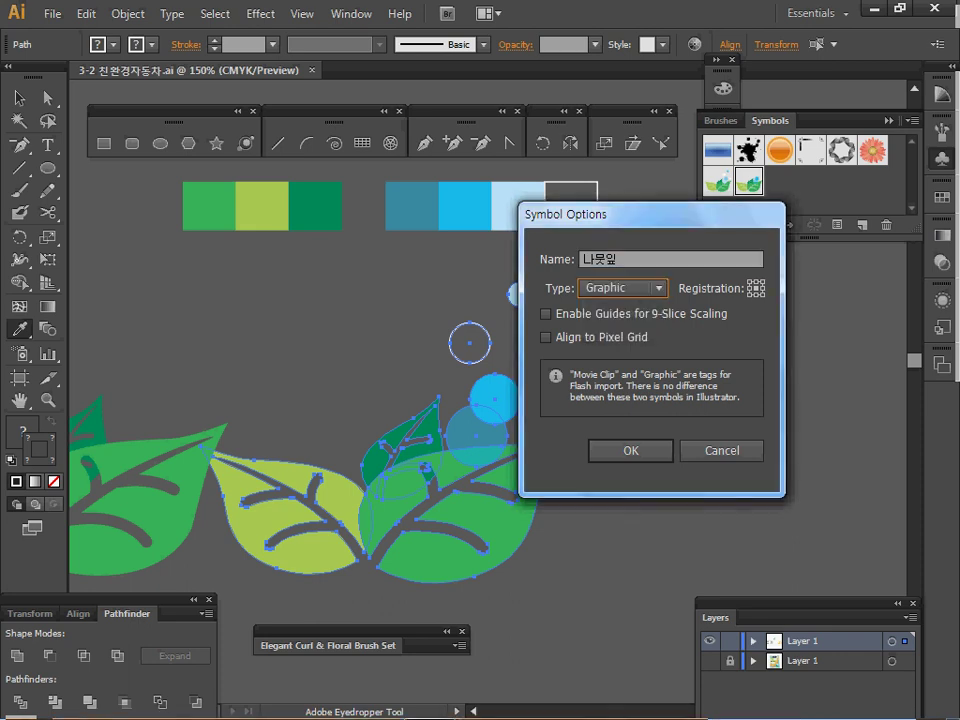
key(Return)
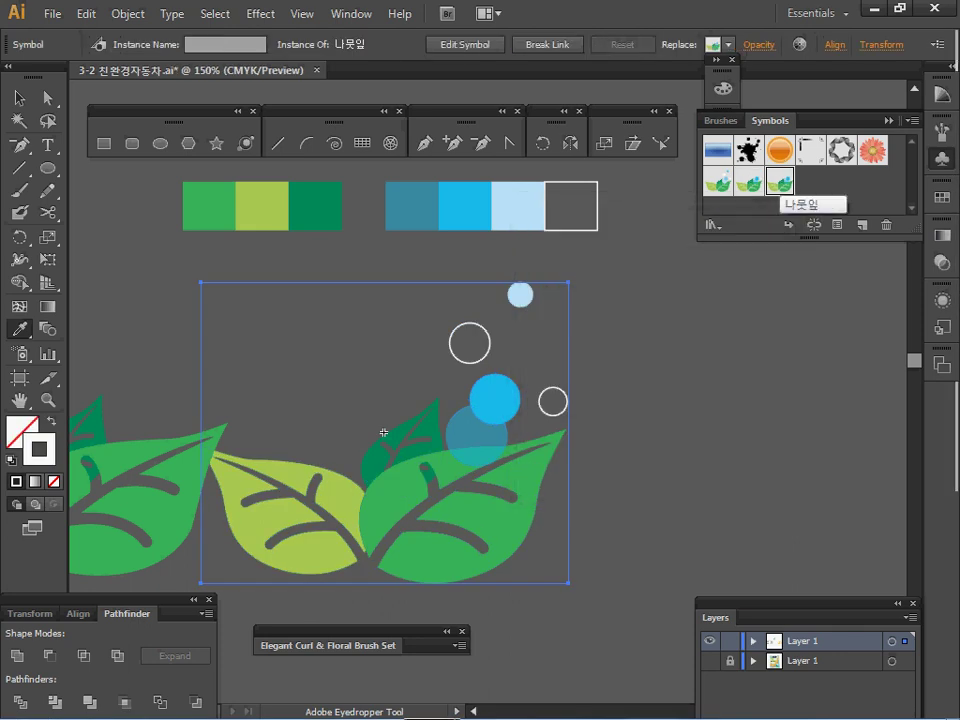
click(889, 120)
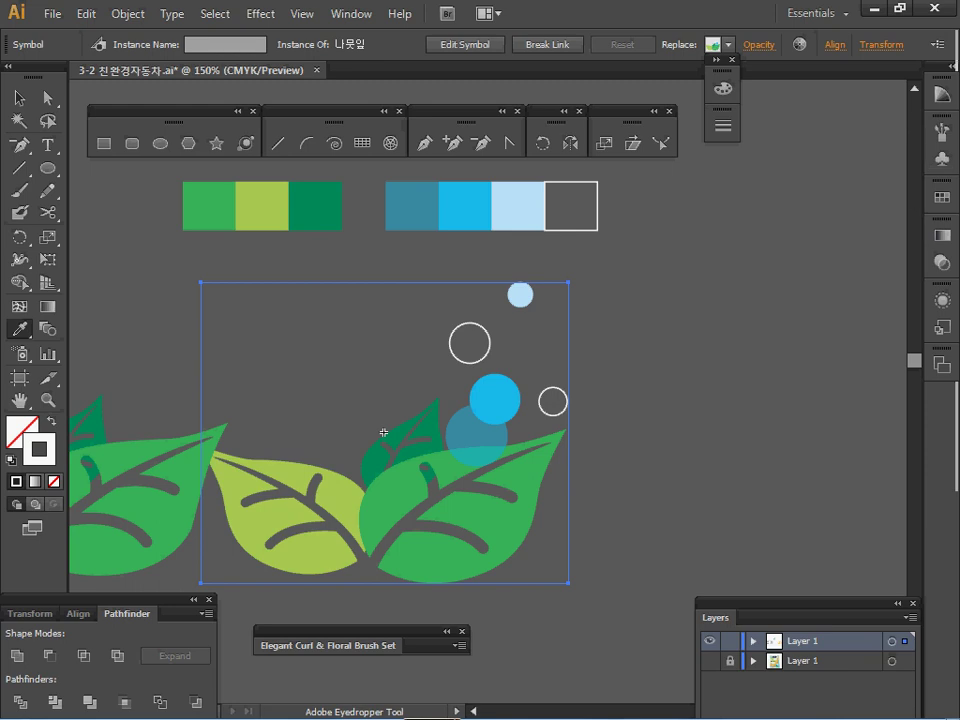
key(Delete)
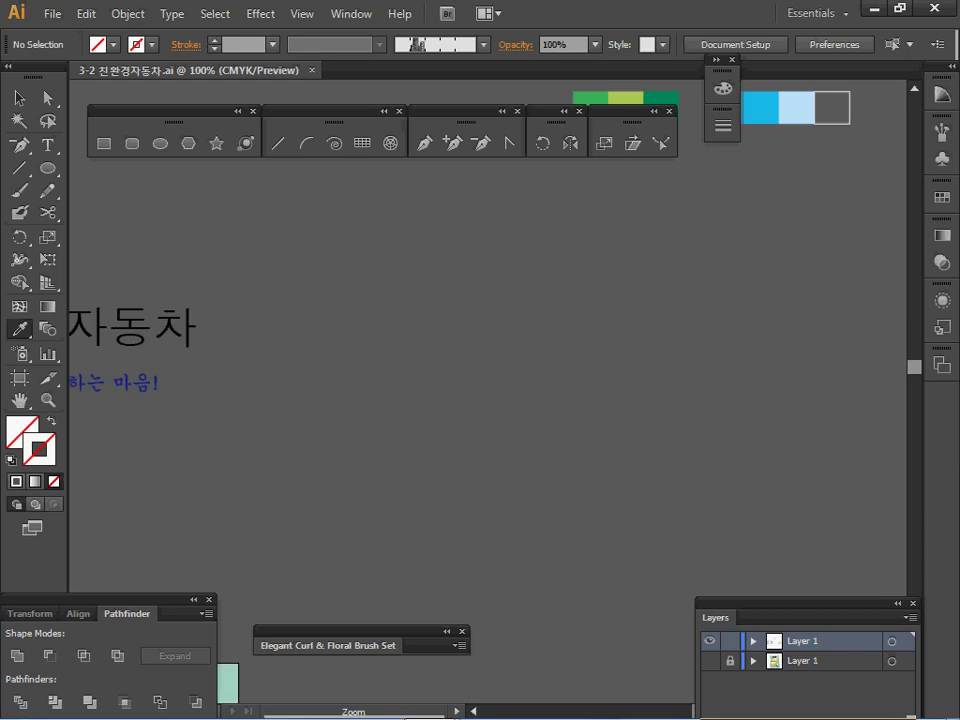
Activate the Symbol Sprayer and detach the symbol tools as a floating toolbar beside the poster's upper right
ctrl+alt+click(475, 474)
drag(475, 474, 682, 115)
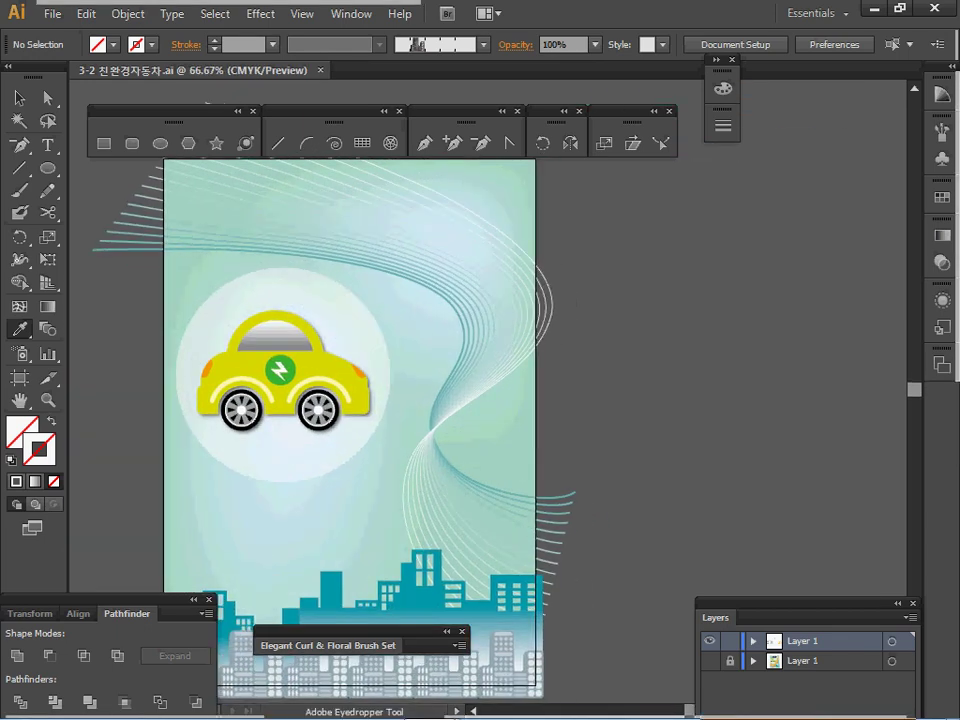
click(19, 353)
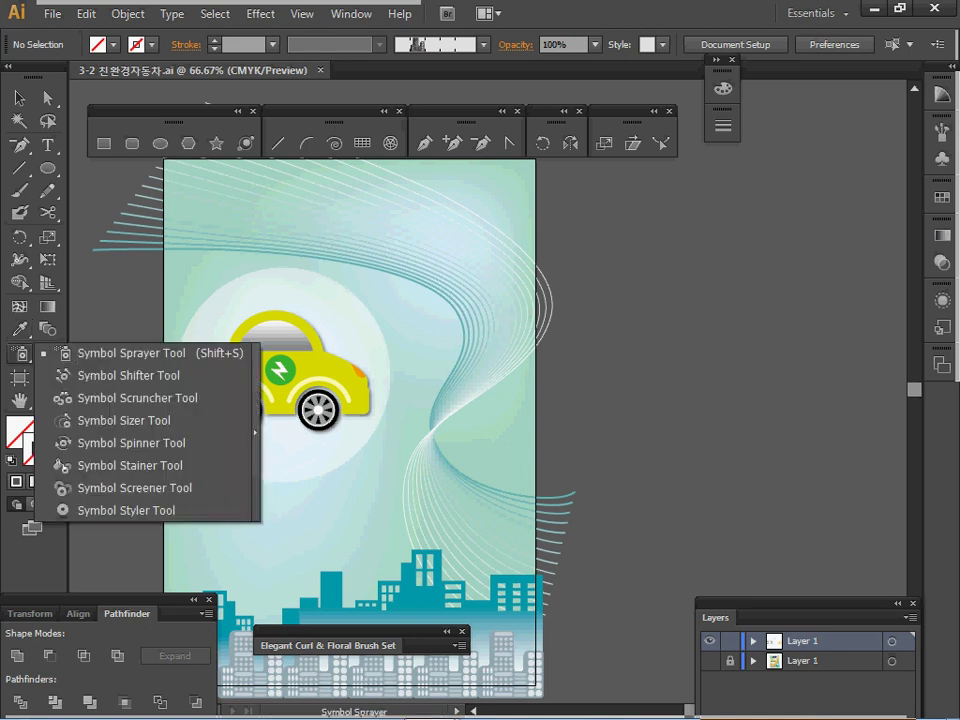
click(256, 432)
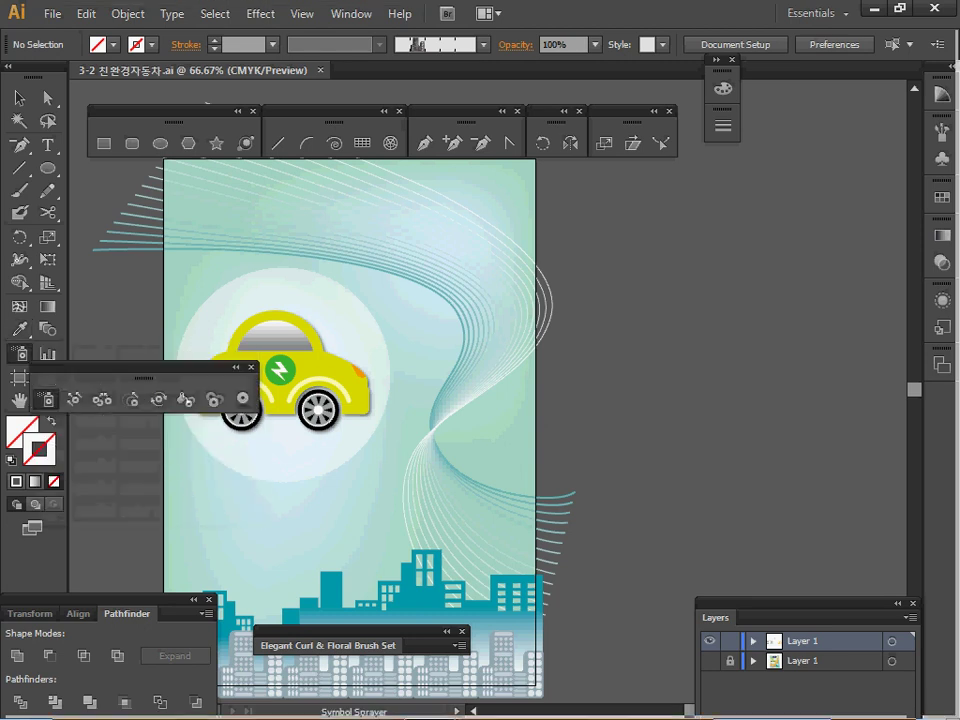
drag(163, 372, 670, 213)
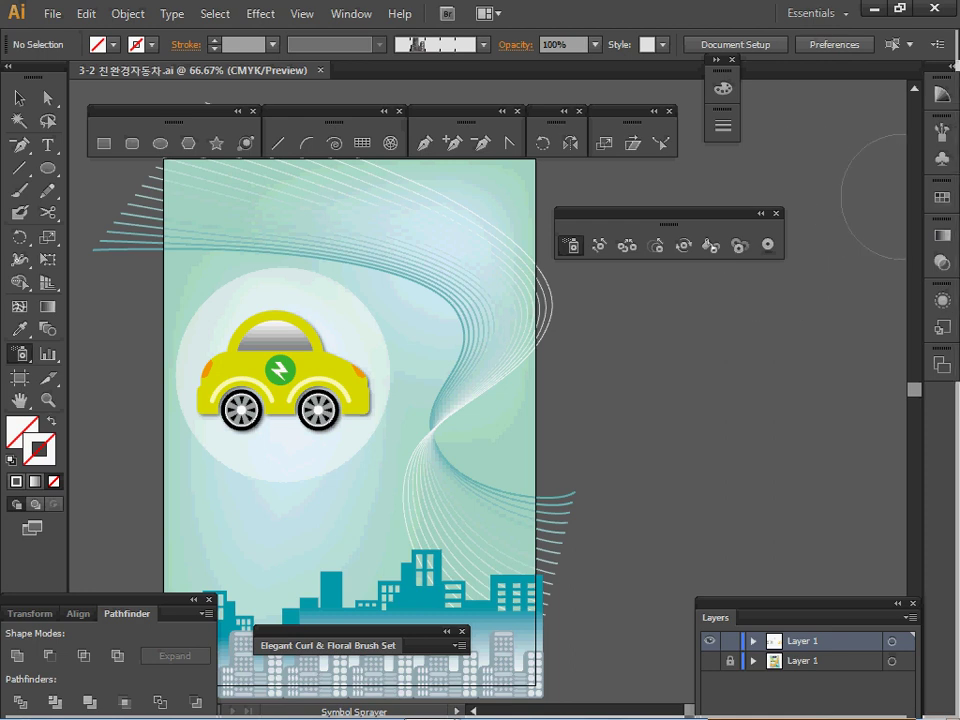
Spray five instances of the 나뭇잎 symbol onto the poster, above, beside and below the car
click(941, 159)
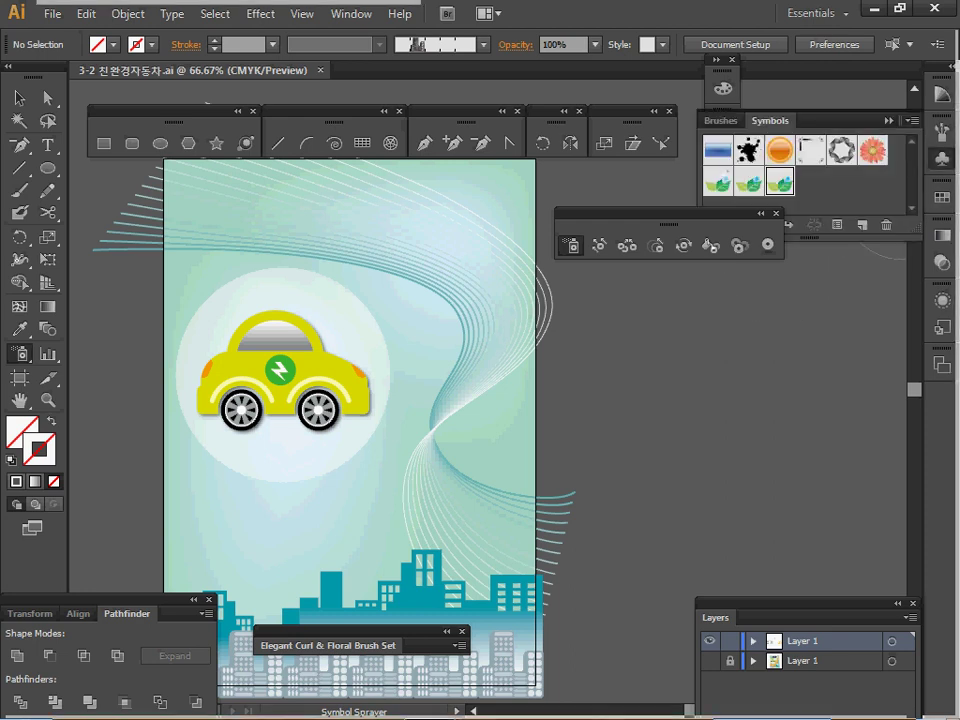
click(889, 120)
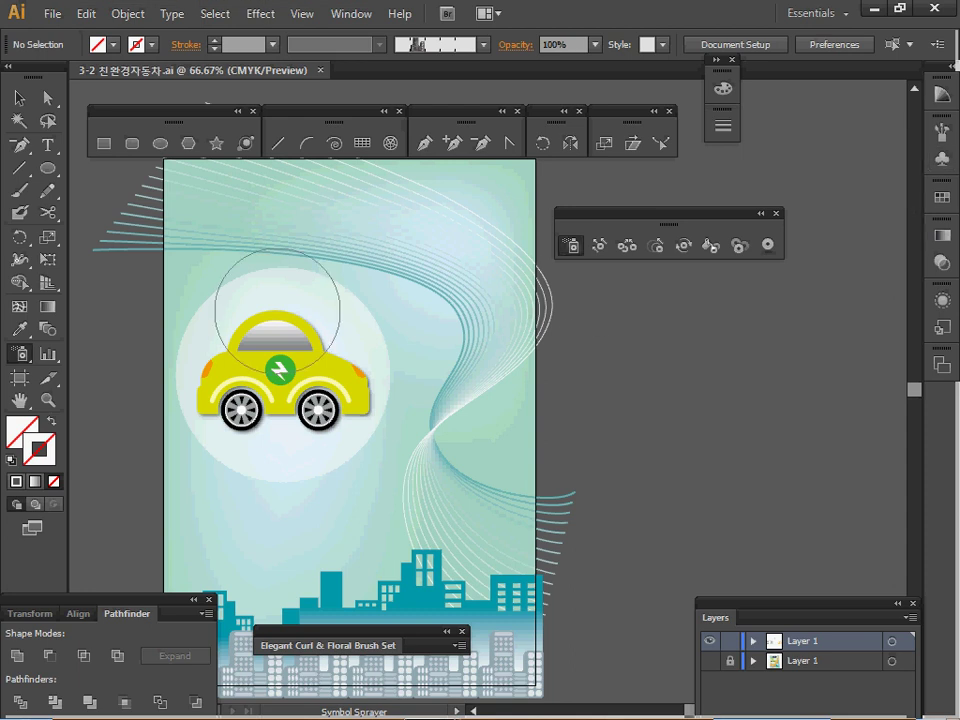
mouse_move(263, 240)
mouse_down()
mouse_move(407, 209)
mouse_move(483, 325)
mouse_move(475, 405)
mouse_up()
mouse_move(330, 505)
mouse_down()
mouse_move(255, 500)
mouse_move(429, 514)
mouse_move(429, 546)
mouse_move(395, 583)
mouse_up()
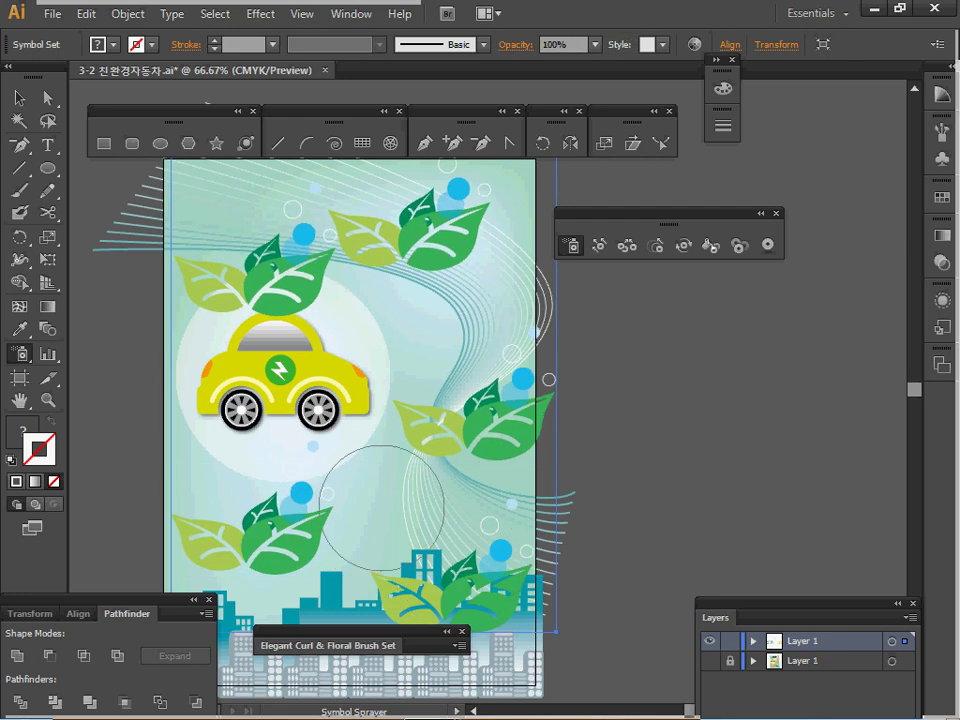
drag(392, 499, 428, 497)
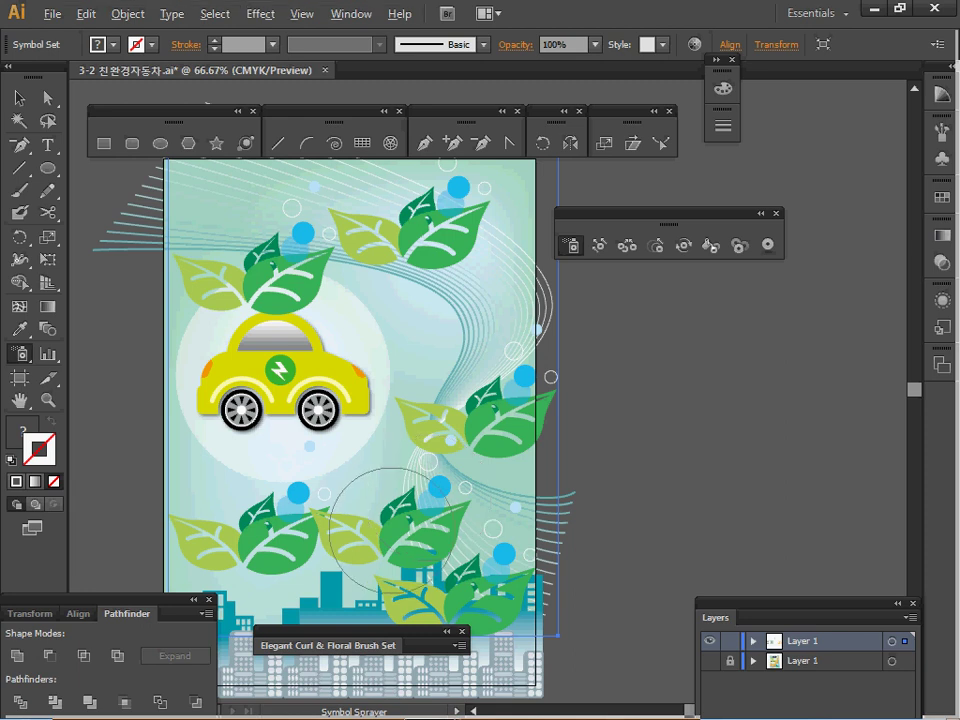
key(ctrl+z)
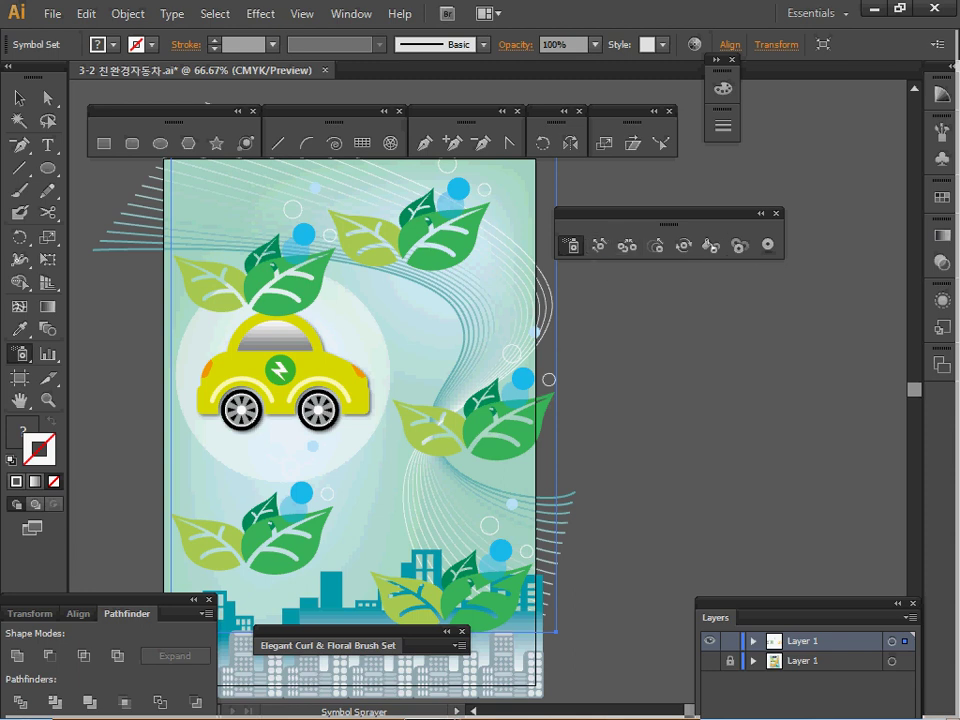
Shrink the sprayed leaf symbols around the car with the Symbol Sizer, leaving the one over the buildings larger
click(655, 245)
drag(261, 287, 264, 287)
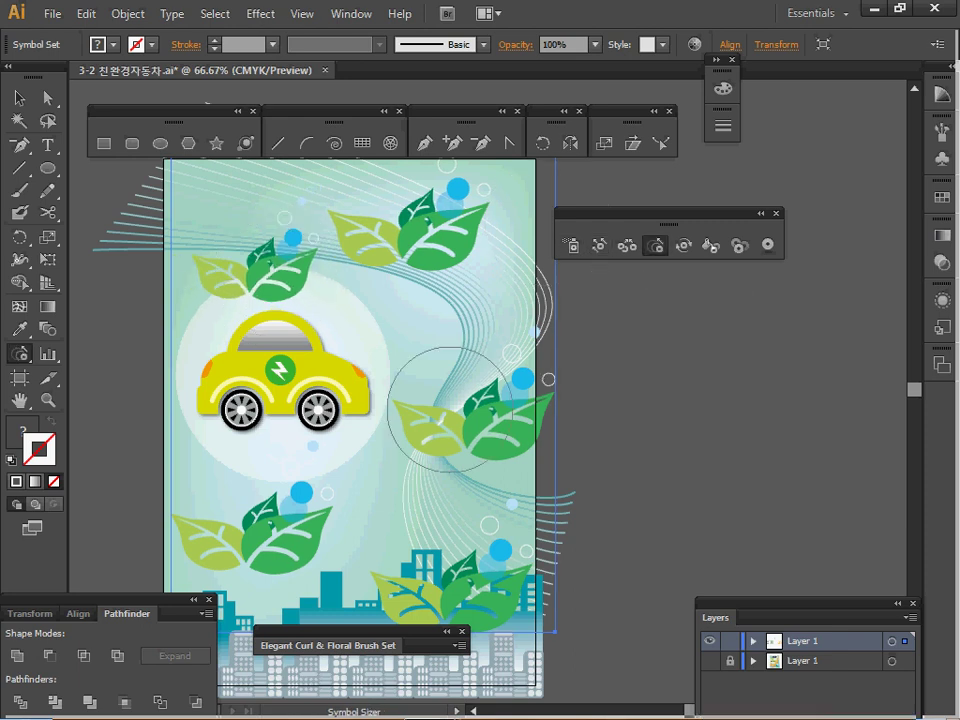
alt+click(450, 410)
alt+click(292, 544)
alt+click(292, 544)
alt+click(291, 544)
alt+click(492, 606)
alt+click(424, 240)
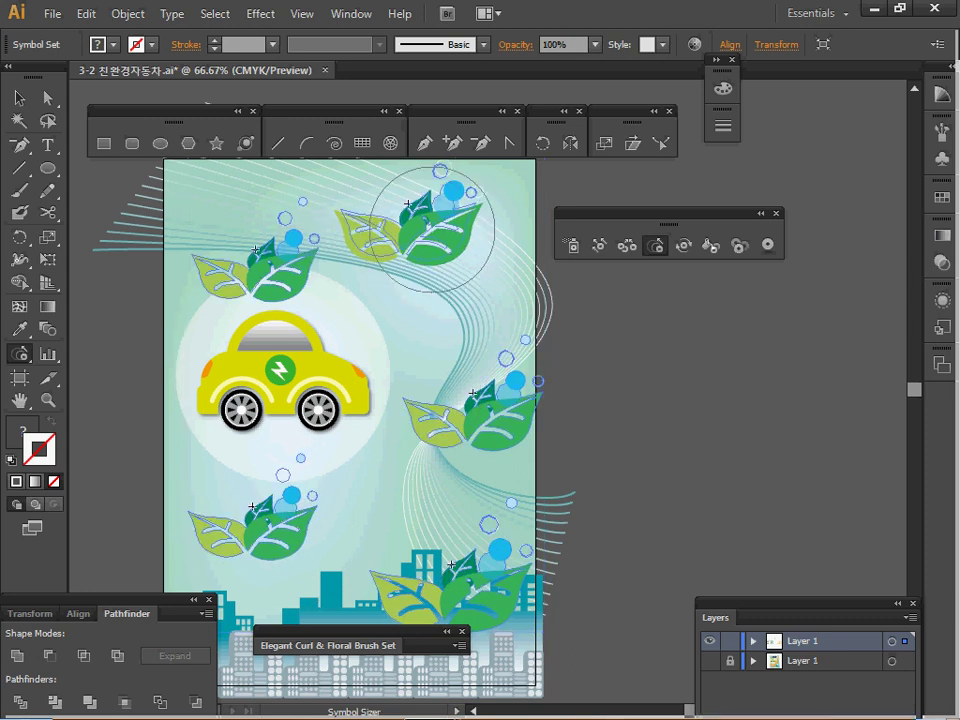
drag(427, 234, 427, 234)
Shift the two upper leaf symbols slightly, and move the two right-hand ones up and left with the Symbol Shifter
click(598, 245)
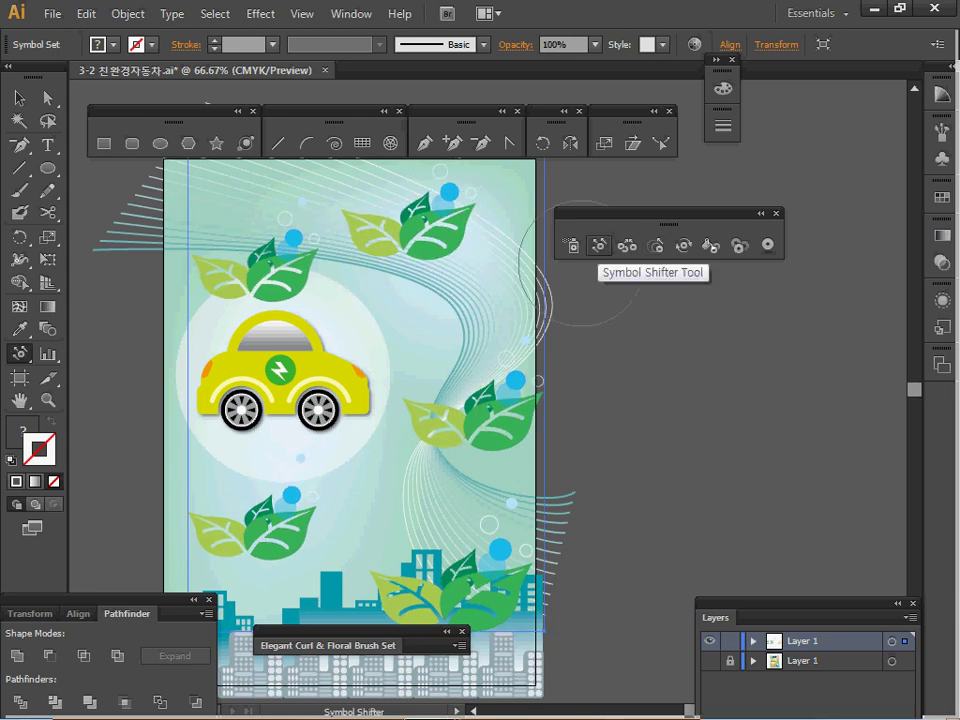
drag(292, 280, 283, 250)
drag(436, 215, 441, 250)
mouse_move(471, 412)
mouse_down()
mouse_move(415, 393)
mouse_move(430, 364)
mouse_up()
drag(442, 562, 421, 541)
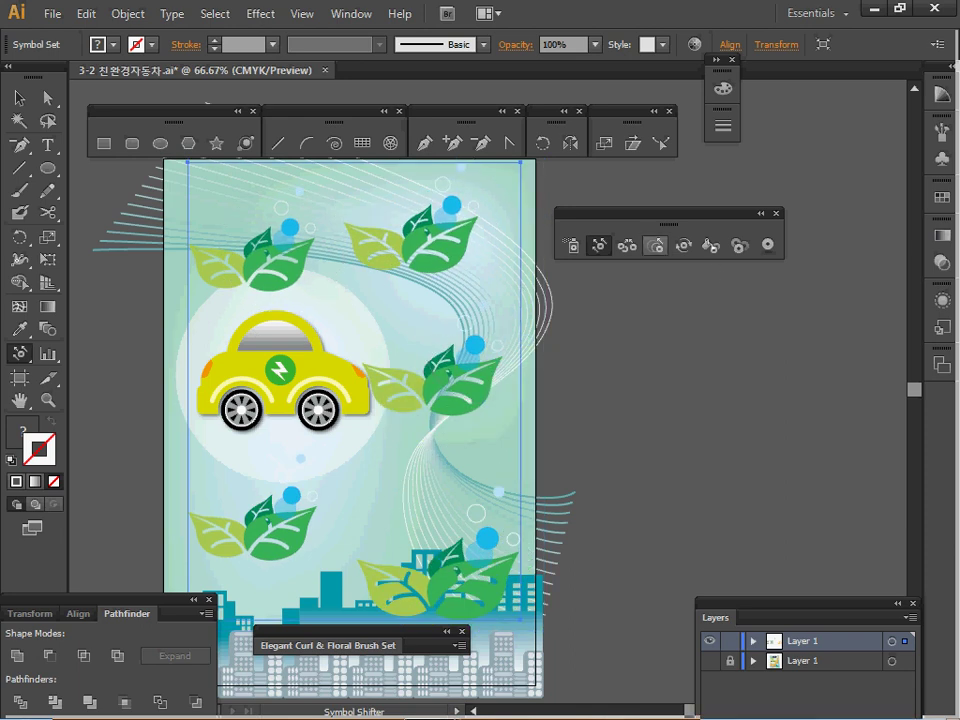
Rotate the upper-right and lower-left leaf symbols with the Symbol Spinner, and fade the upper-left one with the Symbol Screener
click(683, 245)
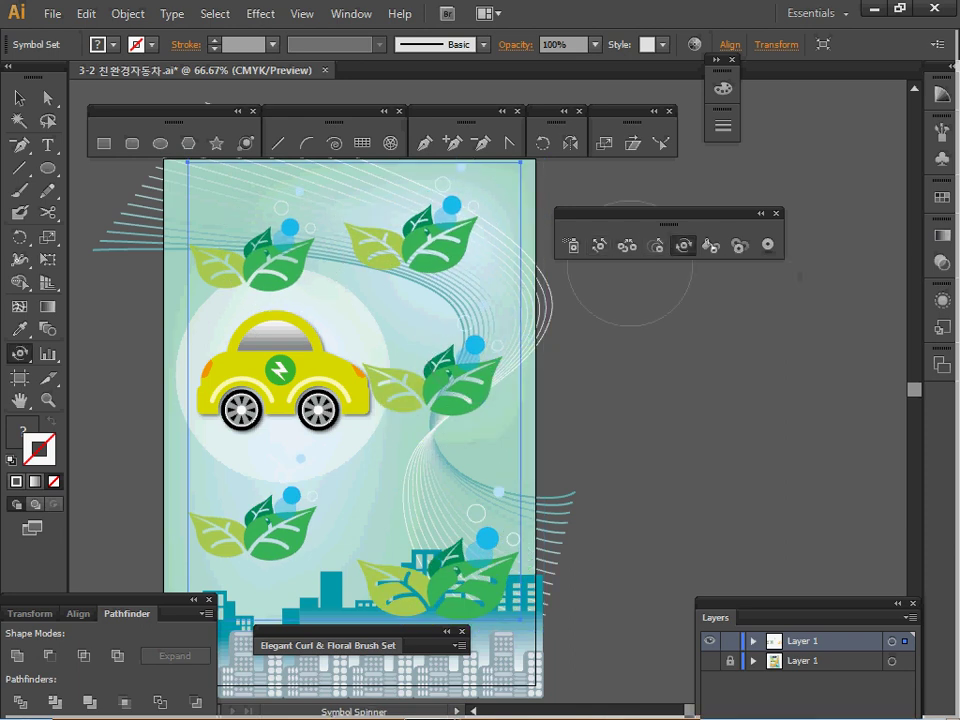
mouse_move(449, 239)
mouse_down()
mouse_move(456, 245)
mouse_move(445, 215)
mouse_up()
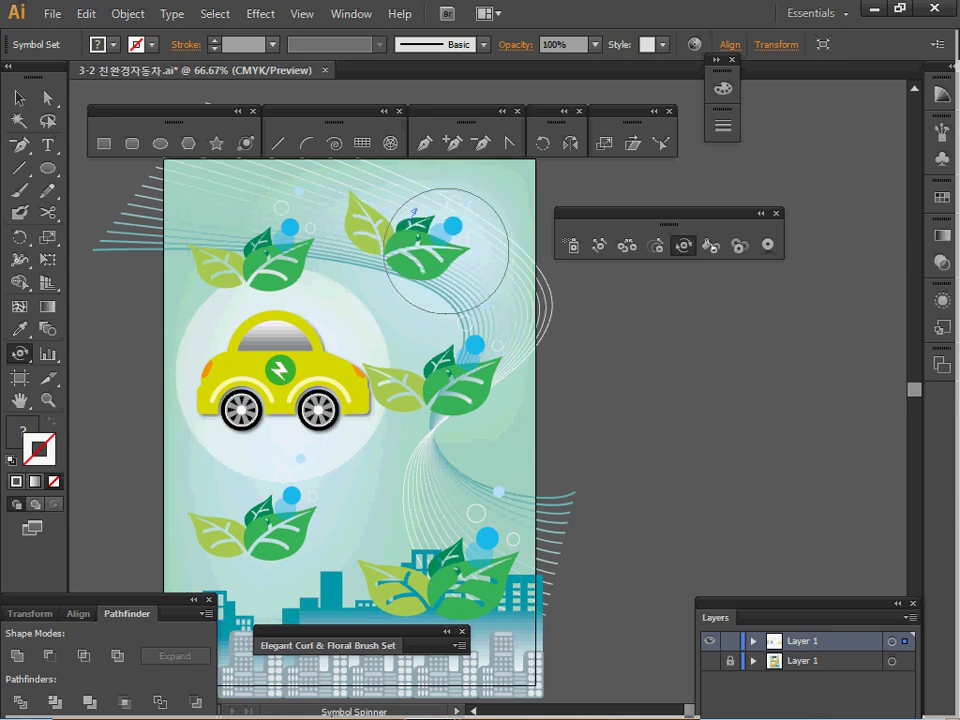
drag(290, 493, 290, 487)
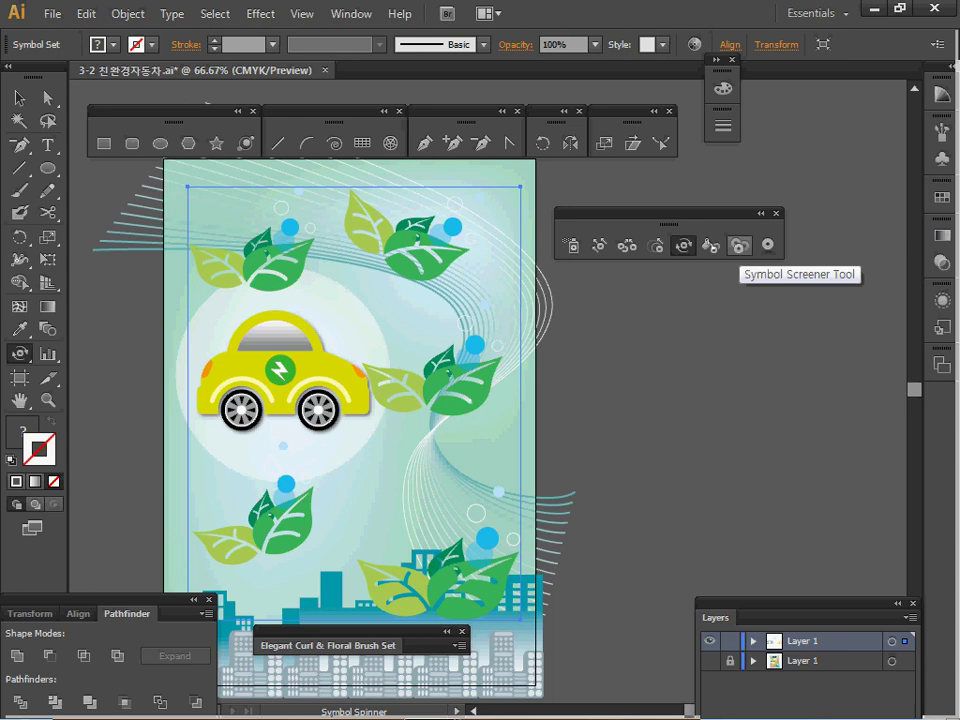
click(739, 245)
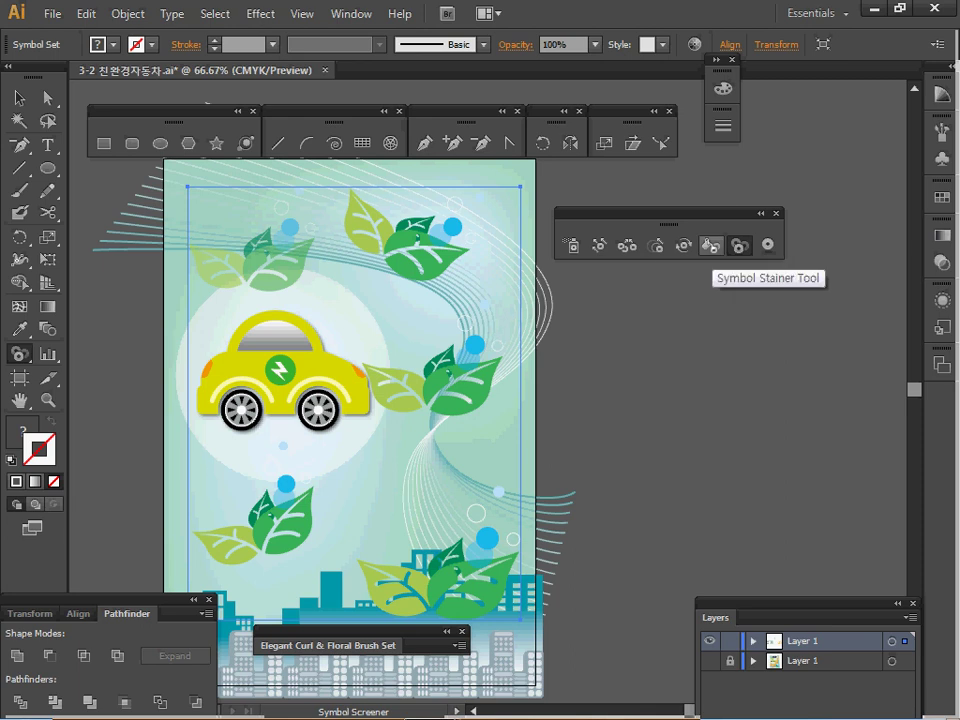
Tint the upper-right leaf symbol with the dark blue swatch (C 100, M 100, Y 0) using the Symbol Stainer
click(710, 245)
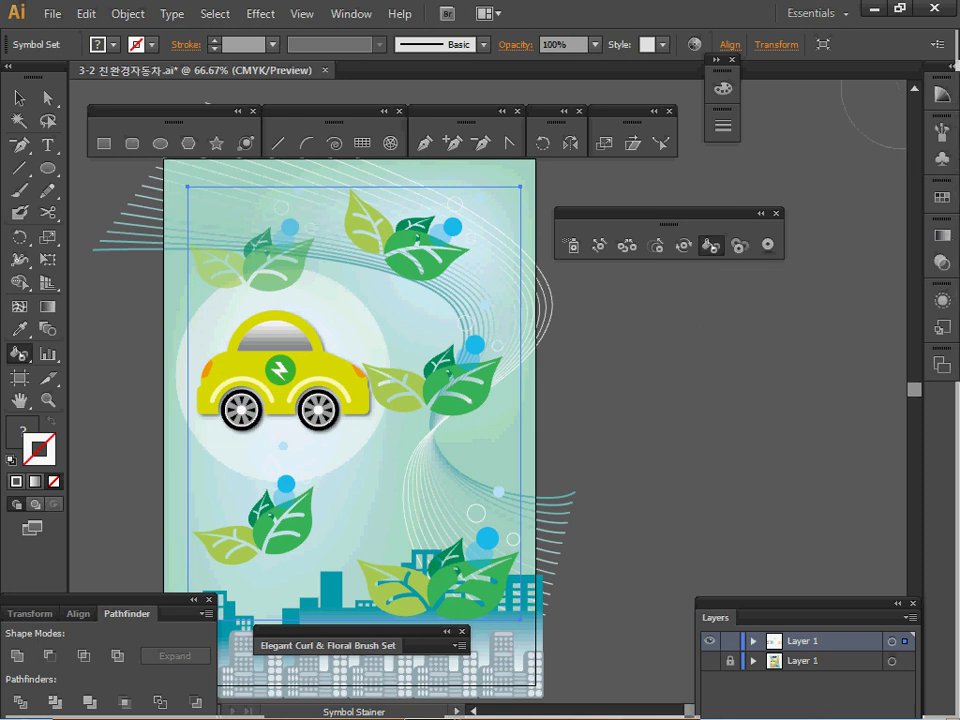
click(941, 197)
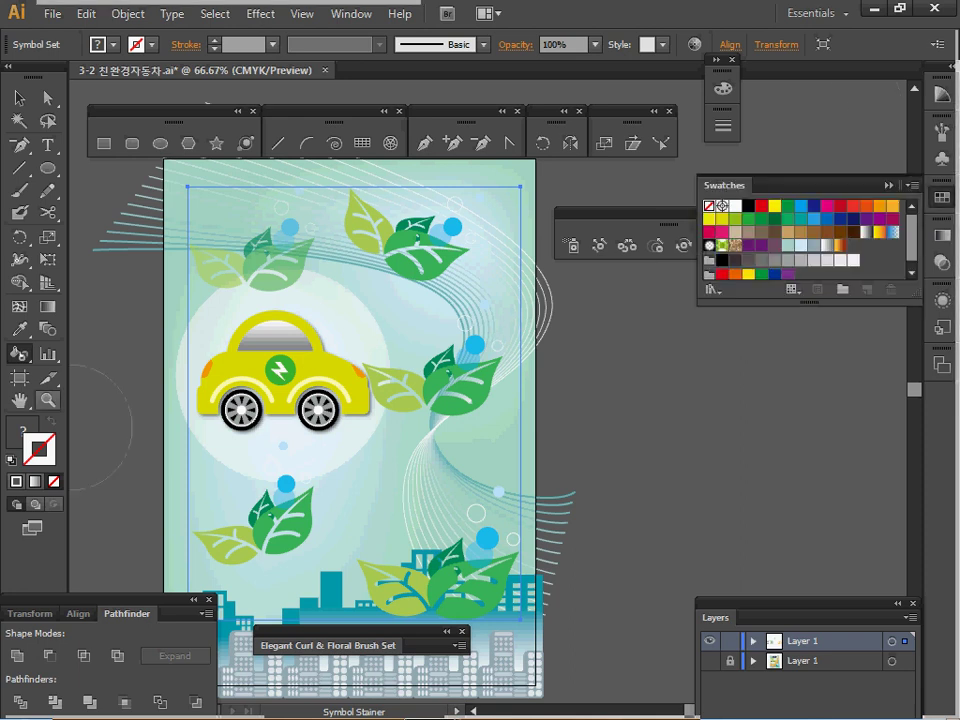
click(716, 60)
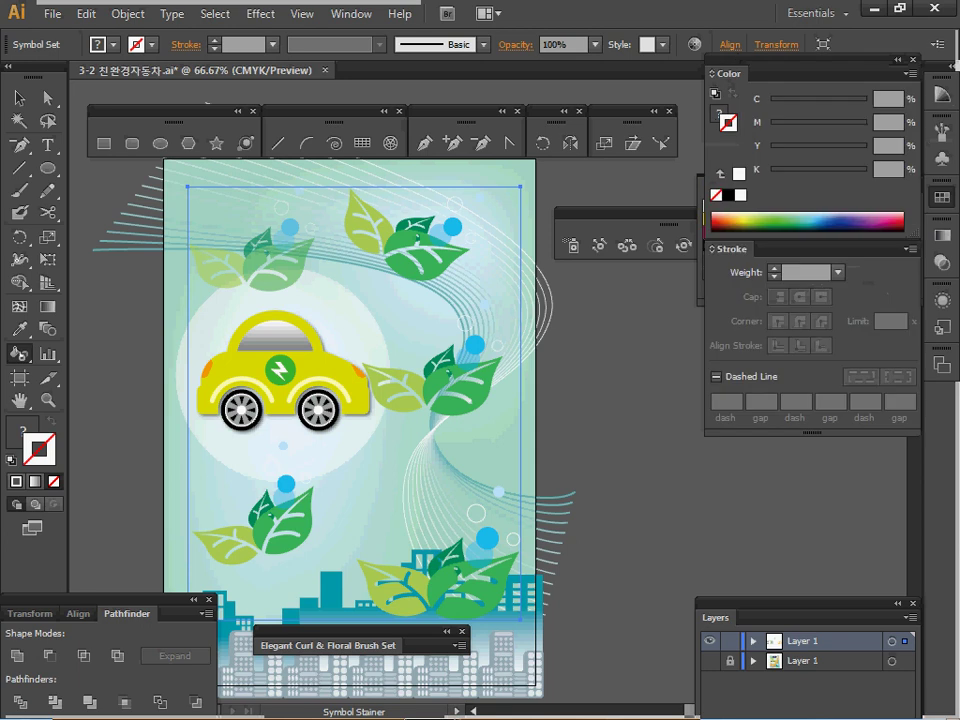
key(x)
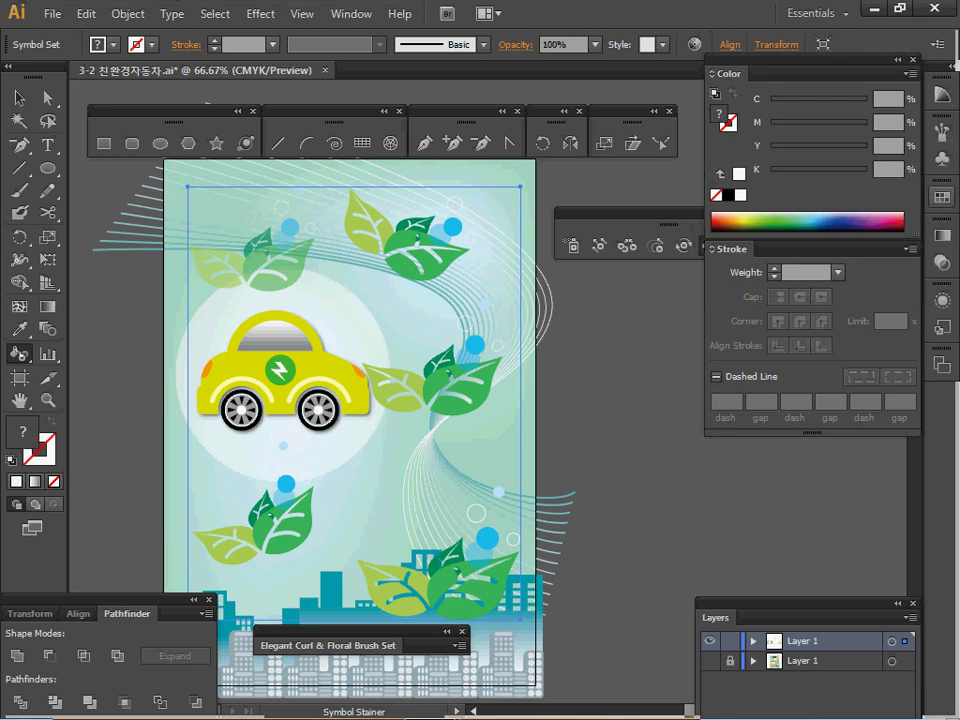
click(941, 197)
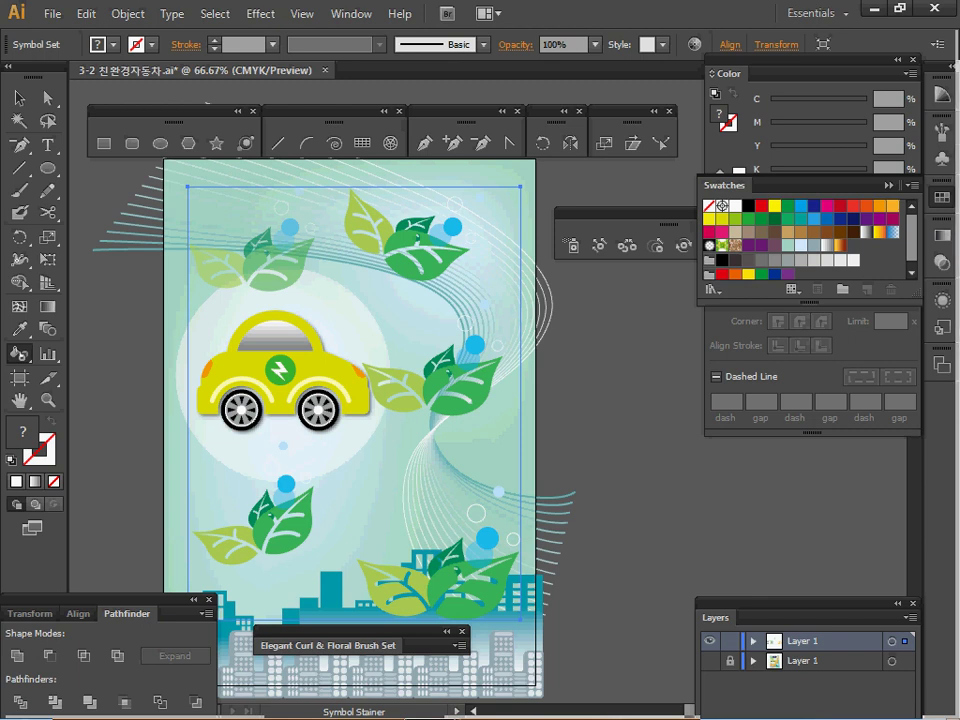
click(814, 206)
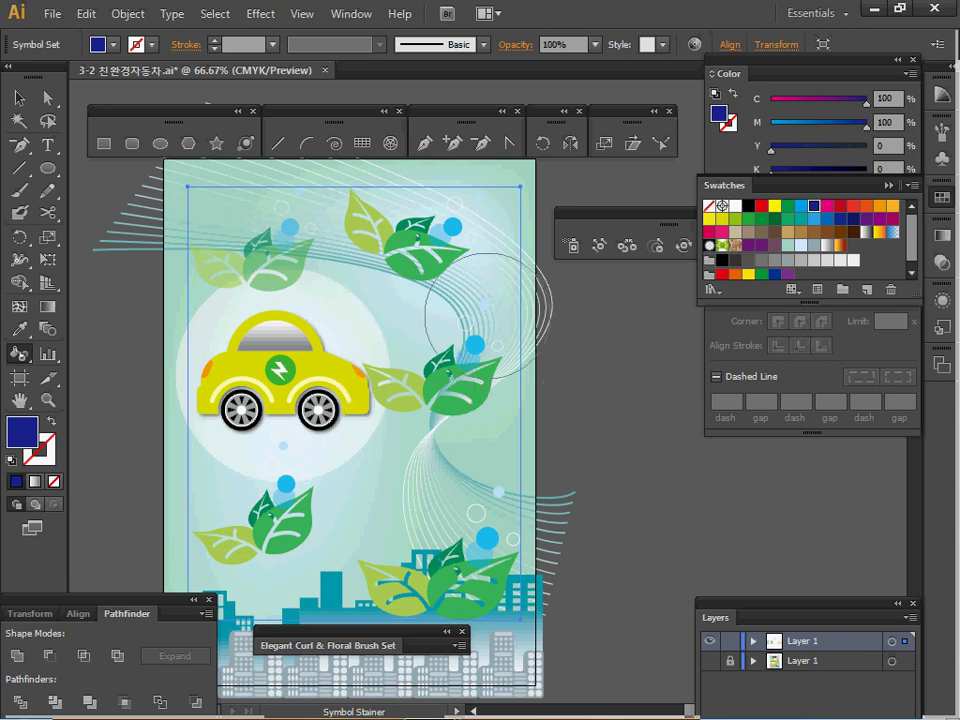
click(413, 250)
click(413, 250)
Stain the leaf symbol below the car with the orange swatch (C 0, M 50, Y 100, K 0)
click(880, 206)
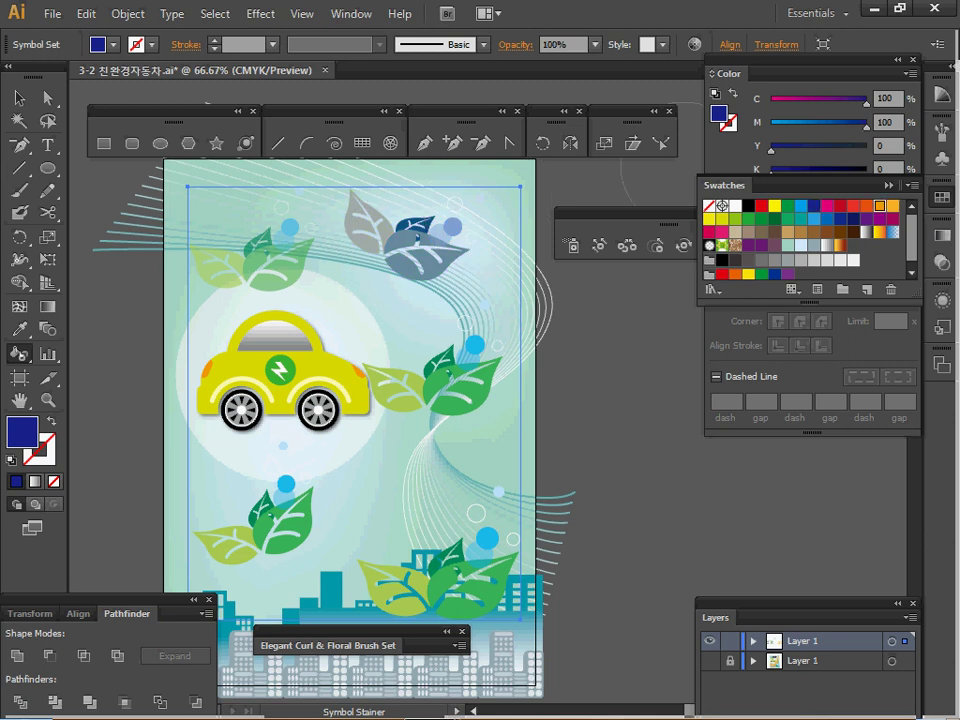
click(879, 205)
drag(274, 525, 296, 491)
click(889, 185)
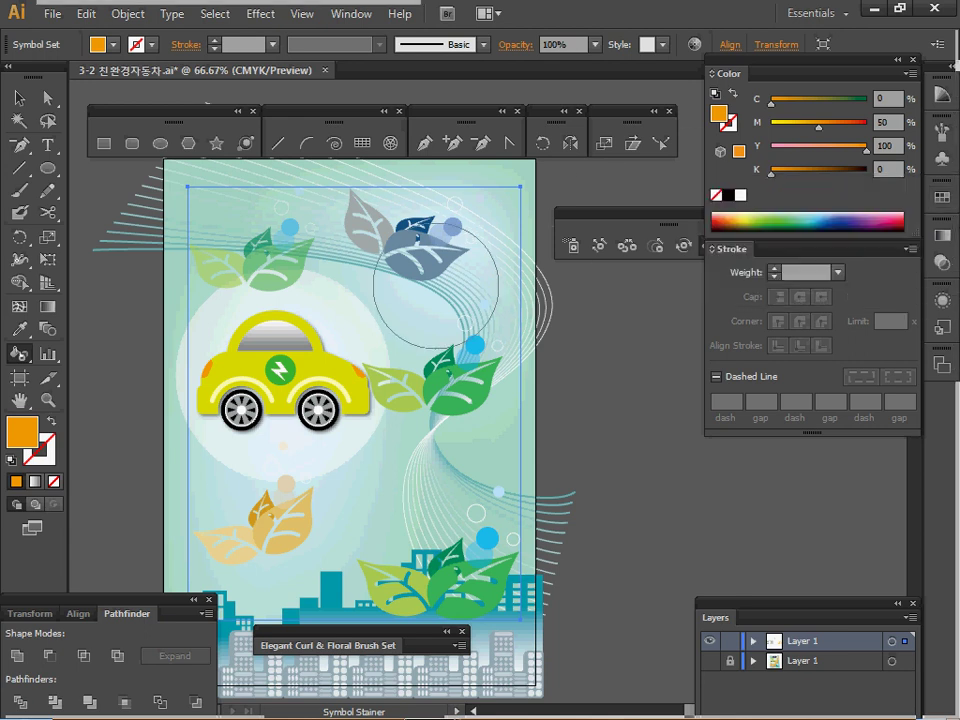
Delete the practice leaf symbol set, unlock the finished-poster layer, and copy the symbol set from inside its clip group
key(Delete)
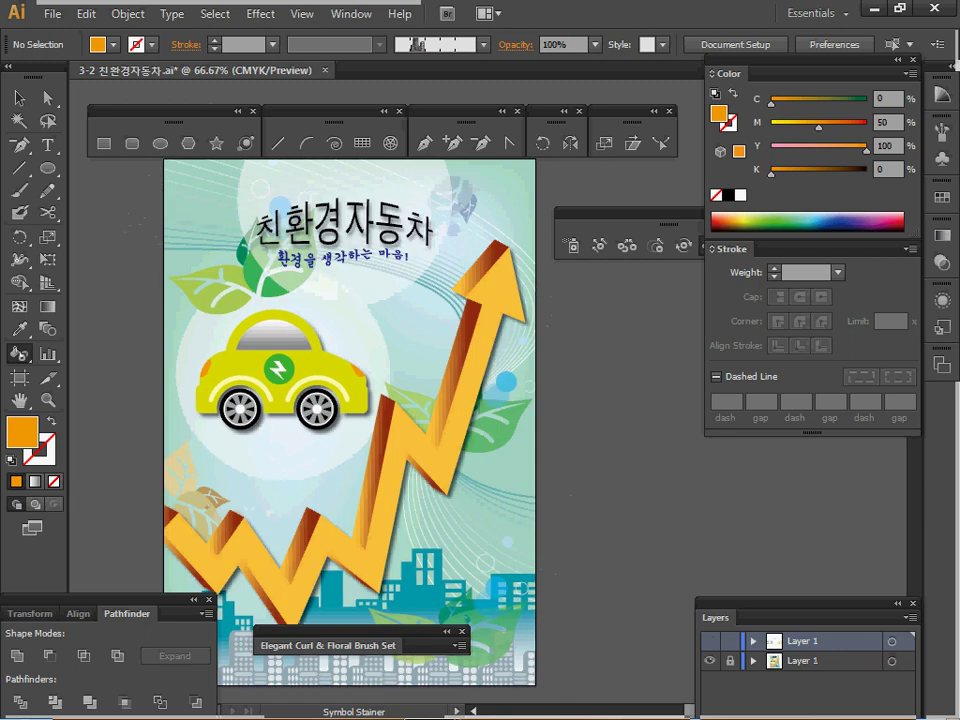
click(730, 661)
click(804, 661)
ctrl+click(197, 315)
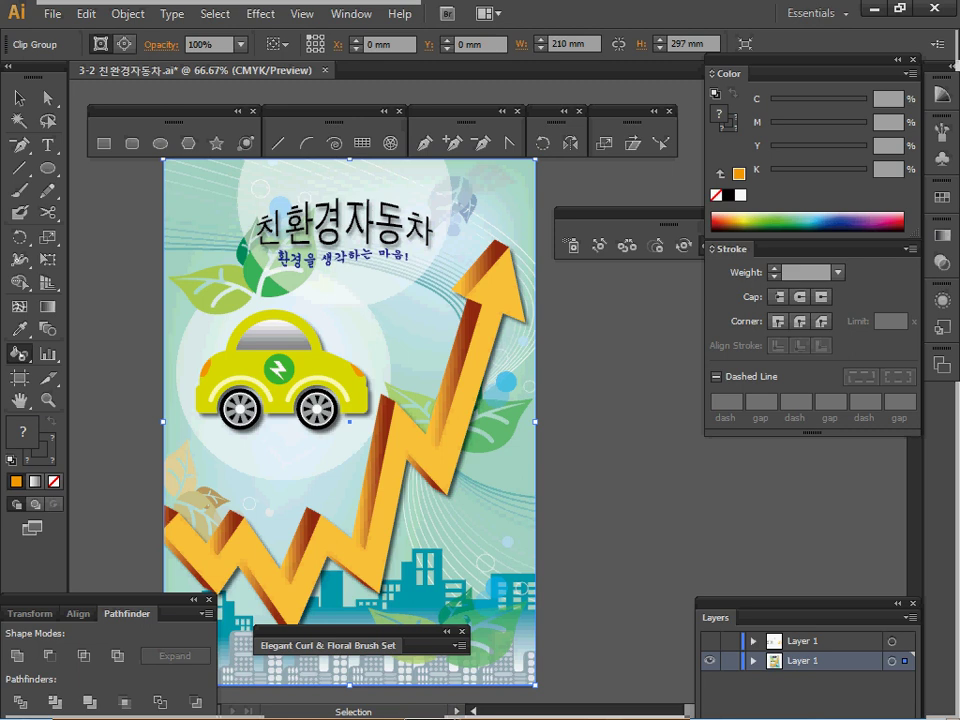
key(v)
double_click(495, 422)
click(495, 422)
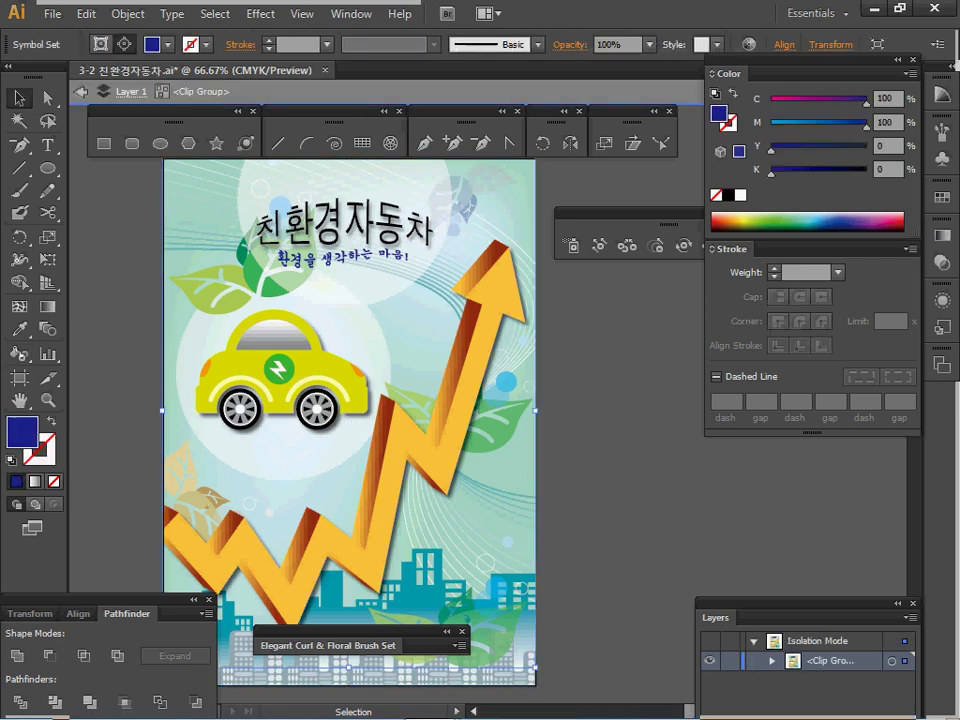
key(a)
key(v)
key(Escape)
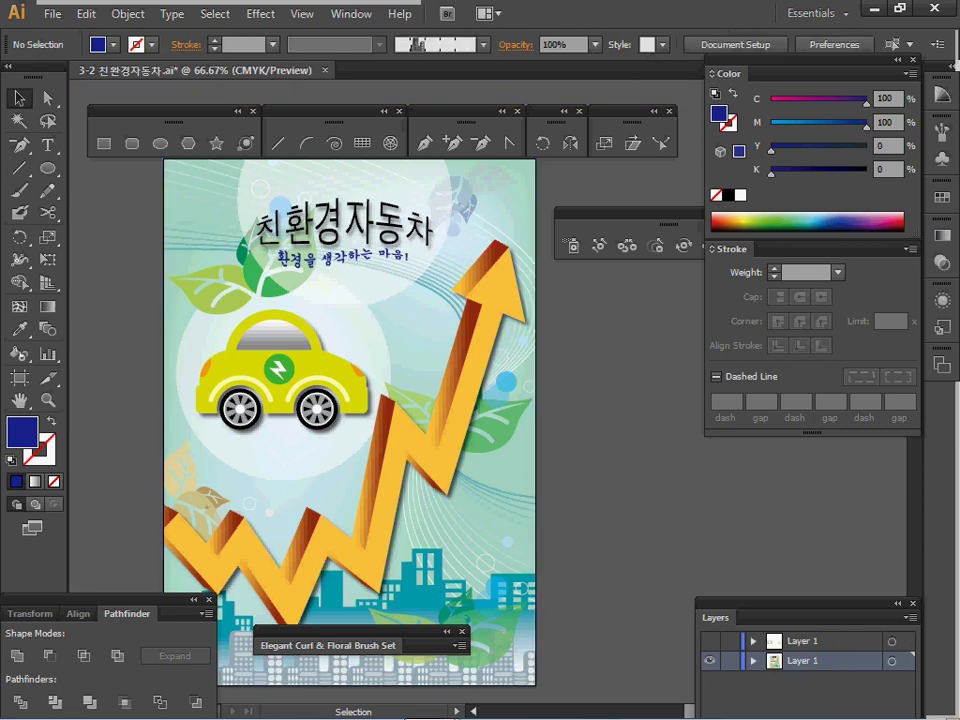
Paste the finished leaf symbol set in place on the upper layer, with the reference layer hidden and locked, and save the document
key(ctrl+y)
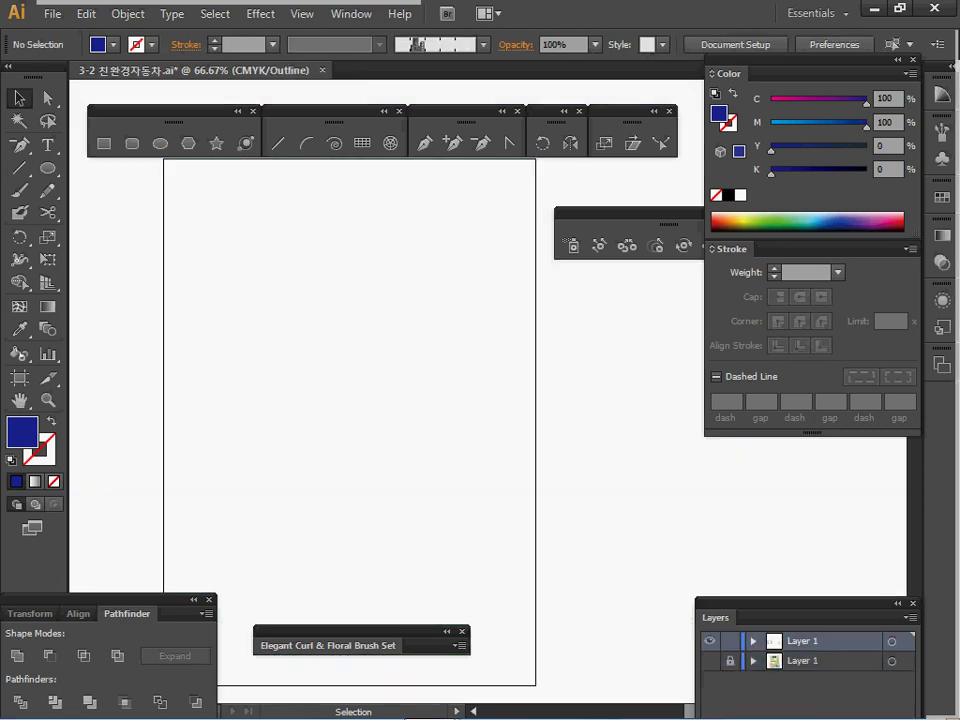
key(ctrl+y)
key(a)
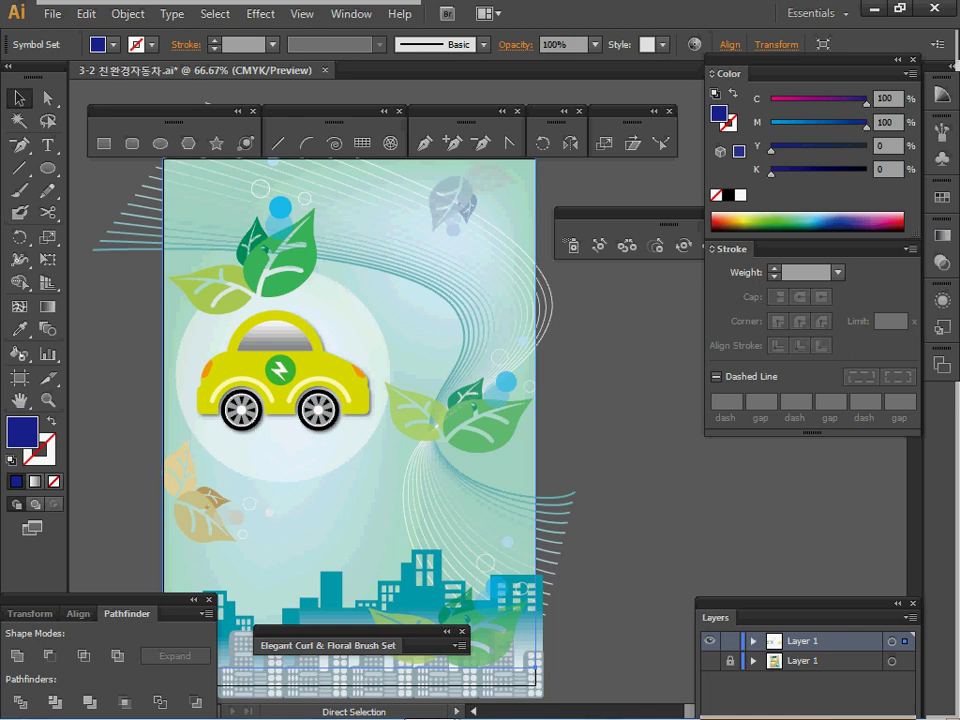
key(v)
key(ctrl+s)
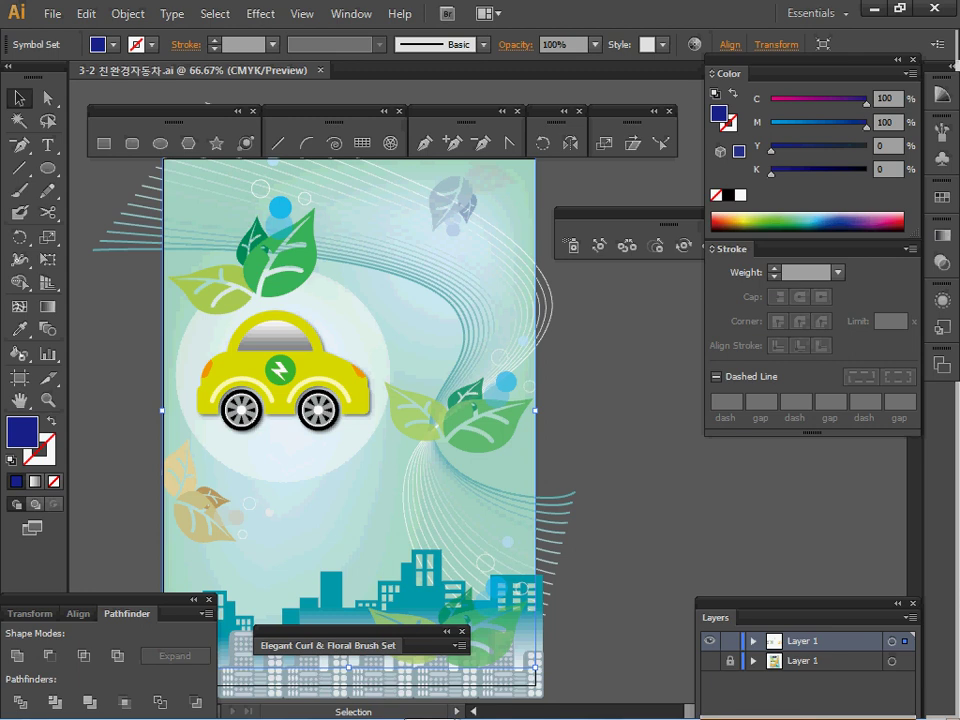
Reposition the two zigzag arrows and the small colour samples together on the empty canvas beside the poster, and deselect them
key(space)
drag(436, 426, 387, 422)
key(ctrl+alt+space)
ctrl+alt+click(574, 451)
drag(574, 451, 67, 490)
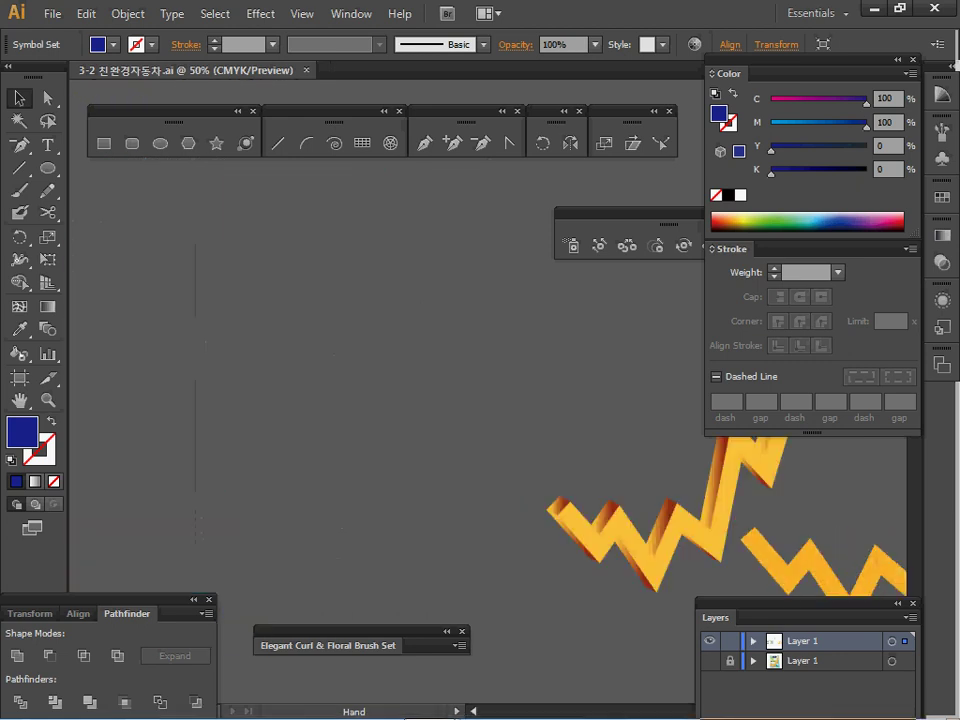
drag(436, 480, 239, 427)
drag(460, 430, 308, 447)
drag(306, 186, 650, 548)
drag(575, 548, 329, 518)
drag(329, 518, 475, 542)
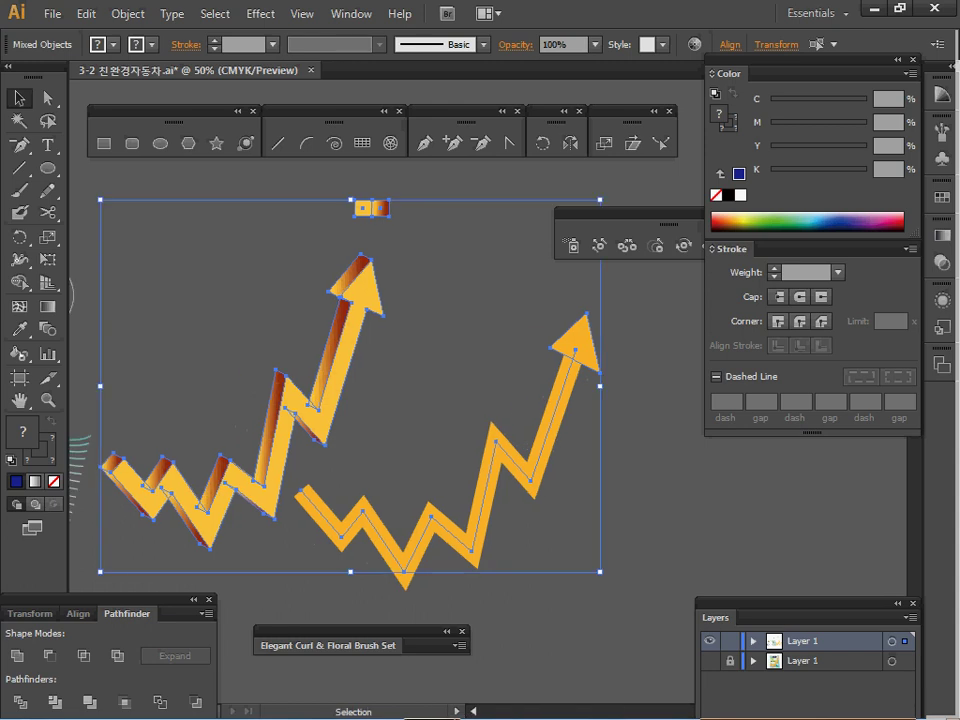
key(ctrl+shift+a)
Hide the triangular head of the flat orange zigzag arrow, leaving only its stroked line
drag(472, 463, 532, 509)
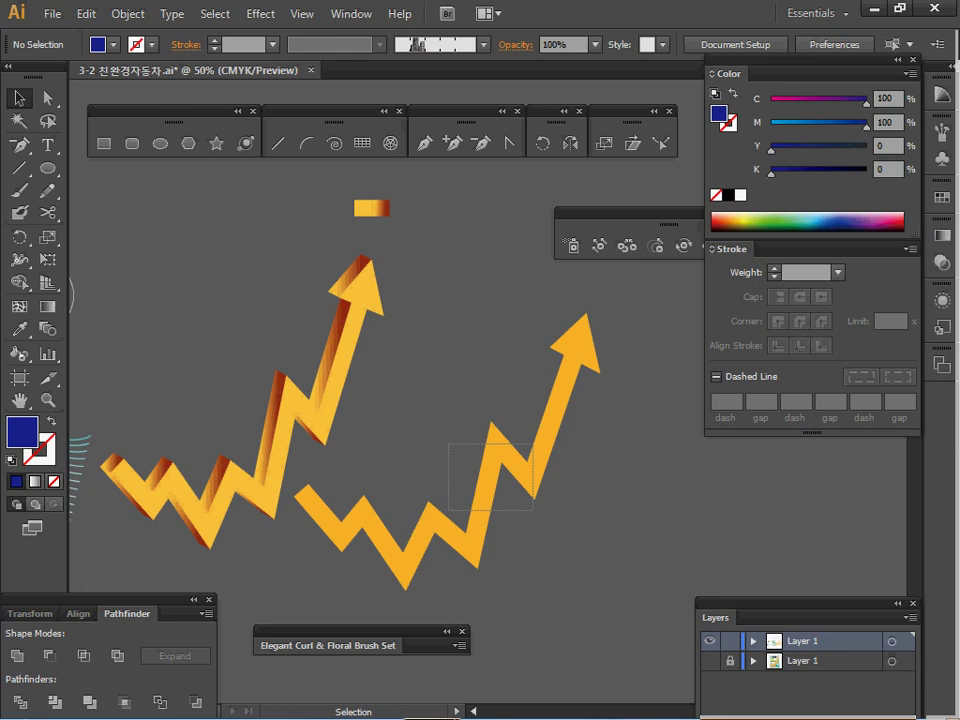
drag(532, 509, 532, 509)
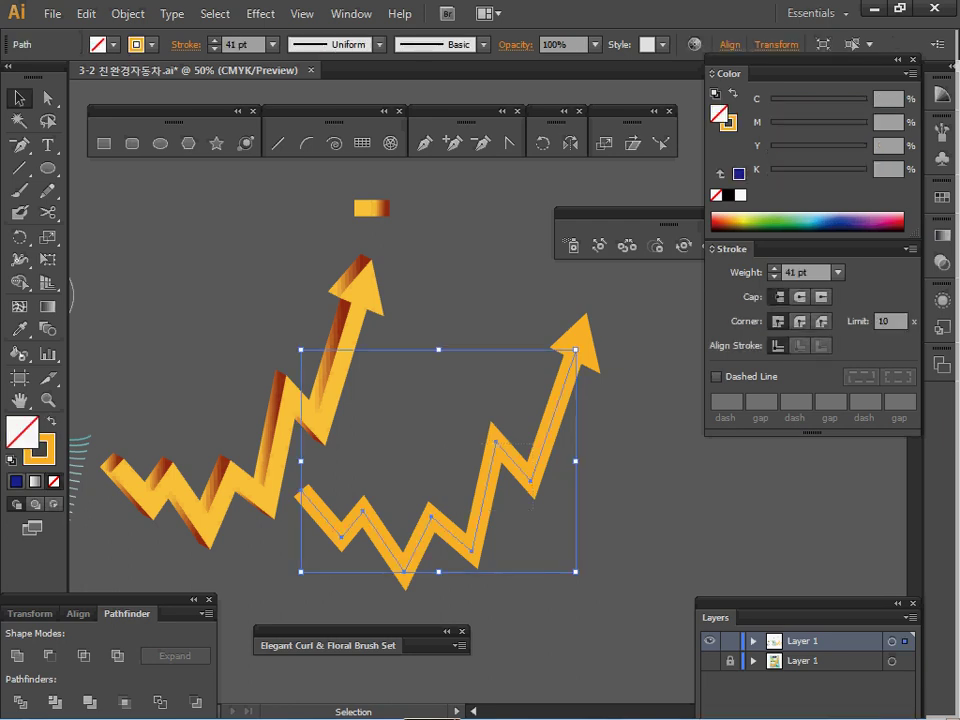
click(580, 343)
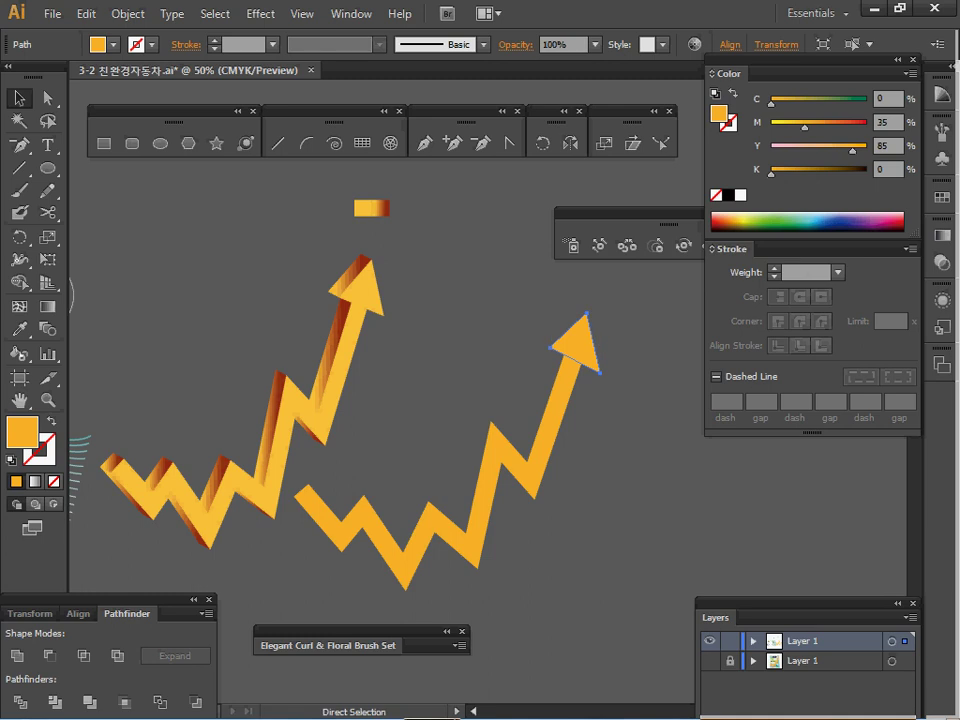
key(ctrl+x)
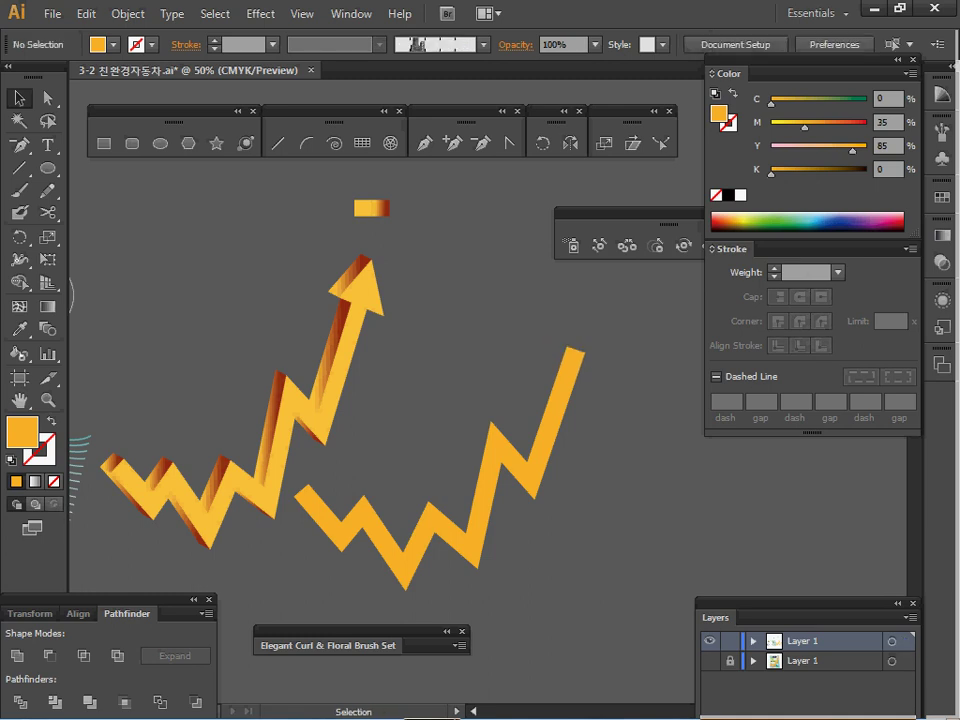
Convert the 41 pt stroke of the flat orange zigzag line into a filled shape with Outline Stroke
click(534, 478)
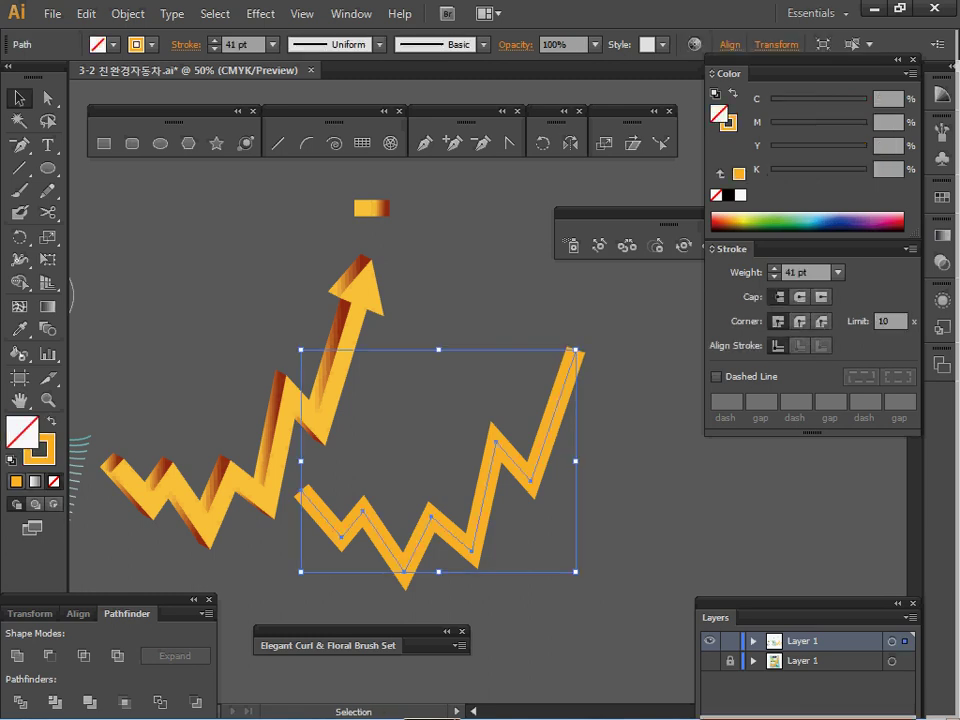
drag(534, 478, 515, 465)
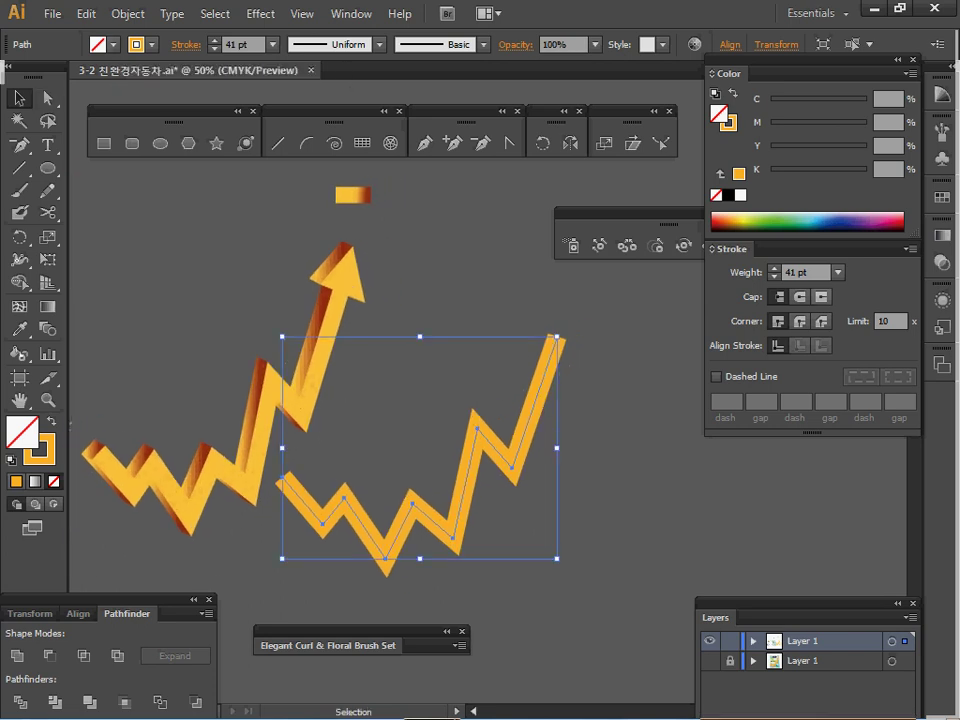
drag(807, 272, 787, 272)
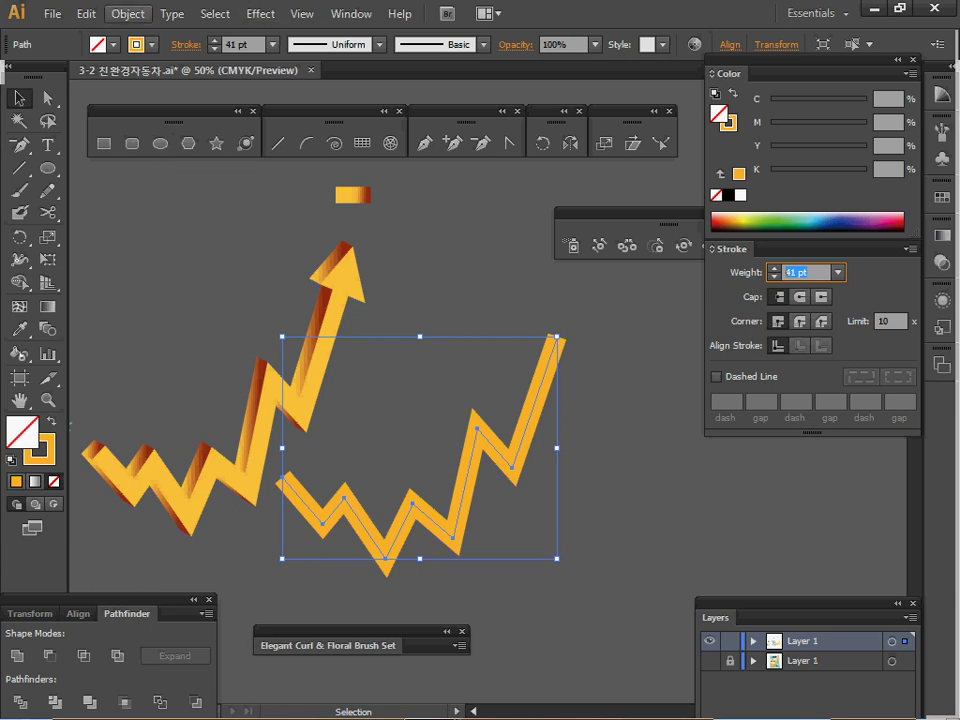
click(127, 14)
mouse_move(200, 395)
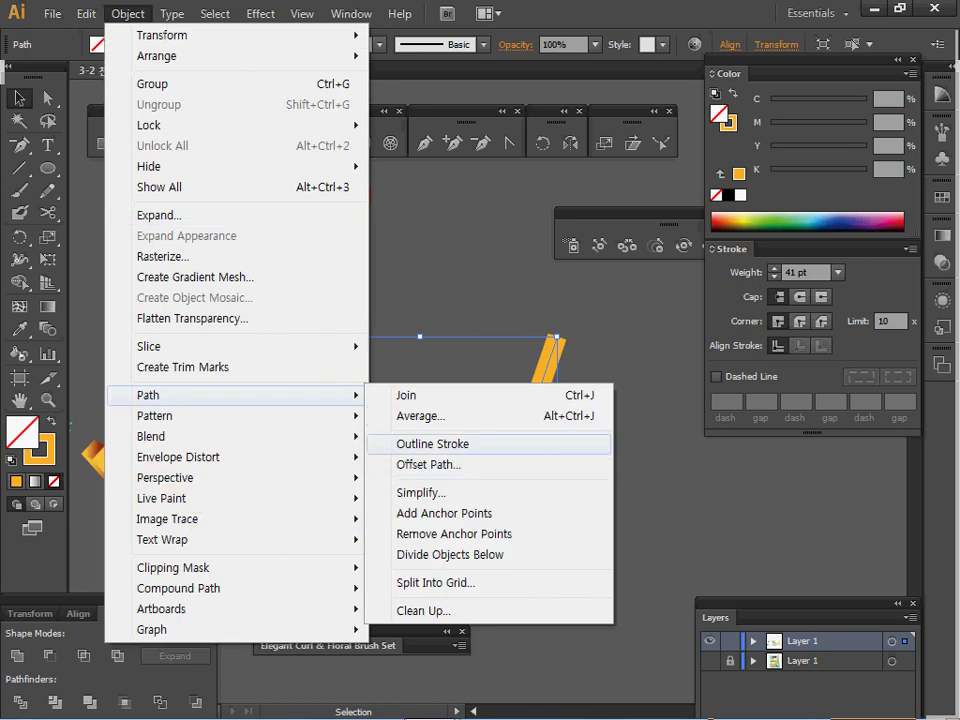
click(432, 444)
Show the hidden arrowhead again and unite it with the outlined zigzag line into one shape
key(a)
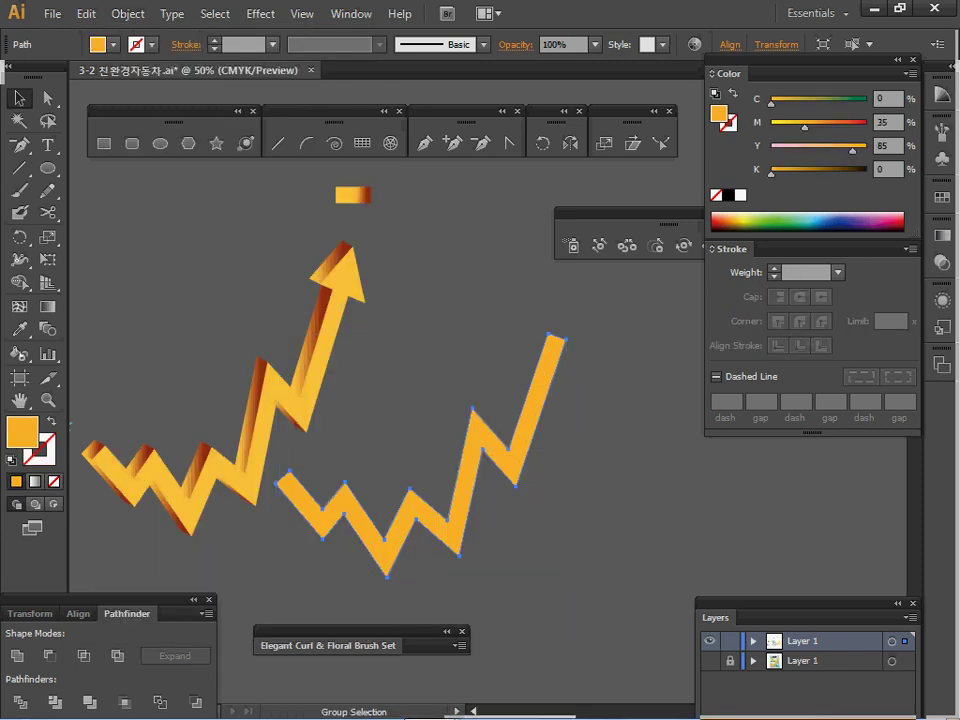
key(ctrl+alt+3)
key(ctrl+shift+a)
click(559, 333)
drag(489, 301, 567, 361)
click(17, 656)
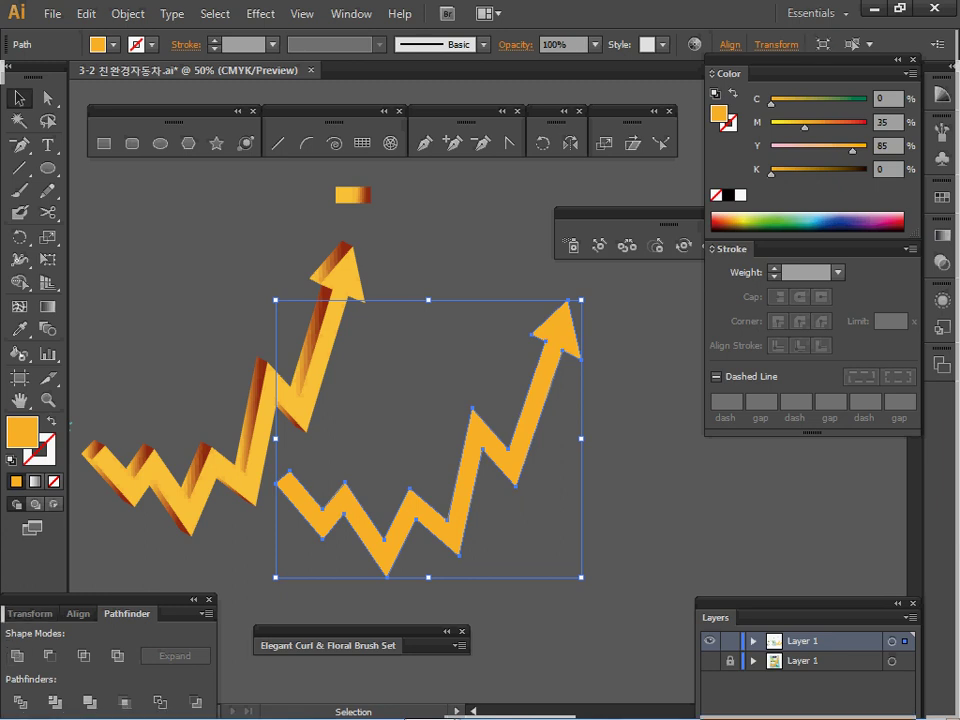
Close the floating symbol toolbar and save the document
drag(640, 213, 533, 222)
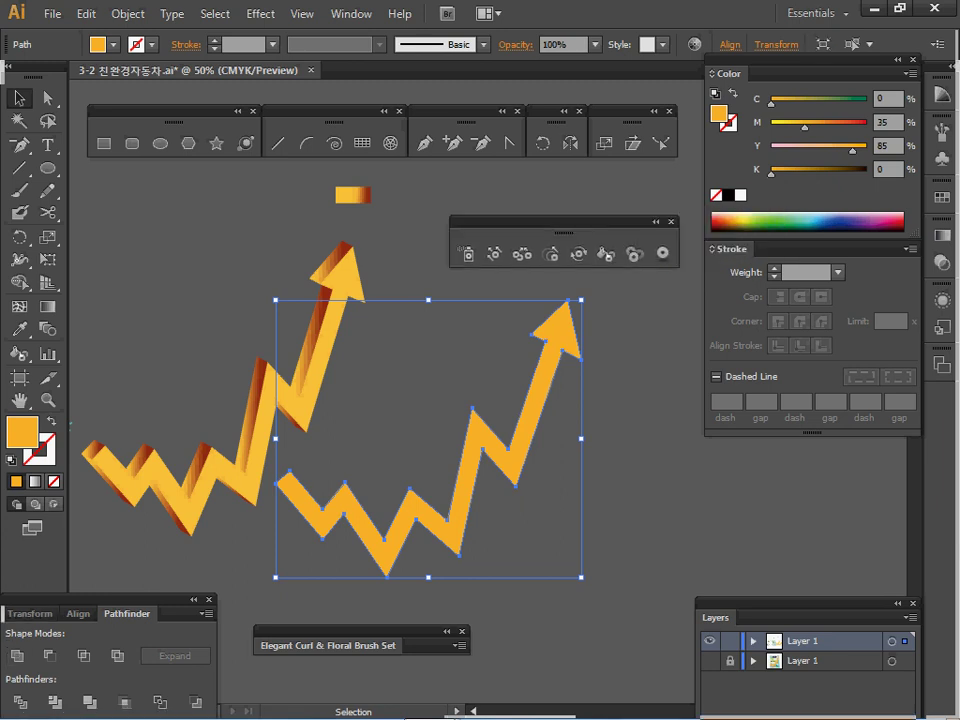
click(668, 223)
key(a)
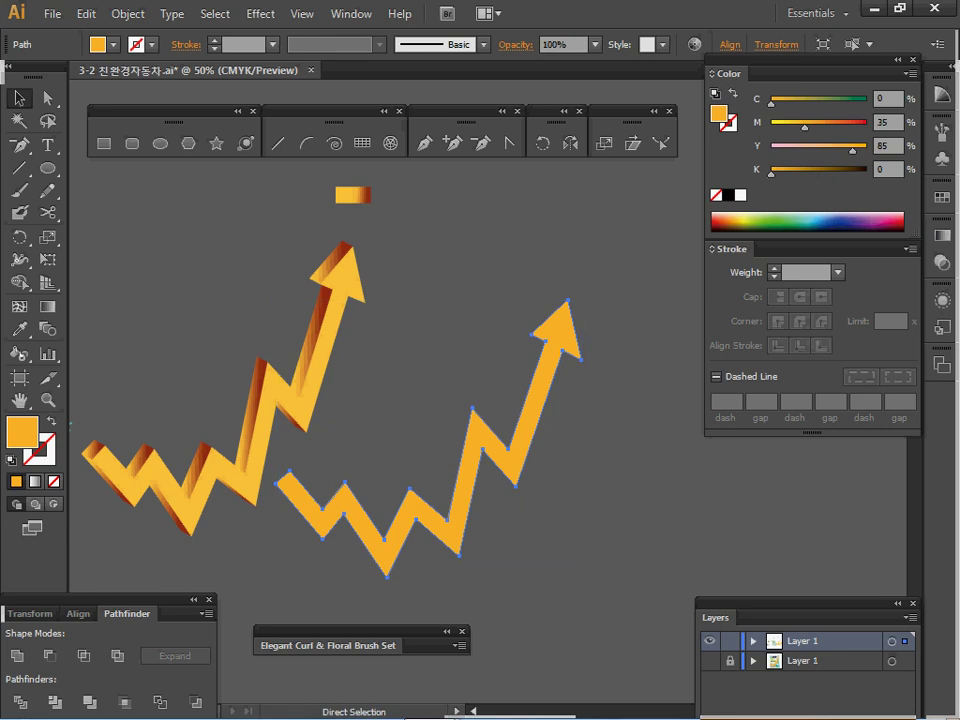
key(ctrl+s)
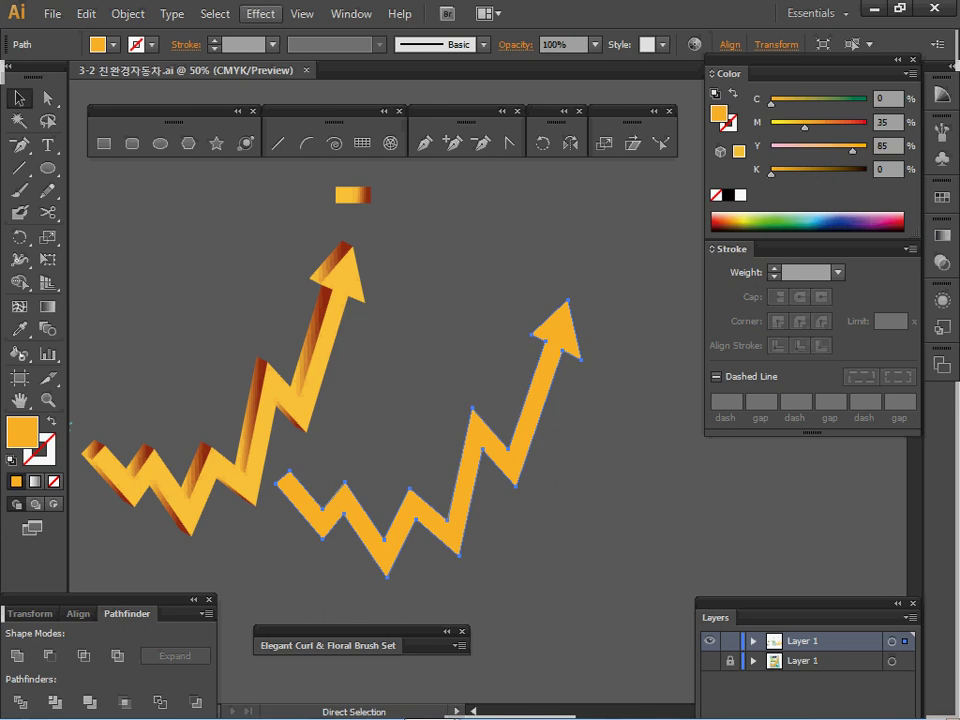
Apply a 3D Extrude & Bevel effect to the flat orange arrow, using Off-Axis Front, 50 pt depth, no bevel and Plastic Shading
click(261, 14)
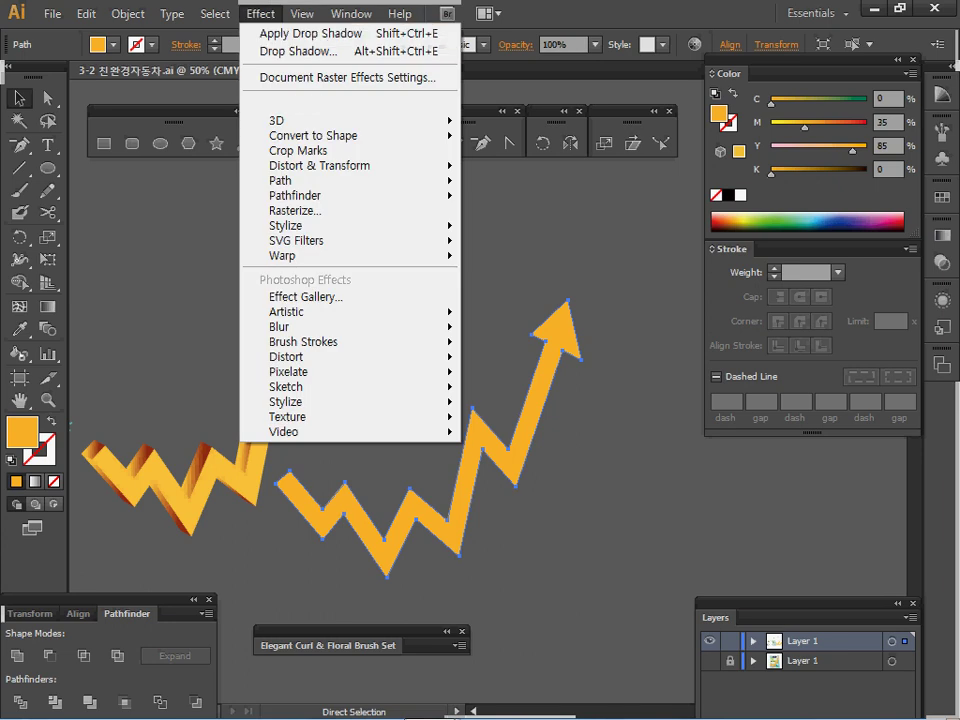
mouse_move(300, 120)
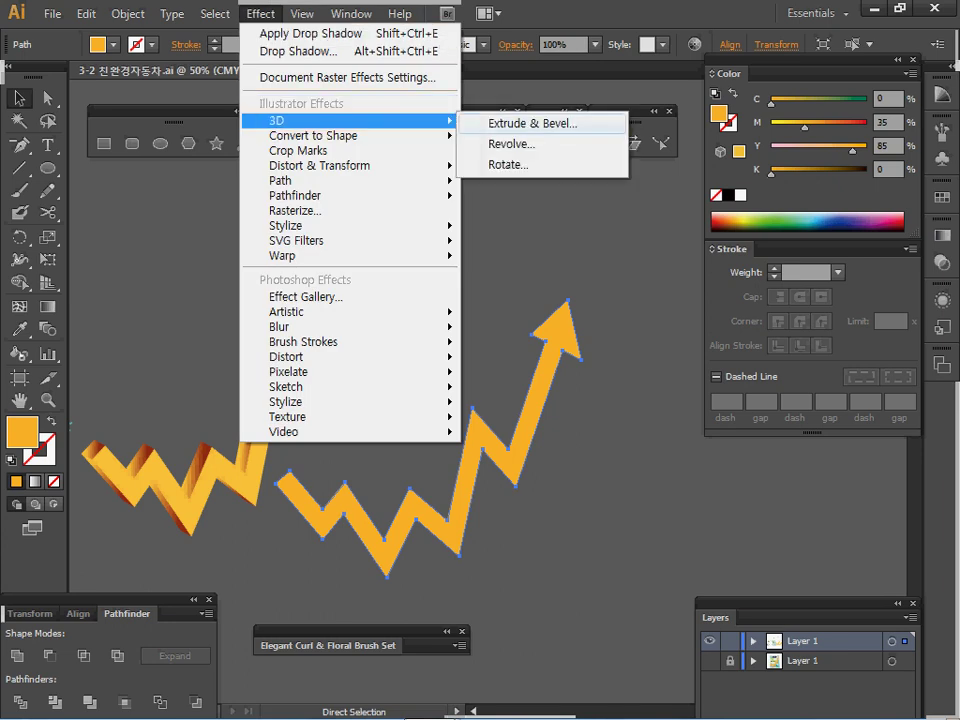
click(532, 123)
drag(600, 221, 816, 141)
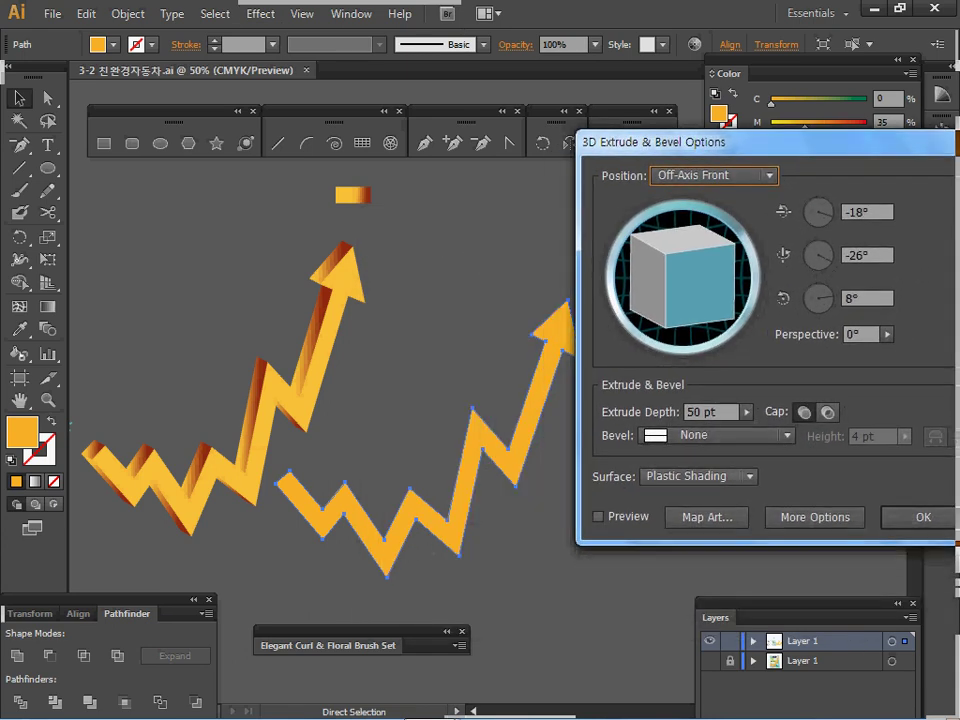
click(598, 516)
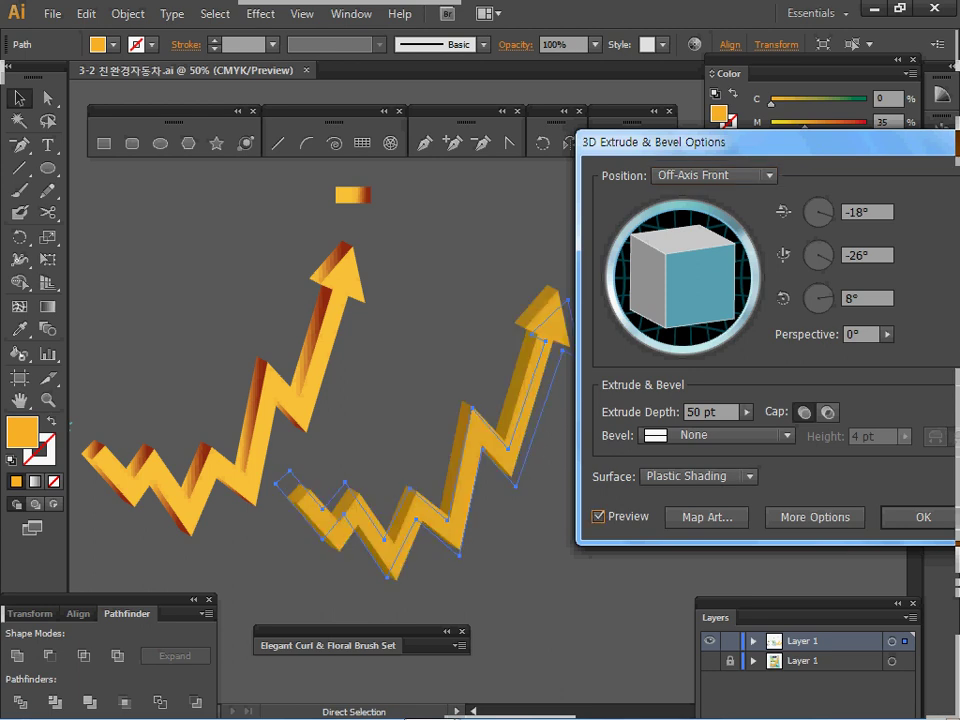
double_click(858, 212)
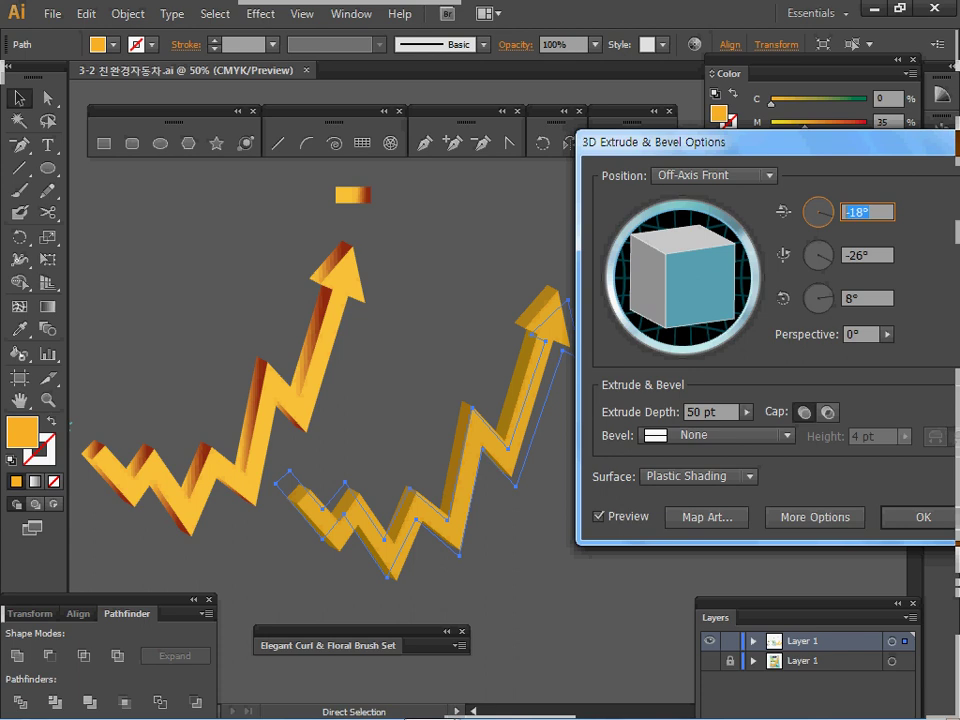
key(Tab)
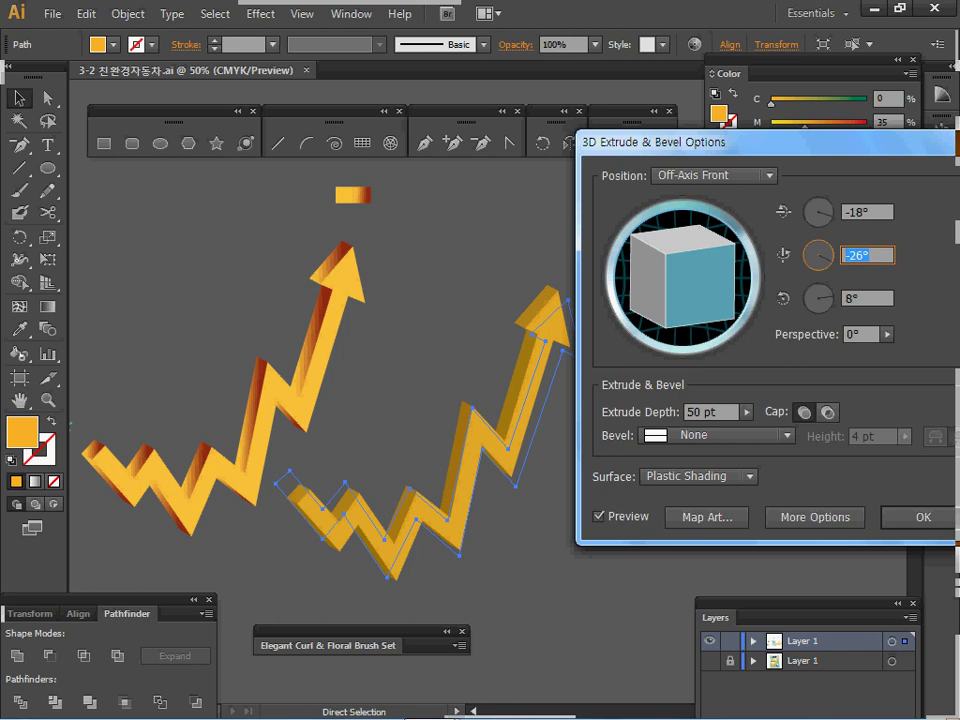
key(Tab)
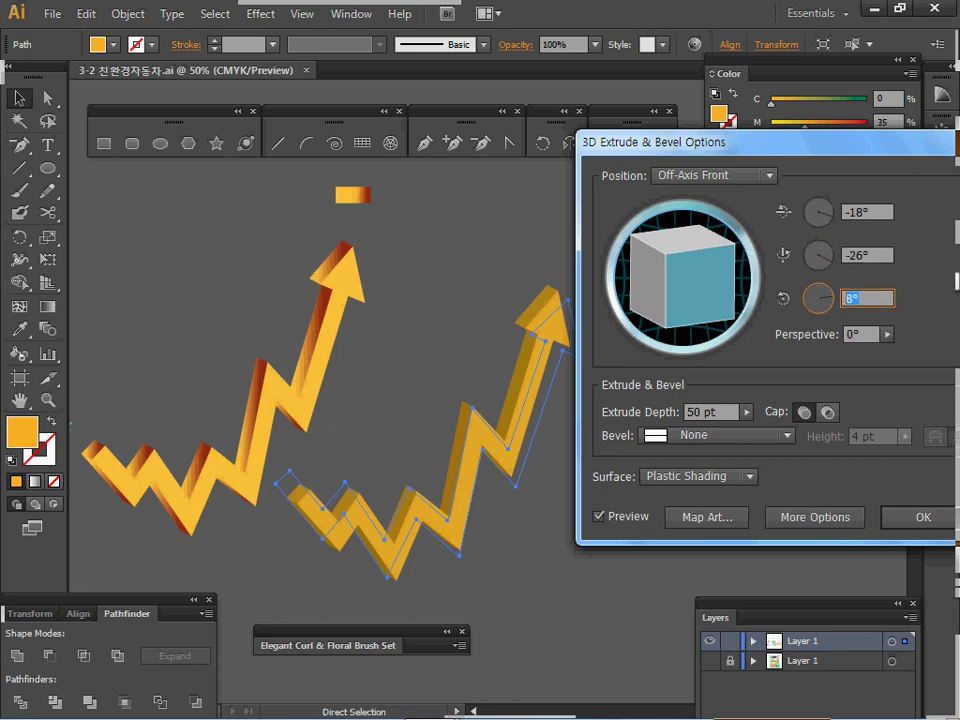
key(Tab)
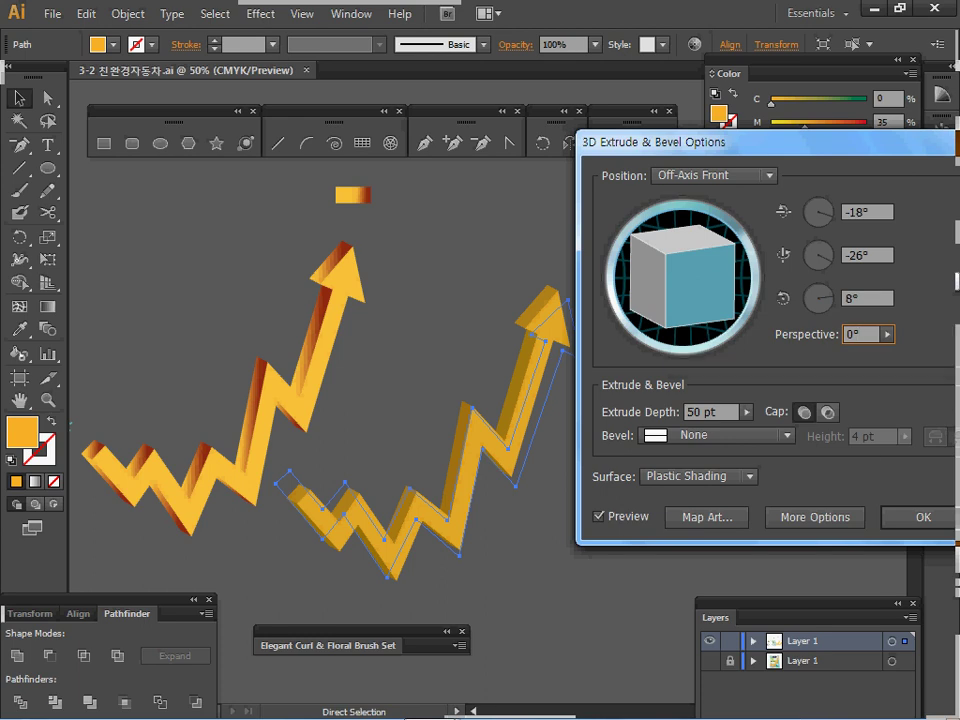
key(Tab)
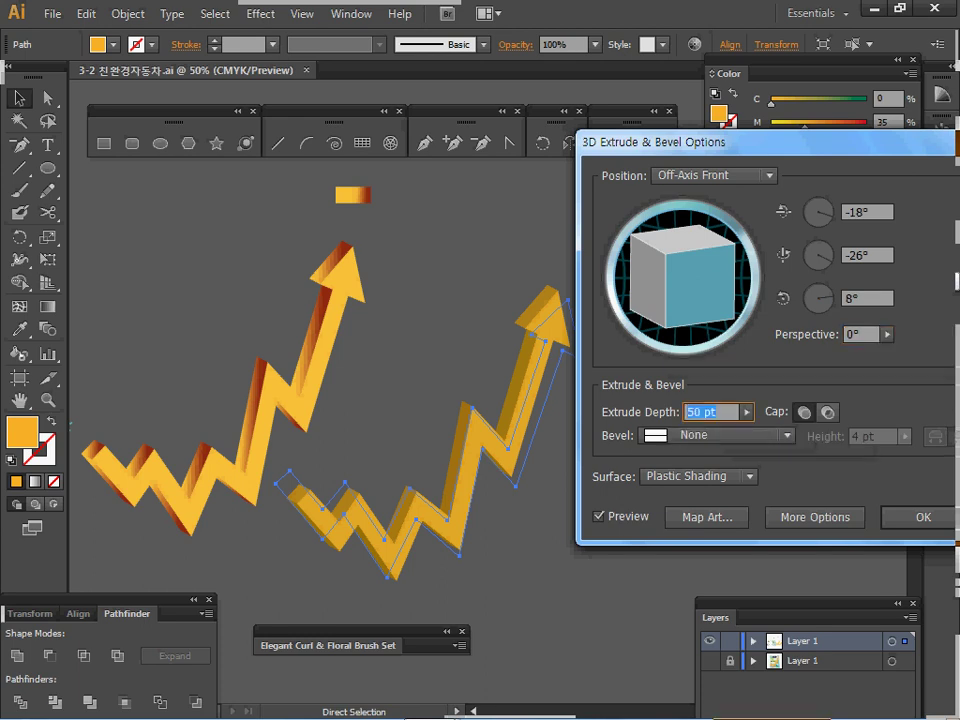
key(Return)
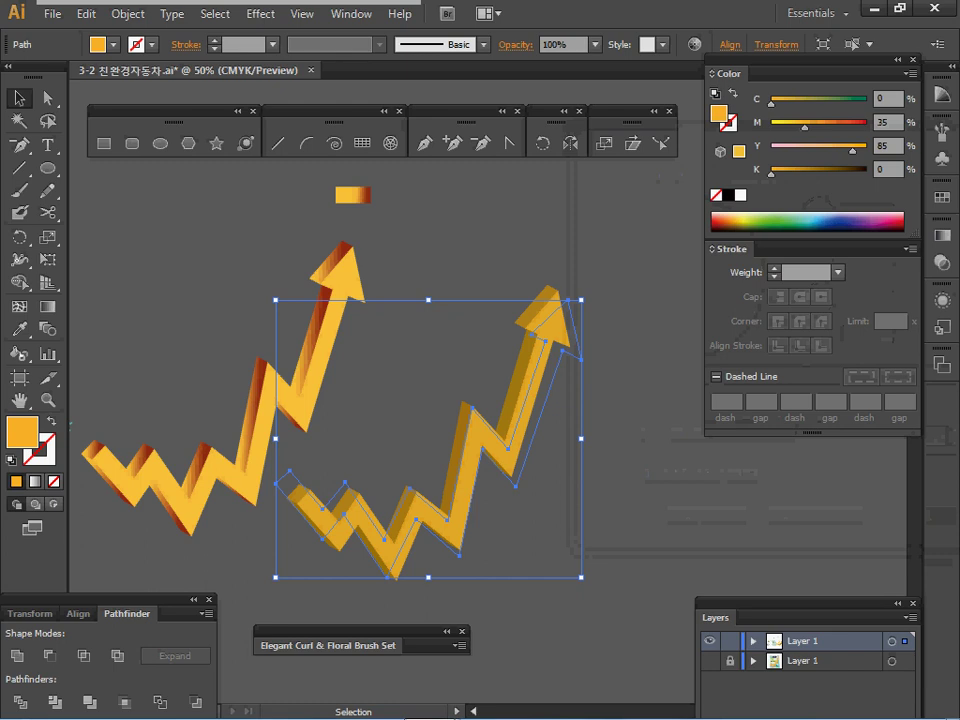
Expand the appearance of the extruded arrow and isolate the resulting group for editing
click(127, 13)
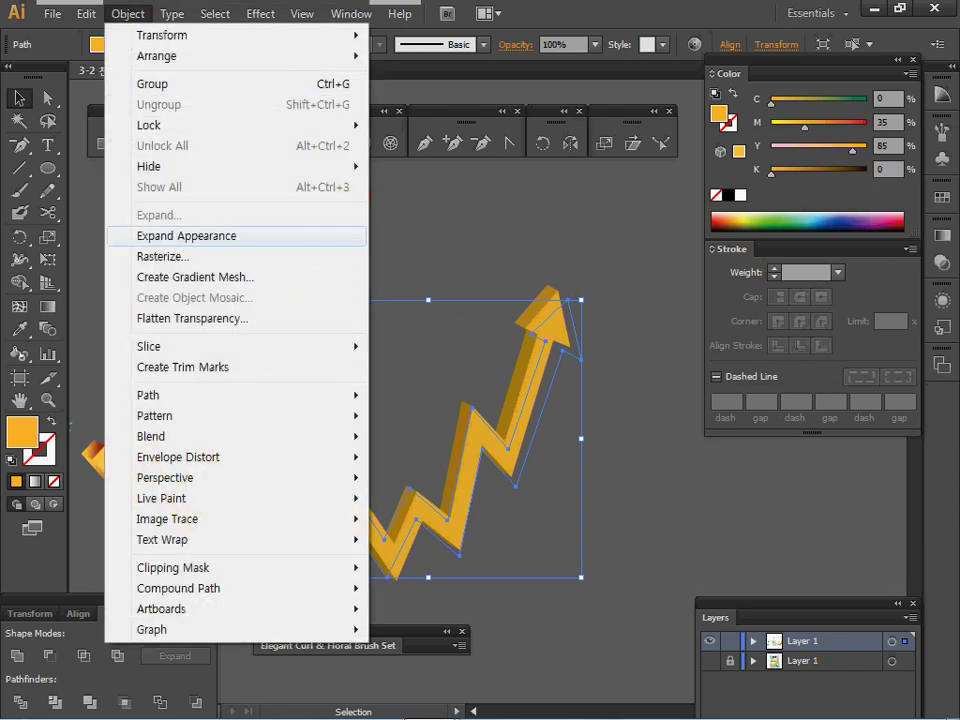
click(186, 235)
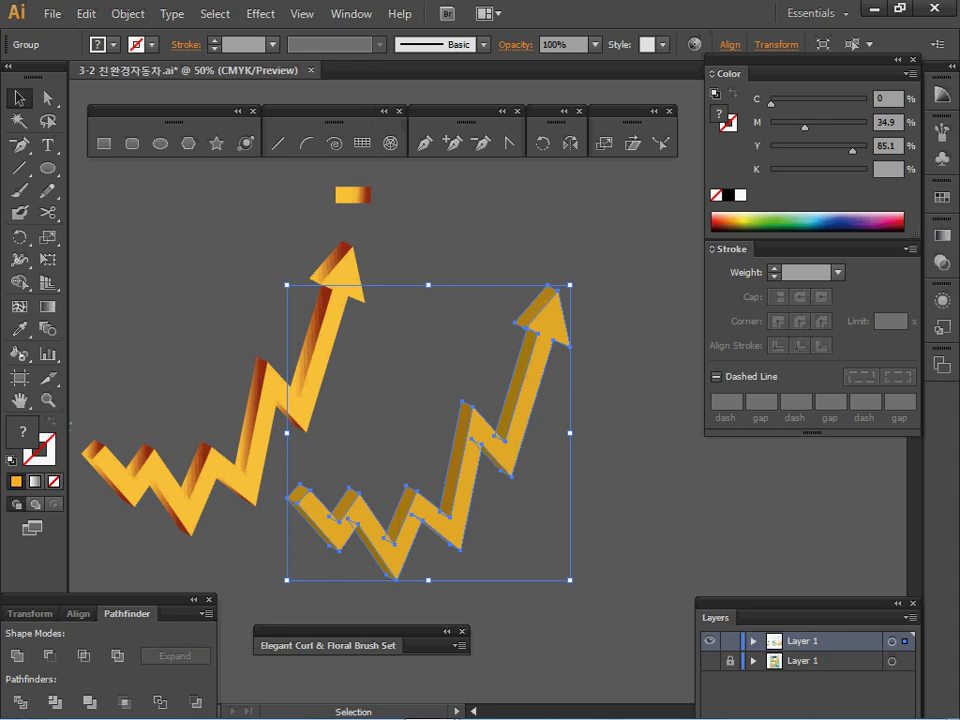
double_click(466, 480)
key(ctrl+a)
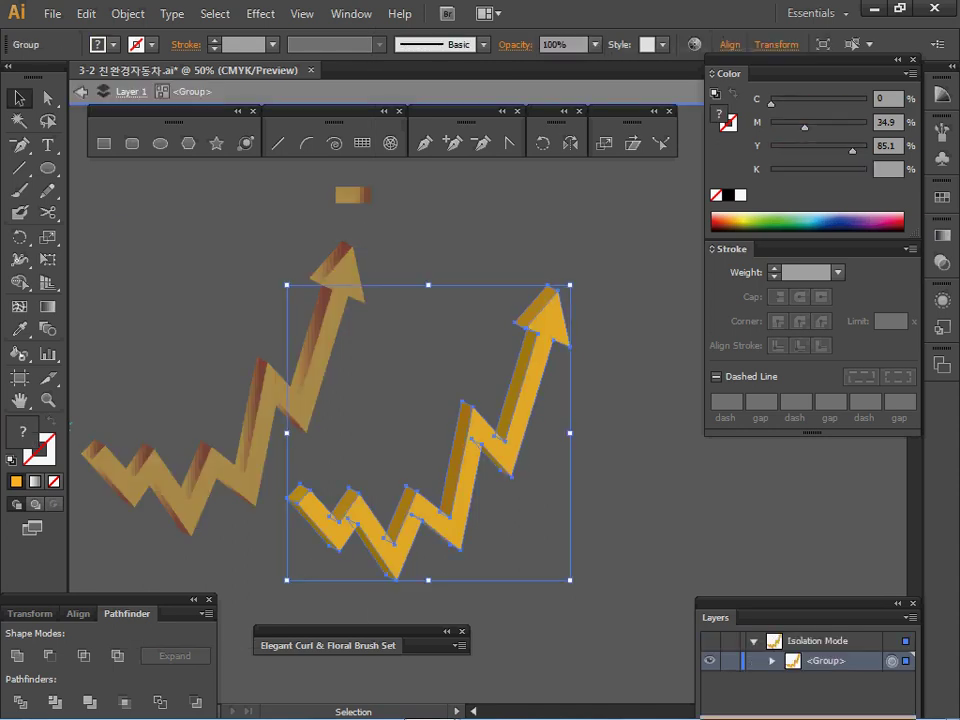
Recolour the front face of the extruded arrow with the light orange sampled from the reference arrow's front face
double_click(466, 480)
click(466, 480)
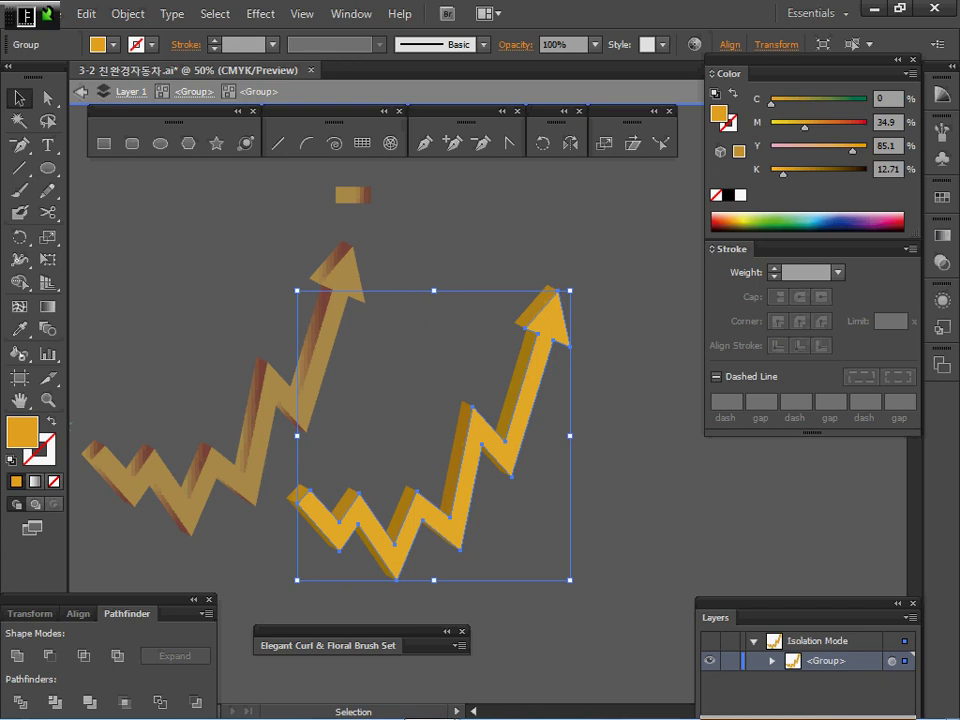
key(i)
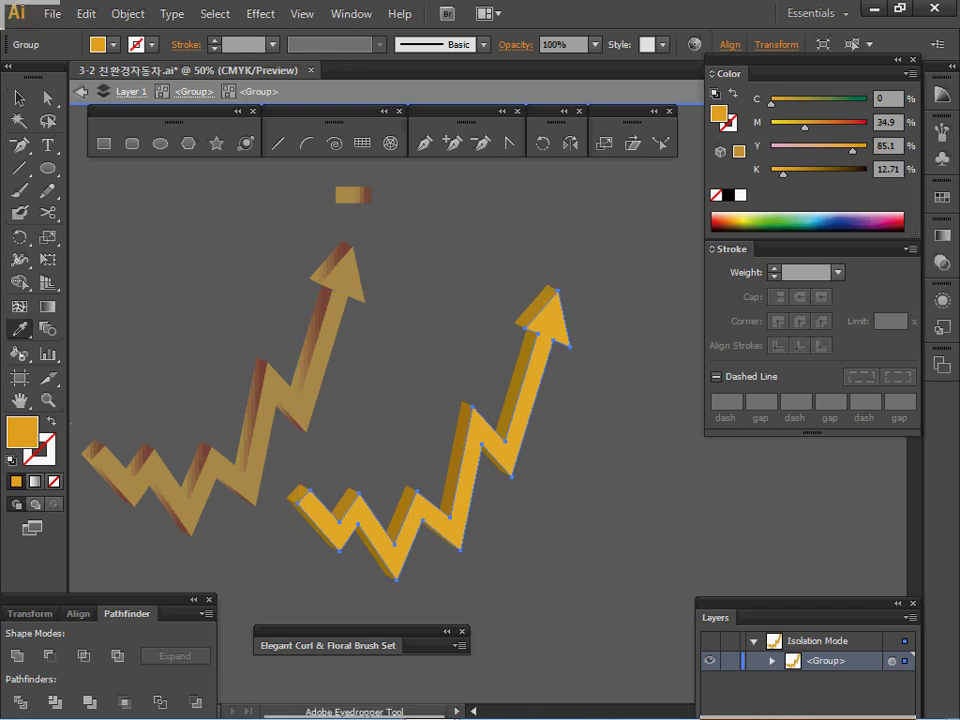
click(335, 302)
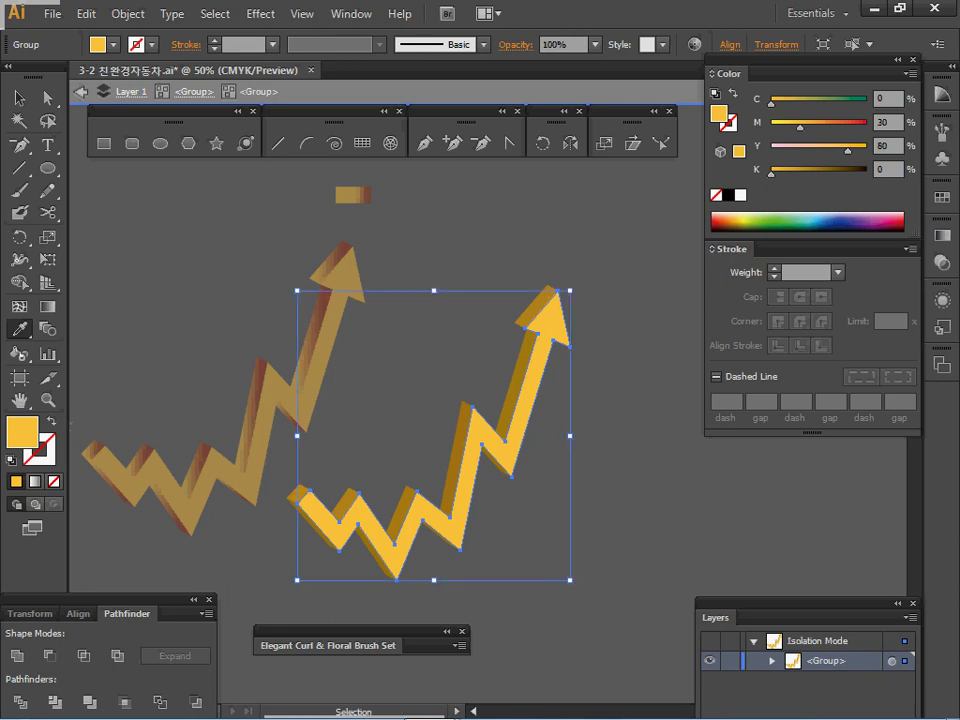
Invert the selection to the arrow's side faces and fill them with the yellow-to-dark-red gradient sampled from the swatch
click(214, 13)
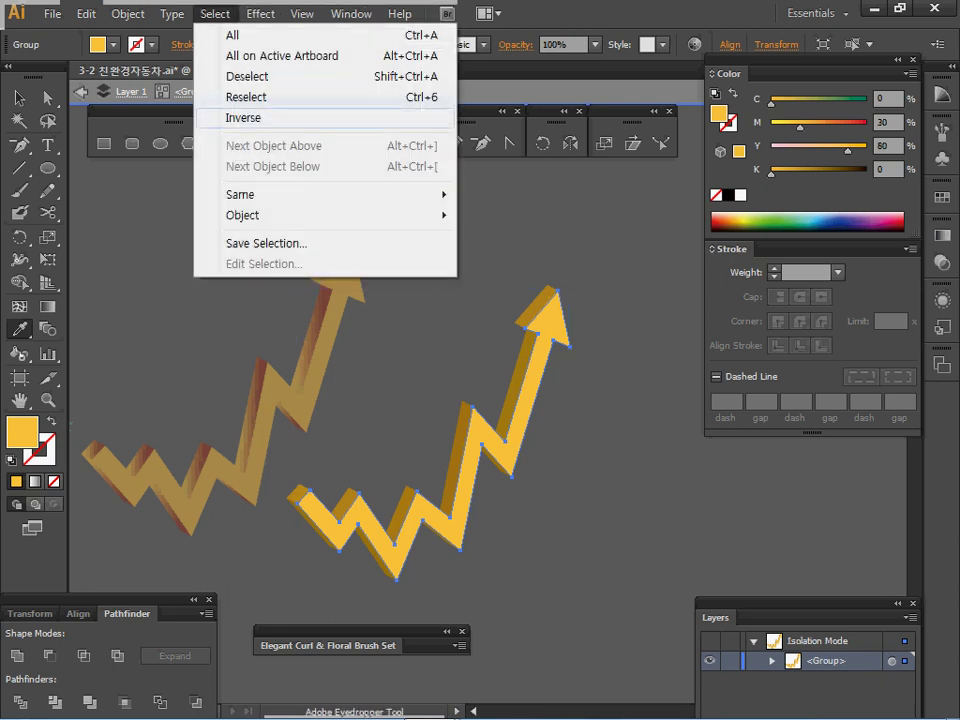
click(243, 117)
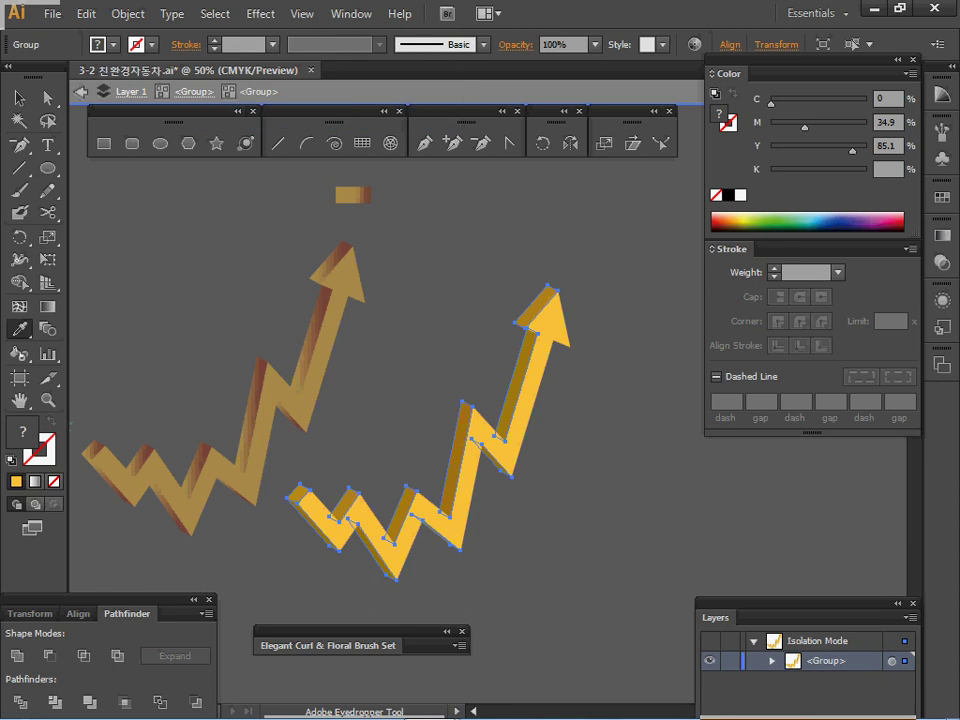
click(363, 195)
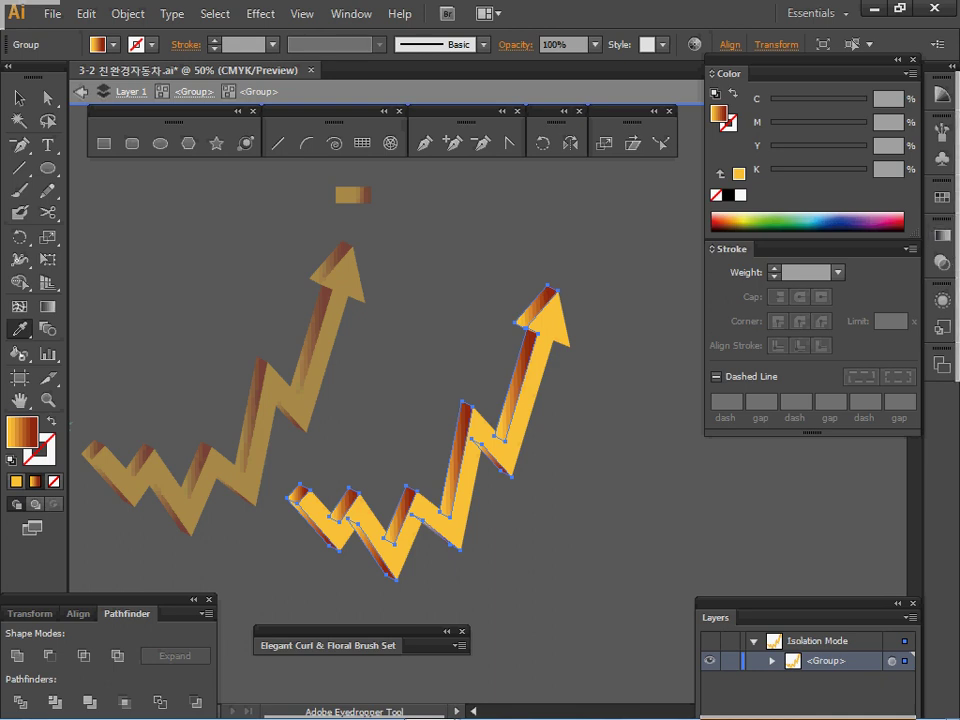
Check both colour stops of the side faces' linear gradient and set its angle to -3°
click(941, 236)
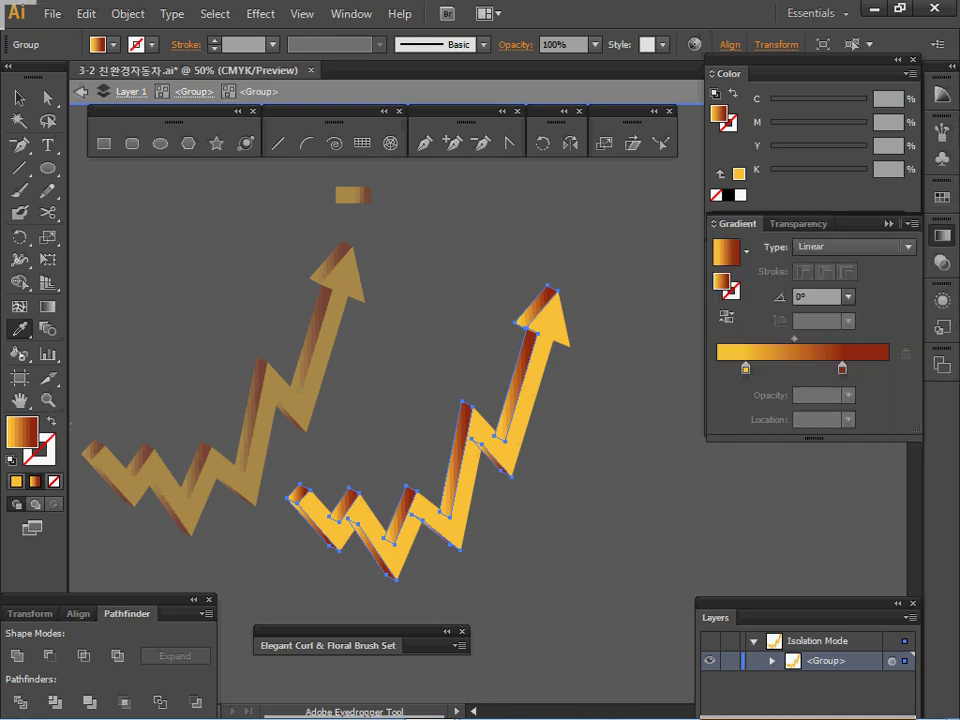
click(745, 368)
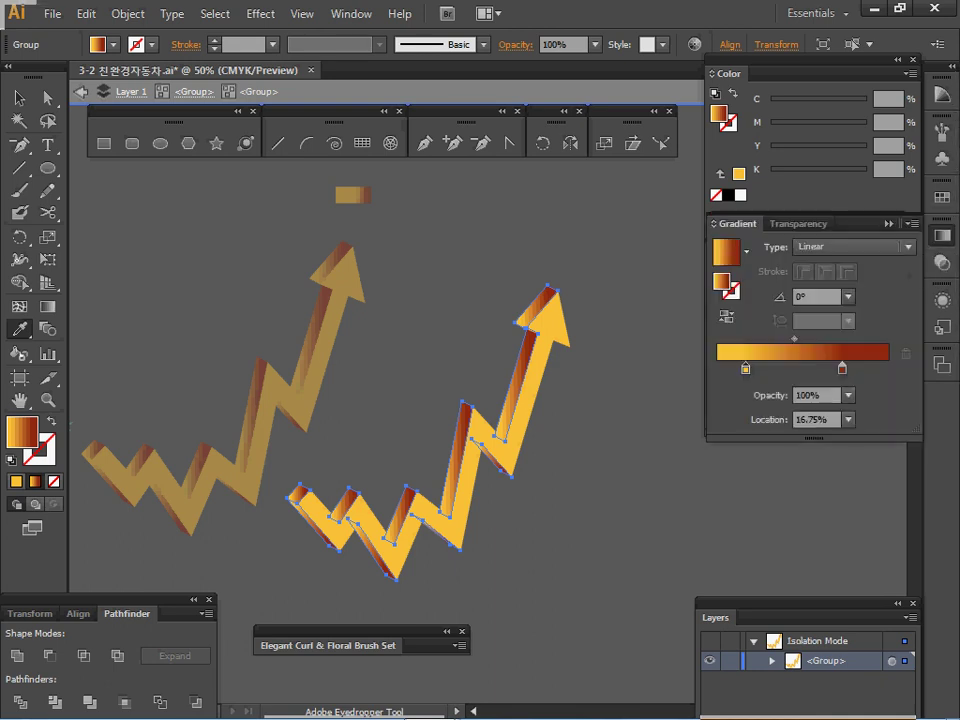
double_click(842, 368)
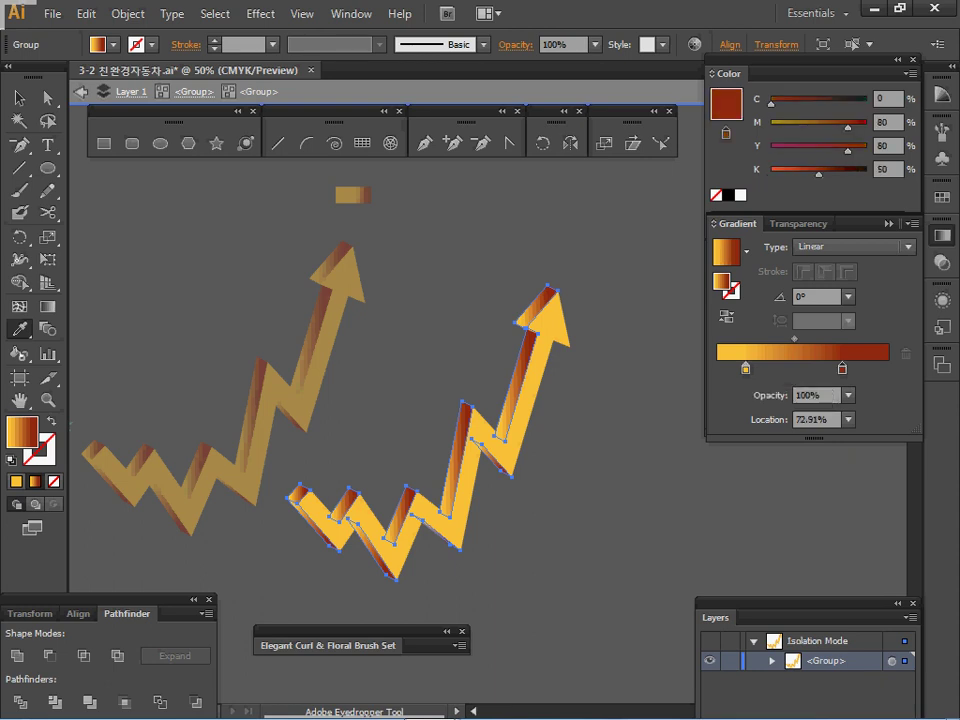
key(Escape)
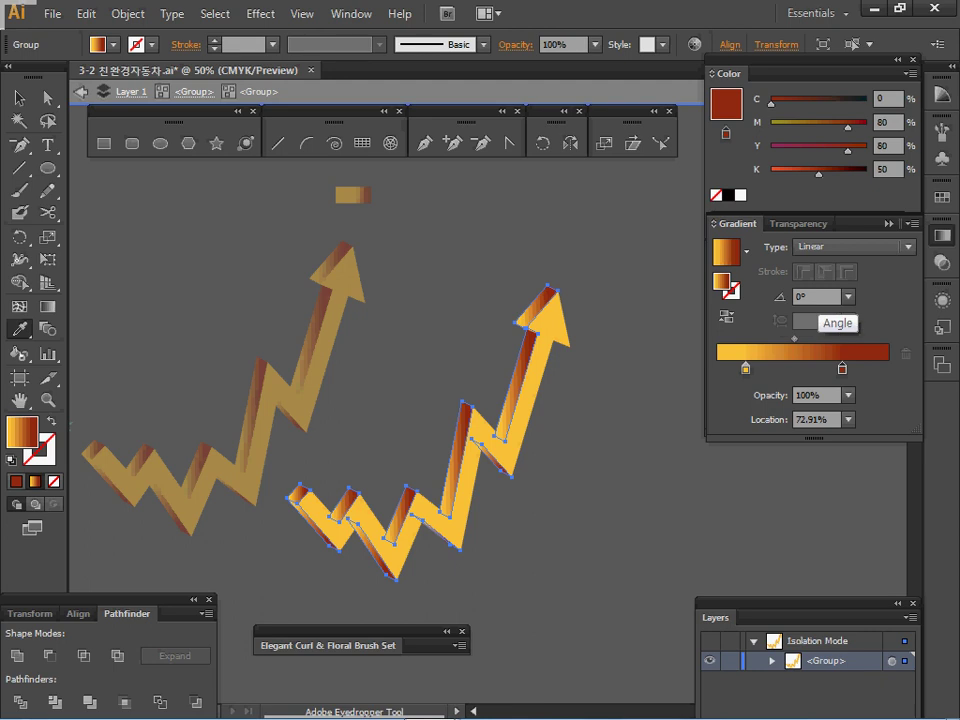
click(815, 297)
text(-3)
key(Return)
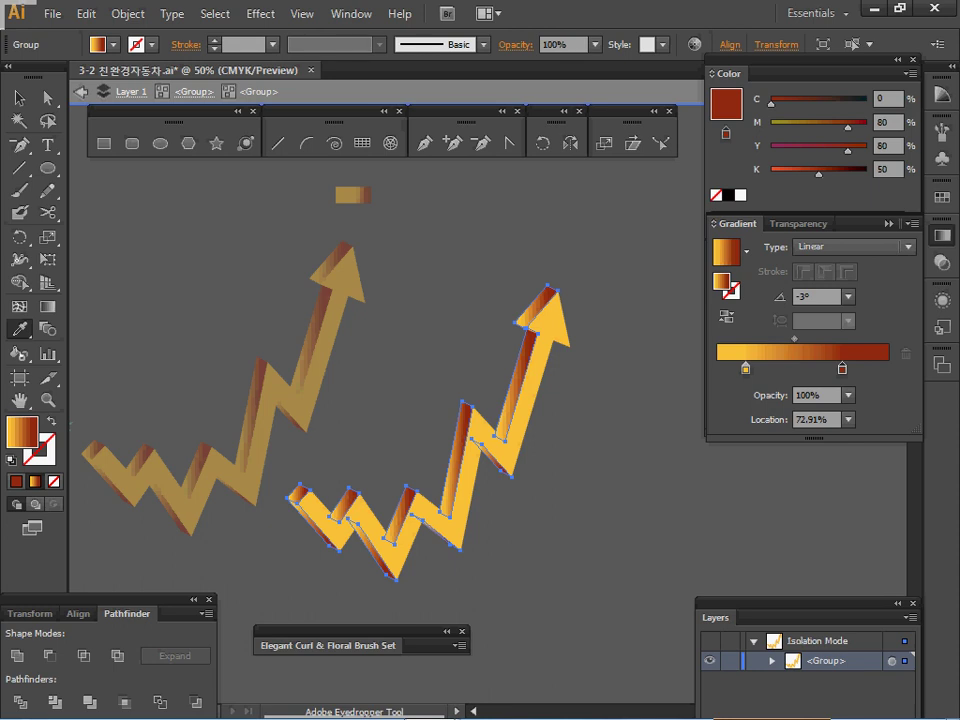
Leave isolation mode and place the gradient-sided 3D arrow on the poster, crossing the area below the car
key(Escape)
key(ctrl+shift+a)
ctrl+click(345, 516)
key(Delete)
drag(330, 500, 799, 566)
key(ctrl+v)
drag(540, 400, 391, 478)
Show the locked reference layer and switch the upper Layer 1 to outline view for comparing arrow positions
click(709, 661)
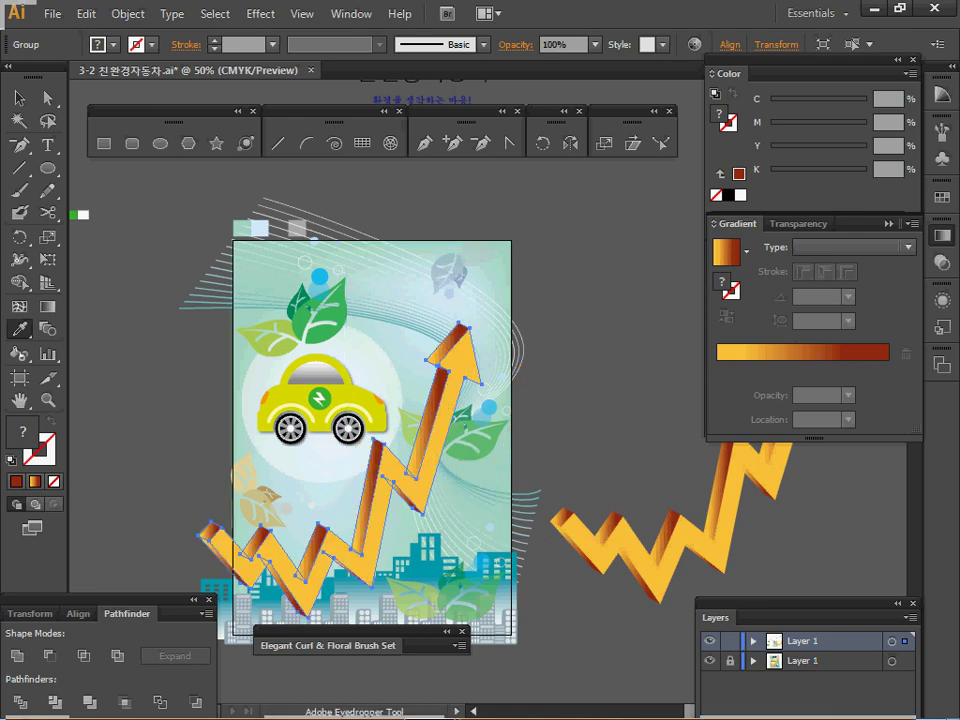
ctrl+click(709, 641)
ctrl+click(412, 495)
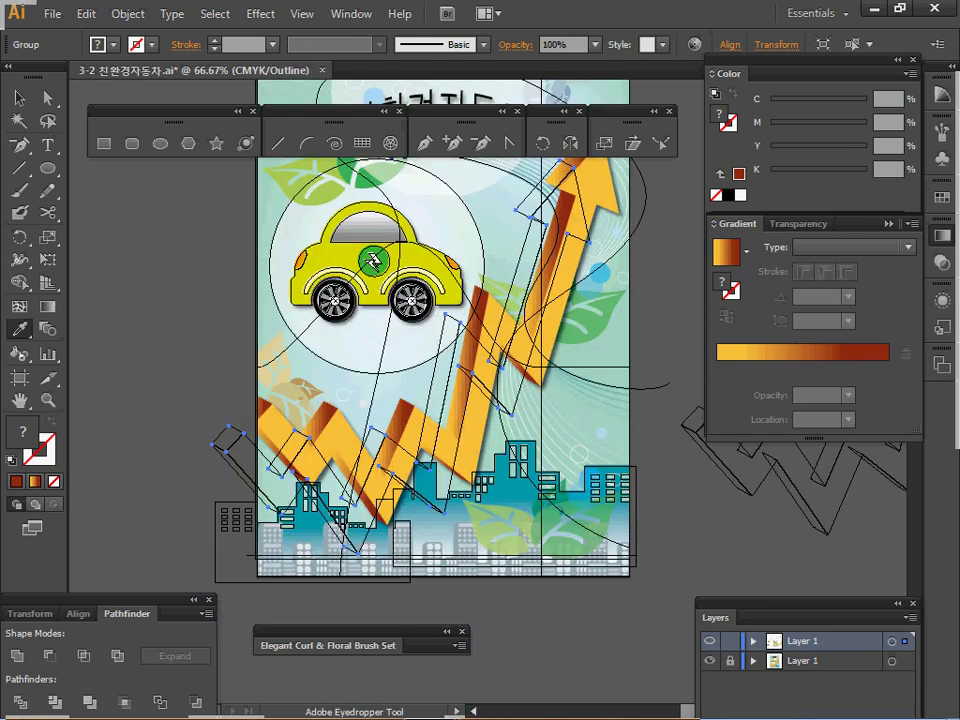
Nudge the outlined 3D arrow up and to the right until it lines up with the arrow on the reference layer
key(shift+Up)
key(shift+Up)
key(shift+Up)
key(shift+Up)
key(shift+Up)
key(shift+Right)
key(shift+Right)
key(shift+Right)
key(shift+Right)
key(Right)
key(Right)
key(Right)
key(Right)
key(Right)
key(Right)
key(Right)
key(Right)
key(Down)
key(Down)
key(Down)
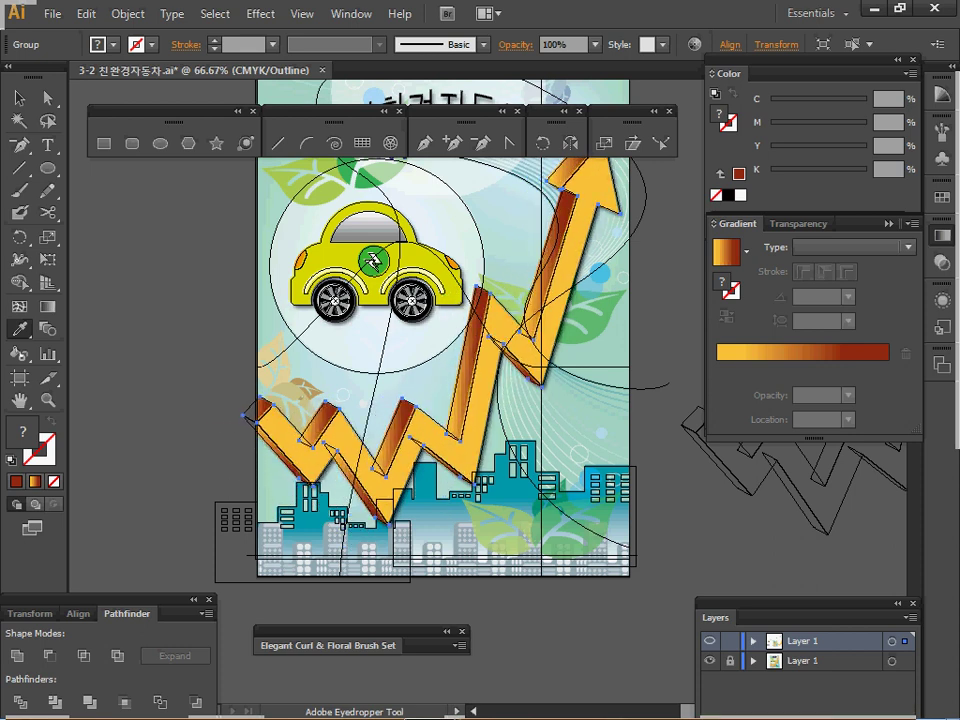
Deselect the arrow, return the upper layer to preview and hide the locked reference layer
key(v)
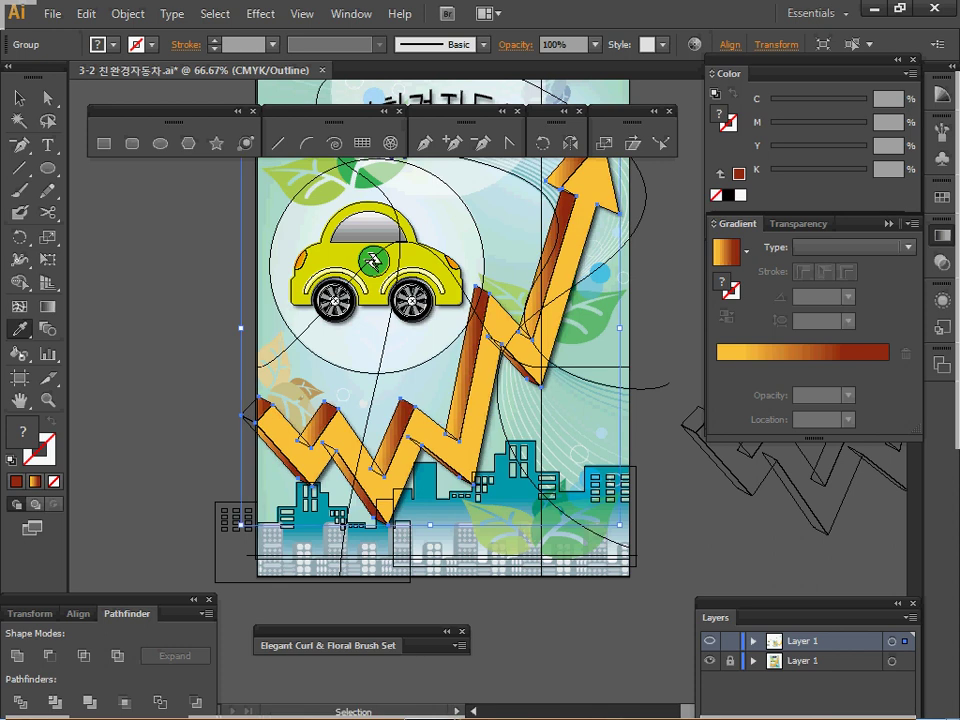
key(ctrl+shift+a)
key(ctrl+y)
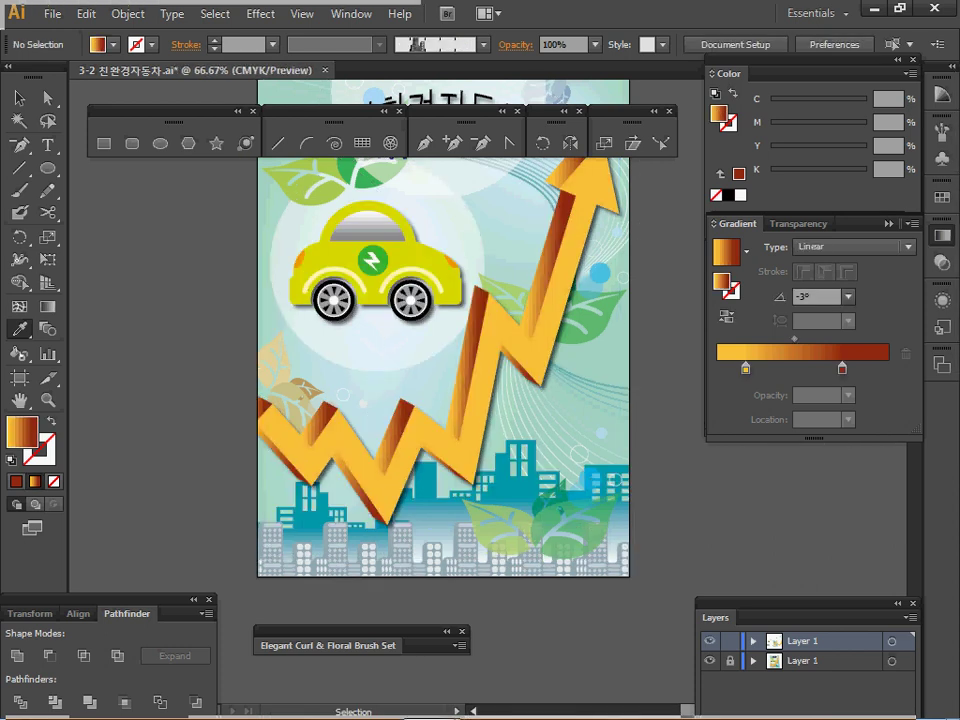
drag(738, 533, 579, 550)
ctrl+alt+click(579, 550)
Delete the leftover arrow beside the poster and save the document
drag(573, 192, 612, 432)
drag(548, 168, 727, 476)
key(Delete)
key(v)
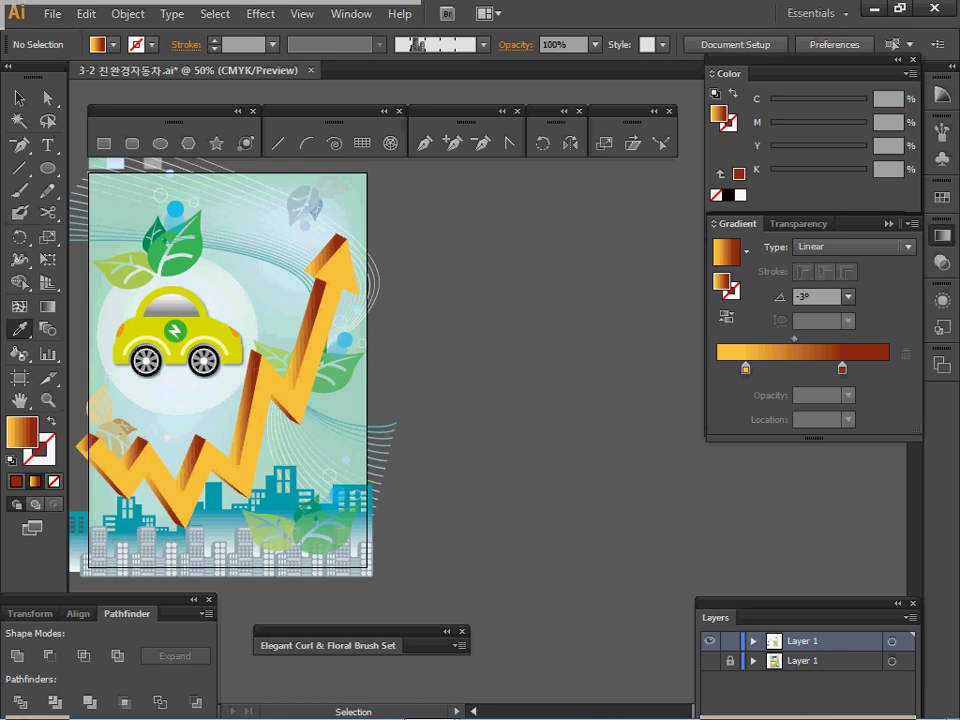
key(ctrl+a)
key(i)
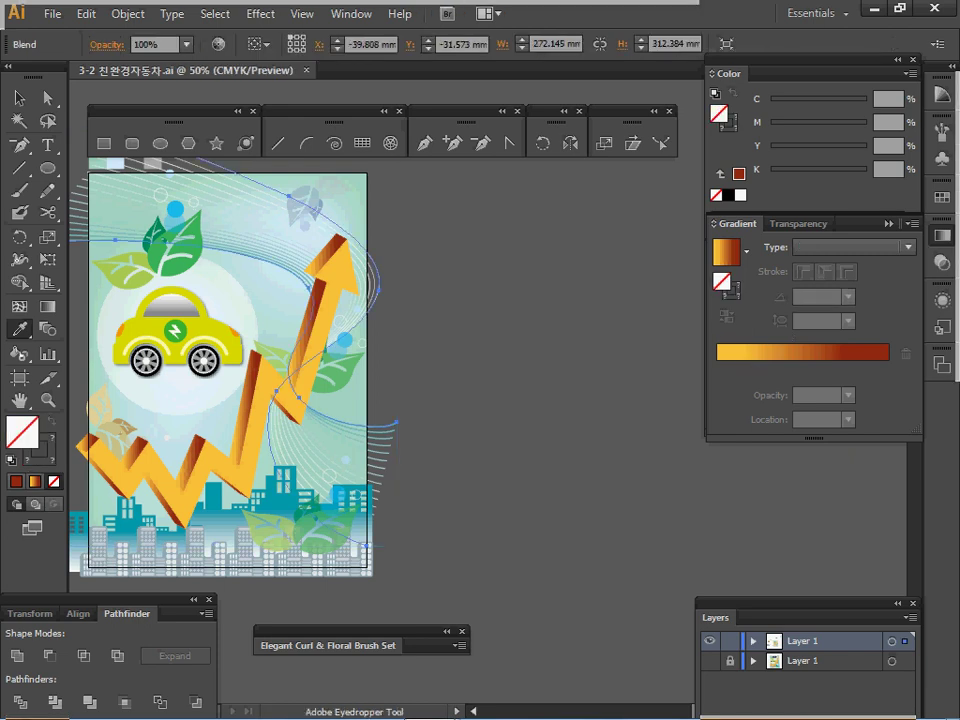
key(v)
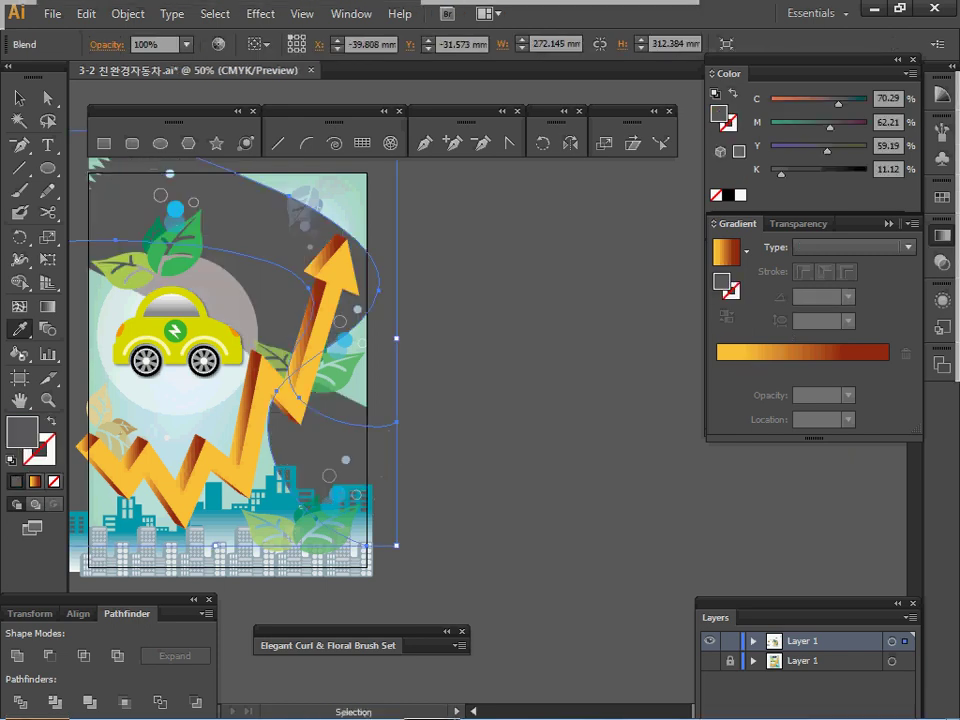
key(ctrl+z)
key(ctrl+shift+a)
Select the title 친환경자동차 and its tagline above the poster and remove both text objects
key(i)
key(space)
drag(240, 370, 339, 406)
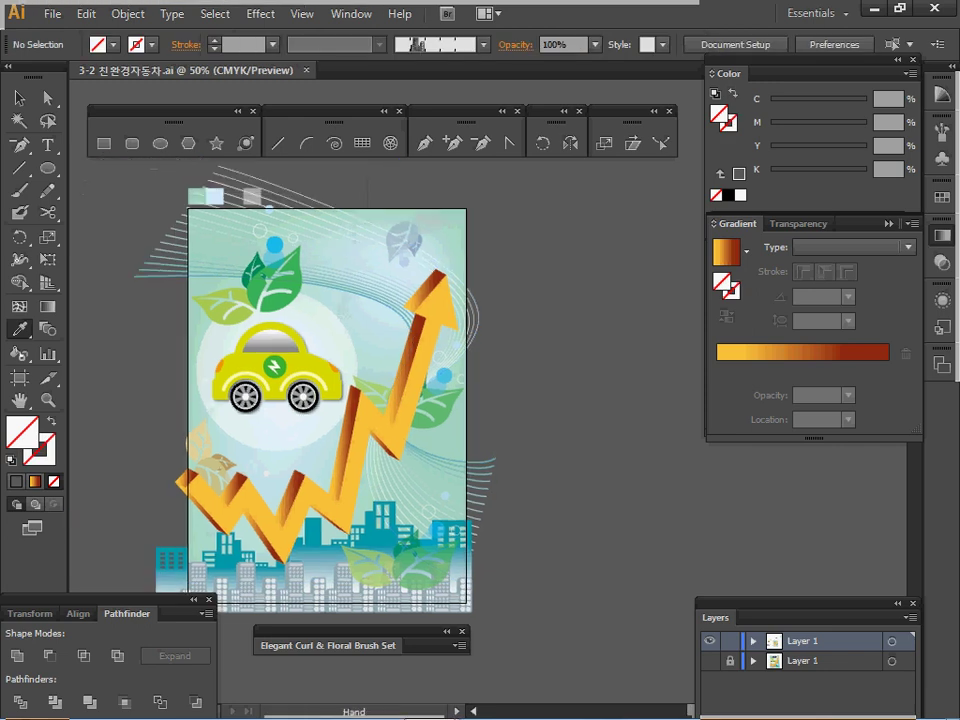
drag(330, 300, 328, 473)
drag(297, 194, 392, 268)
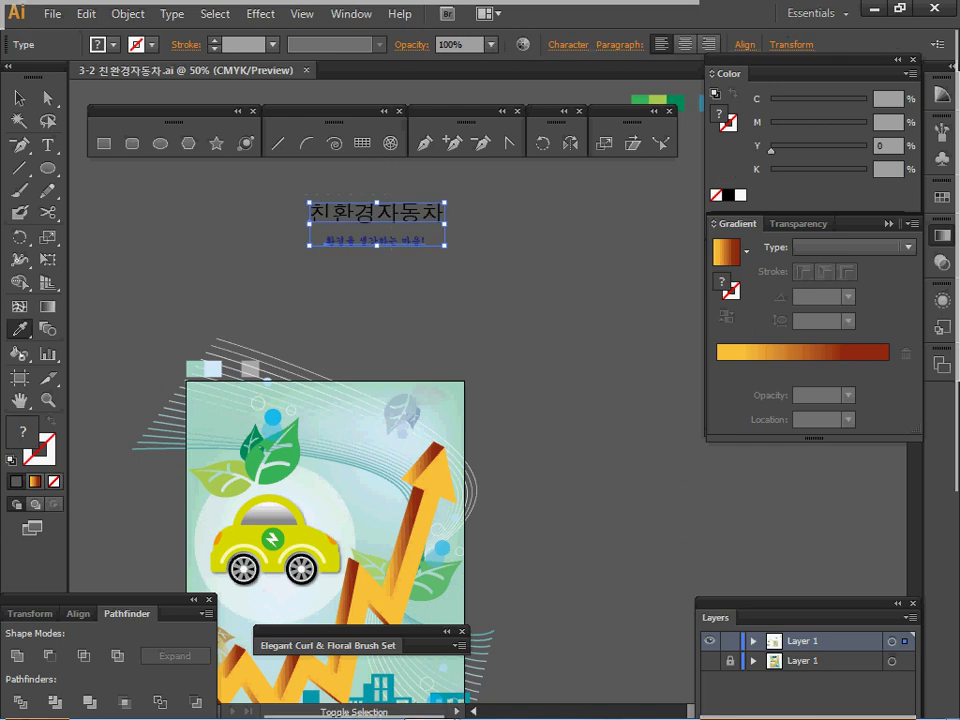
key(ctrl+shift+])
key(Delete)
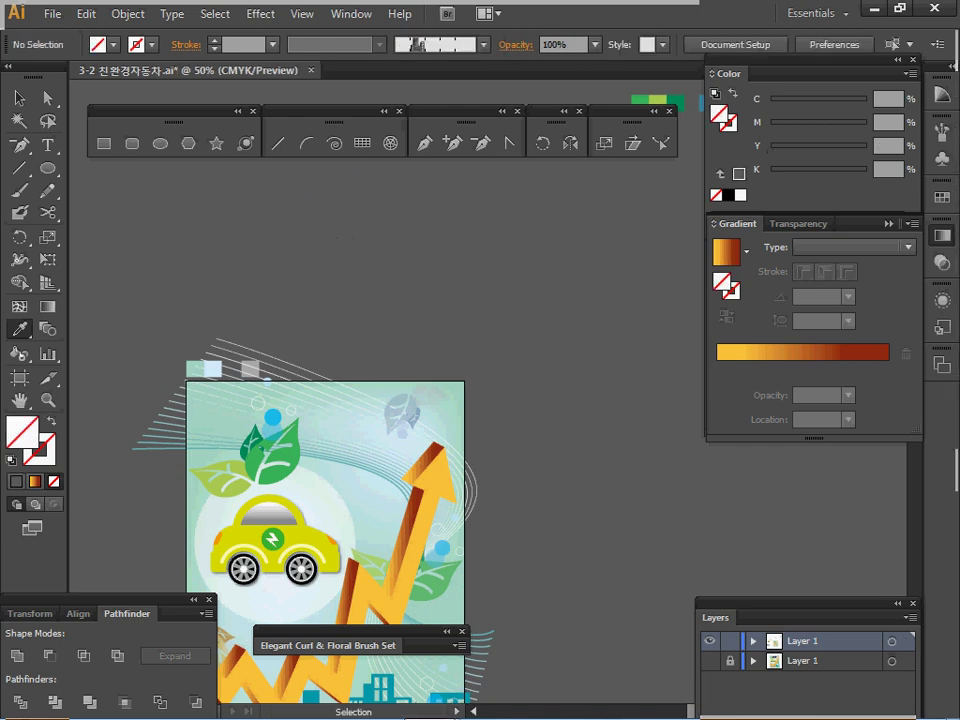
Bring the title and tagline back over the poster's upper area, shift both up and to the left, and deselect them
ctrl+click(366, 474)
ctrl+click(389, 429)
ctrl+click(440, 405)
drag(440, 405, 241, 510)
scroll(400, 400, up, 1)
key(ctrl+z)
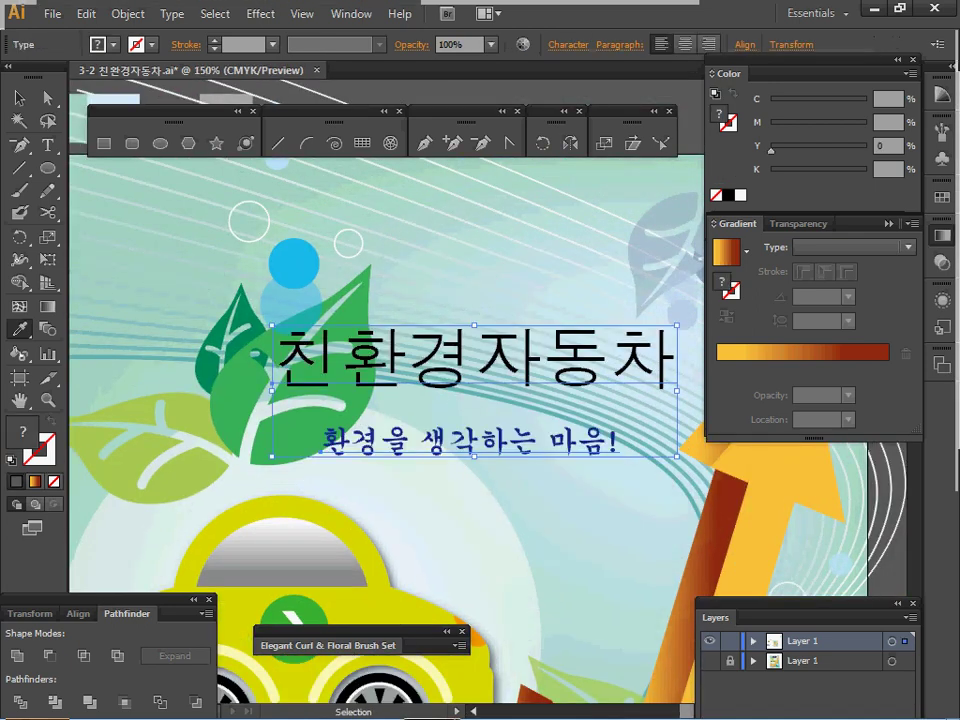
drag(472, 362, 415, 329)
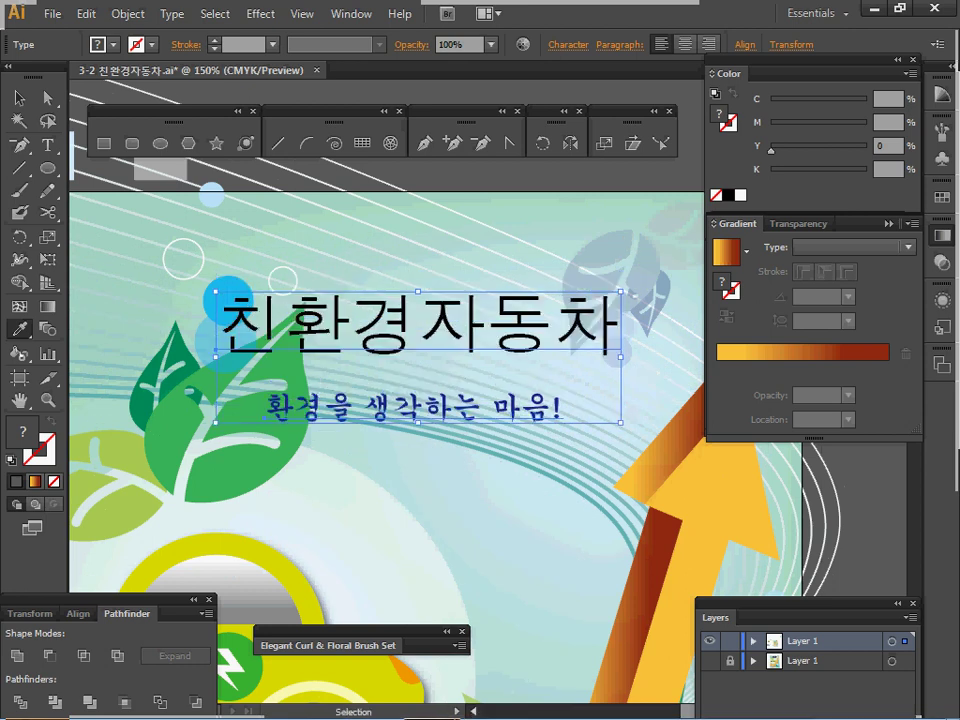
key(ctrl+shift+a)
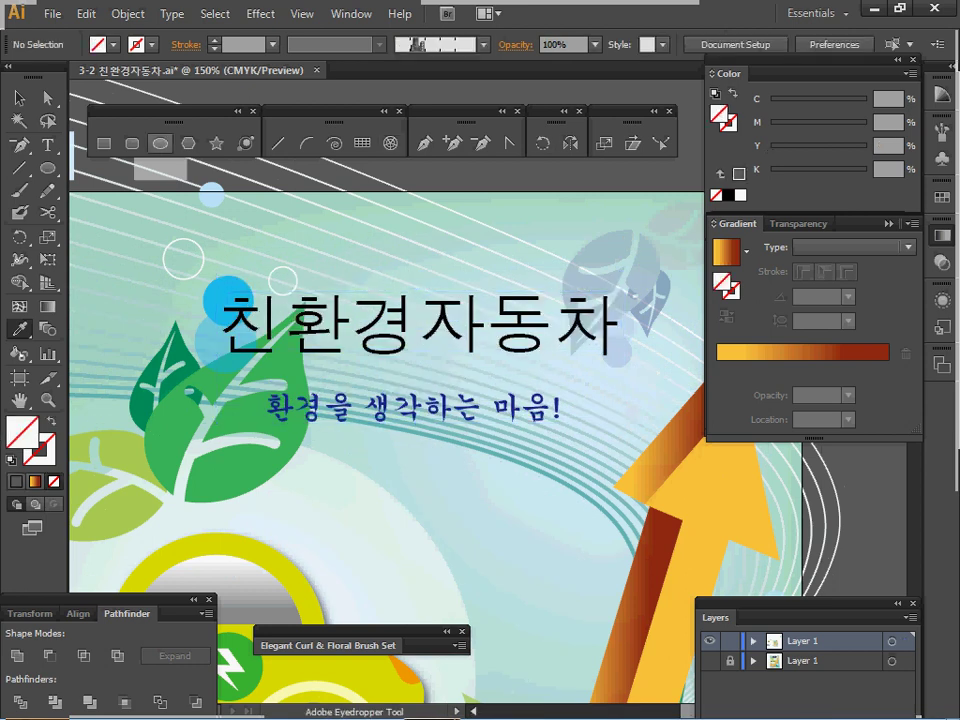
Examine the font, size and color settings of the full title text 친환경자동차
click(47, 144)
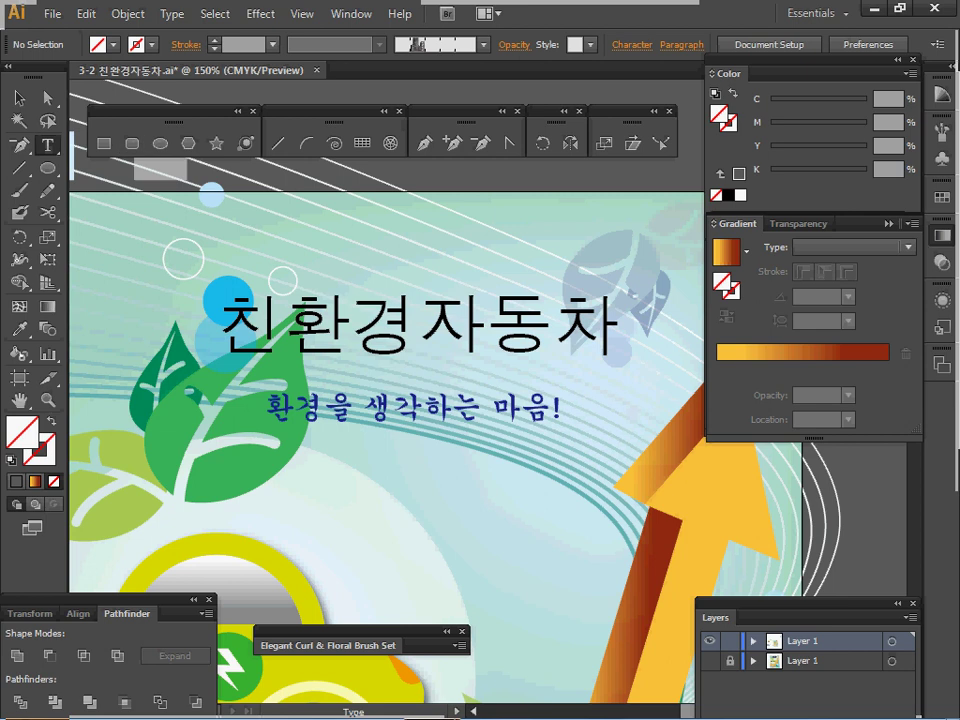
click(216, 325)
drag(216, 325, 618, 325)
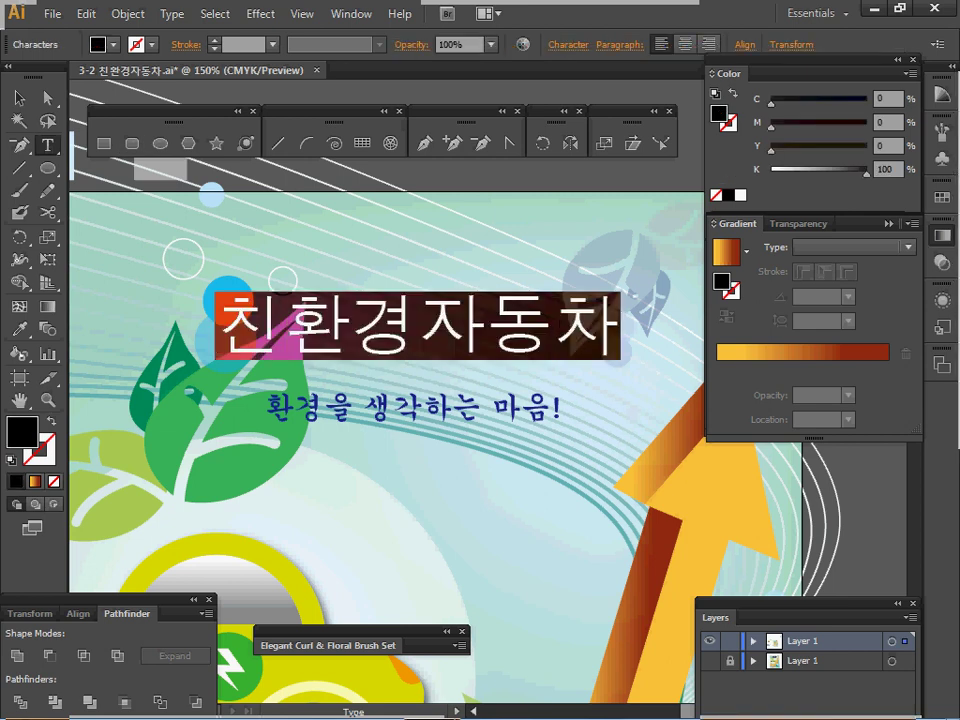
key(Escape)
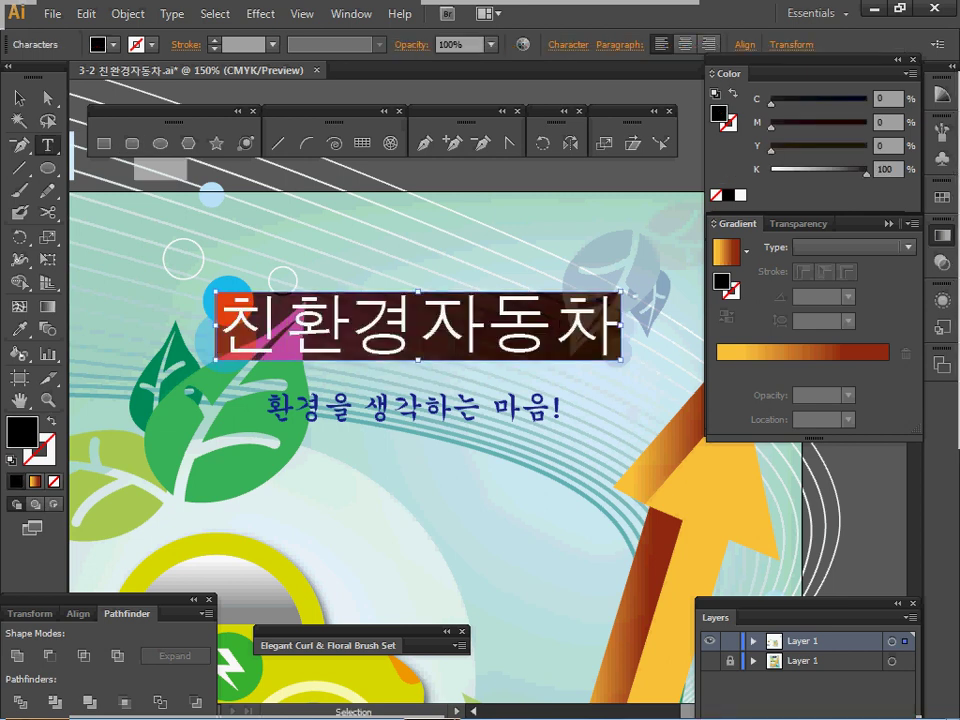
key(ctrl+t)
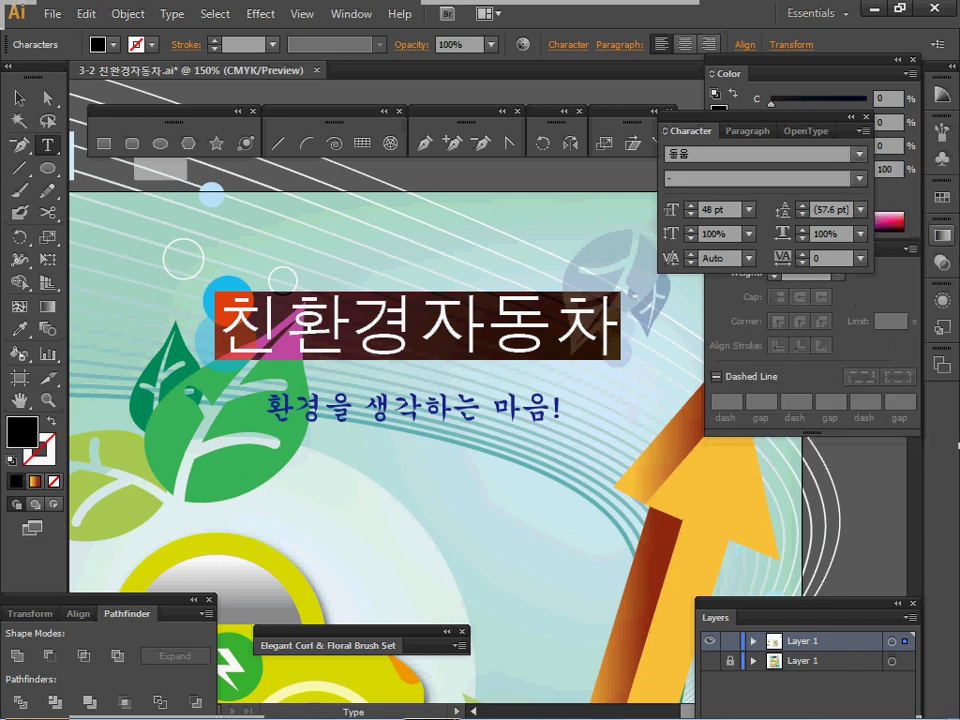
click(942, 235)
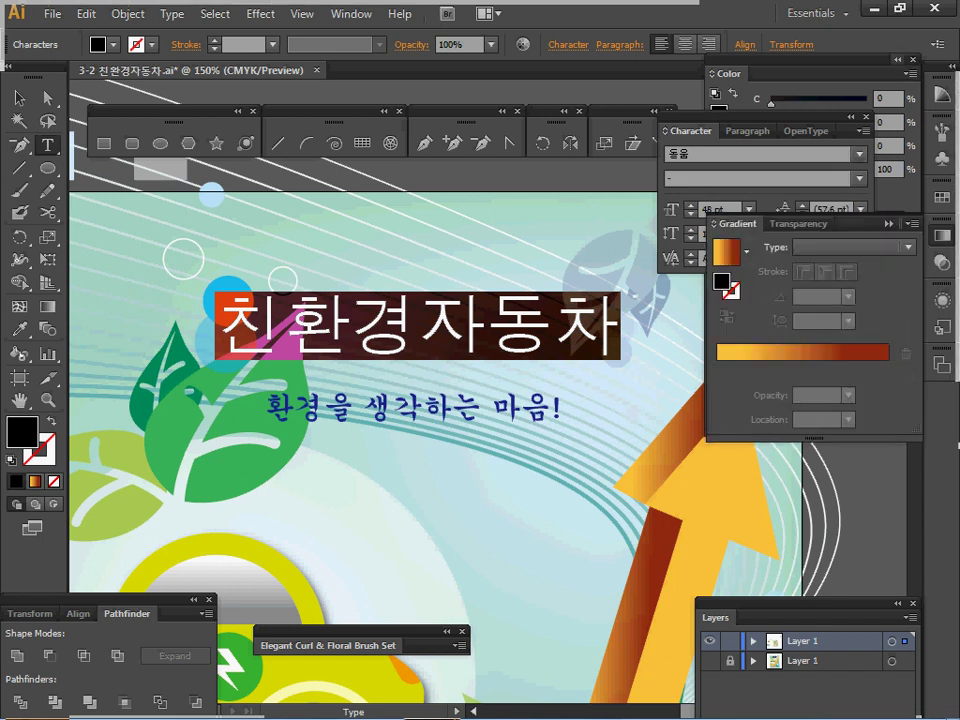
click(898, 60)
click(889, 224)
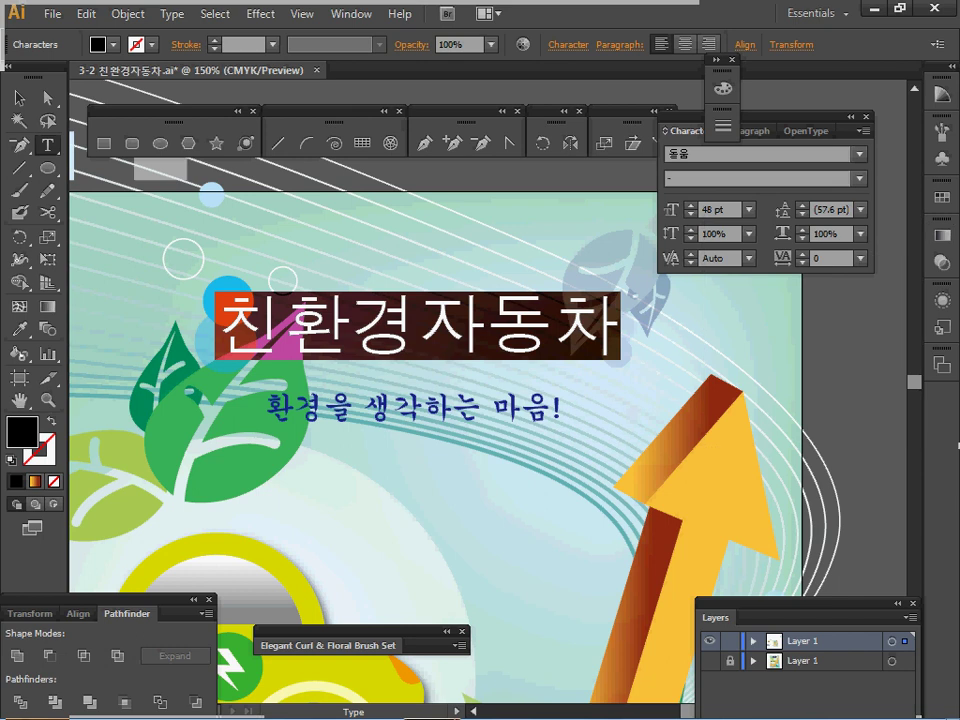
click(705, 155)
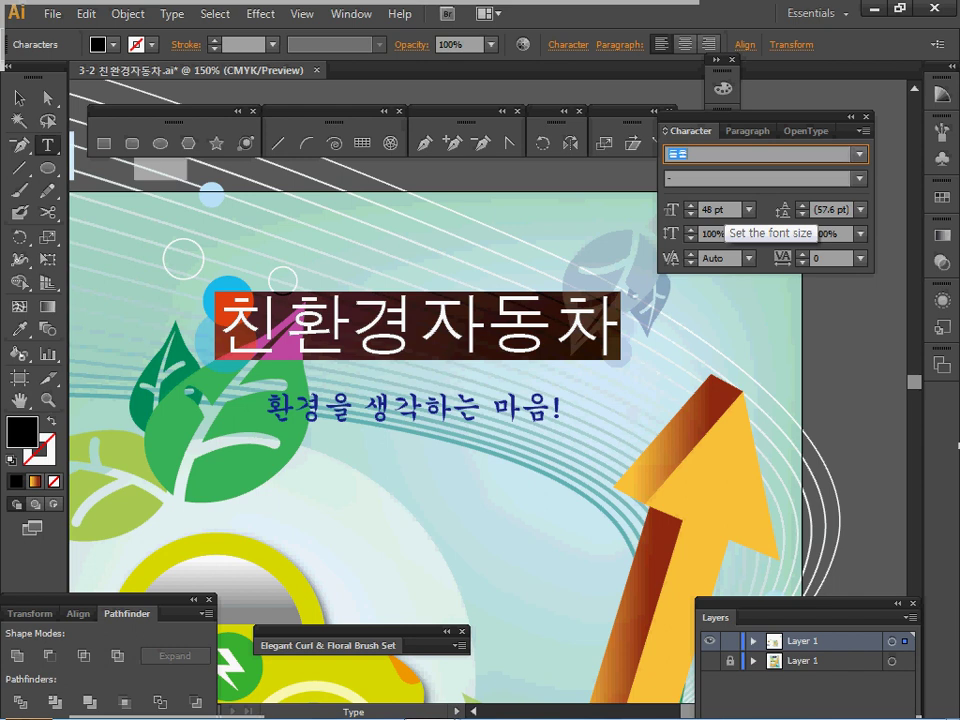
click(716, 60)
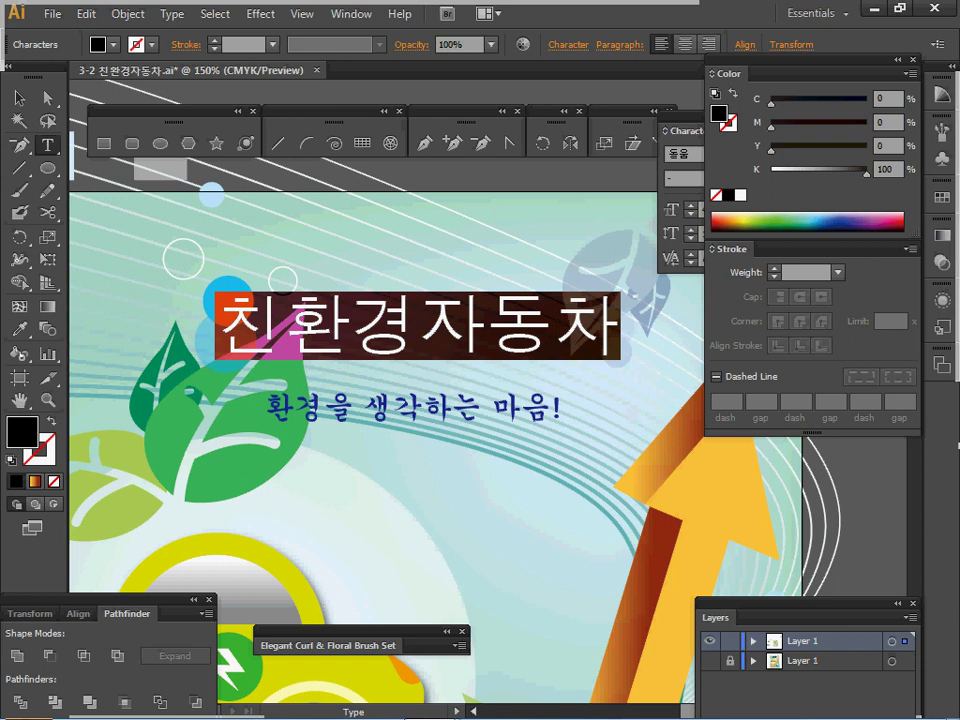
click(897, 60)
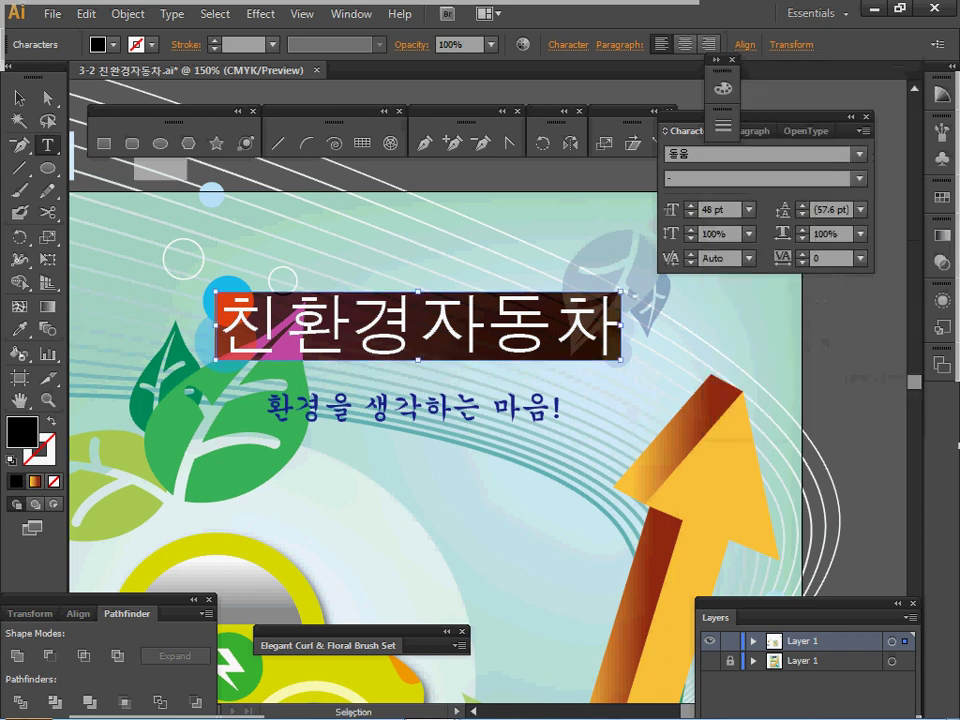
key(ctrl+Return)
key(ctrl+t)
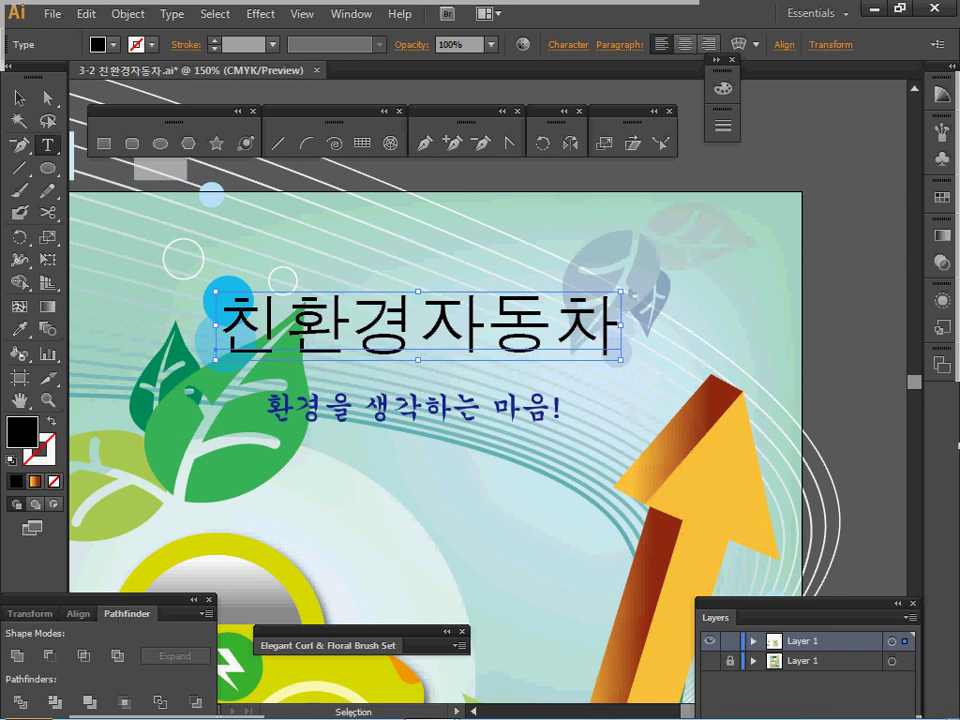
Save the document and warp the title with an Arc Upper envelope at 30% horizontal bend
key(ctrl+s)
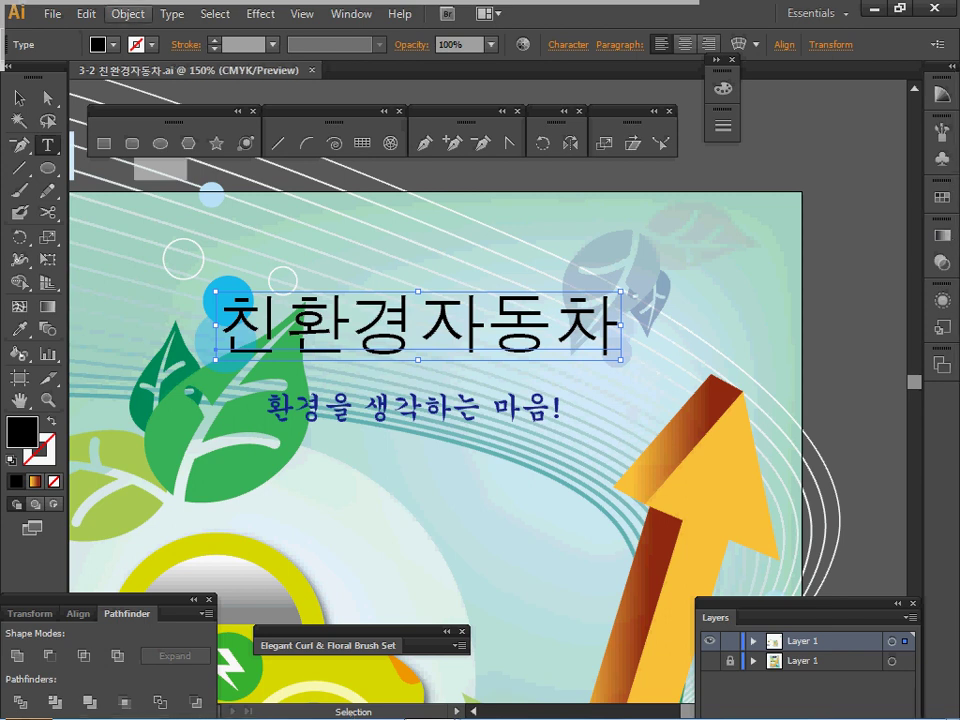
click(128, 14)
mouse_move(200, 457)
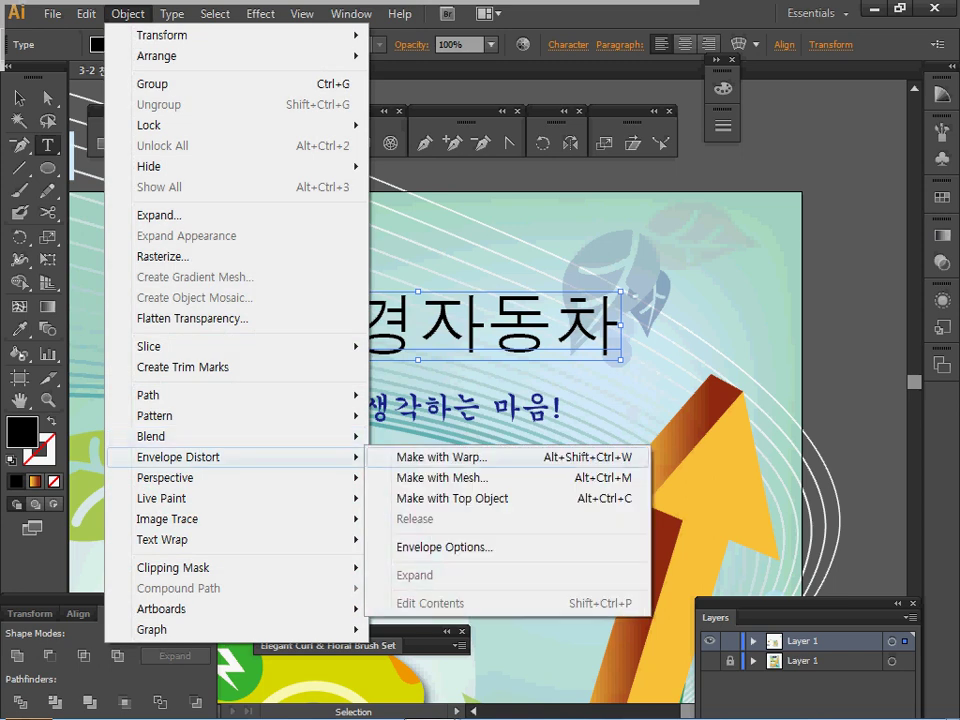
key(Return)
key(alt+p)
drag(650, 315, 615, 351)
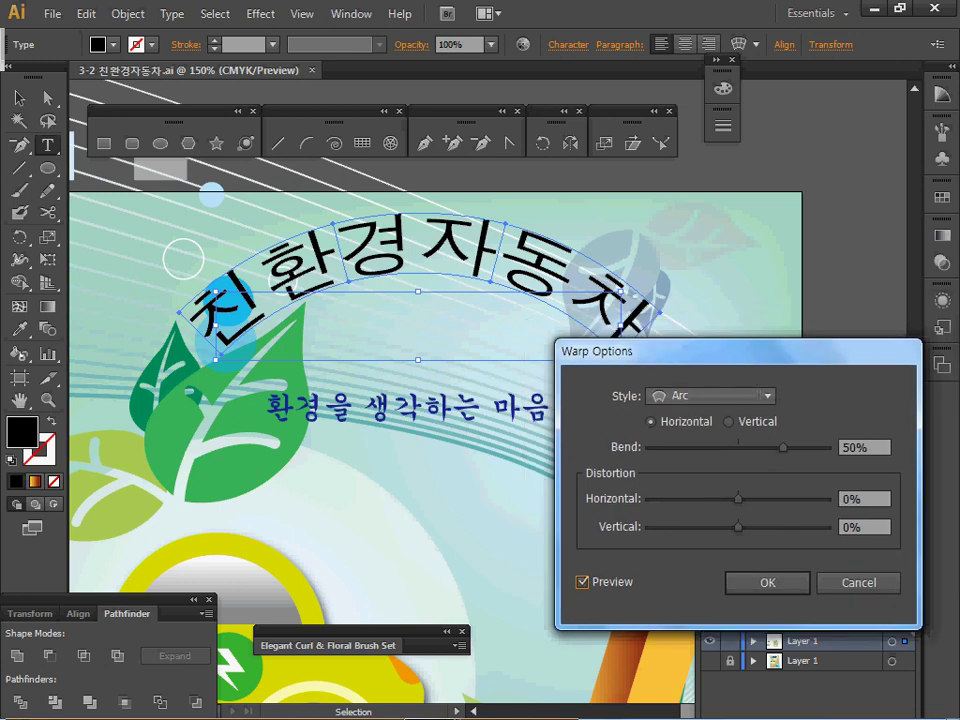
click(711, 396)
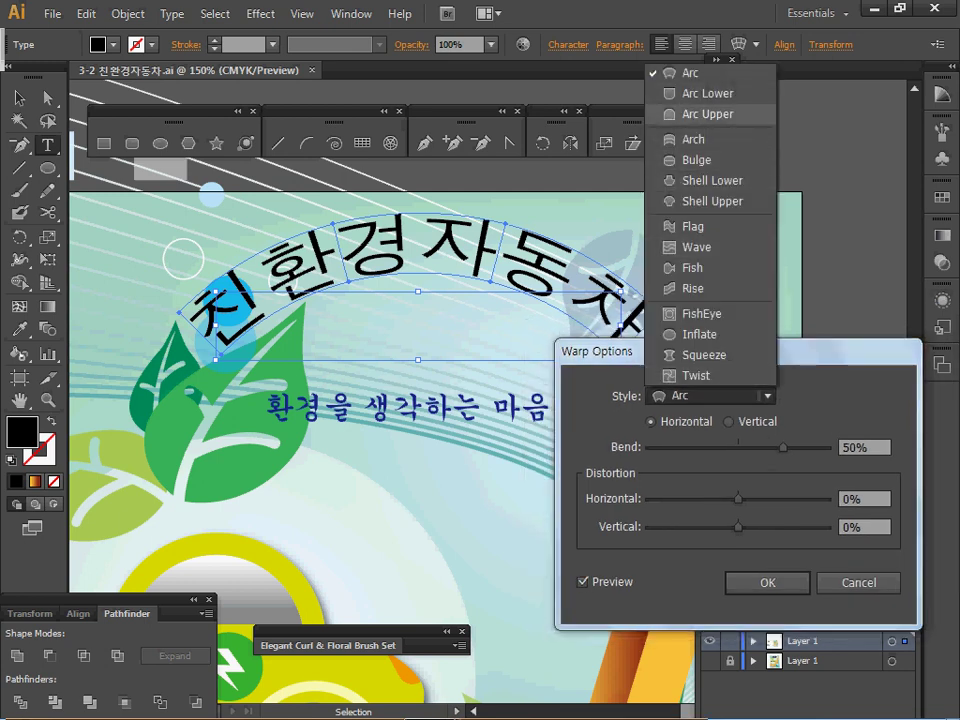
key(Return)
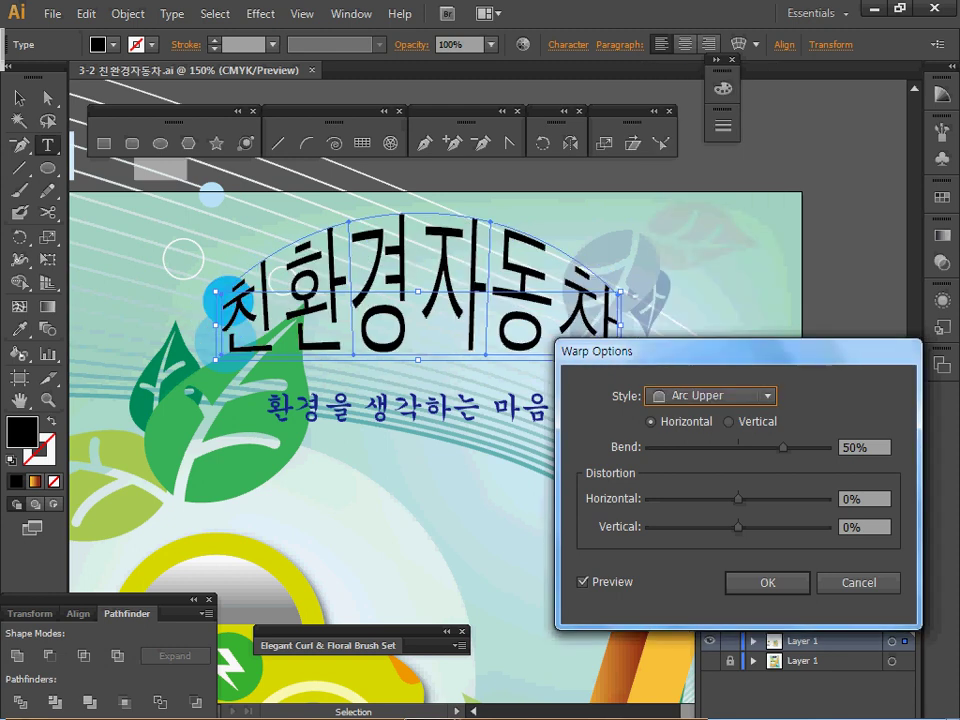
key(Tab)
text(30)
key(Return)
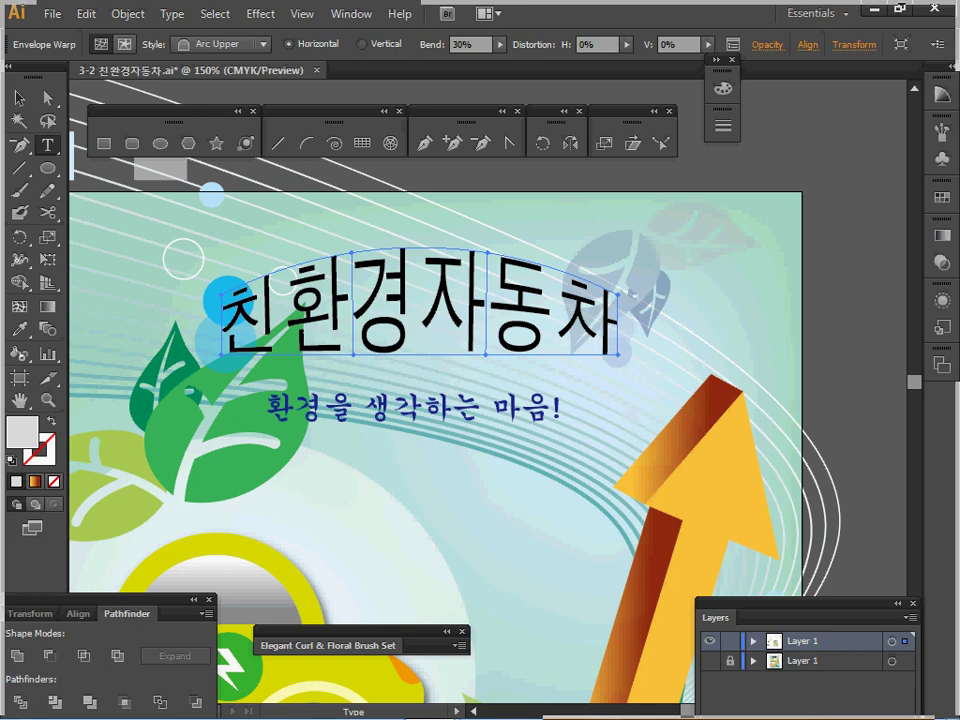
Begin an envelope warp on the tagline with live preview, using the Flag style and a 50% bend
click(268, 405)
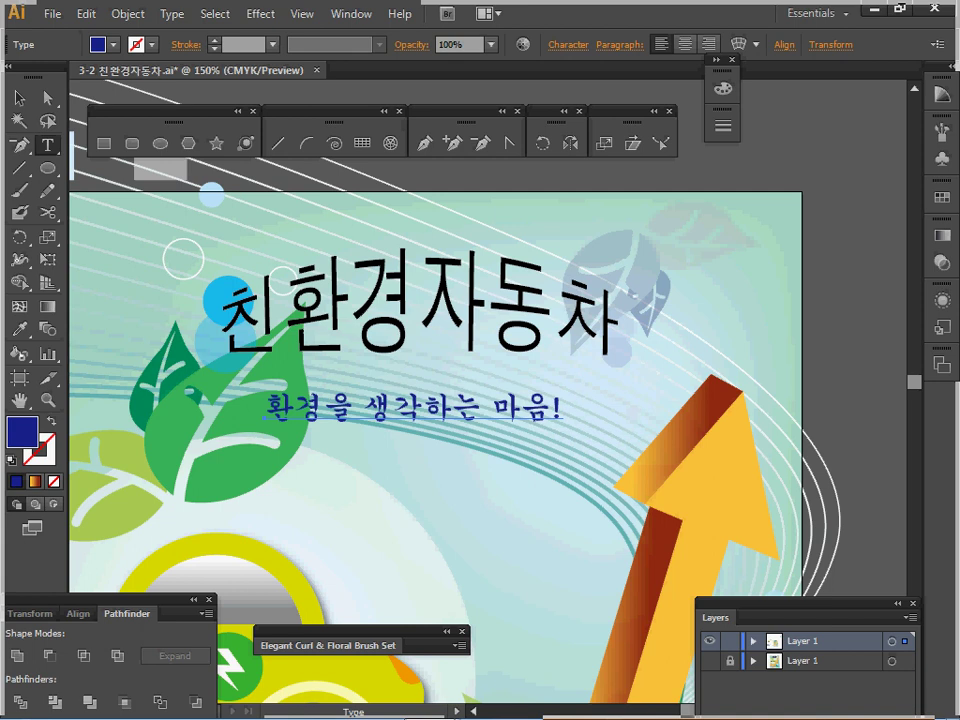
click(127, 13)
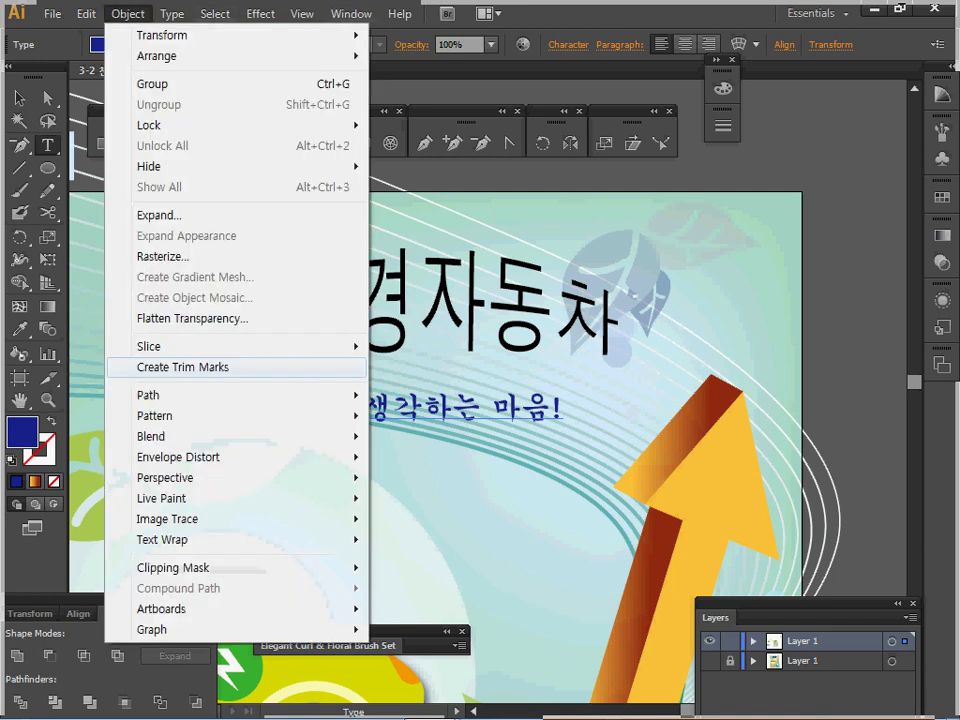
mouse_move(230, 457)
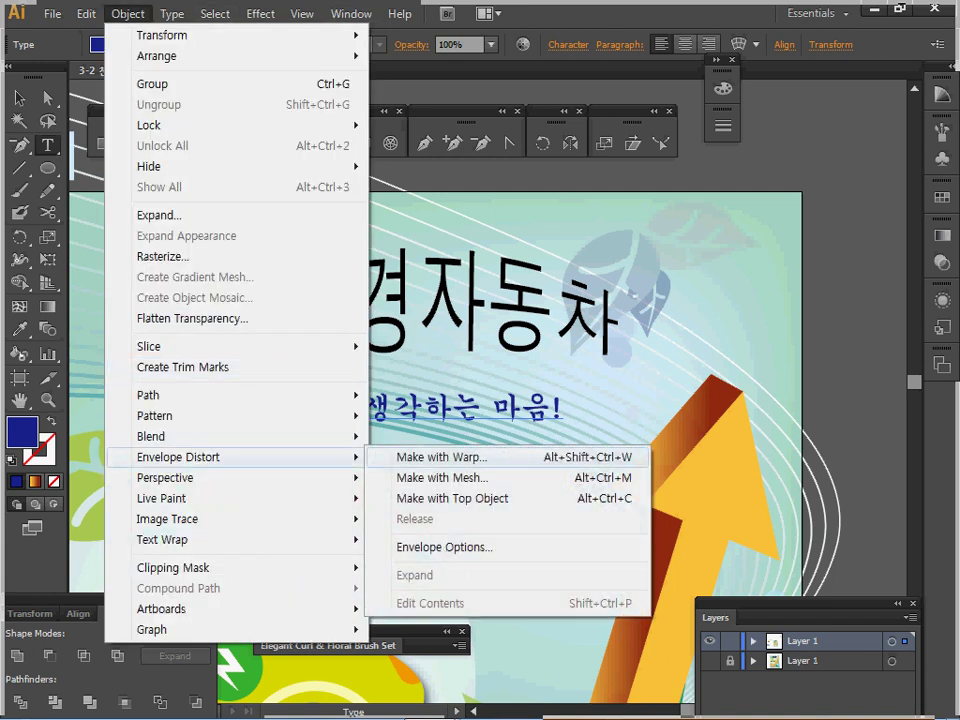
click(441, 457)
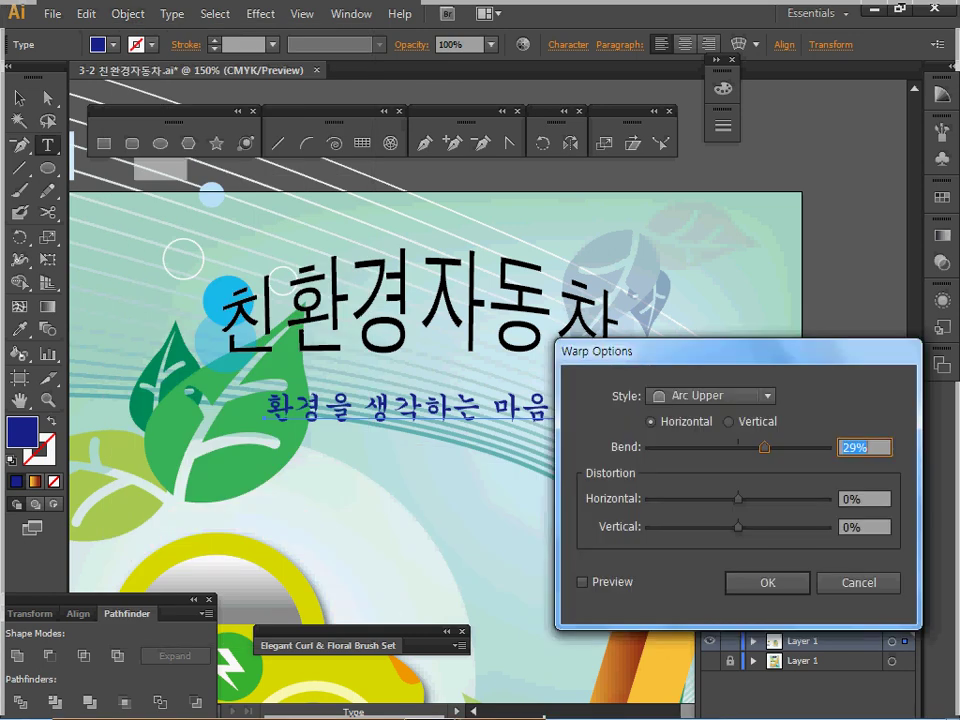
click(583, 582)
click(710, 396)
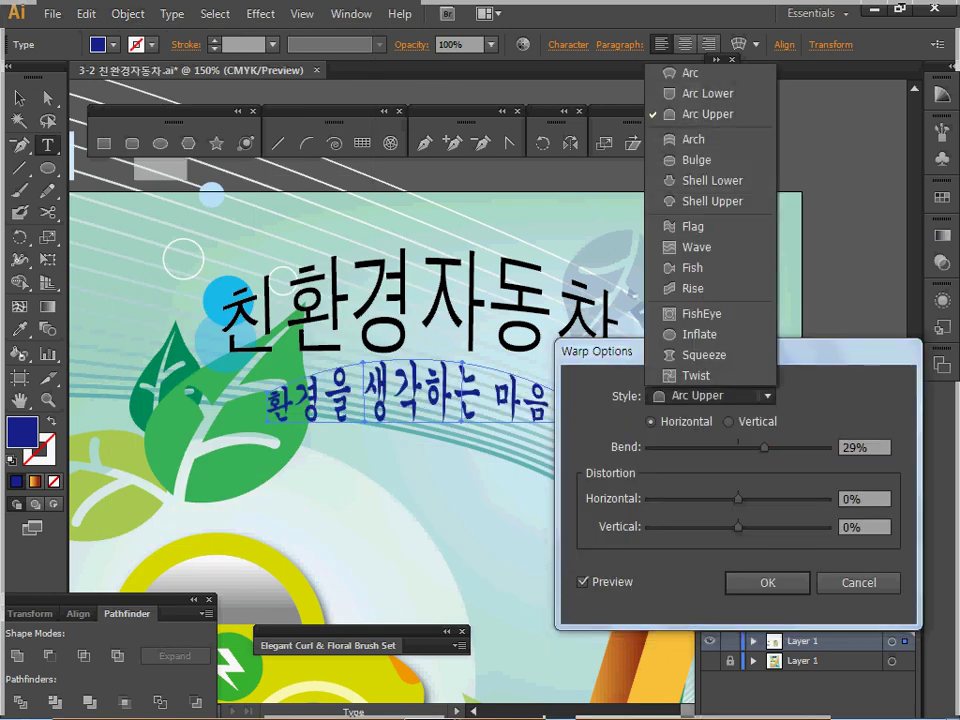
click(694, 227)
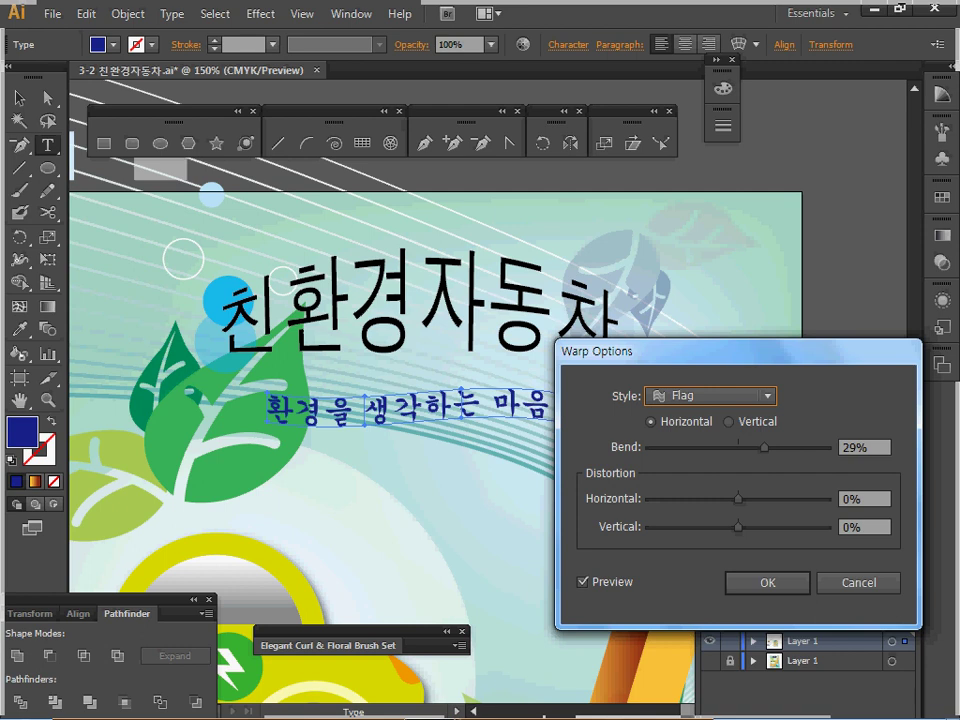
double_click(857, 447)
text(50)
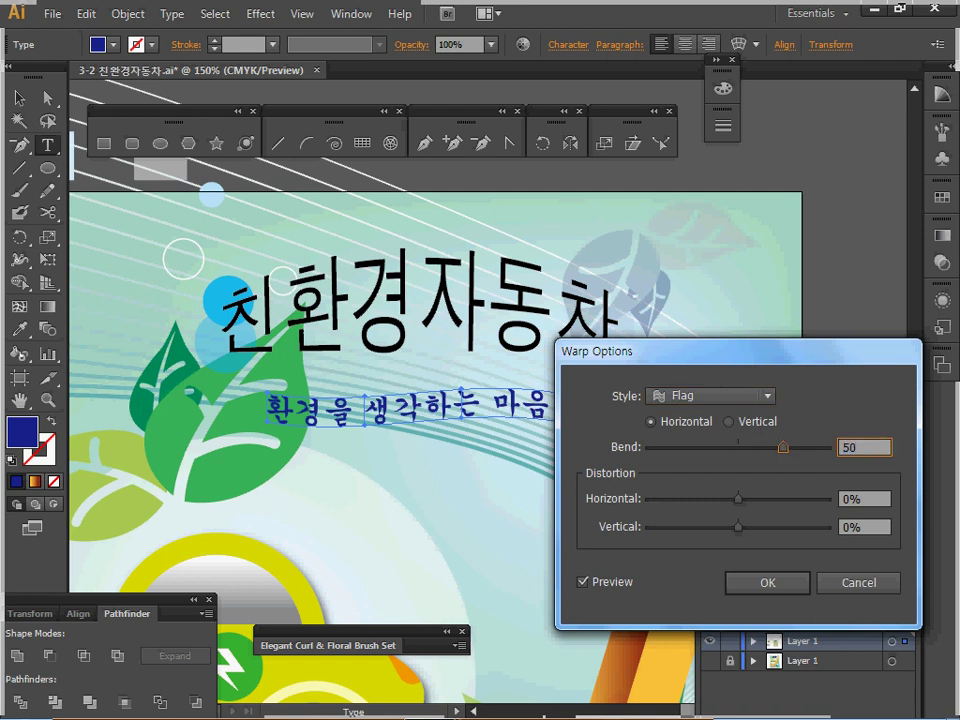
key(Tab)
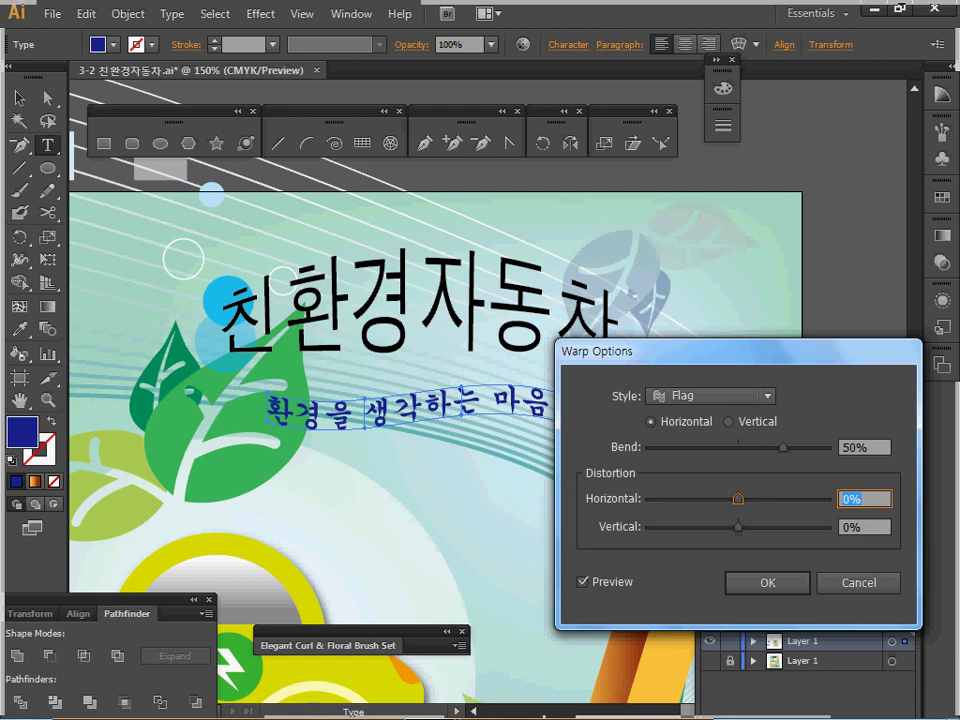
Set the tagline warp's horizontal distortion to -30% and apply the envelope
drag(600, 351, 664, 345)
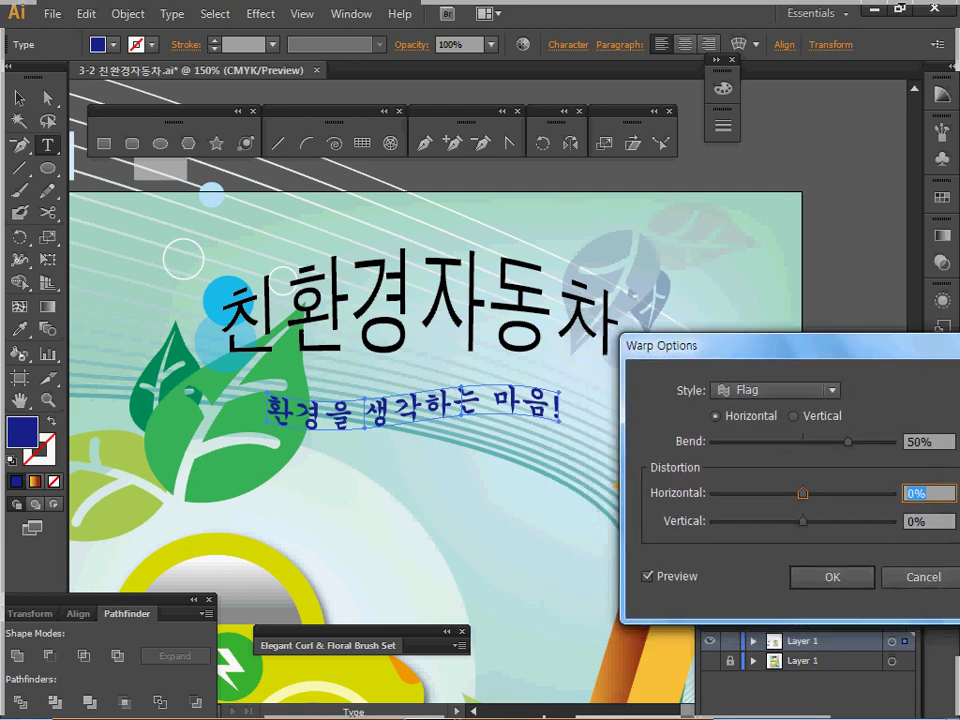
text(-30)
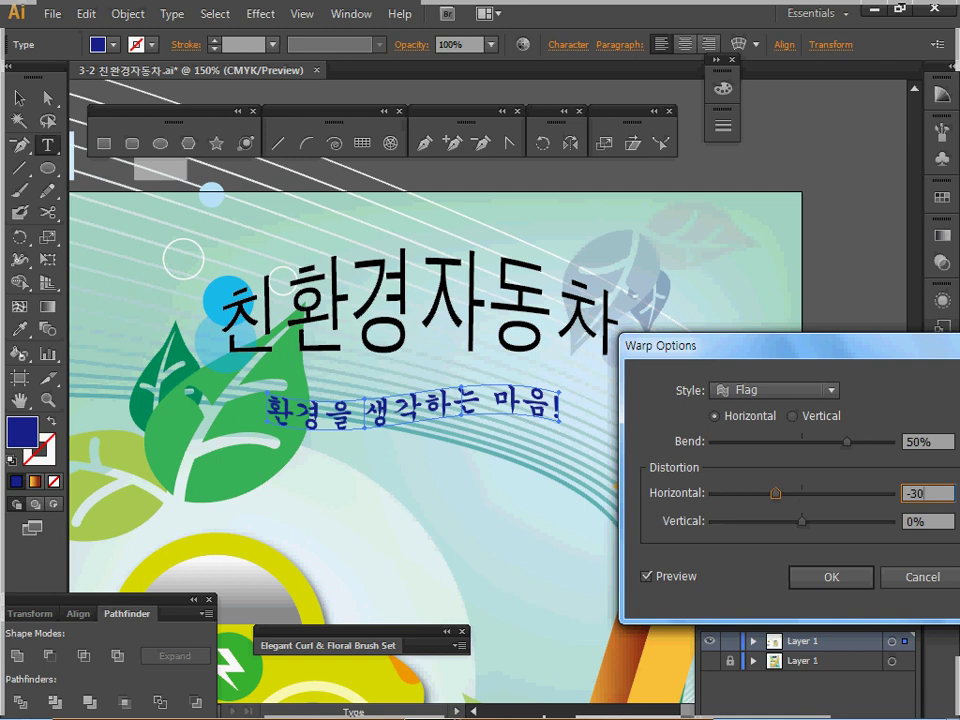
key(Tab)
key(Tab)
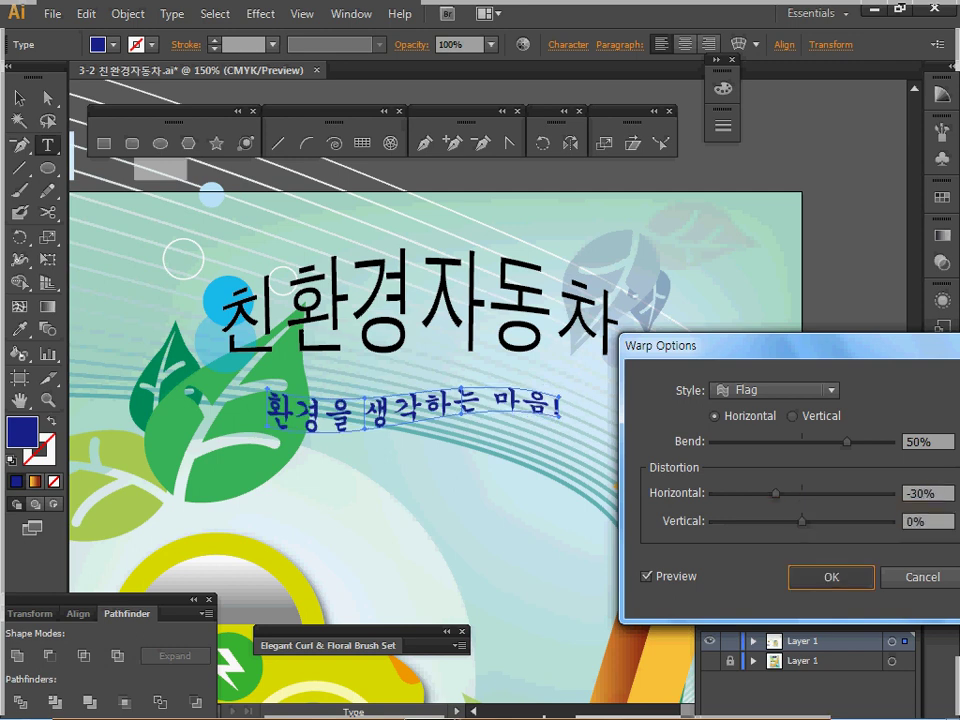
key(Return)
key(v)
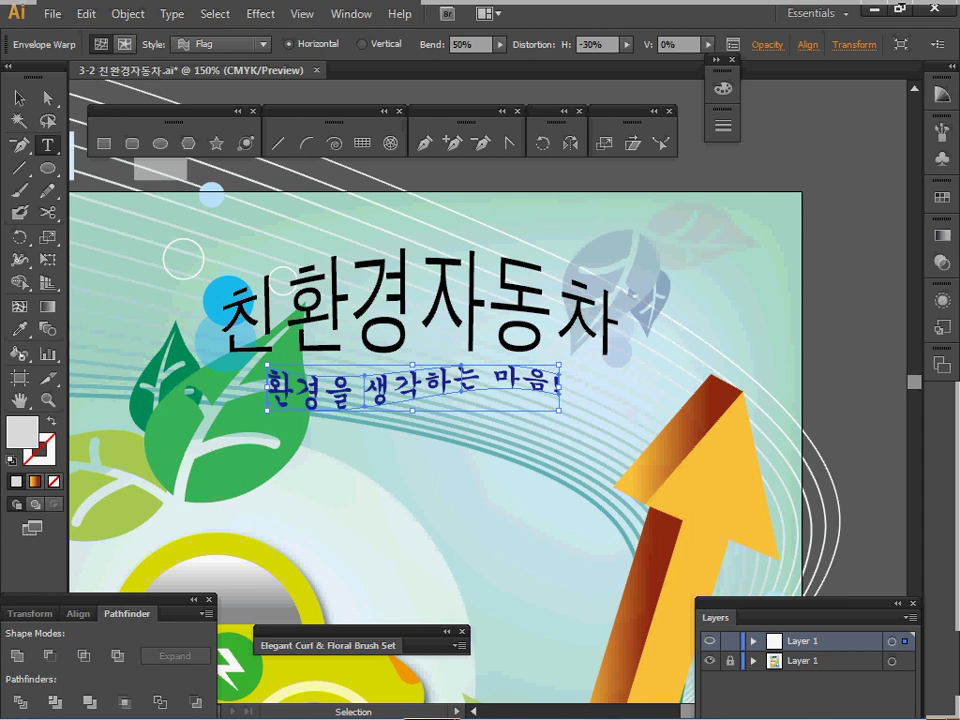
Show the upper layer as outlines and nudge the warped tagline down and left toward the tagline on the reference layer
key(ctrl+y)
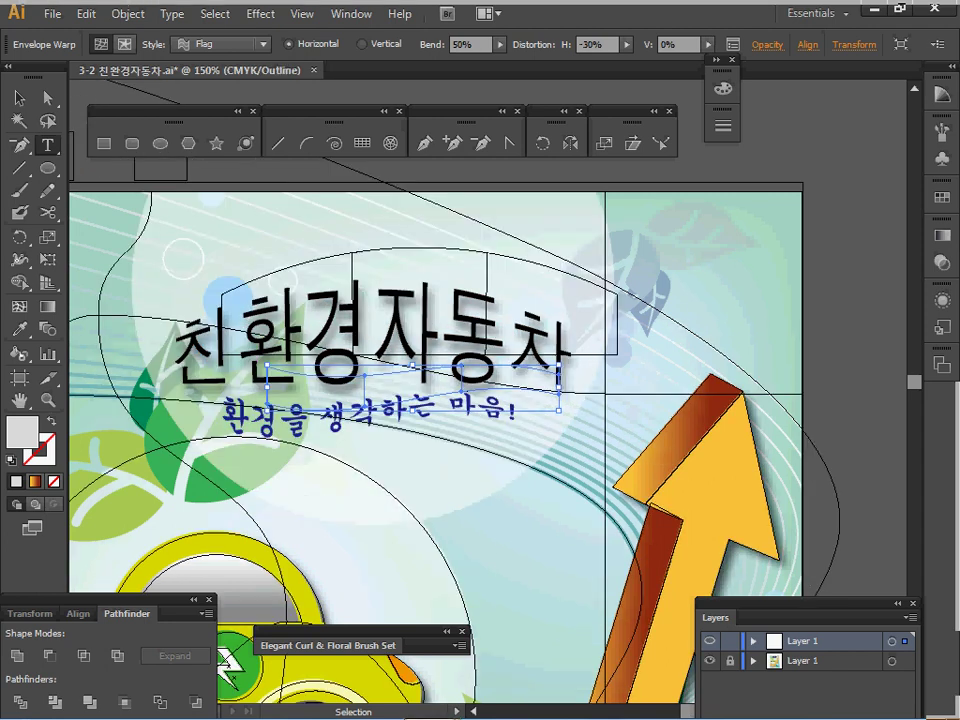
key(ctrl+shift+Down)
key(ctrl+shift+Down)
key(ctrl+shift+Down)
key(ctrl+shift+Left)
key(ctrl+shift+Left)
key(ctrl+shift+Left)
key(ctrl+shift+Left)
key(ctrl+shift+Up)
Move the warped title down and left onto its reference position, then hide the reference layer and return the upper layer to preview
ctrl+click(420, 354)
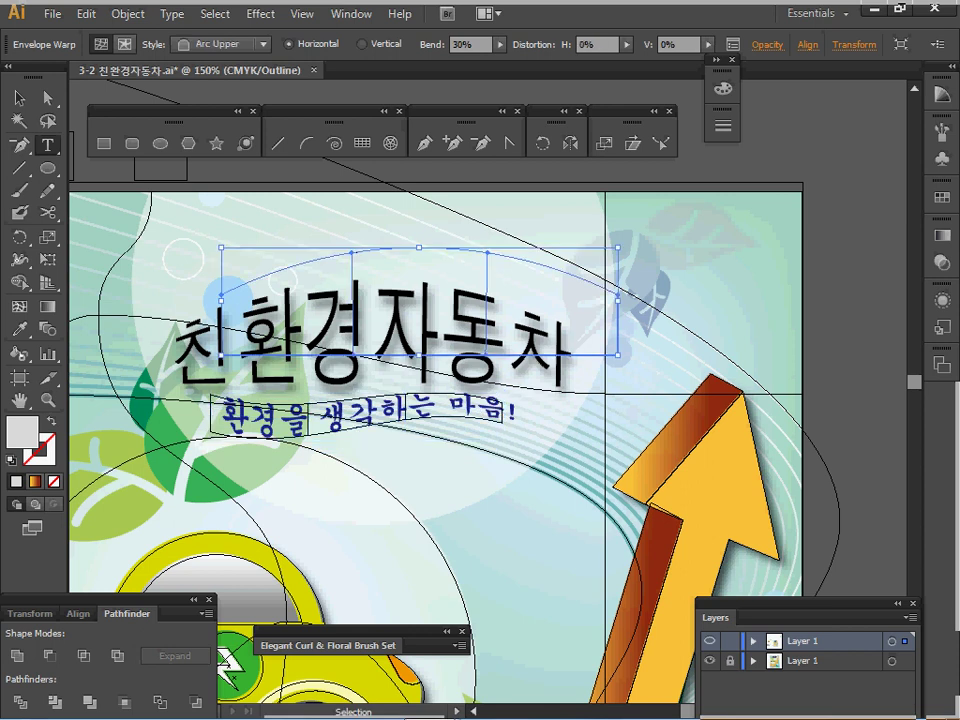
drag(420, 354, 372, 391)
click(710, 661)
ctrl+click(710, 641)
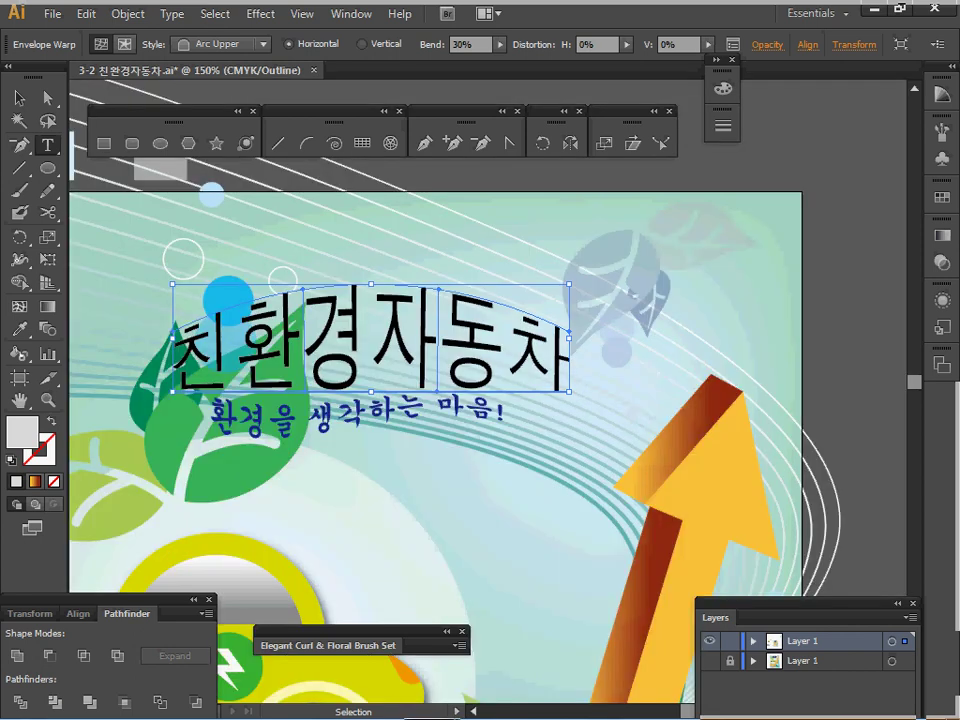
drag(542, 455, 458, 450)
ctrl+alt+click(470, 445)
ctrl+alt+click(470, 445)
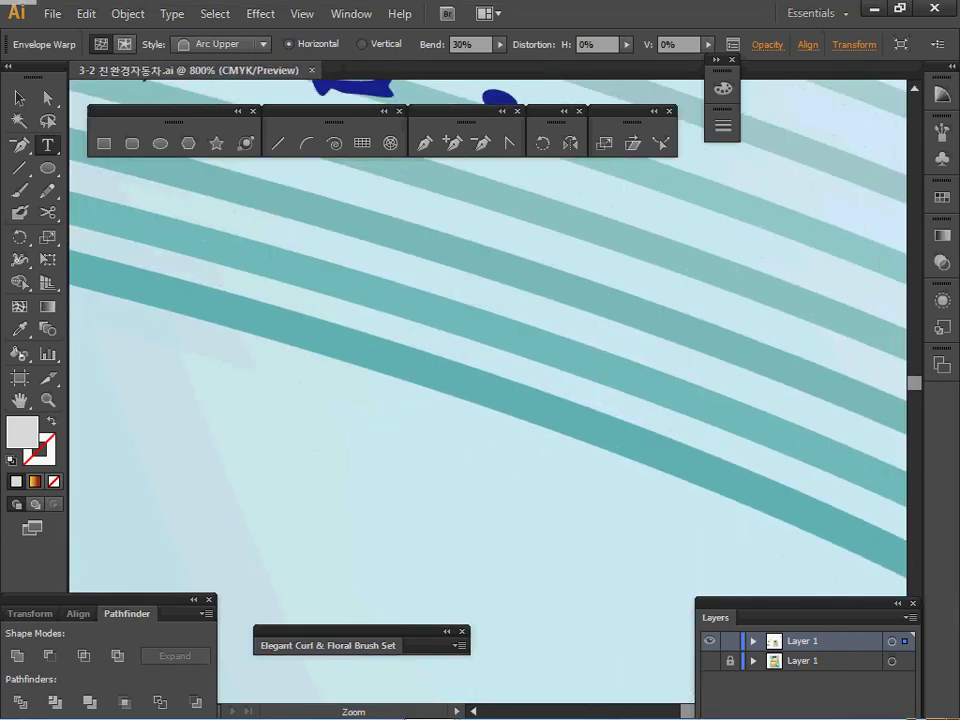
Duplicate the translucent white circle behind the car and place the copy around the title and tagline, extending past the artboard's upper edge
ctrl+alt+click(470, 445)
key(ctrl+minus)
key(ctrl+minus)
key(ctrl+minus)
key(ctrl+minus)
key(ctrl+minus)
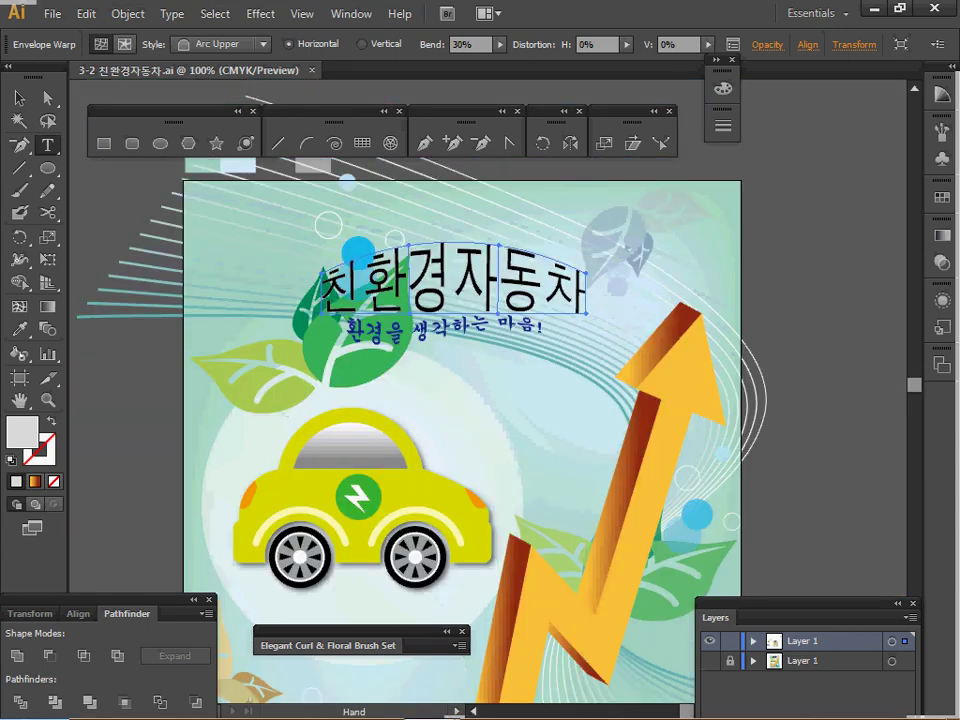
ctrl+click(434, 355)
ctrl+alt+click(479, 362)
drag(479, 362, 407, 288)
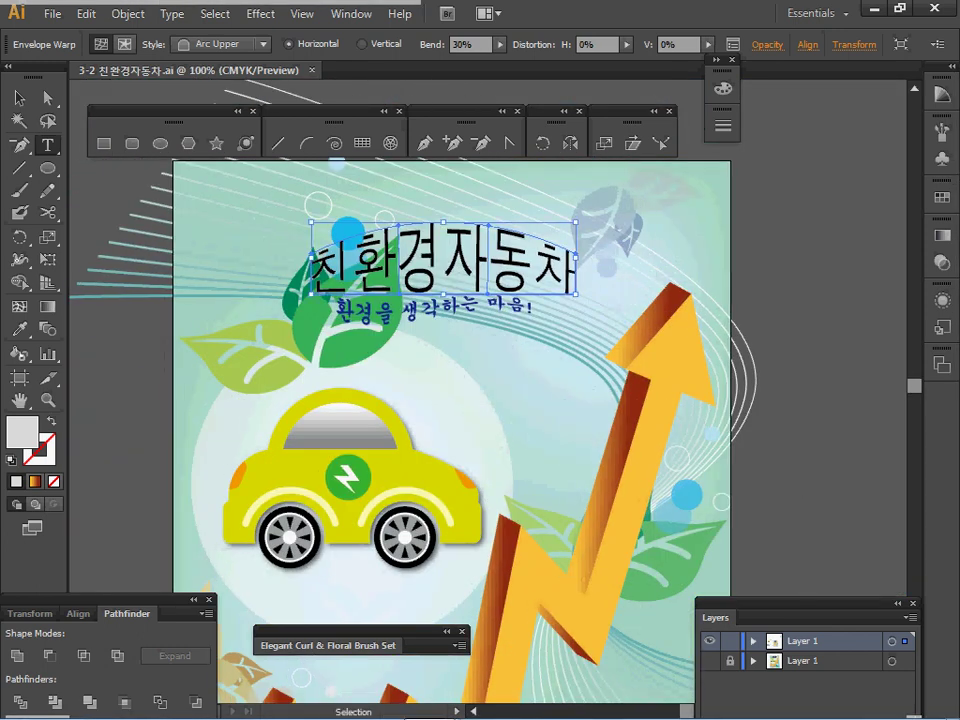
ctrl+click(115, 395)
ctrl+click(455, 400)
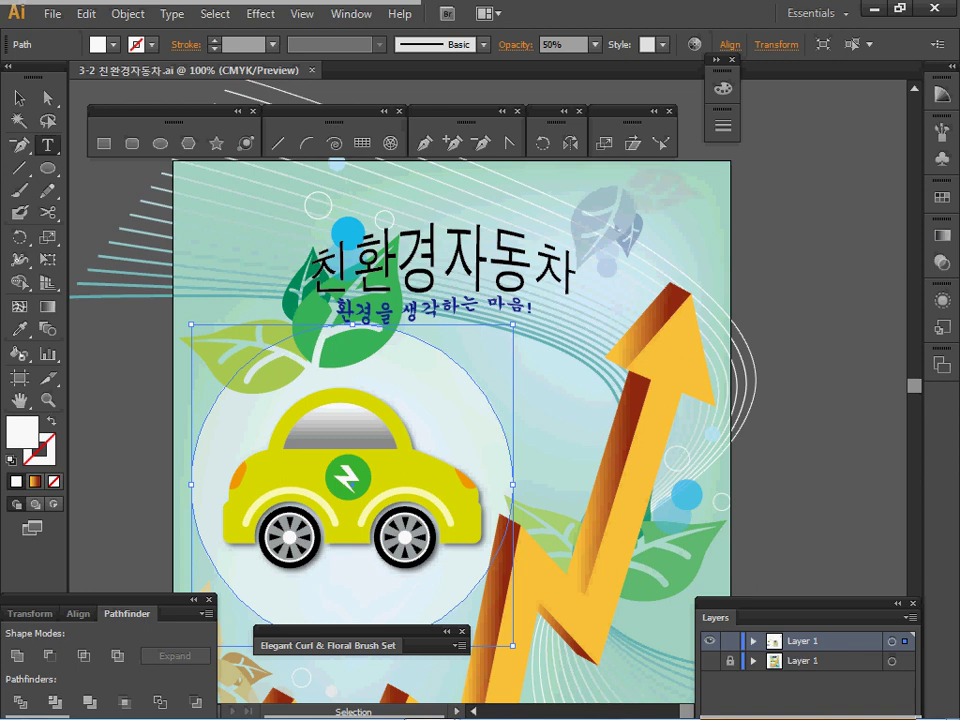
drag(455, 400, 547, 204)
drag(444, 288, 433, 320)
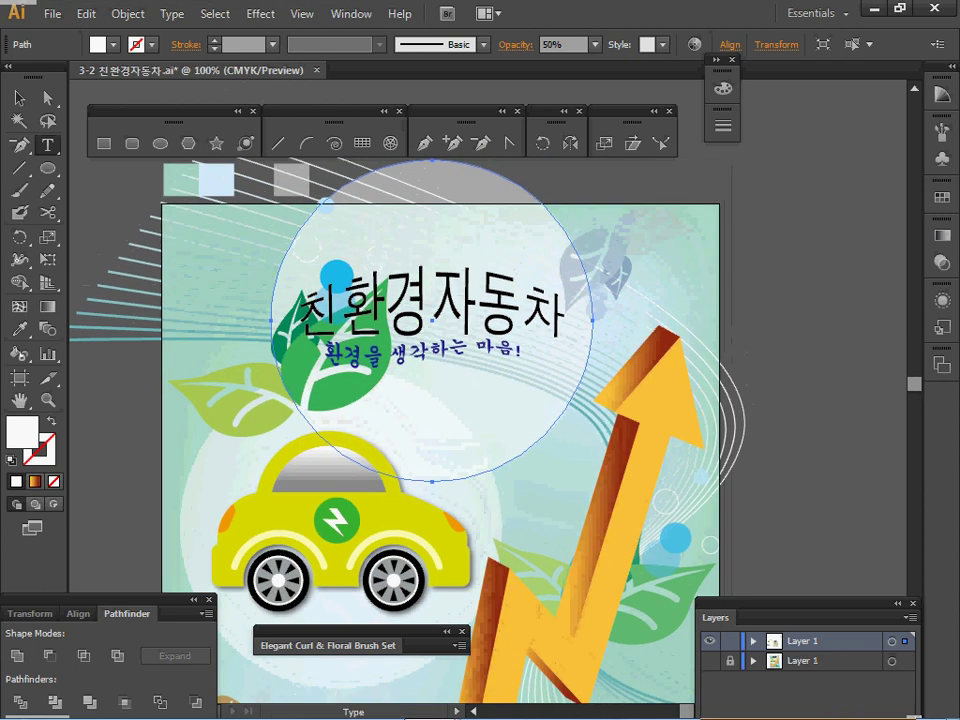
key(space)
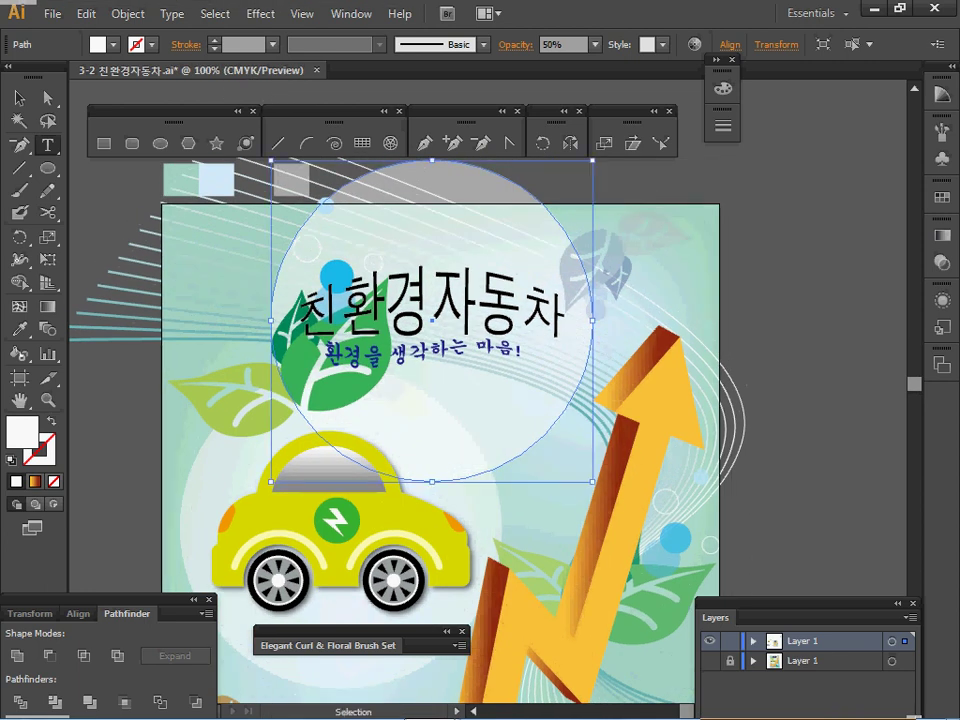
Bring the circle copy forward two levels in the stacking order, above the green leaves but behind the text, and deselect it
key(ctrl+bracketright)
key(ctrl+bracketright)
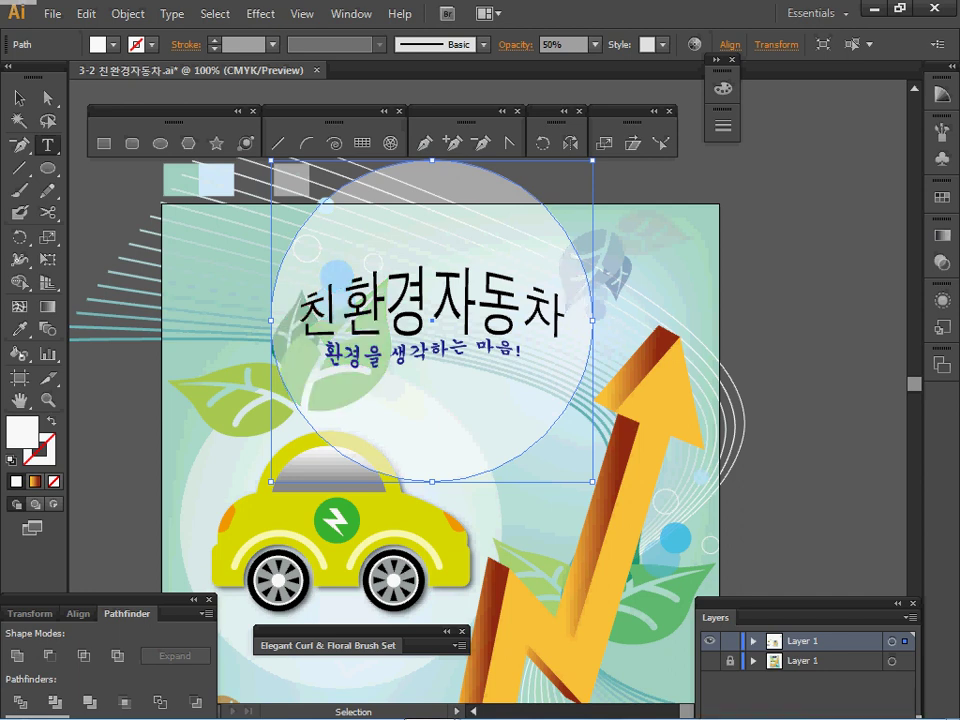
key(t)
ctrl+click(770, 260)
Apply a Multiply drop shadow to the warped title with 75% opacity, 1 mm X offset, 2 mm Y offset and 1 mm blur, then deselect
ctrl+click(432, 302)
key(t)
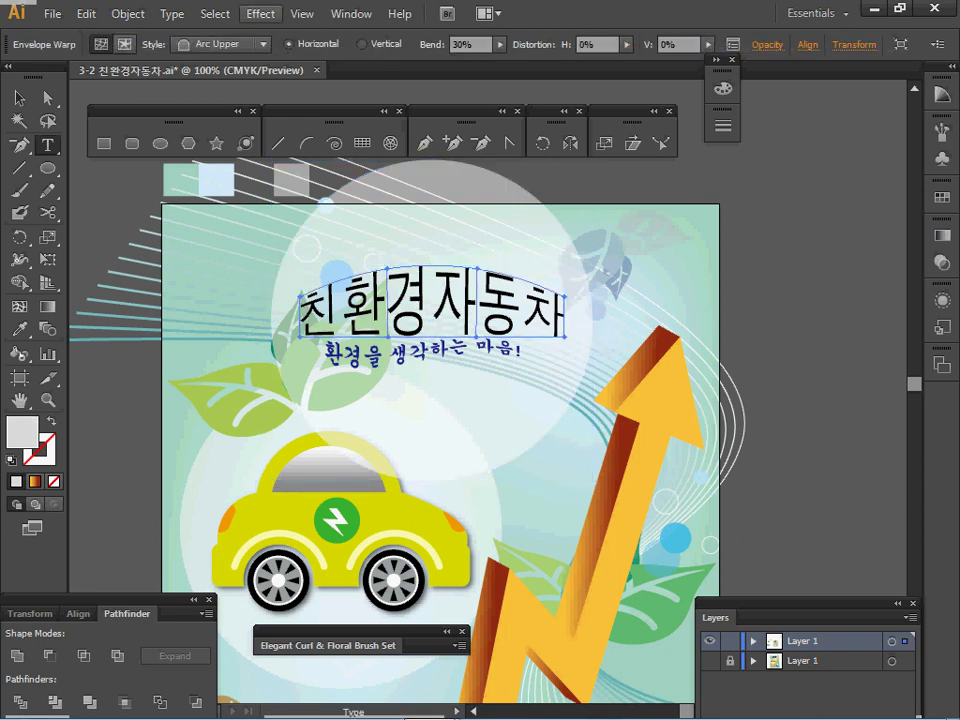
click(261, 13)
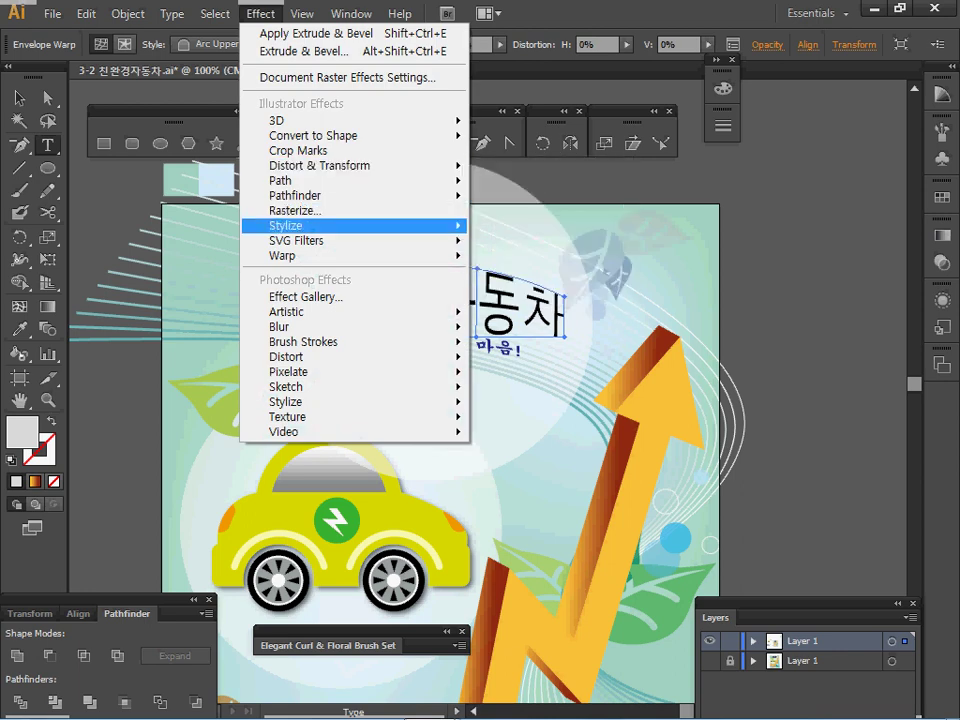
mouse_move(300, 225)
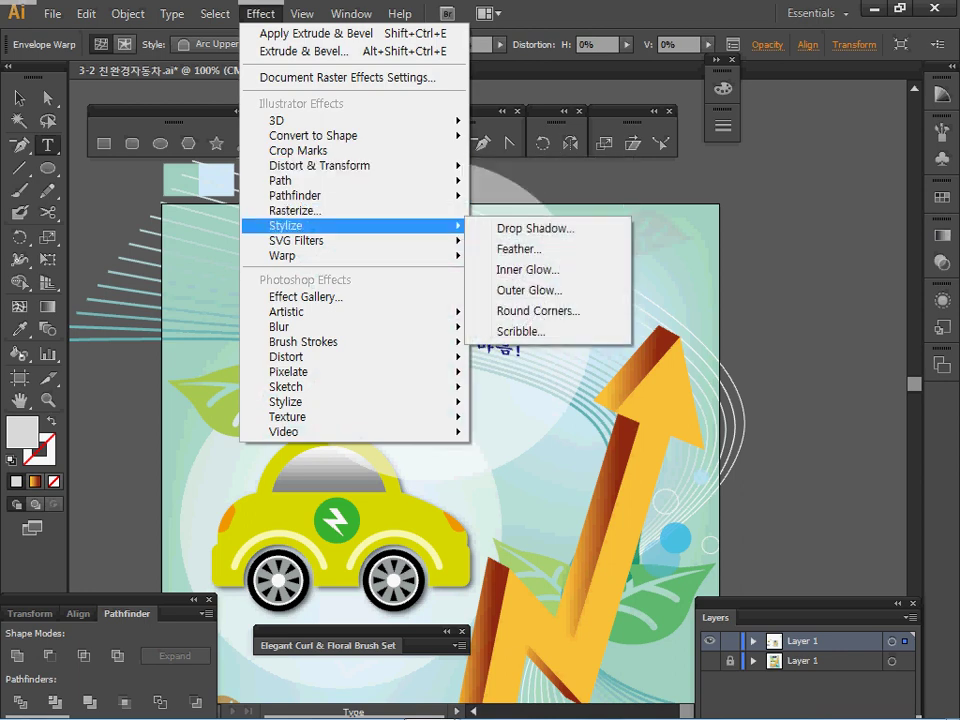
click(535, 228)
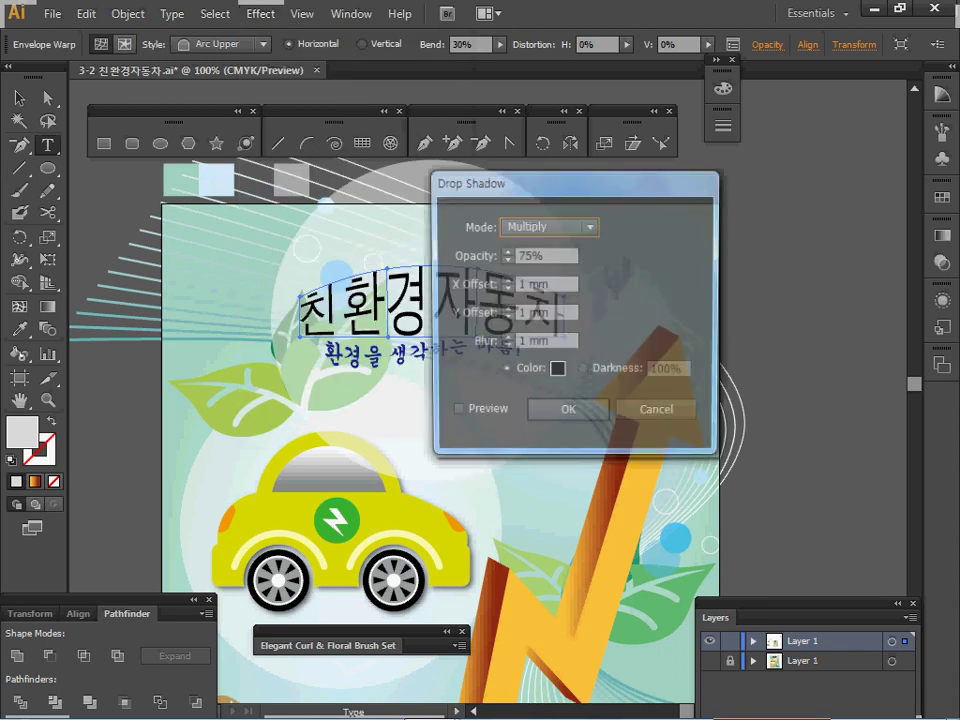
click(455, 413)
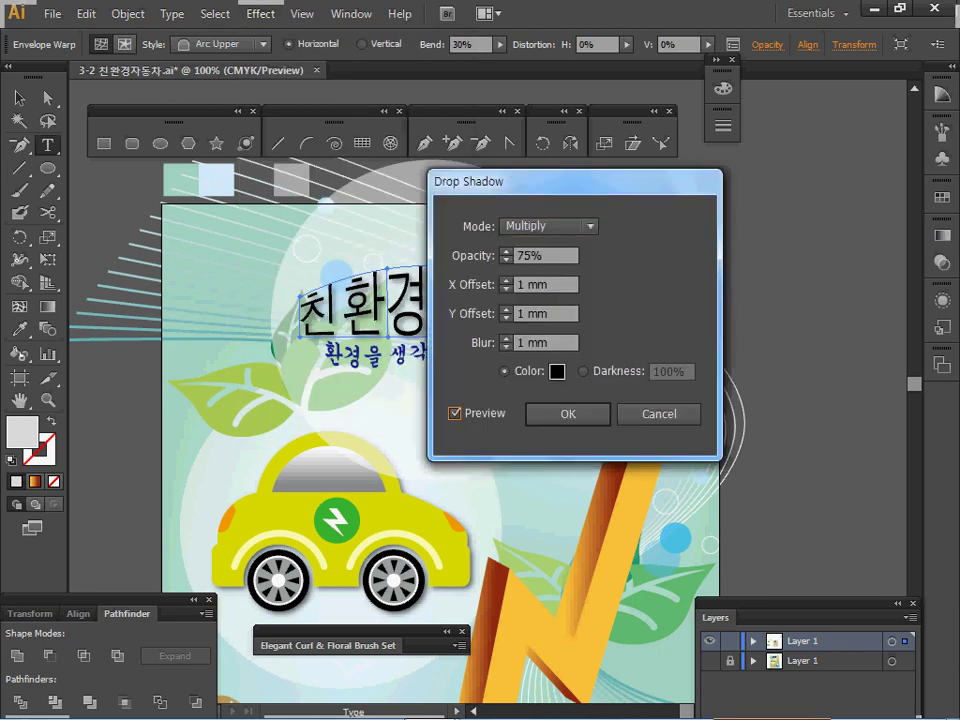
drag(480, 181, 580, 175)
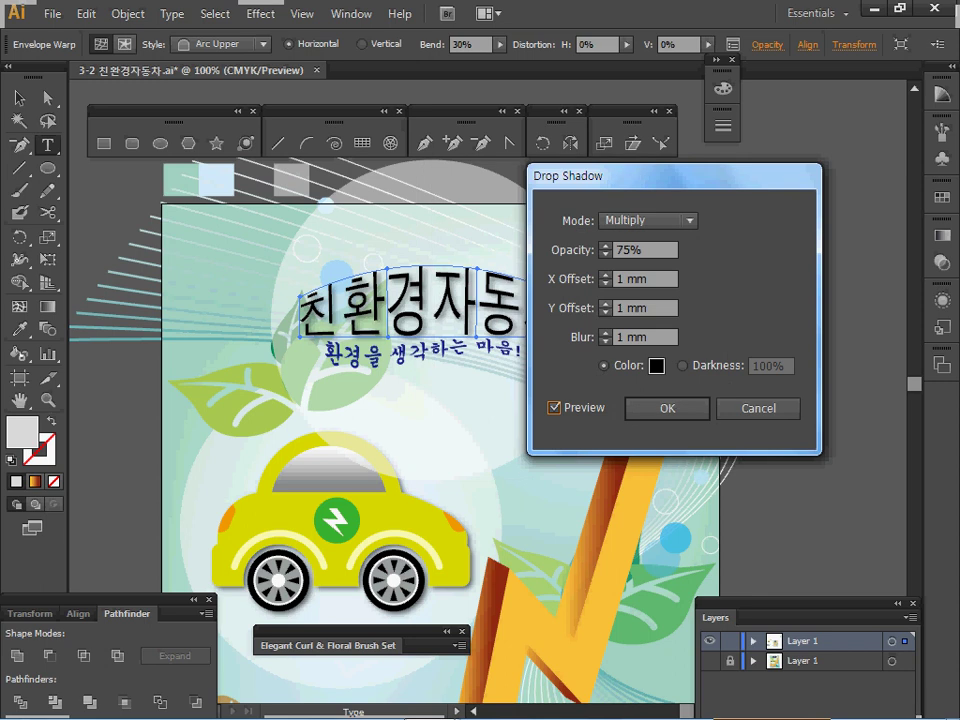
click(605, 304)
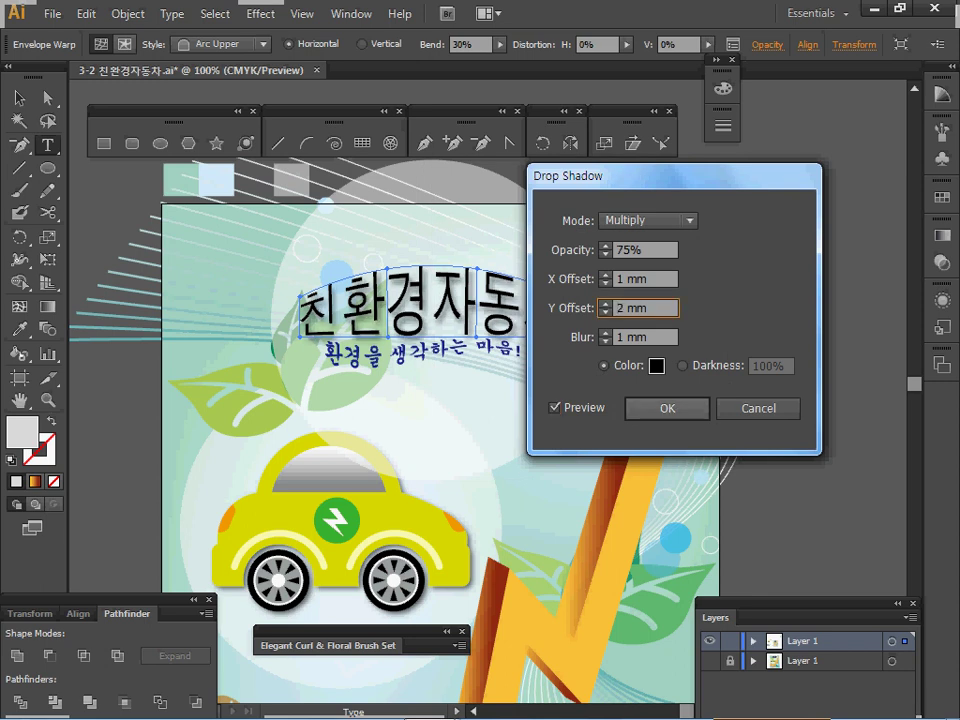
click(667, 408)
key(ctrl+shift+a)
Create a 210 × 297 mm rectangle that covers the whole artboard
ctrl+alt+click(592, 530)
drag(592, 530, 598, 522)
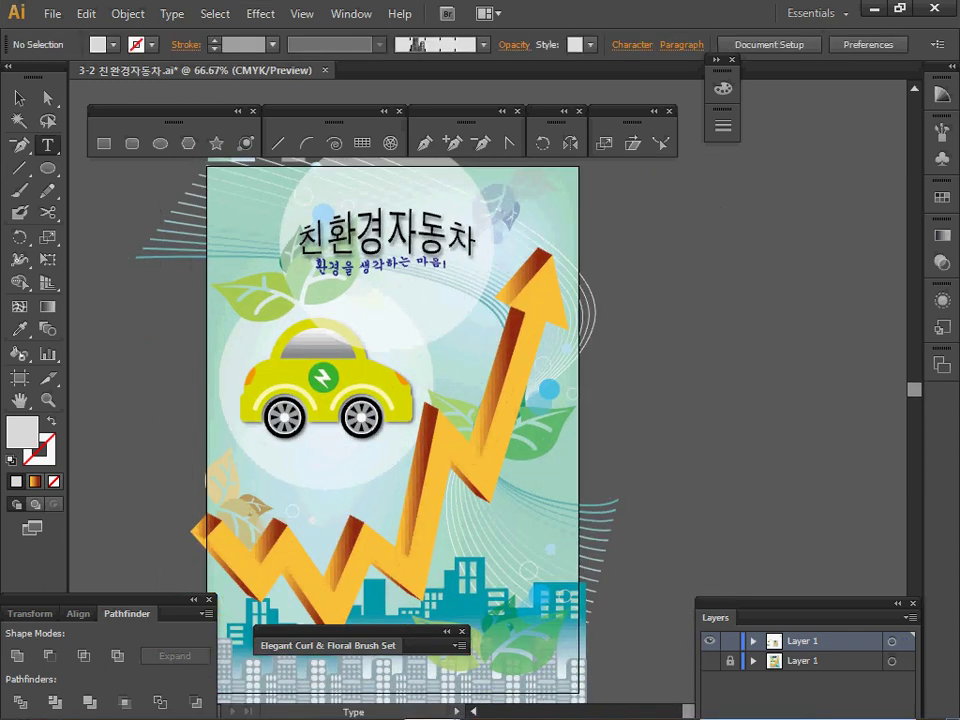
key(m)
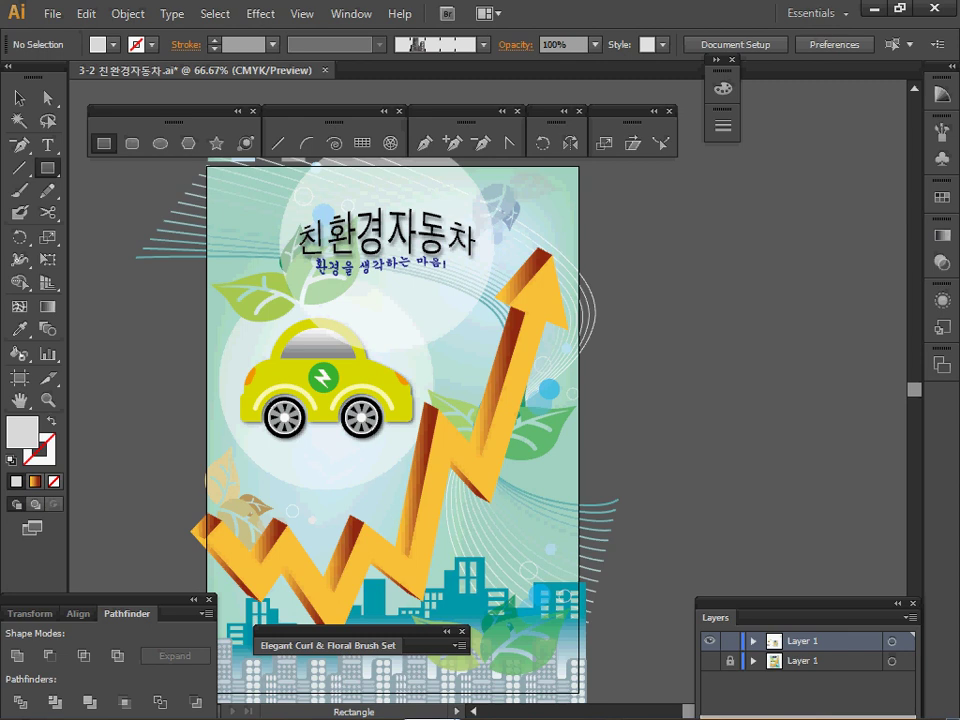
text(210)
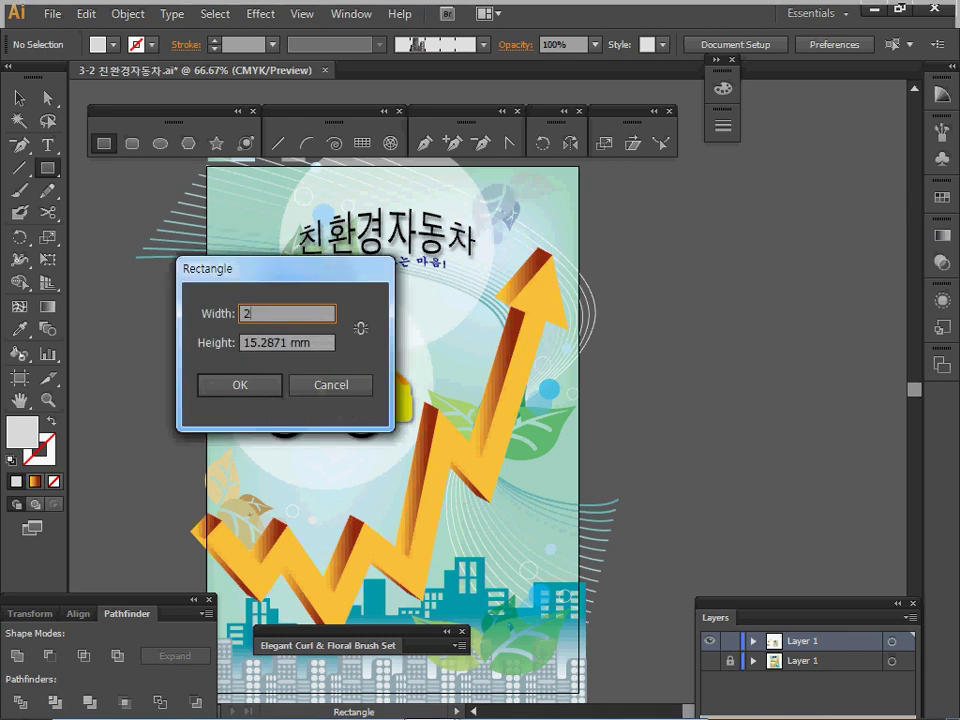
key(Tab)
text(297)
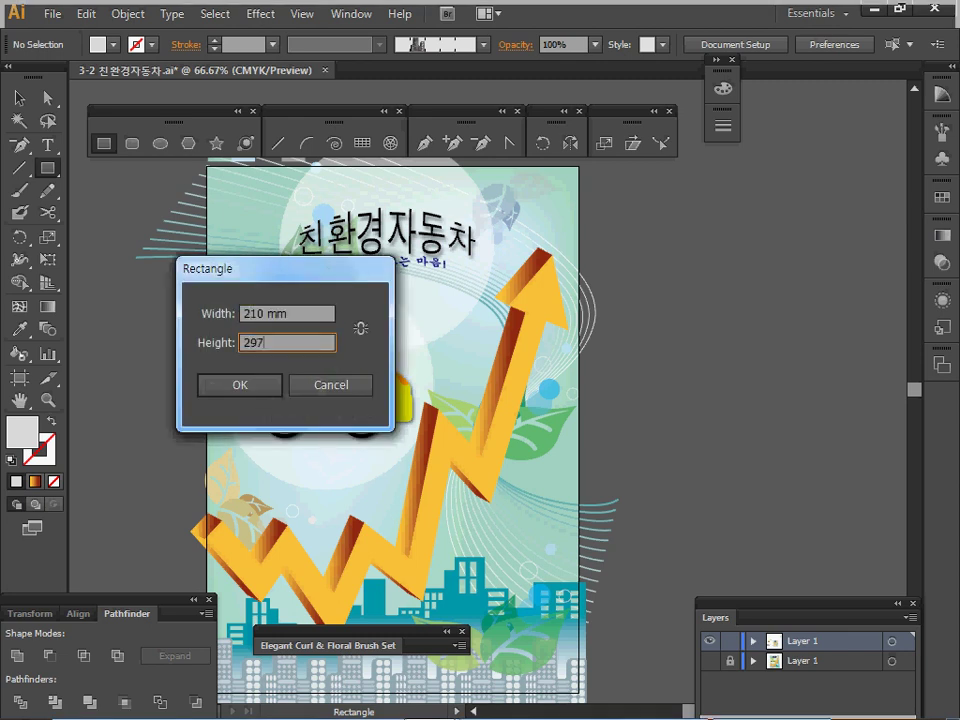
key(Return)
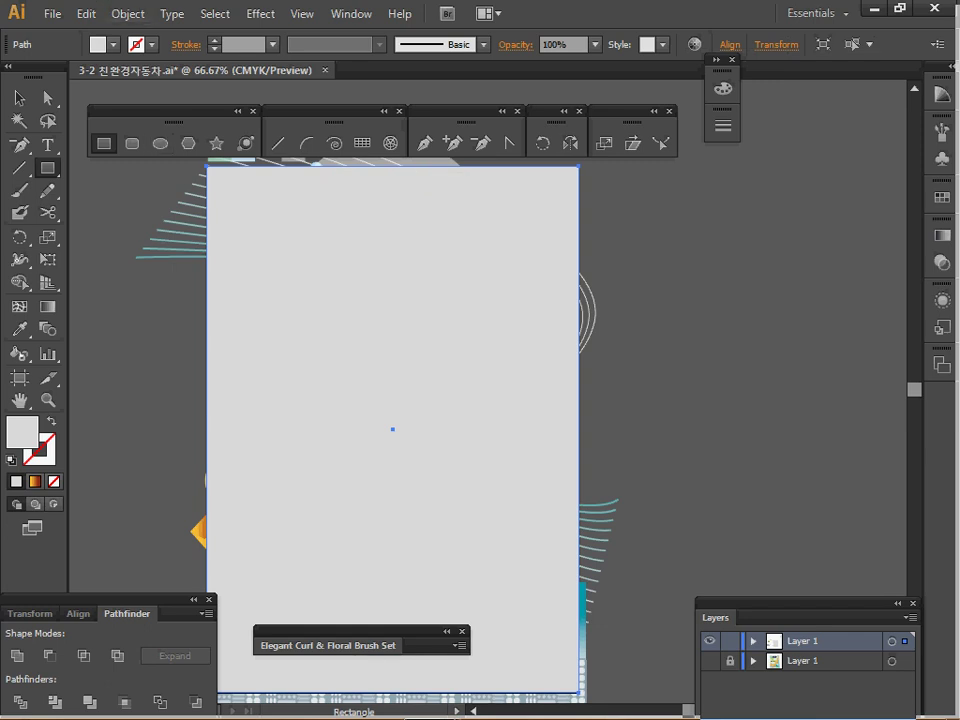
Select all the artwork and make a clipping mask from the artboard-sized rectangle to trim everything to the page
key(ctrl+a)
right_click(274, 242)
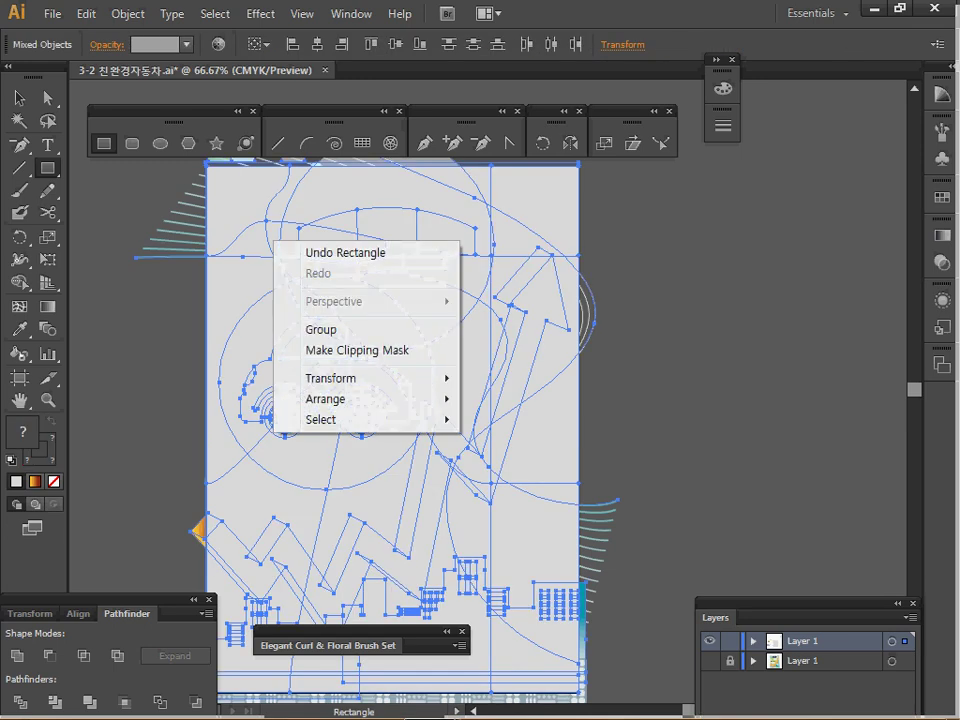
click(357, 350)
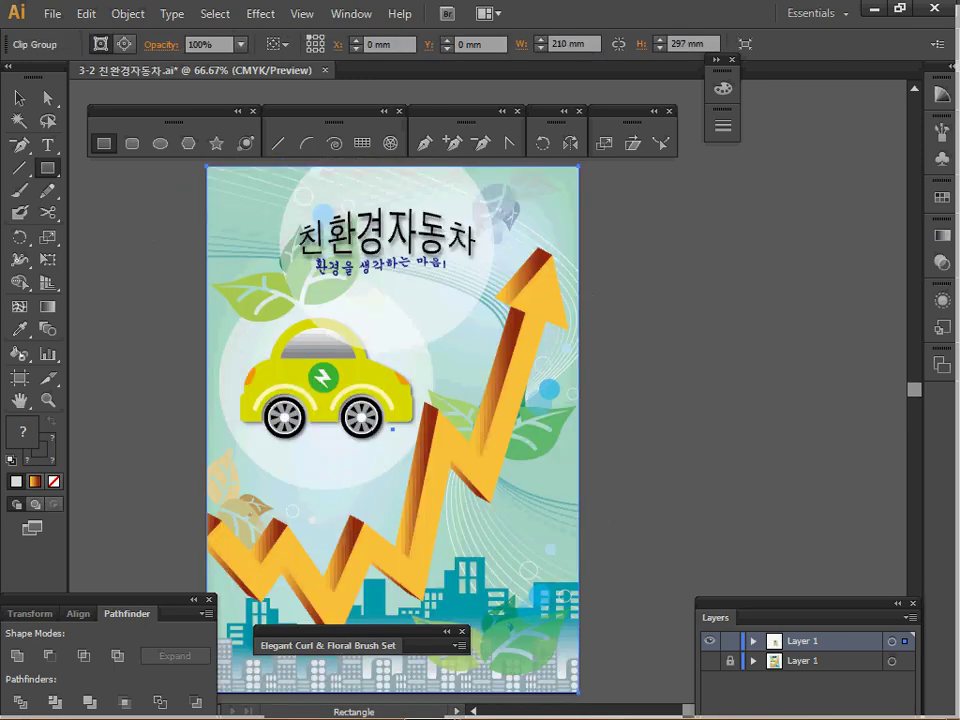